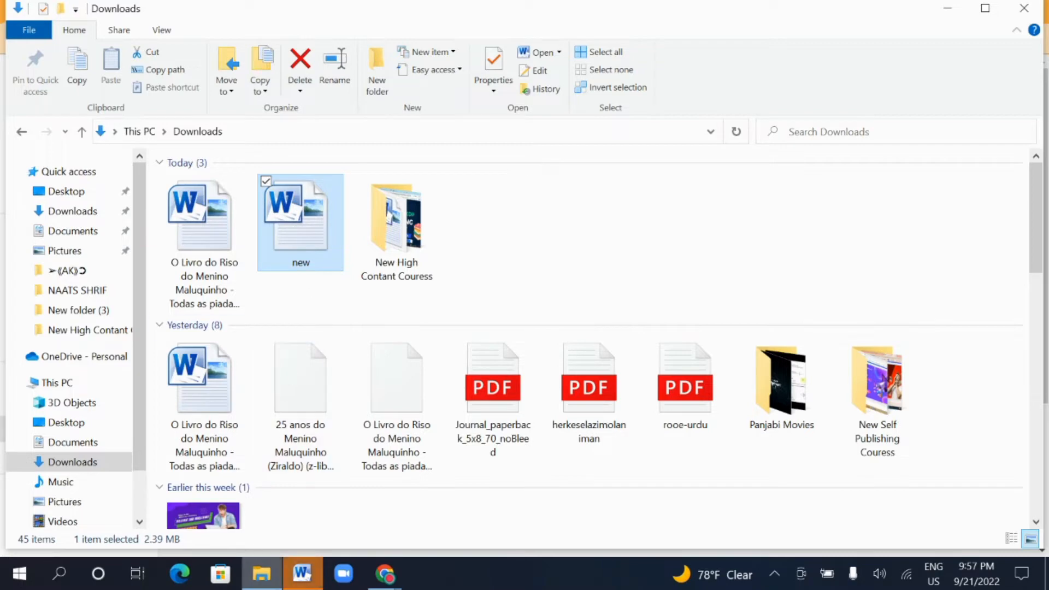
Switch to Word, dismiss the open prompts and close the leftover Document1 without saving it.
{"action": "left_click", "coordinate": [302, 574]}
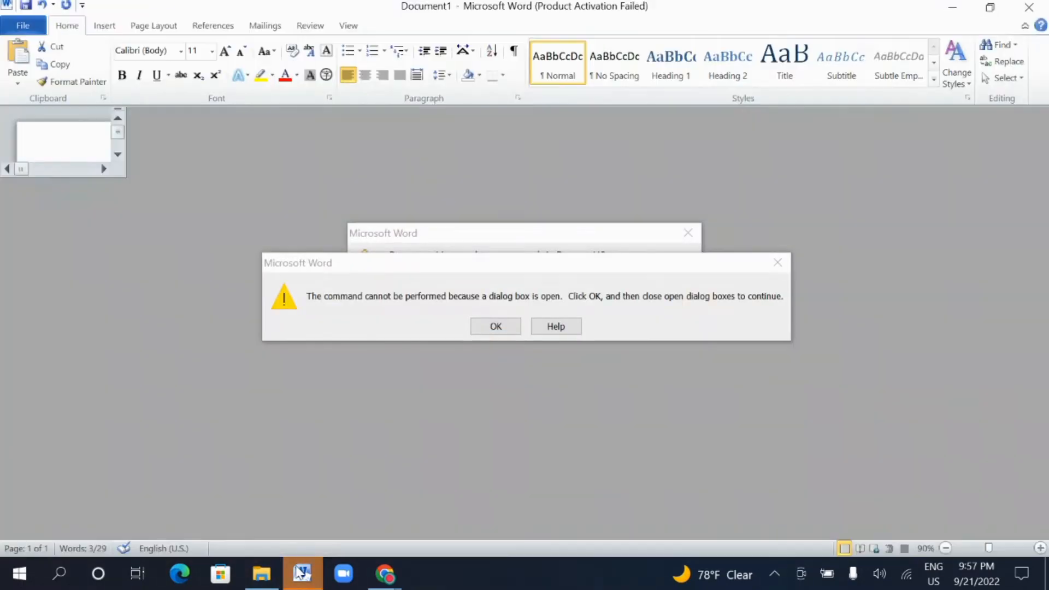
{"action": "left_click", "coordinate": [490, 325]}
{"action": "left_click", "coordinate": [458, 314]}
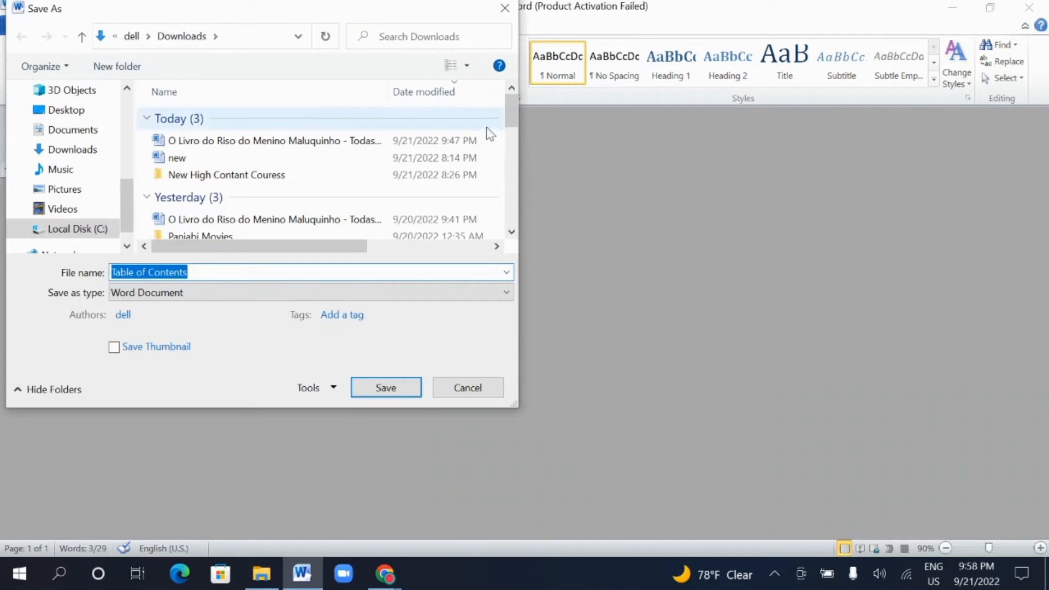
{"action": "left_click", "coordinate": [505, 8]}
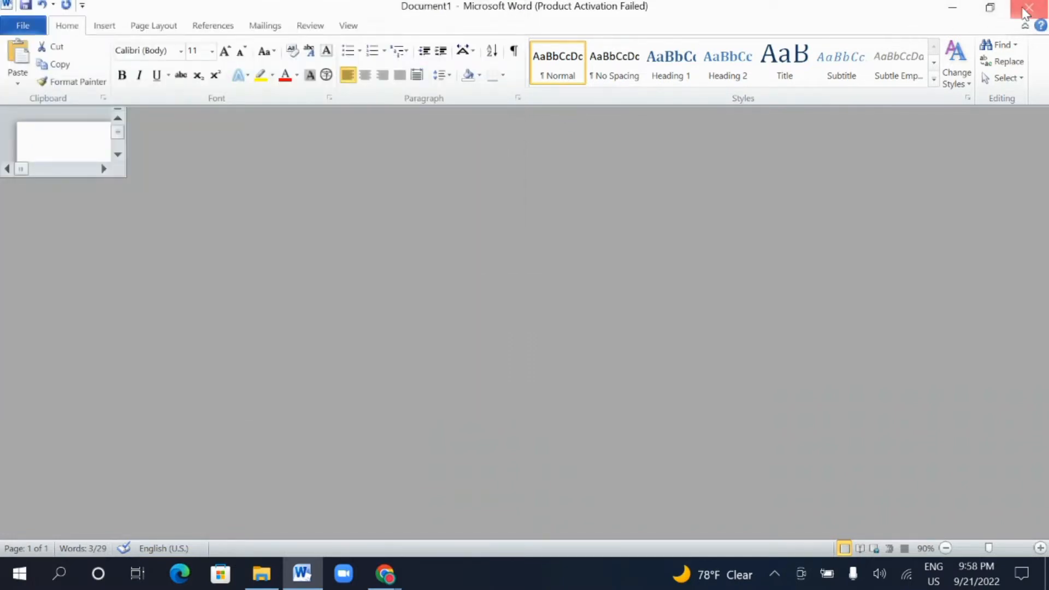
{"action": "left_click", "coordinate": [1029, 7]}
{"action": "left_click", "coordinate": [538, 320]}
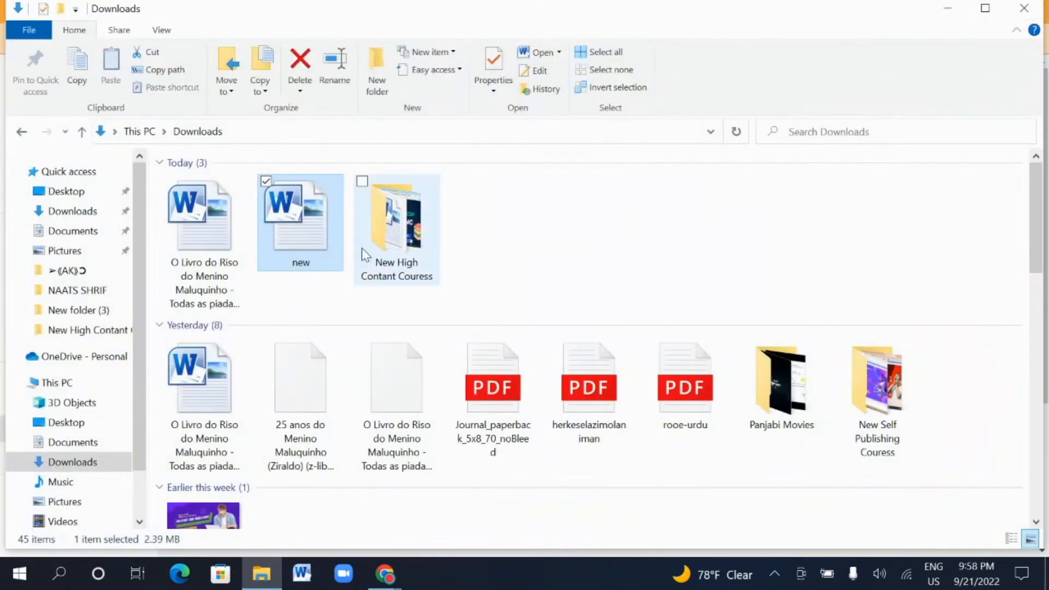
Open the Word document "new" from the Downloads folder and close the Office Activation Wizard.
{"action": "double_click", "coordinate": [316, 239]}
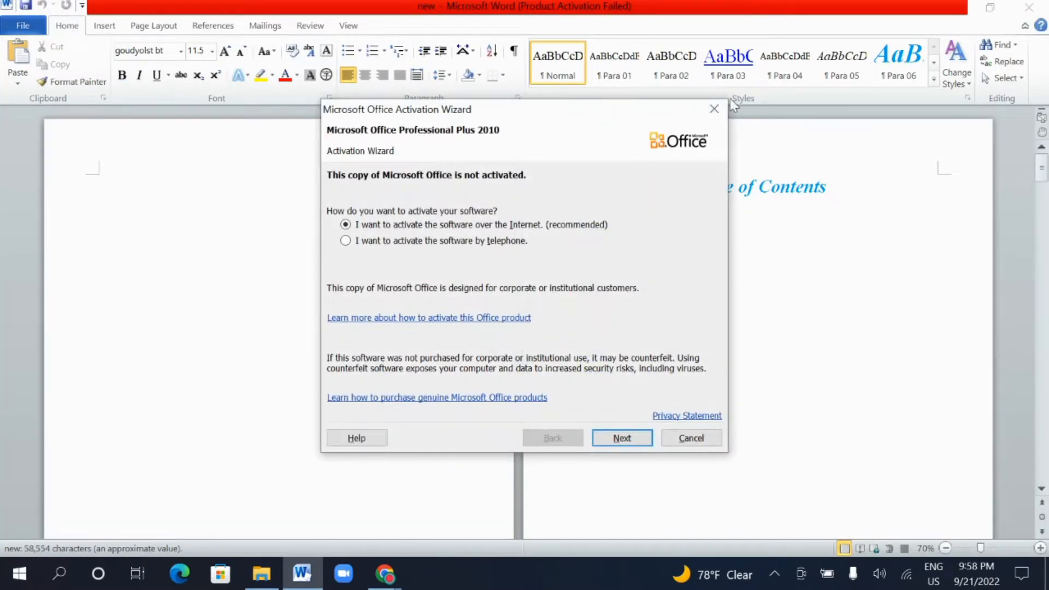
{"action": "left_click", "coordinate": [714, 110]}
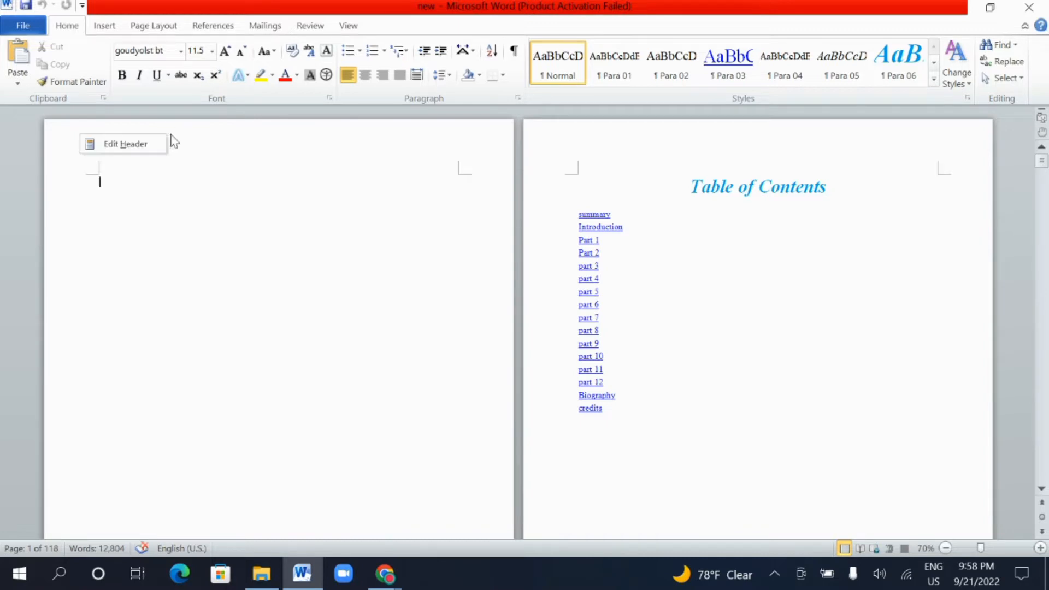
Look through the book's opening pages, from the Table of Contents to the summary and introduction, checking the existing layout.
{"action": "scroll", "coordinate": [278, 195], "scroll_direction": "down", "scroll_amount": 2}
{"action": "scroll", "coordinate": [278, 195], "scroll_direction": "up", "scroll_amount": 2}
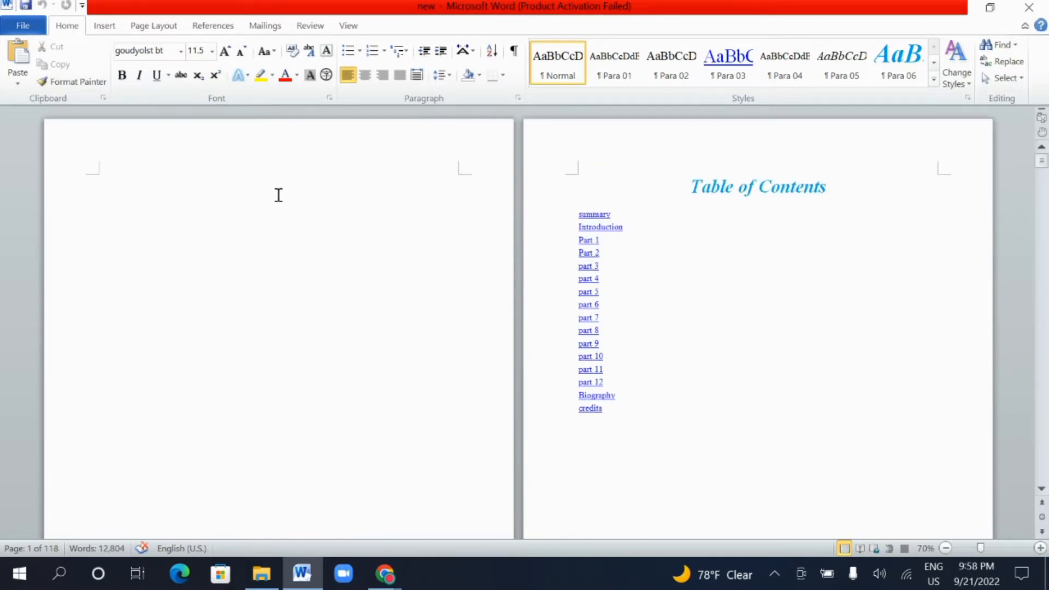
{"action": "scroll", "coordinate": [689, 213], "scroll_direction": "down", "scroll_amount": 6}
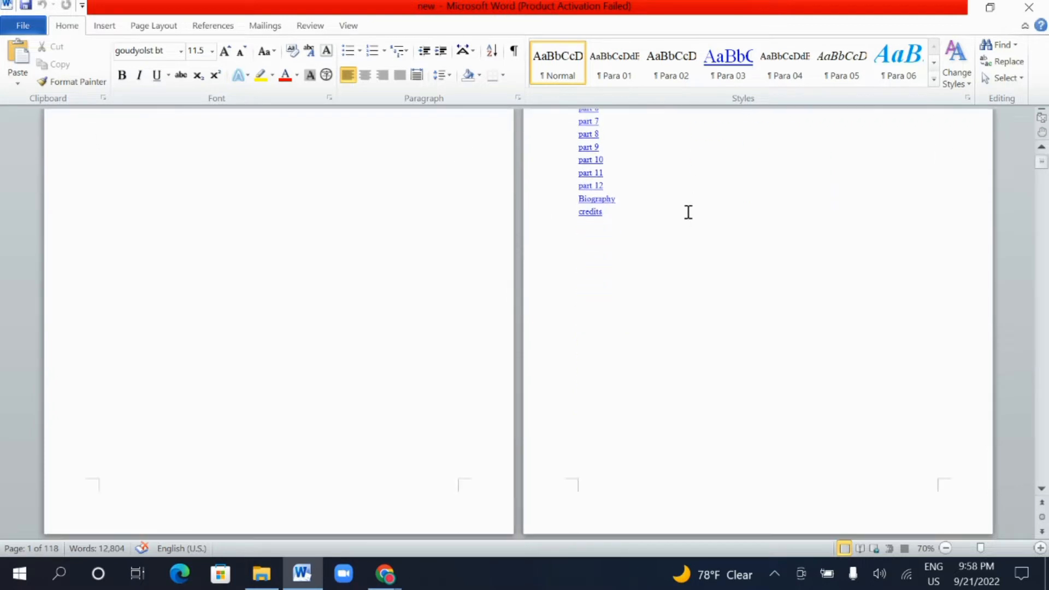
{"action": "scroll", "coordinate": [665, 227], "scroll_direction": "up", "scroll_amount": 2}
{"action": "scroll", "coordinate": [667, 227], "scroll_direction": "down", "scroll_amount": 4}
{"action": "scroll", "coordinate": [667, 228], "scroll_direction": "down", "scroll_amount": 12}
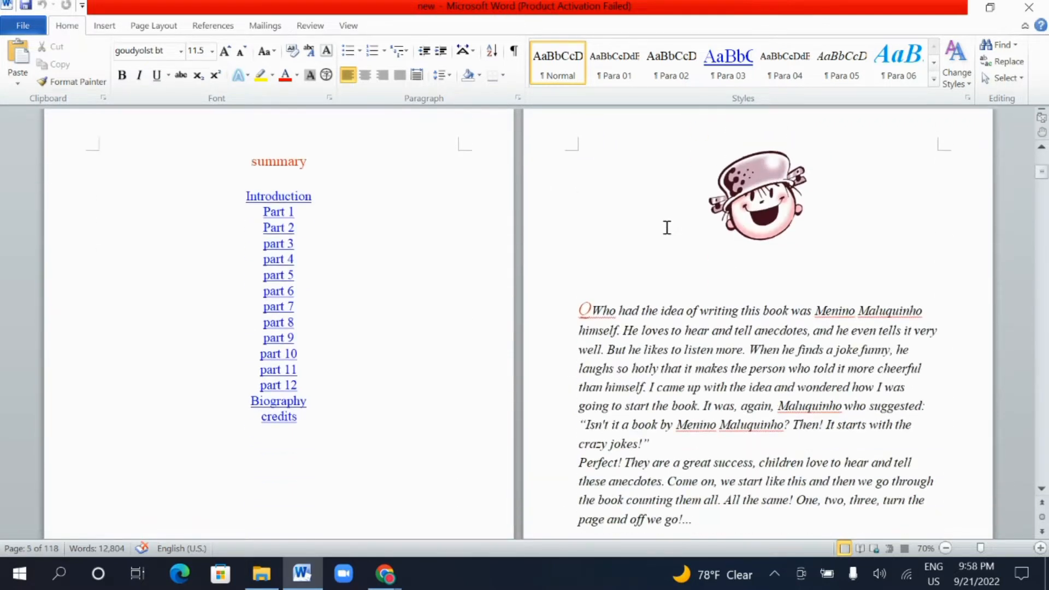
{"action": "scroll", "coordinate": [667, 227], "scroll_direction": "down", "scroll_amount": 3}
{"action": "scroll", "coordinate": [665, 228], "scroll_direction": "up", "scroll_amount": 10}
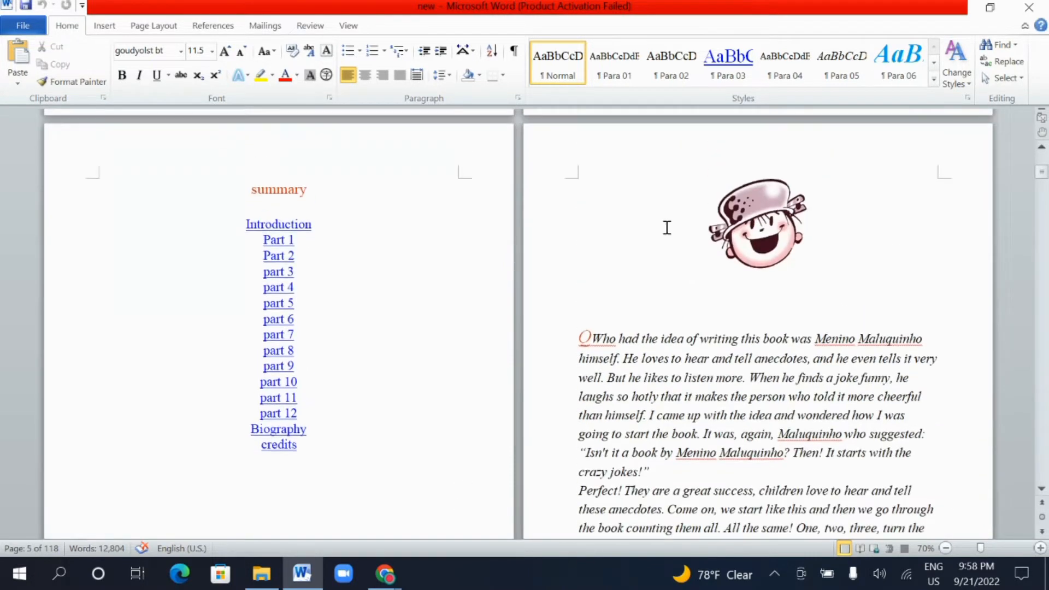
{"action": "scroll", "coordinate": [213, 128], "scroll_direction": "up", "scroll_amount": 5}
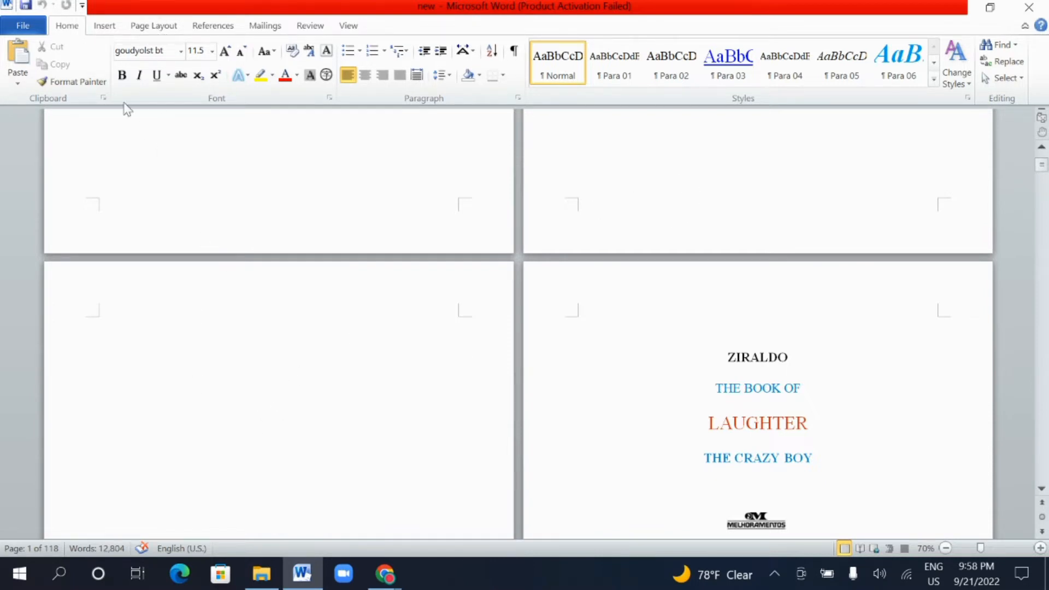
Apply the Normal margin preset to the document, with 1" at top and bottom and 1.25" at both sides.
{"action": "left_click", "coordinate": [140, 25]}
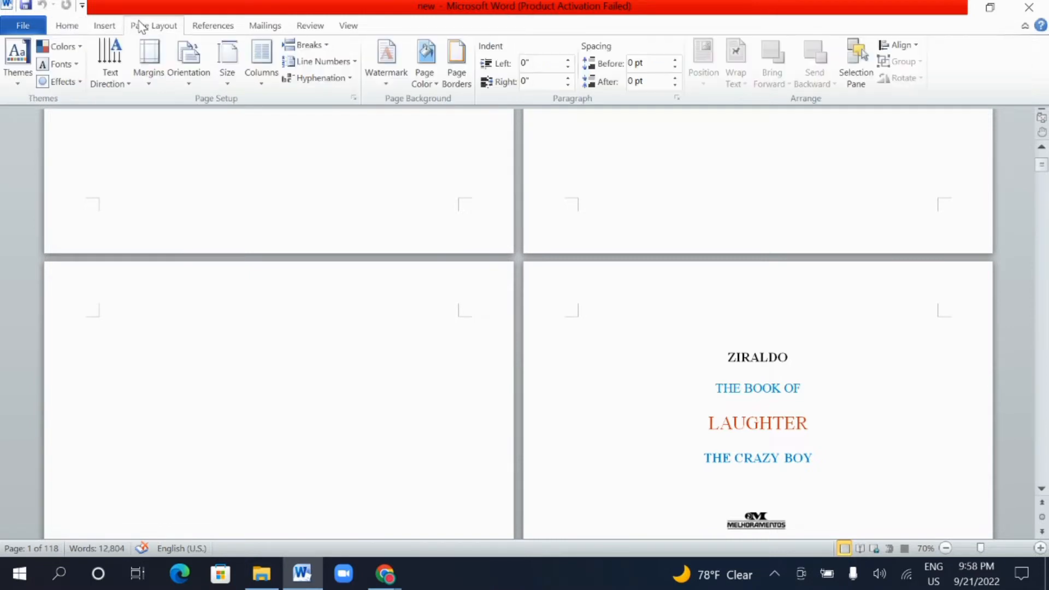
{"action": "left_click", "coordinate": [156, 55]}
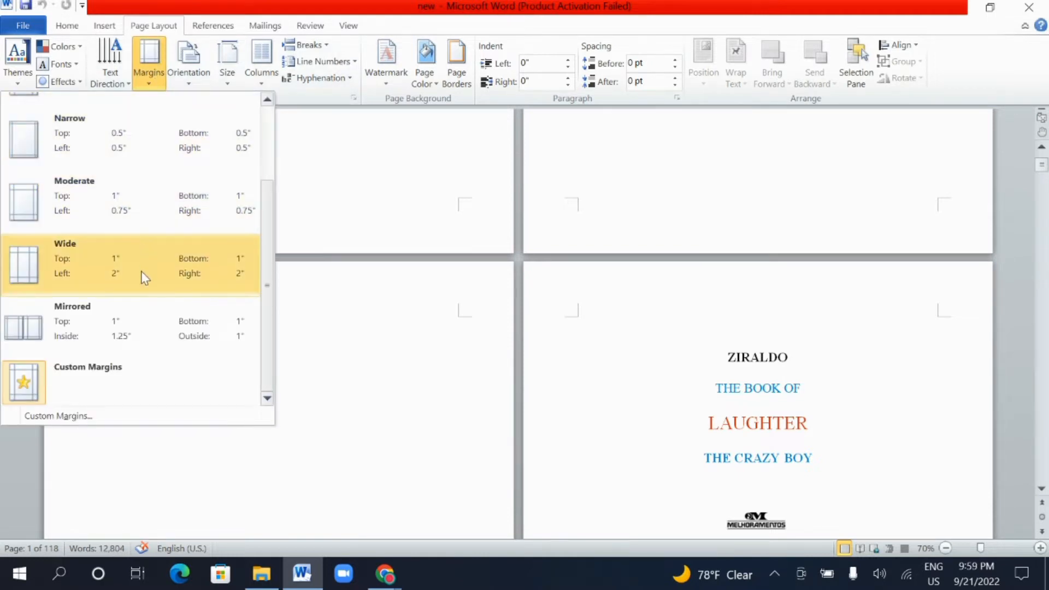
{"action": "scroll", "coordinate": [135, 159], "scroll_direction": "up", "scroll_amount": 3}
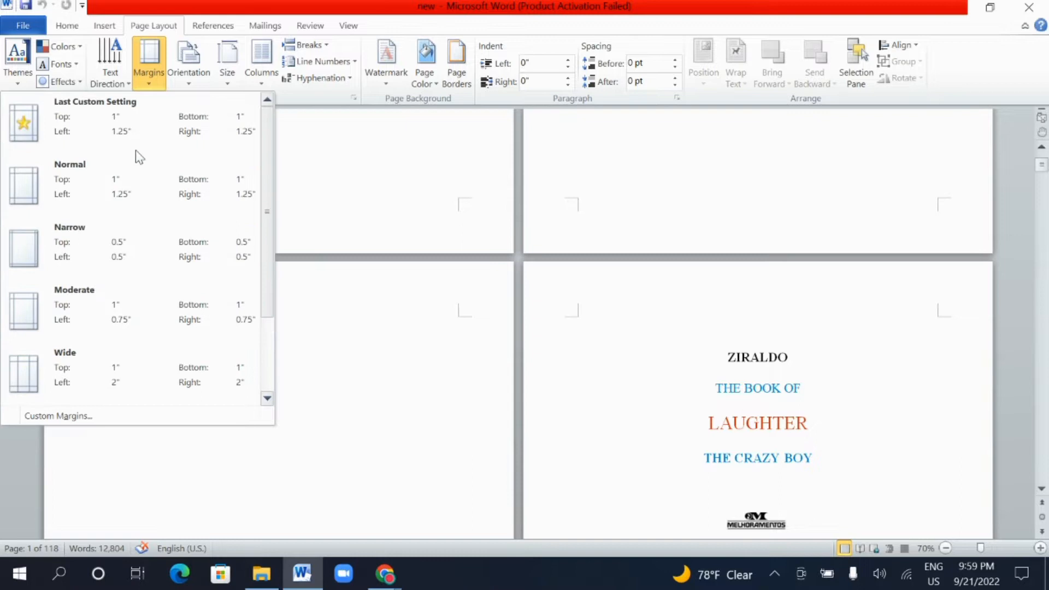
{"action": "left_click", "coordinate": [111, 174]}
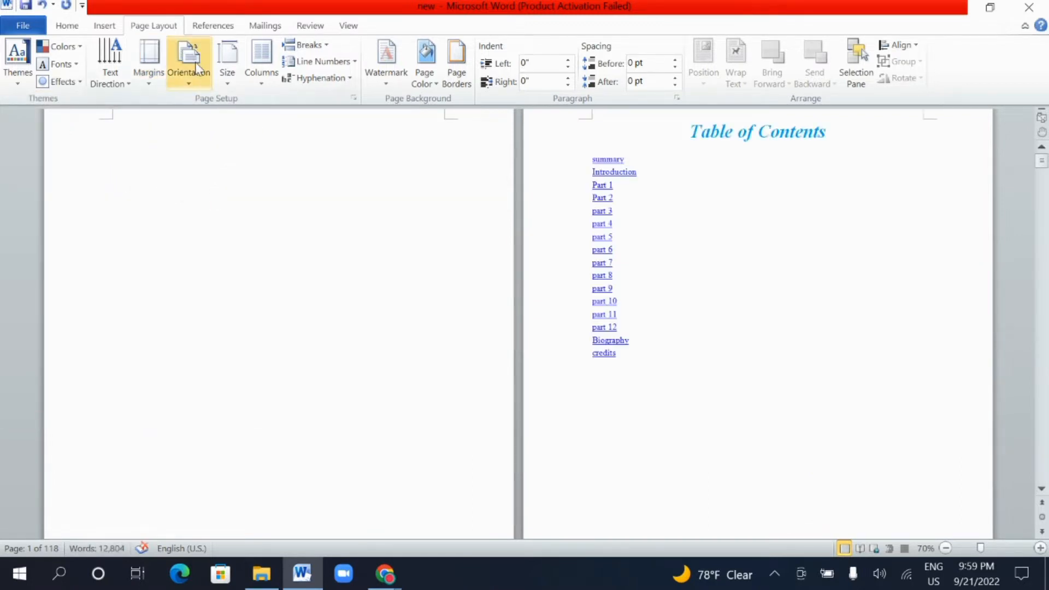
Set the page orientation to Portrait and review the preset paper sizes and column options.
{"action": "left_click", "coordinate": [180, 68]}
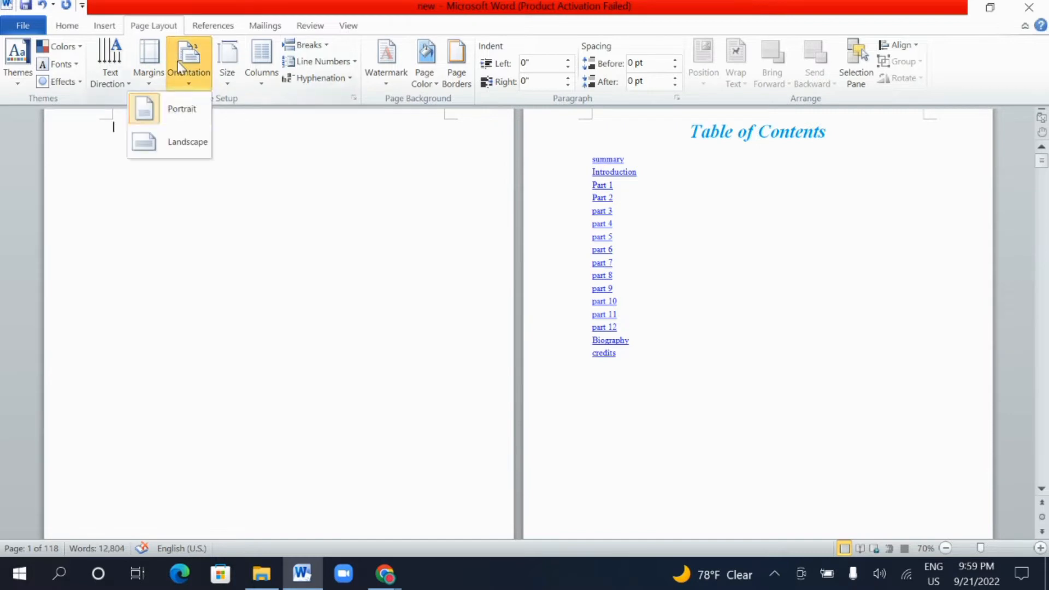
{"action": "left_click", "coordinate": [173, 112]}
{"action": "left_click", "coordinate": [227, 68]}
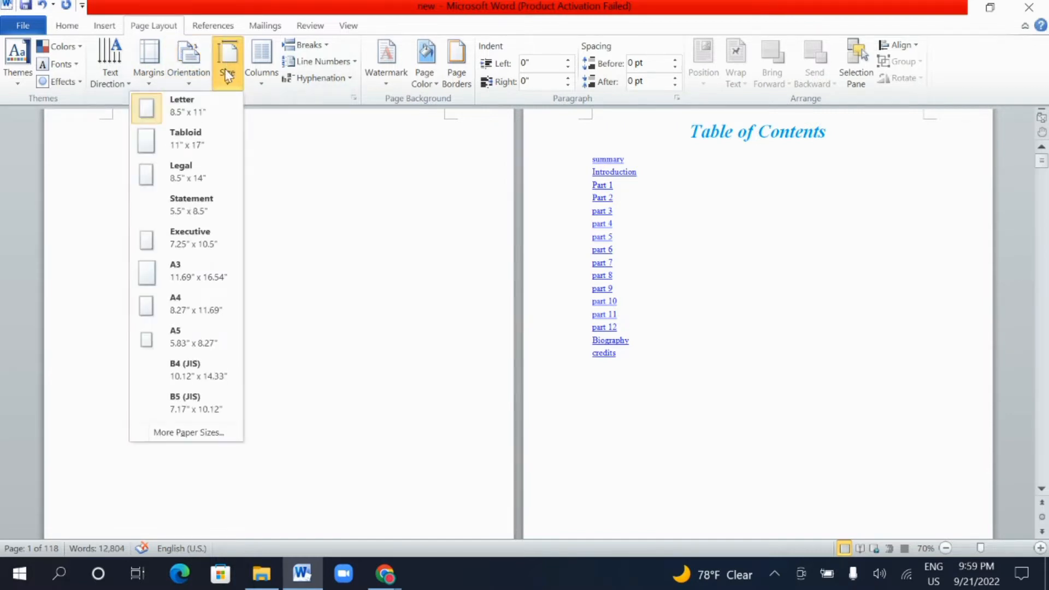
{"action": "left_click", "coordinate": [303, 194]}
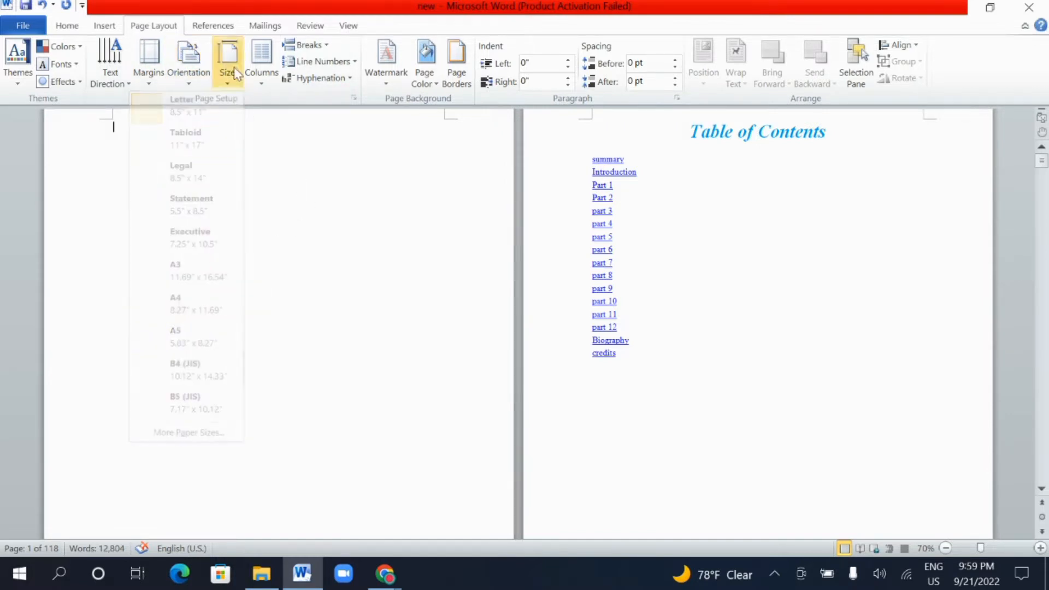
{"action": "left_click", "coordinate": [265, 62]}
{"action": "left_click", "coordinate": [247, 102]}
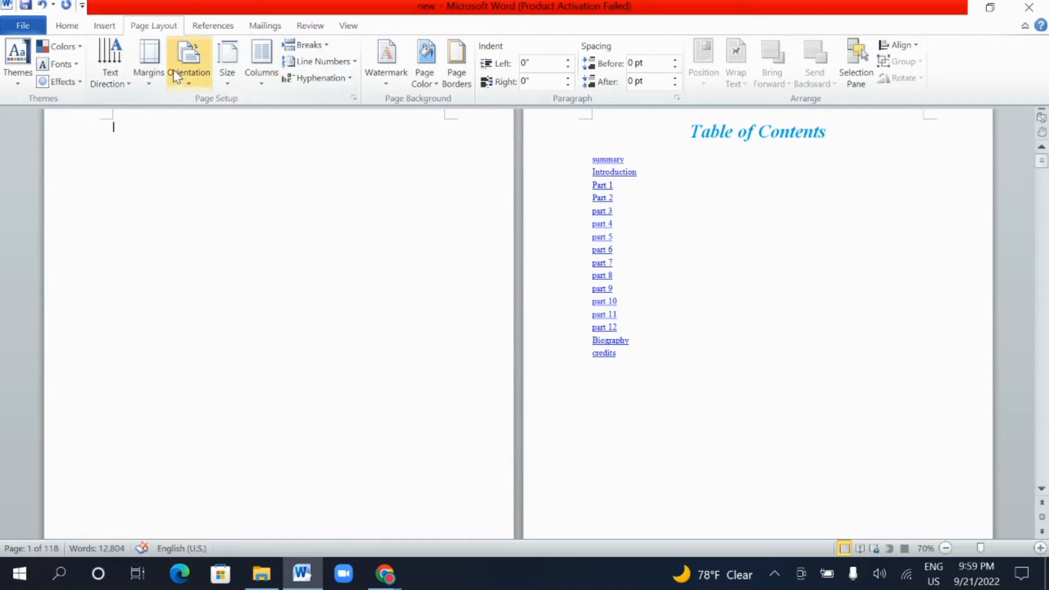
Set a custom paper size of 5" wide by 8" high for the whole document.
{"action": "left_click", "coordinate": [188, 78]}
{"action": "left_click", "coordinate": [228, 78]}
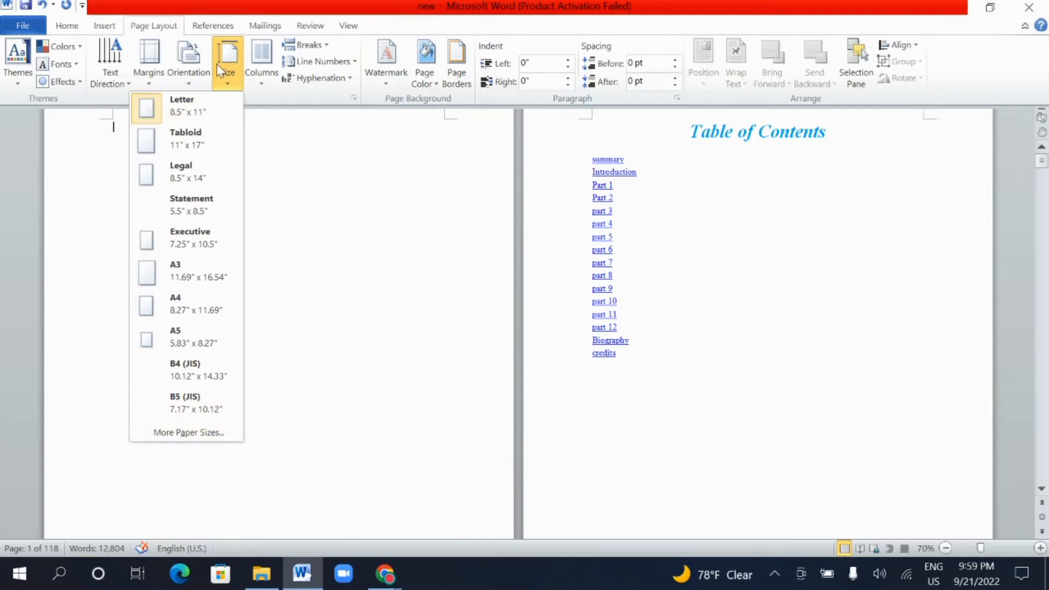
{"action": "left_click", "coordinate": [191, 435]}
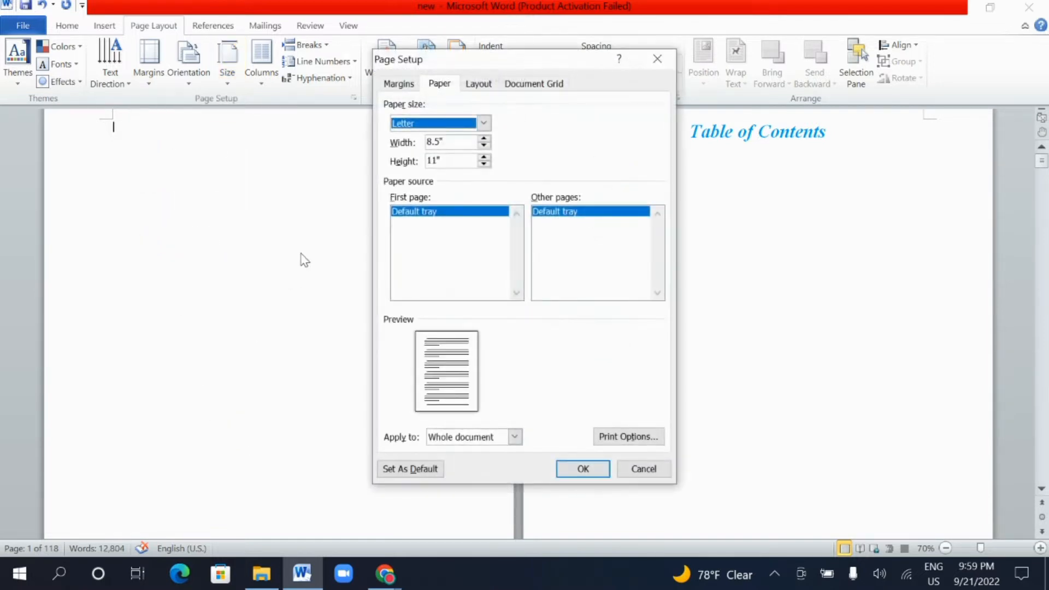
{"action": "left_click", "coordinate": [441, 141]}
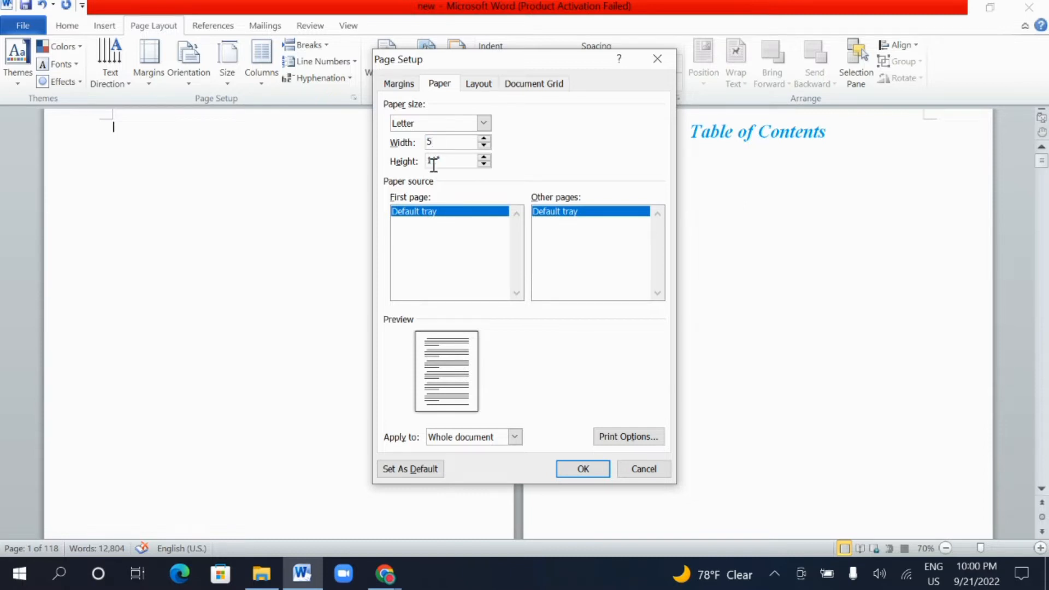
{"action": "double_click", "coordinate": [433, 159]}
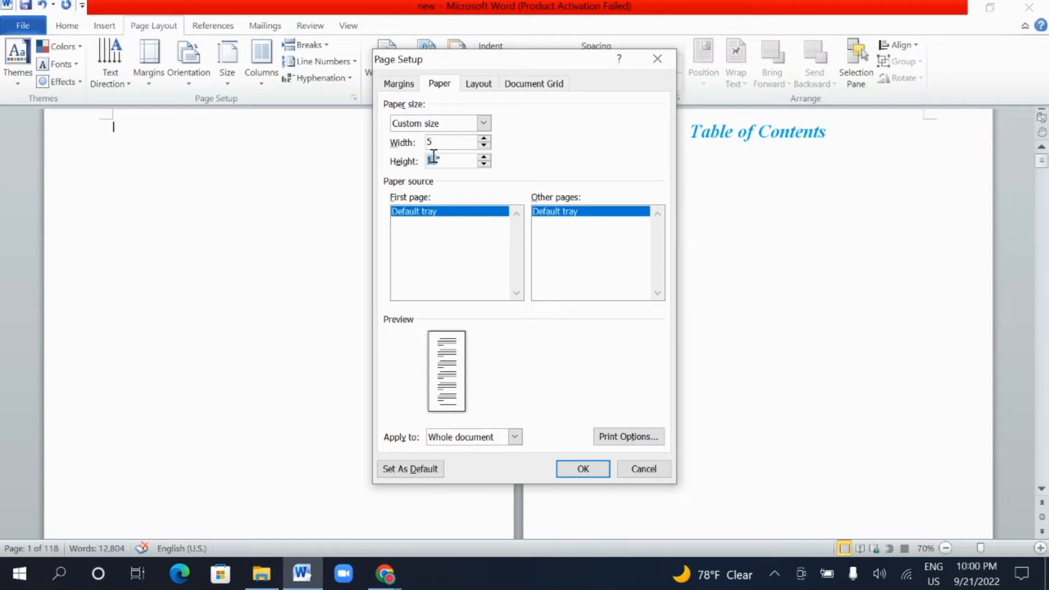
{"action": "type", "text": "8\""}
{"action": "left_click", "coordinate": [516, 437]}
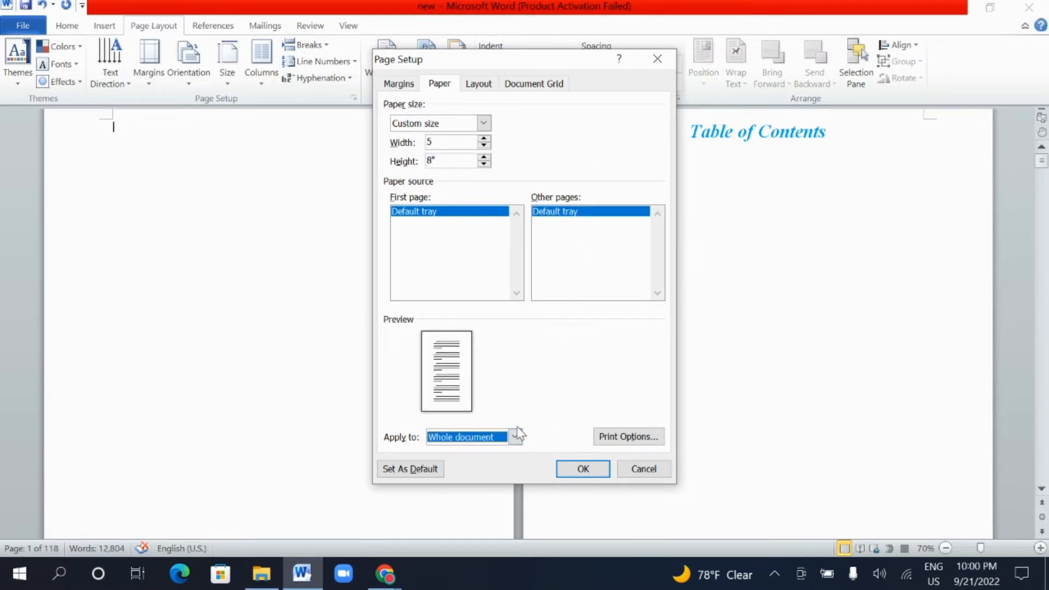
{"action": "left_click", "coordinate": [584, 469]}
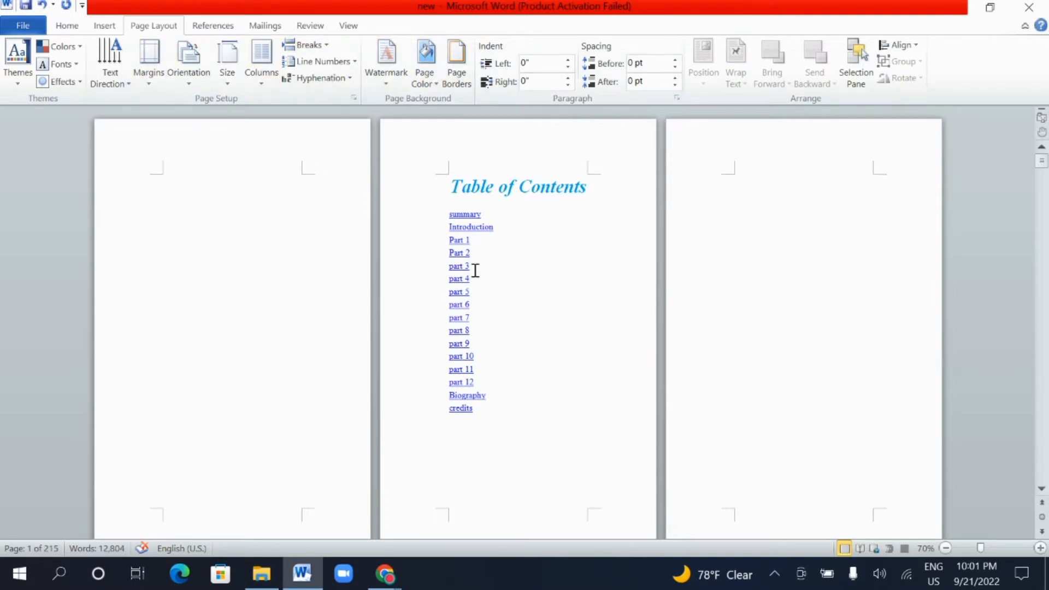
Delete the blank first page in front of the Table of Contents.
{"action": "scroll", "coordinate": [538, 231], "scroll_direction": "down", "scroll_amount": 2}
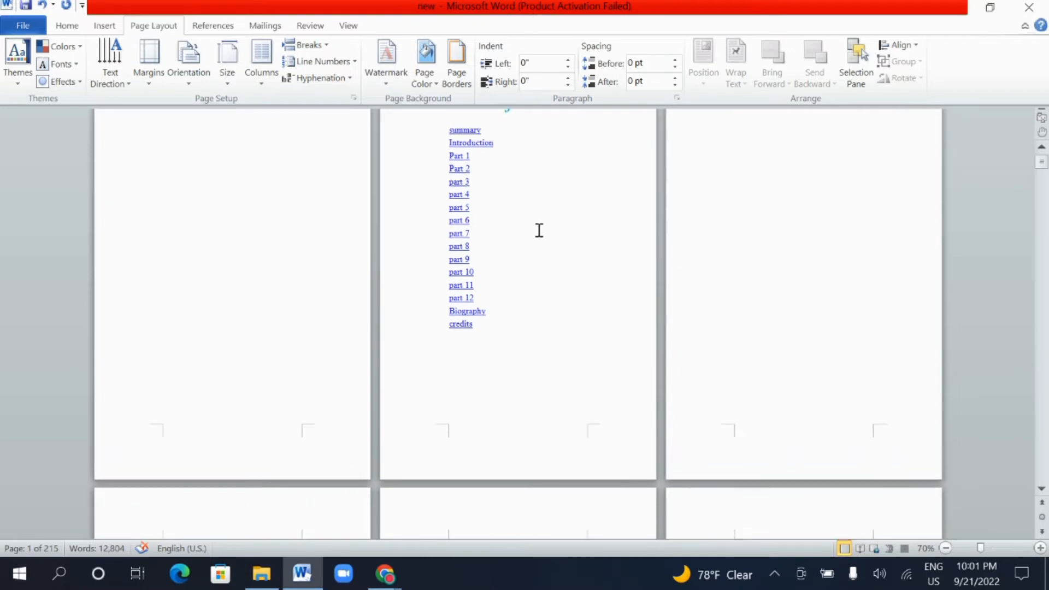
{"action": "scroll", "coordinate": [539, 232], "scroll_direction": "up", "scroll_amount": 2}
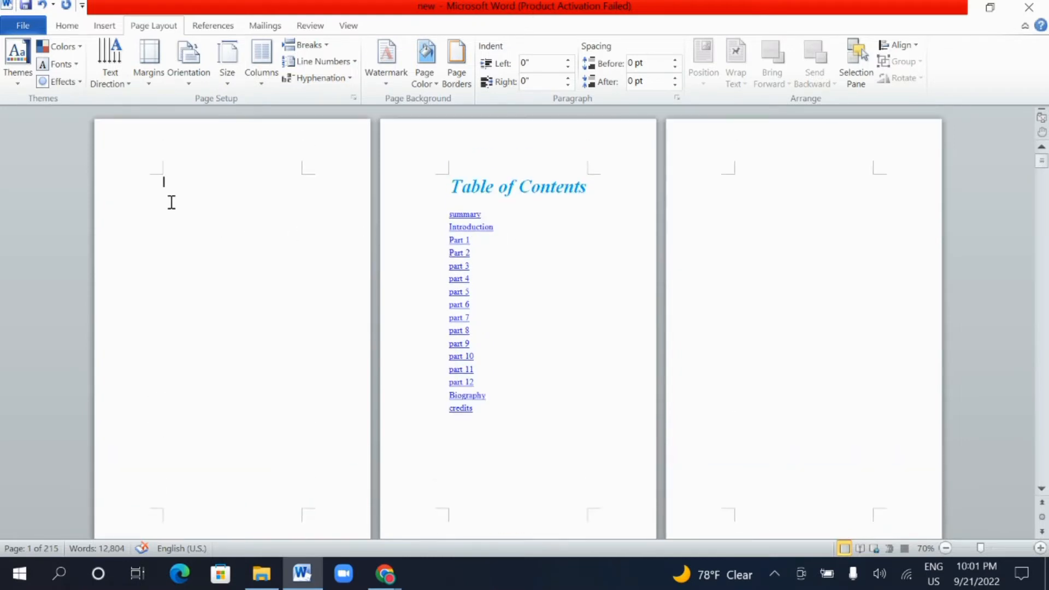
{"action": "key", "text": "Delete"}
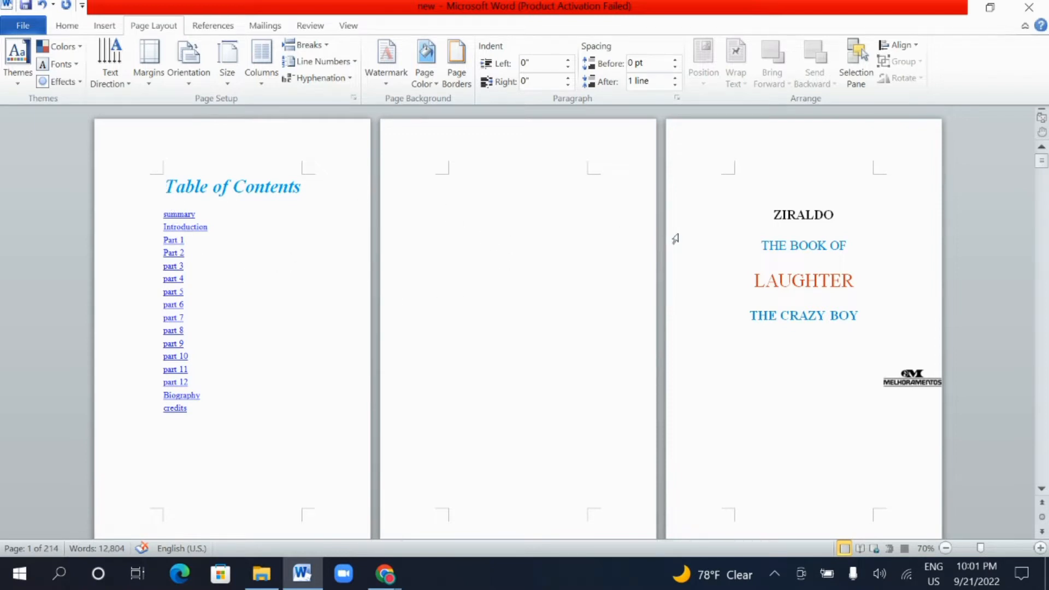
Cut the linked entries of the Table of Contents, from summary to credits, out of the document.
{"action": "scroll", "coordinate": [674, 237], "scroll_direction": "down", "scroll_amount": 6}
{"action": "scroll", "coordinate": [674, 238], "scroll_direction": "up", "scroll_amount": 3}
{"action": "scroll", "coordinate": [674, 238], "scroll_direction": "up", "scroll_amount": 3}
{"action": "left_click_drag", "start_coordinate": [241, 417], "coordinate": [189, 153]}
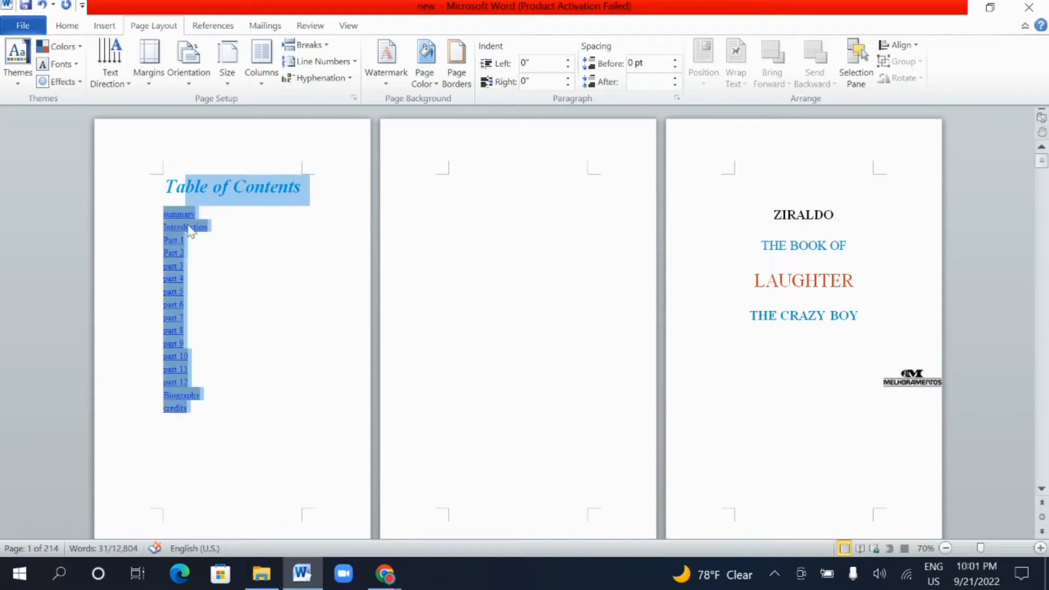
{"action": "left_click_drag", "start_coordinate": [164, 211], "coordinate": [175, 188]}
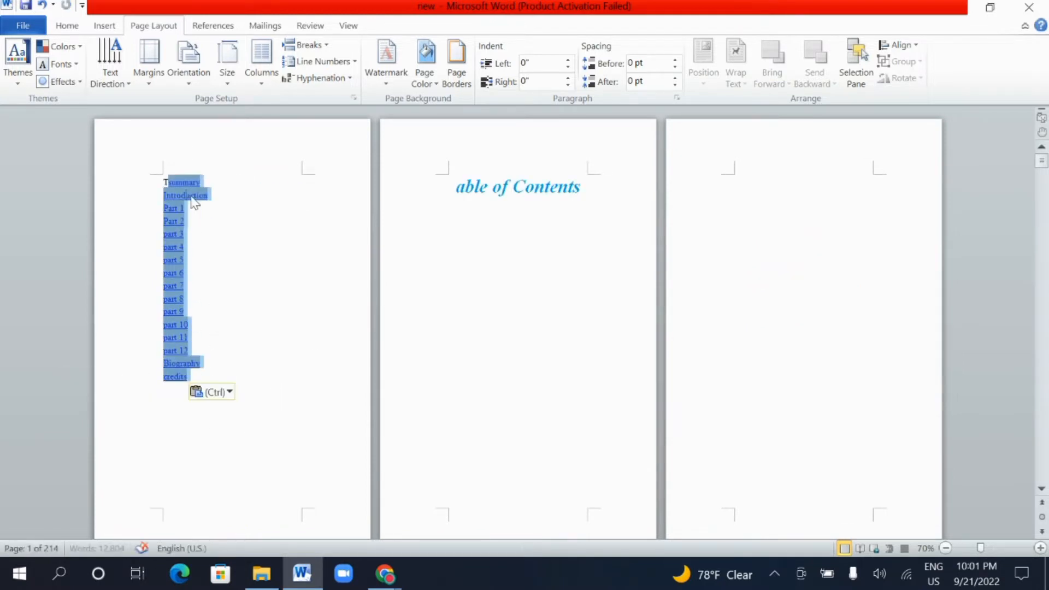
{"action": "right_click", "coordinate": [166, 231]}
{"action": "left_click", "coordinate": [129, 244]}
Cut the leftover pieces of the Table of Contents heading, the stray "T" and "able of Contents".
{"action": "left_click_drag", "start_coordinate": [186, 216], "coordinate": [164, 185]}
{"action": "right_click", "coordinate": [172, 192]}
{"action": "left_click", "coordinate": [86, 201]}
{"action": "right_click", "coordinate": [166, 191]}
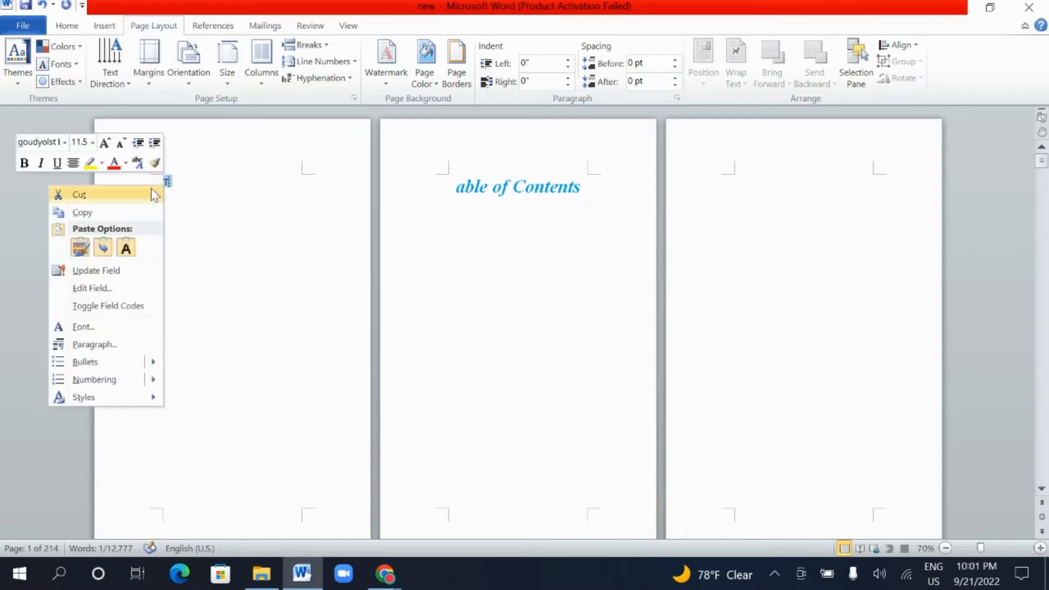
{"action": "left_click", "coordinate": [152, 192]}
{"action": "left_click_drag", "start_coordinate": [590, 191], "coordinate": [466, 174]}
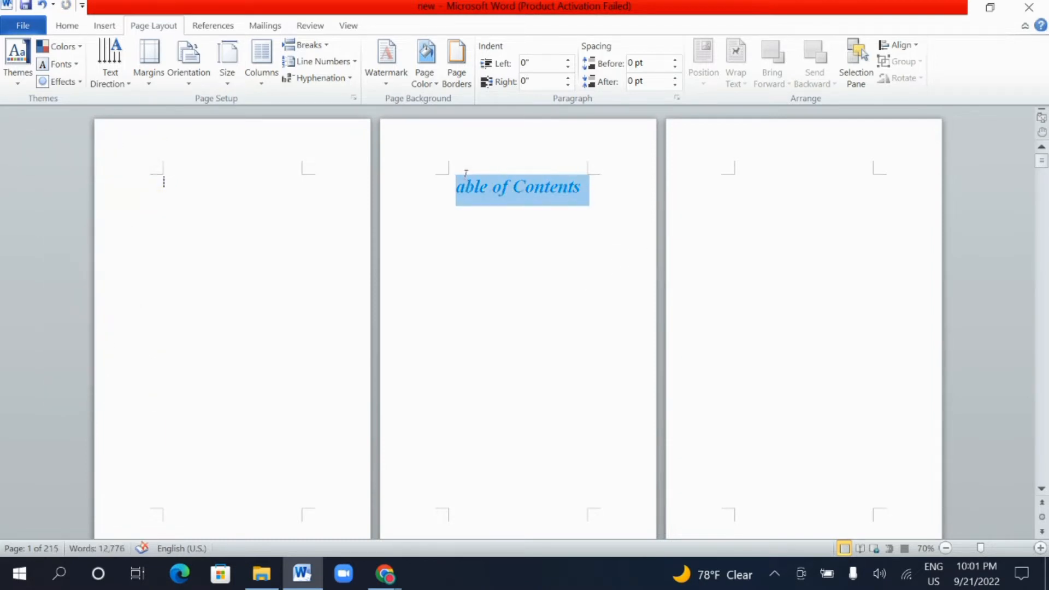
{"action": "right_click", "coordinate": [504, 191]}
{"action": "left_click", "coordinate": [452, 204]}
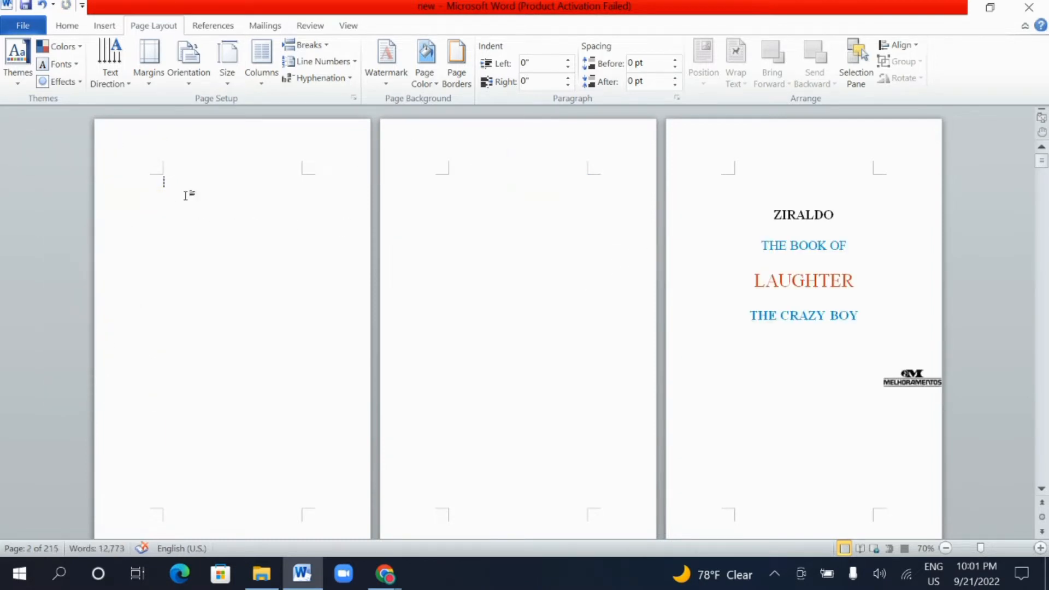
Delete the blank pages before THE BOOK OF LAUGHTER title page and an empty line above its title text.
{"action": "key", "text": "Delete"}
{"action": "key", "text": "BackSpace"}
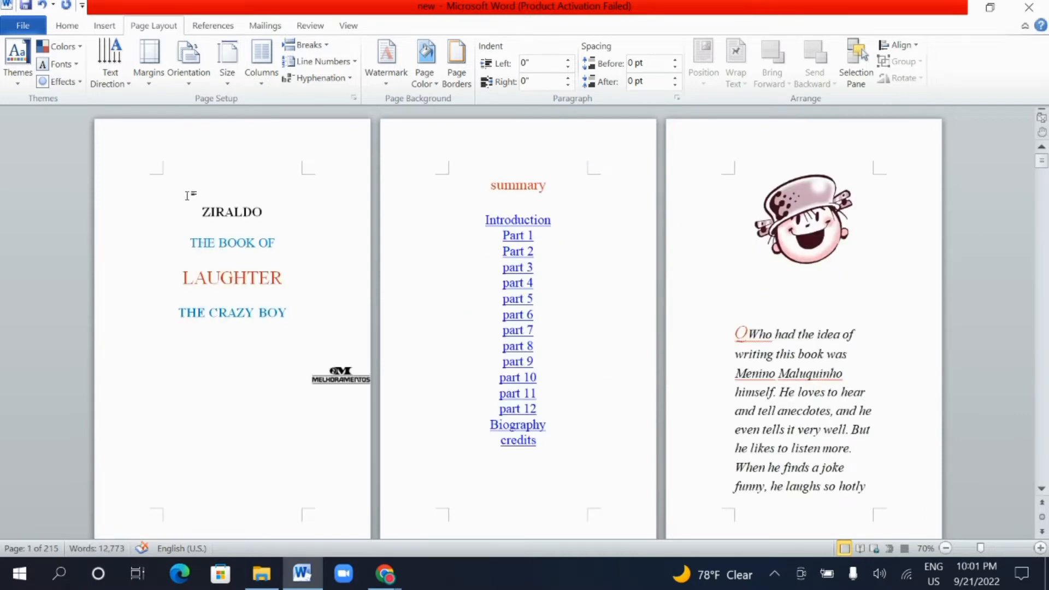
{"action": "left_click", "coordinate": [176, 182]}
{"action": "key", "text": "Delete"}
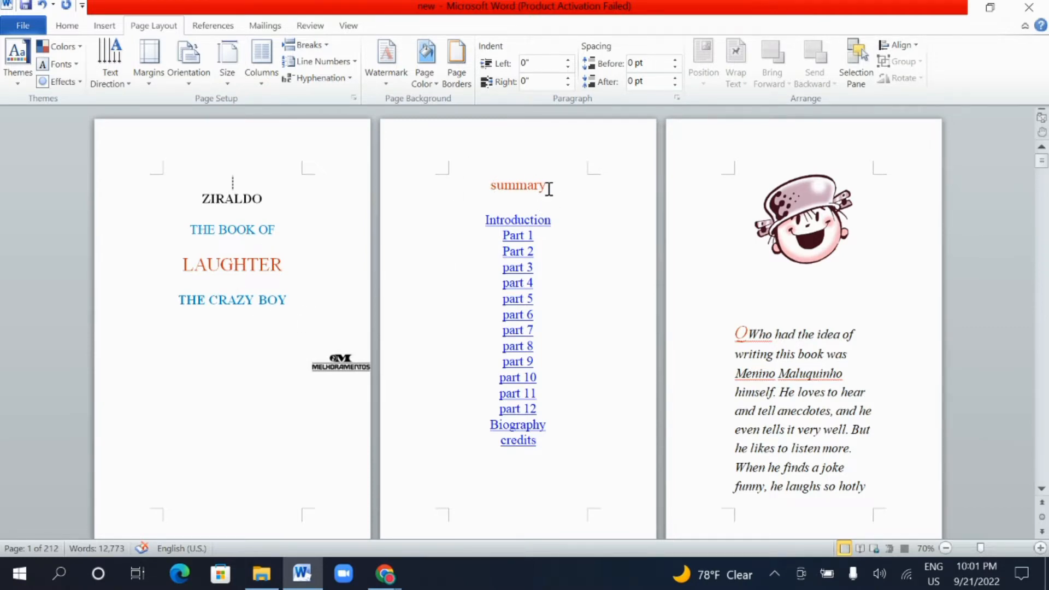
Cut the "summary" heading and the Melhoramentos logo below the title page text out of the document.
{"action": "left_click_drag", "start_coordinate": [549, 188], "coordinate": [478, 180]}
{"action": "right_click", "coordinate": [479, 180]}
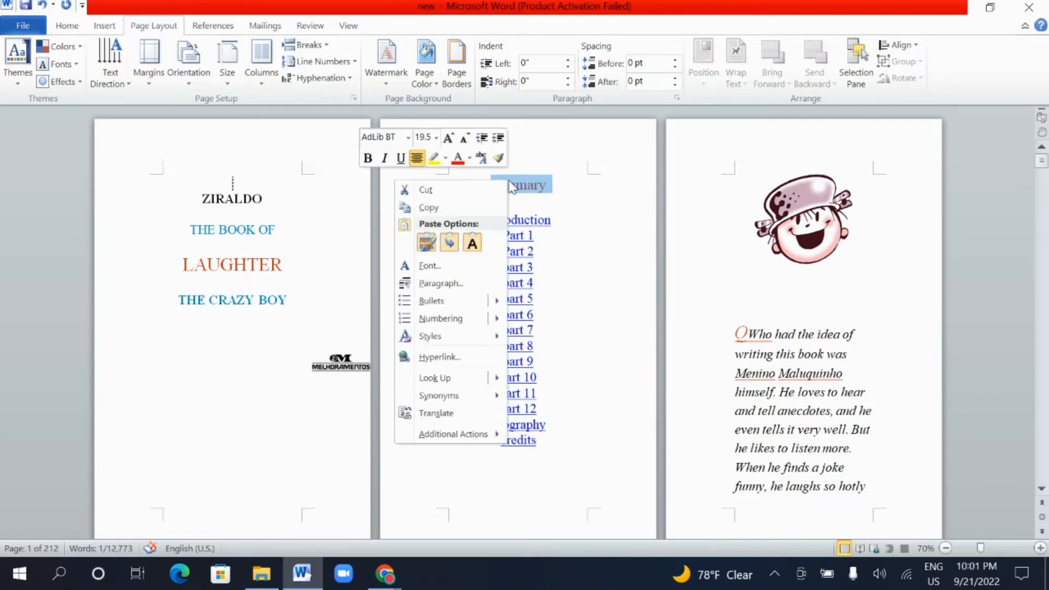
{"action": "left_click", "coordinate": [477, 190]}
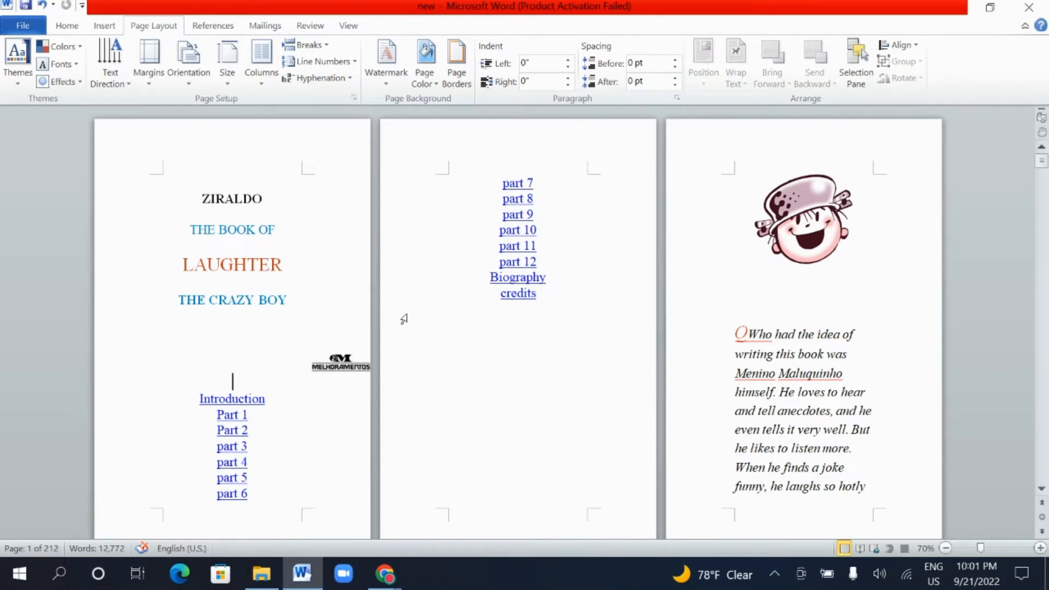
{"action": "right_click", "coordinate": [343, 365]}
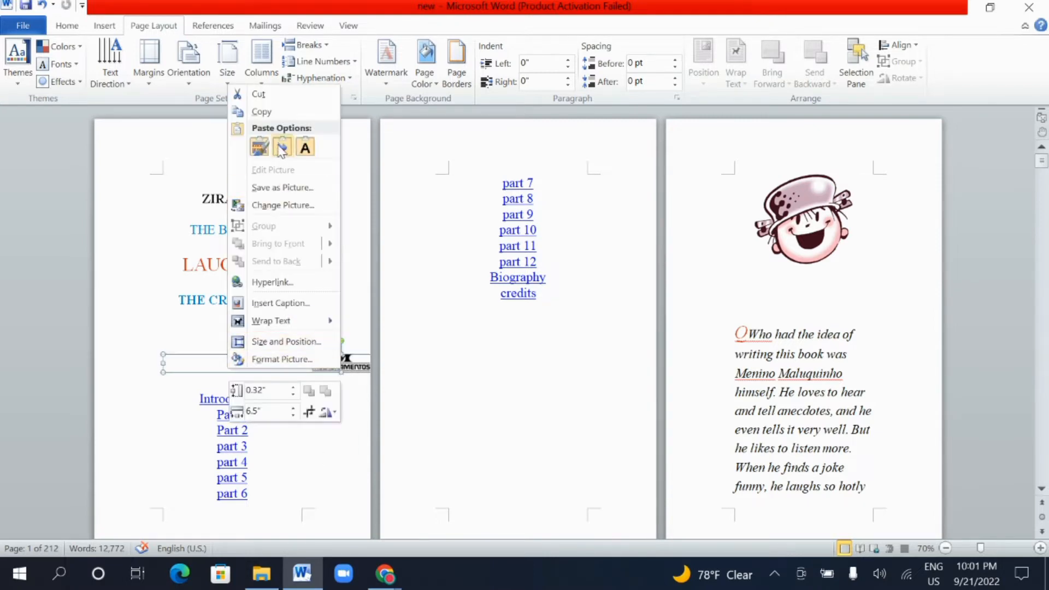
{"action": "left_click", "coordinate": [290, 100]}
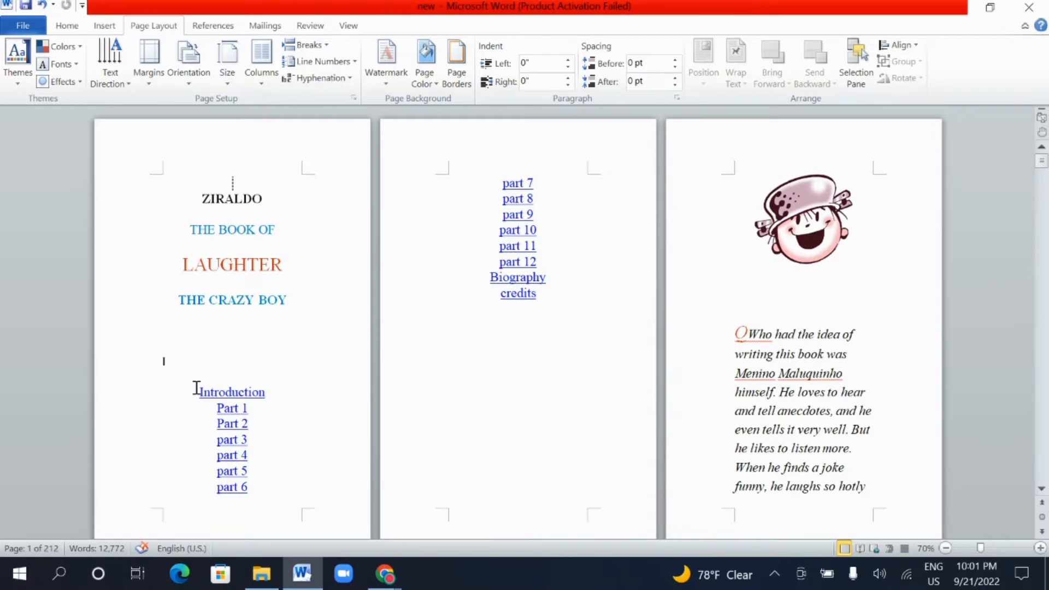
Cut the remaining linked contents entries, from Introduction through part 12, Biography and credits, out of the document.
{"action": "left_click_drag", "start_coordinate": [197, 389], "coordinate": [528, 295]}
{"action": "right_click", "coordinate": [410, 241]}
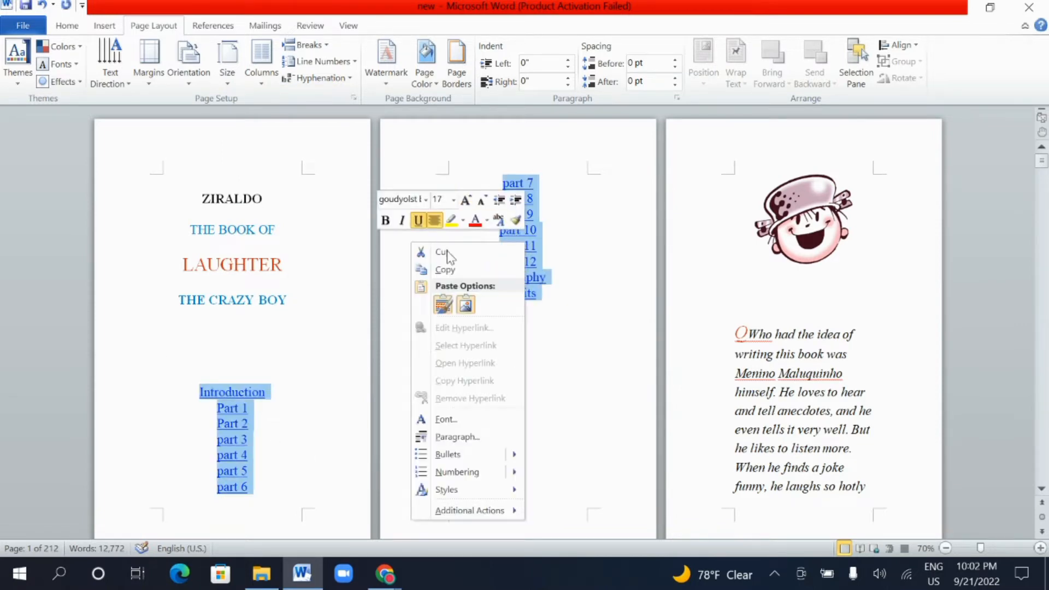
{"action": "left_click", "coordinate": [461, 253]}
{"action": "scroll", "coordinate": [585, 303], "scroll_direction": "down", "scroll_amount": 5}
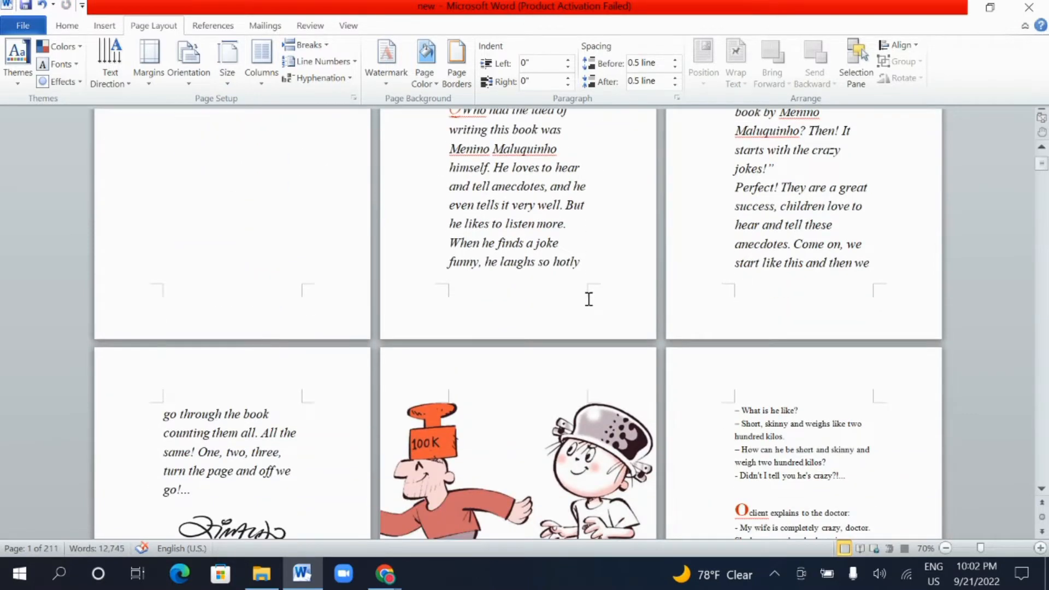
{"action": "scroll", "coordinate": [589, 299], "scroll_direction": "up", "scroll_amount": 5}
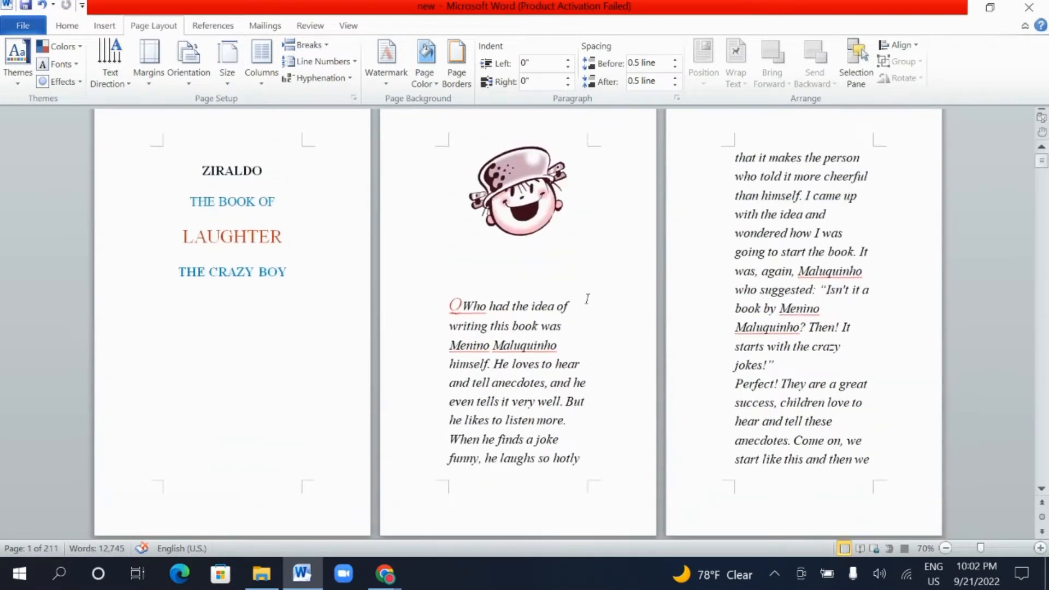
Set the text of the whole document to the Cambria (Headings) font at size 12.
{"action": "left_click", "coordinate": [67, 26]}
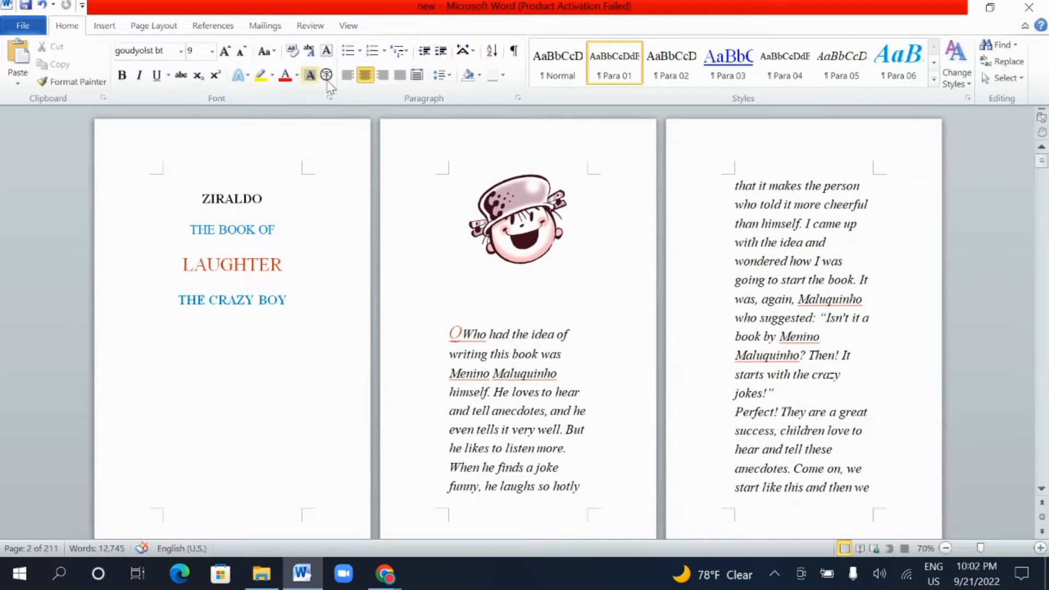
{"action": "left_click", "coordinate": [1008, 79]}
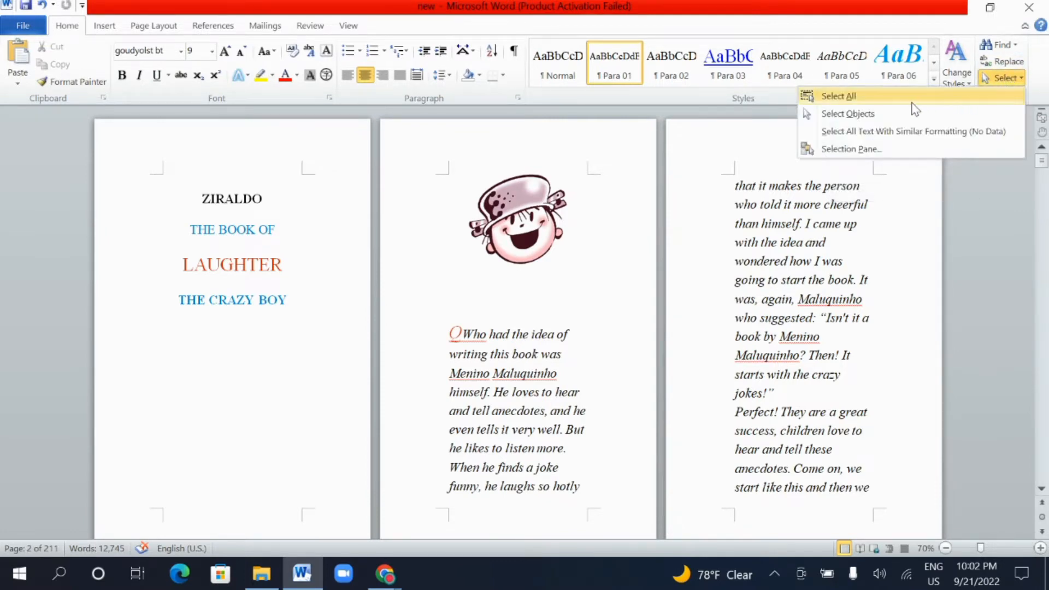
{"action": "left_click", "coordinate": [880, 96]}
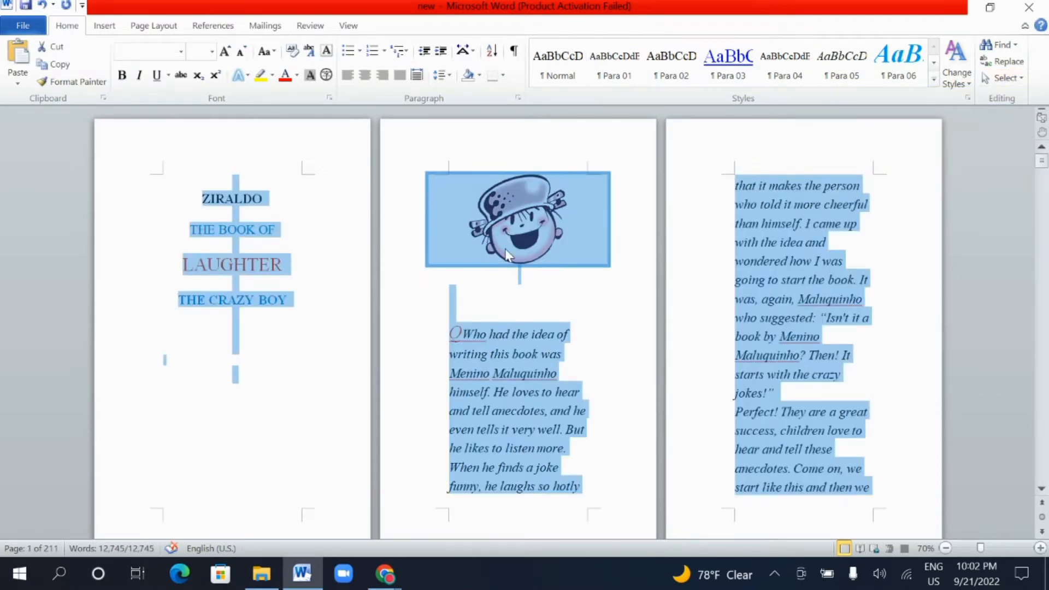
{"action": "left_click", "coordinate": [182, 52]}
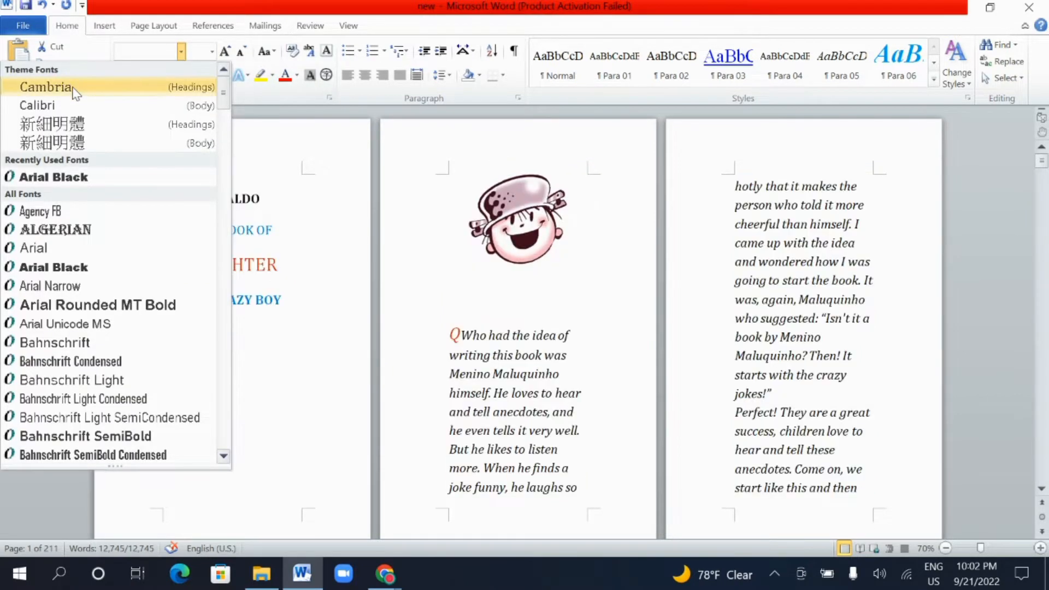
{"action": "left_click", "coordinate": [84, 88]}
{"action": "left_click", "coordinate": [212, 52]}
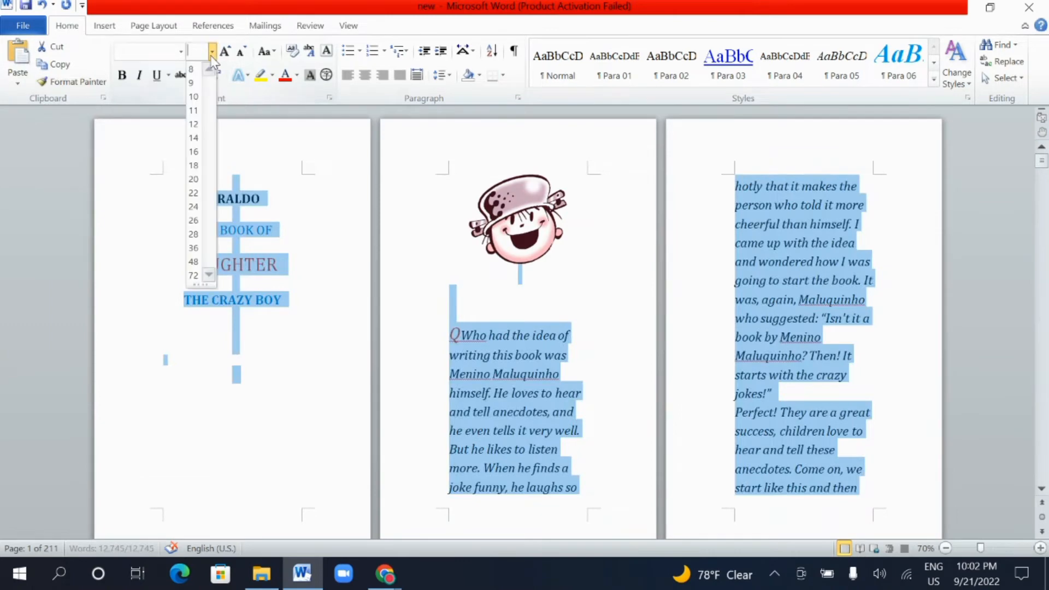
{"action": "left_click", "coordinate": [195, 124]}
{"action": "left_click", "coordinate": [196, 125]}
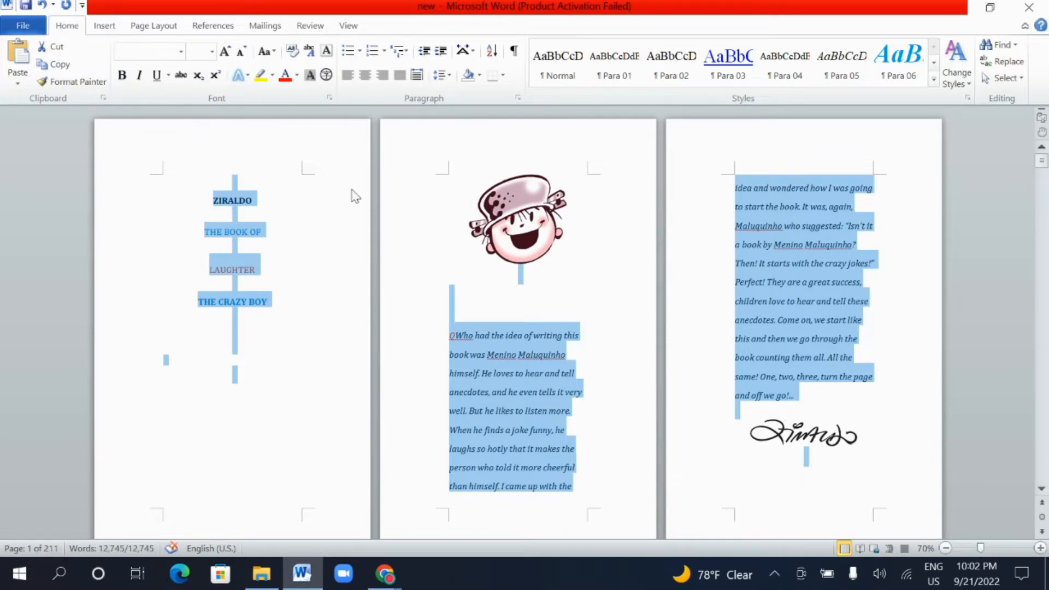
{"action": "left_click", "coordinate": [461, 264]}
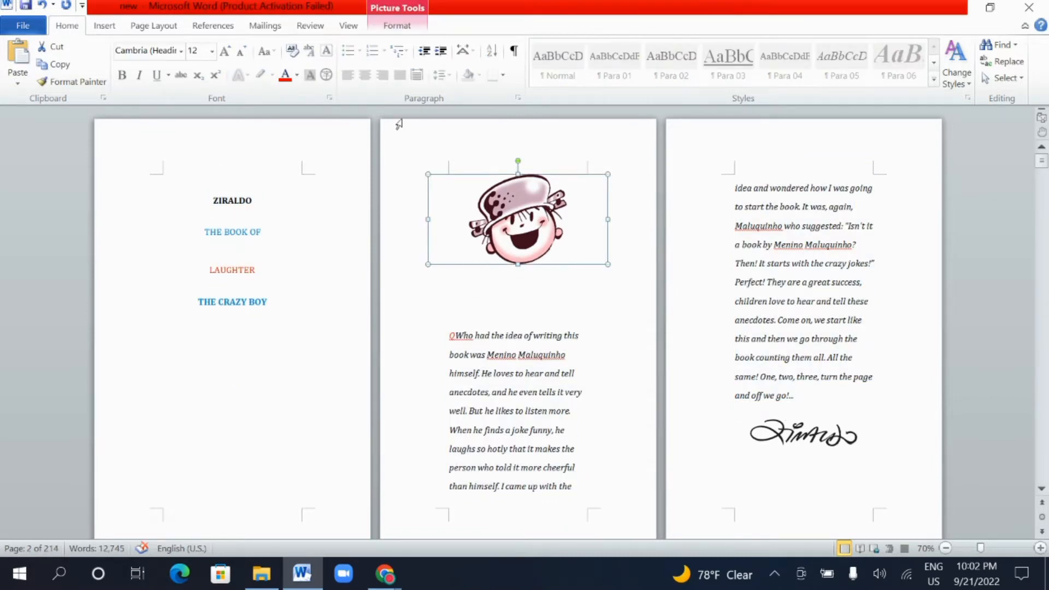
{"action": "left_click", "coordinate": [309, 165]}
Justify all paragraphs of the whole document.
{"action": "left_click", "coordinate": [1001, 77]}
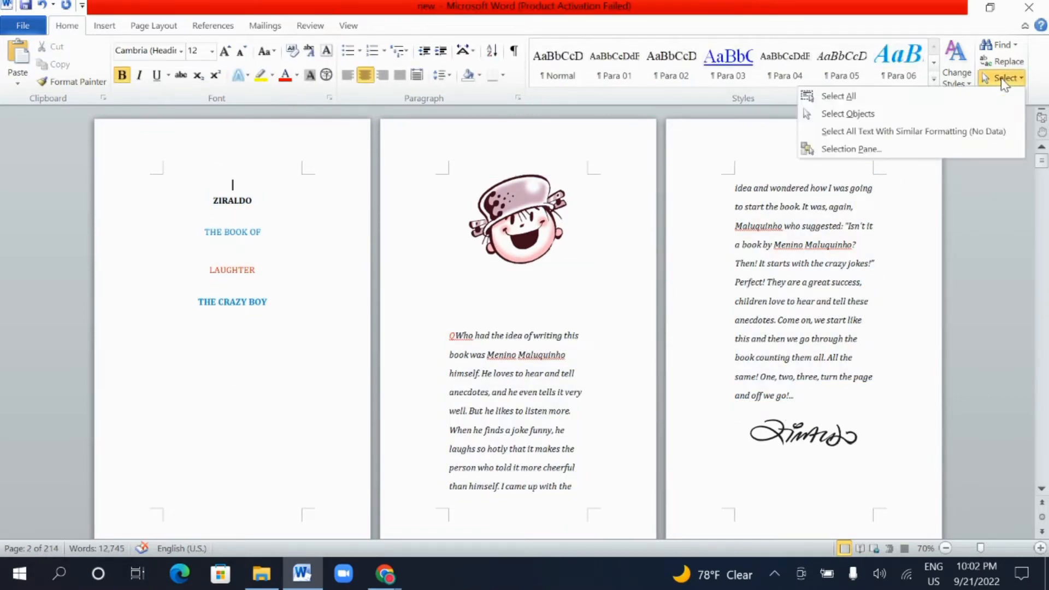
{"action": "left_click", "coordinate": [964, 100]}
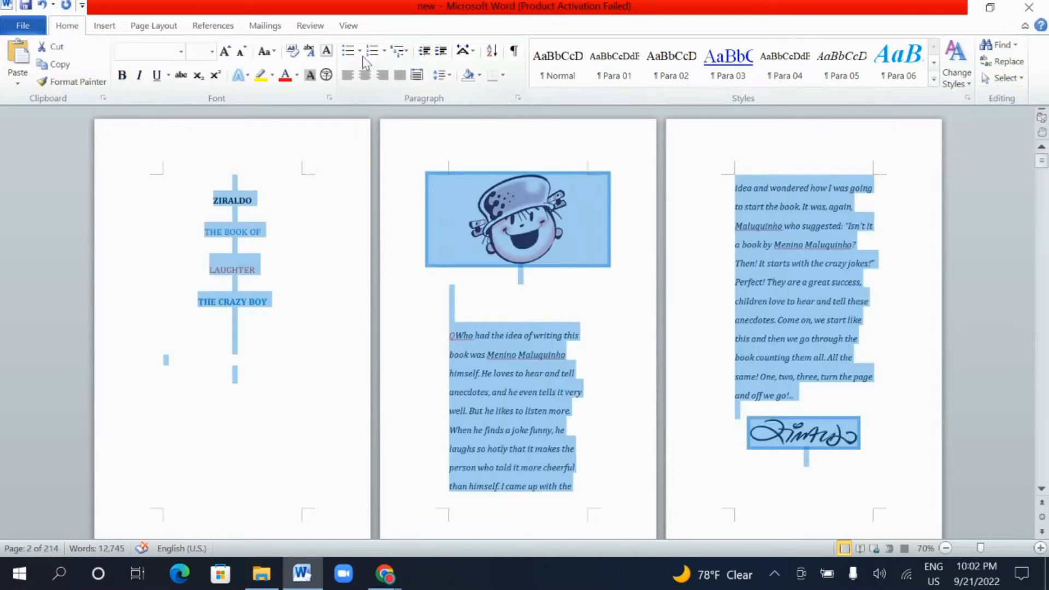
{"action": "left_click", "coordinate": [400, 74]}
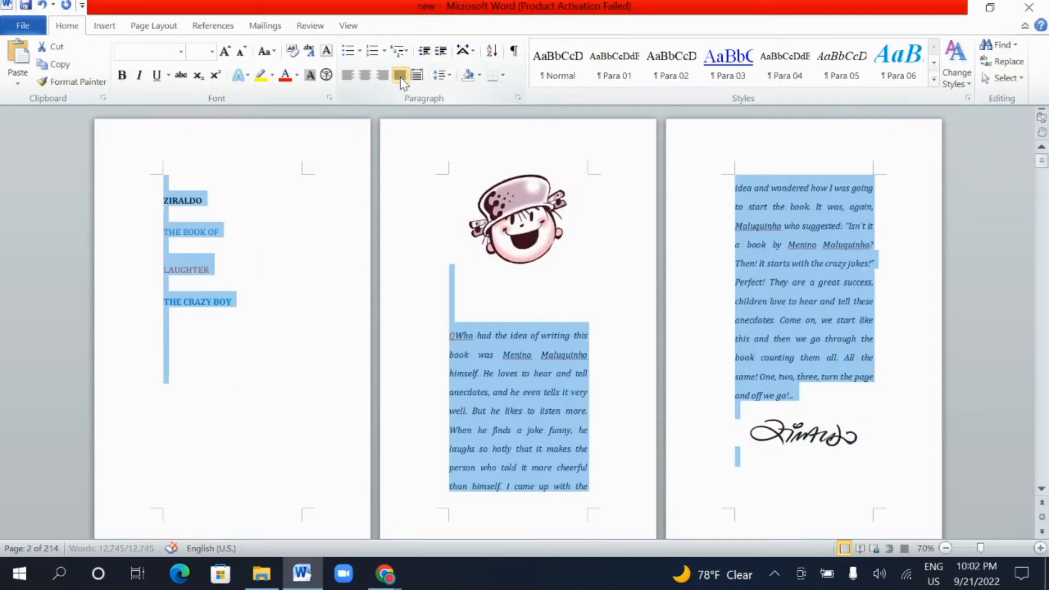
{"action": "left_click", "coordinate": [435, 235]}
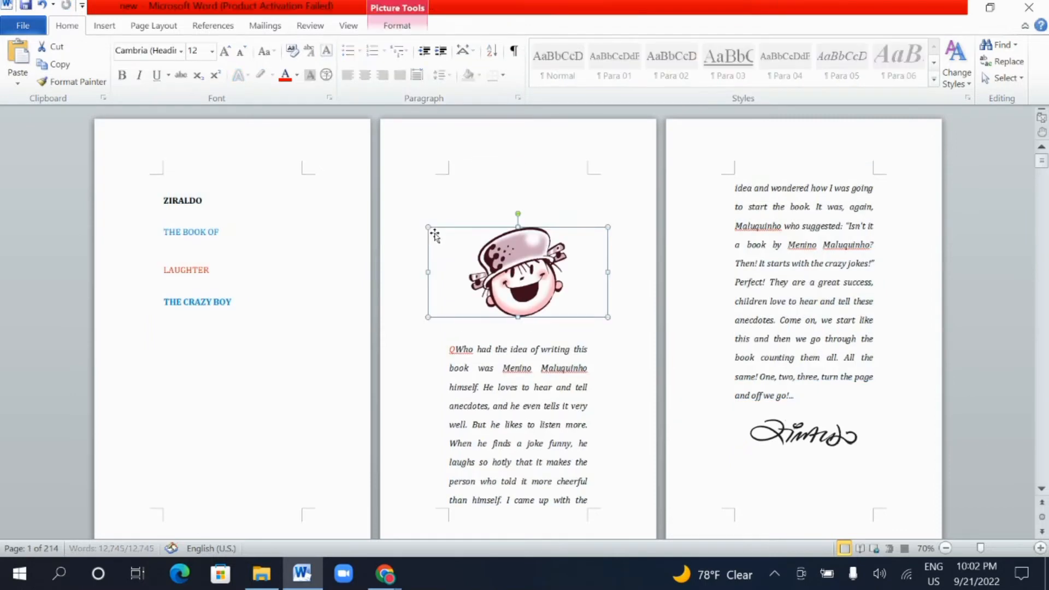
{"action": "left_click", "coordinate": [562, 176]}
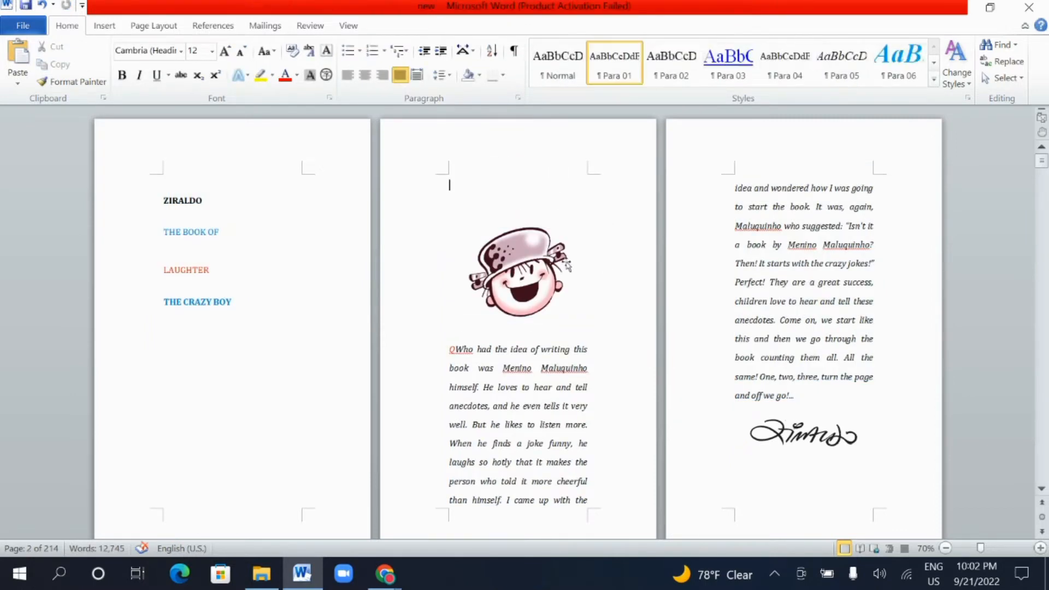
Examine the justified text and the illustrations page by page at 90% zoom, from the title page through the first chapters.
{"action": "scroll", "coordinate": [640, 257], "scroll_direction": "down", "scroll_amount": 3}
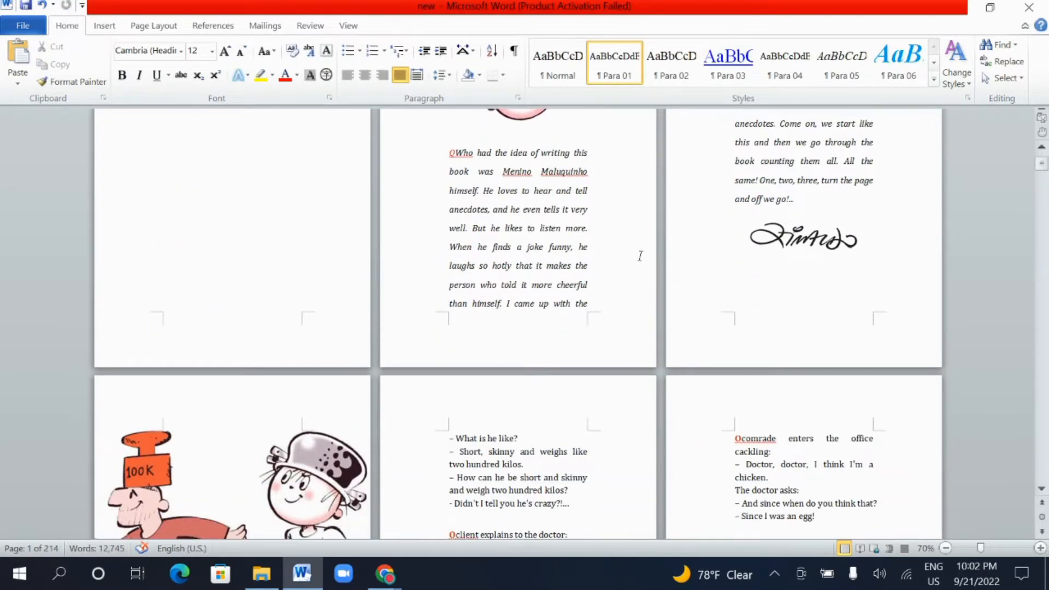
{"action": "scroll", "coordinate": [641, 256], "scroll_direction": "up", "scroll_amount": 3}
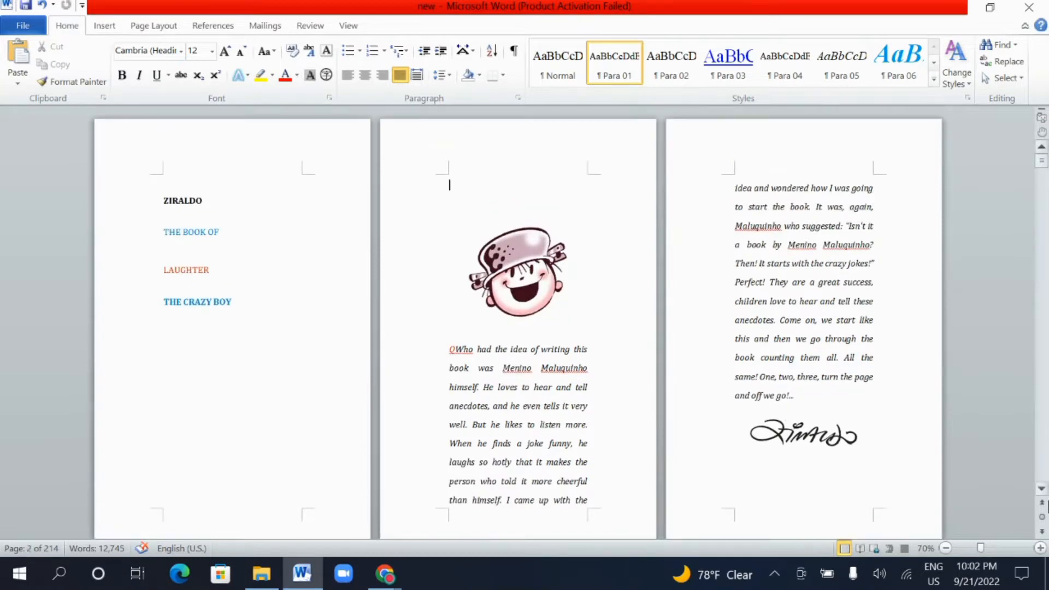
{"action": "left_click", "coordinate": [1040, 548]}
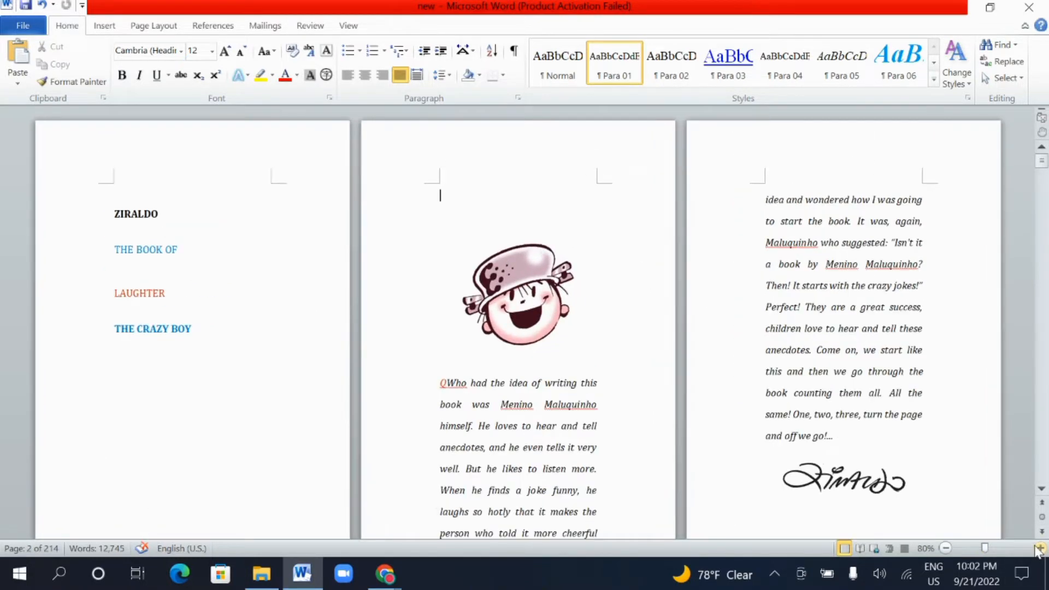
{"action": "left_click", "coordinate": [1040, 548]}
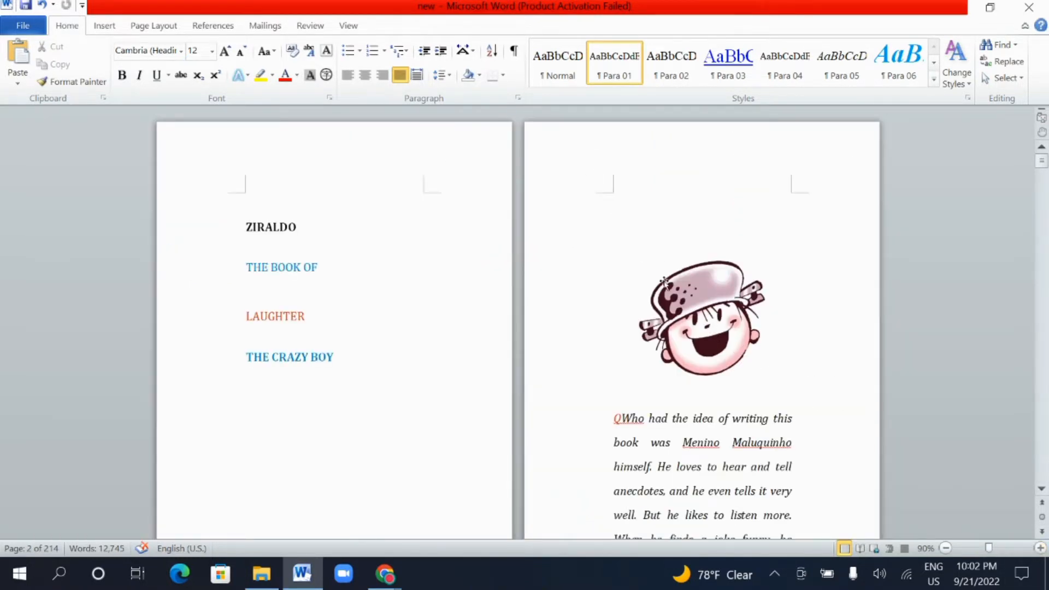
{"action": "scroll", "coordinate": [702, 325], "scroll_direction": "down", "scroll_amount": 5}
{"action": "scroll", "coordinate": [702, 325], "scroll_direction": "down", "scroll_amount": 4}
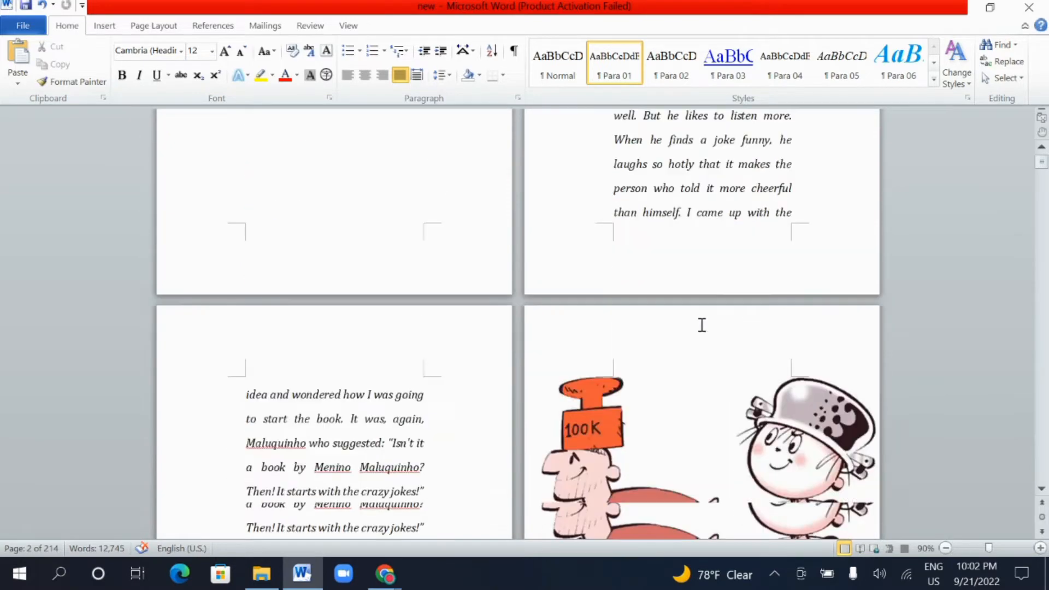
{"action": "scroll", "coordinate": [700, 325], "scroll_direction": "down", "scroll_amount": 7}
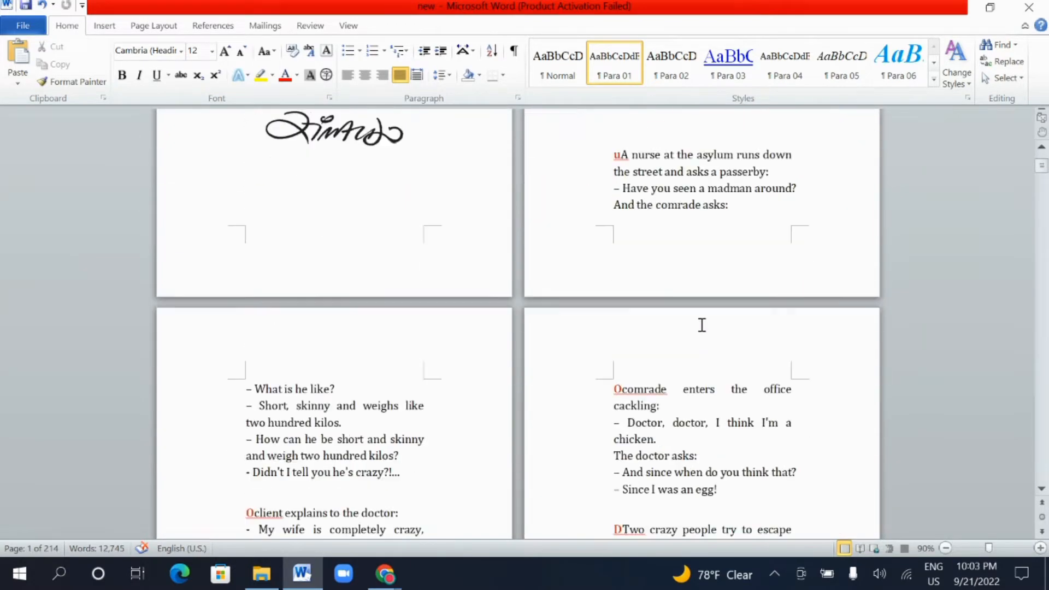
{"action": "scroll", "coordinate": [694, 324], "scroll_direction": "up", "scroll_amount": 3}
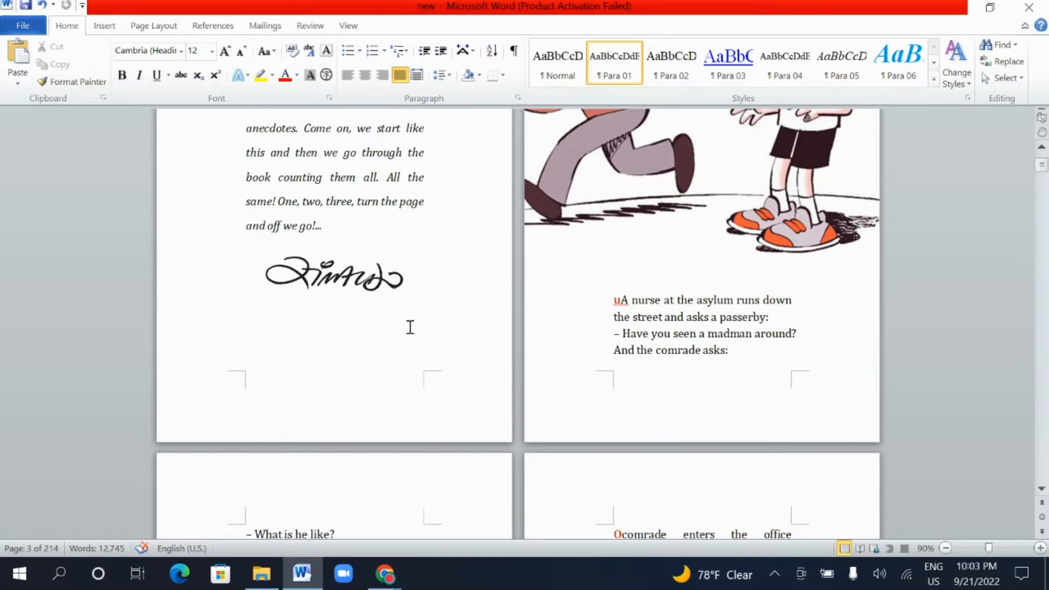
{"action": "scroll", "coordinate": [411, 327], "scroll_direction": "down", "scroll_amount": 16}
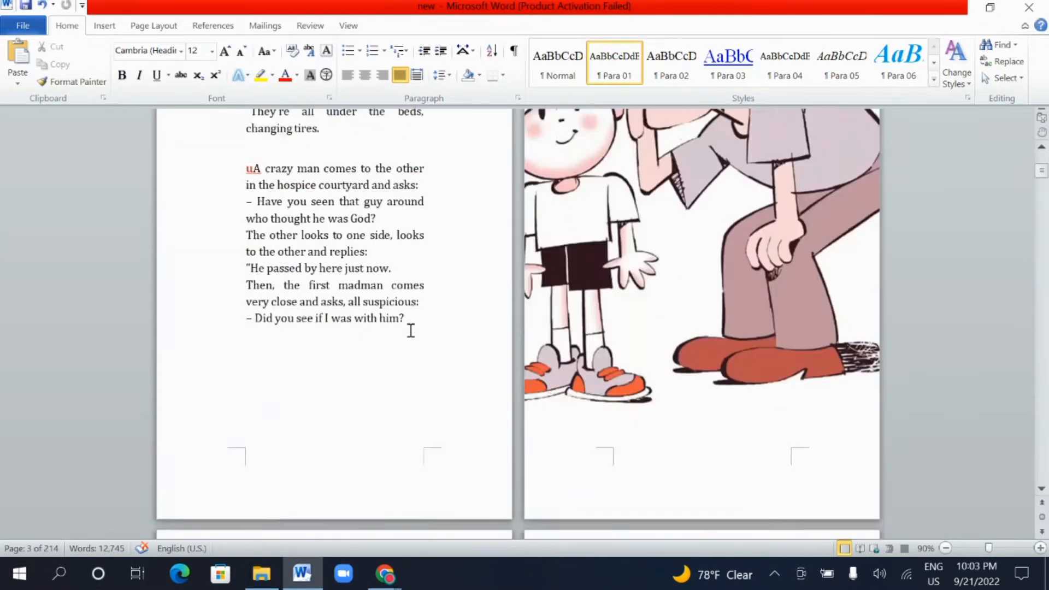
{"action": "scroll", "coordinate": [410, 330], "scroll_direction": "down", "scroll_amount": 18}
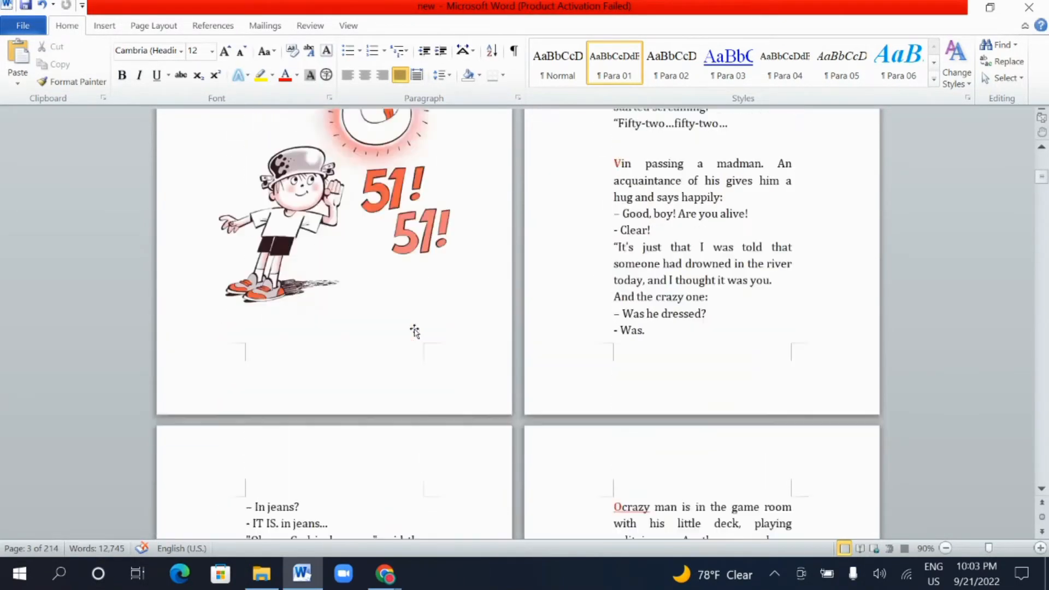
{"action": "scroll", "coordinate": [415, 331], "scroll_direction": "down", "scroll_amount": 15}
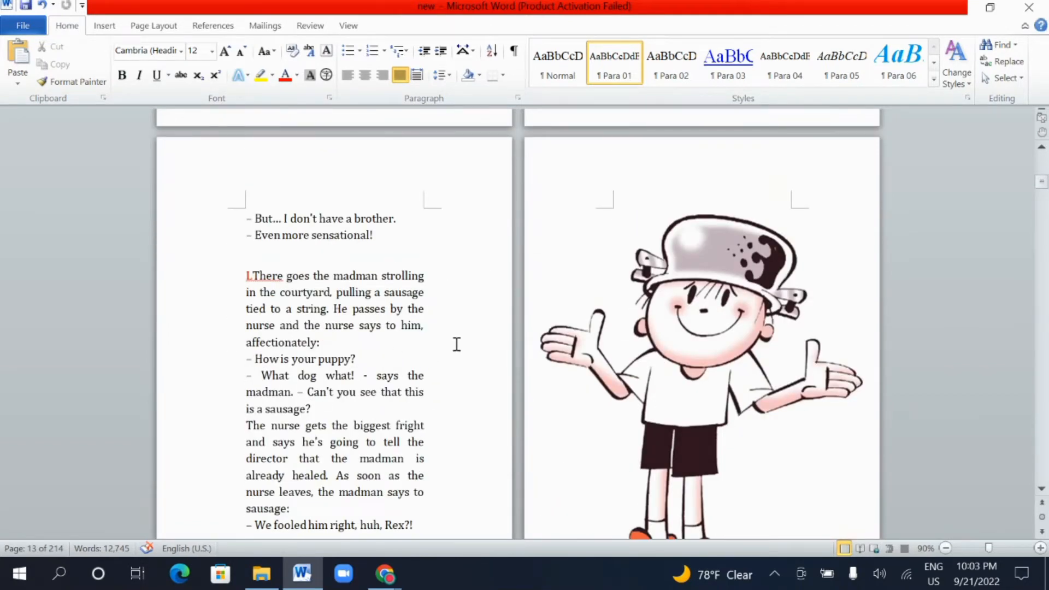
{"action": "scroll", "coordinate": [461, 351], "scroll_direction": "down", "scroll_amount": 20}
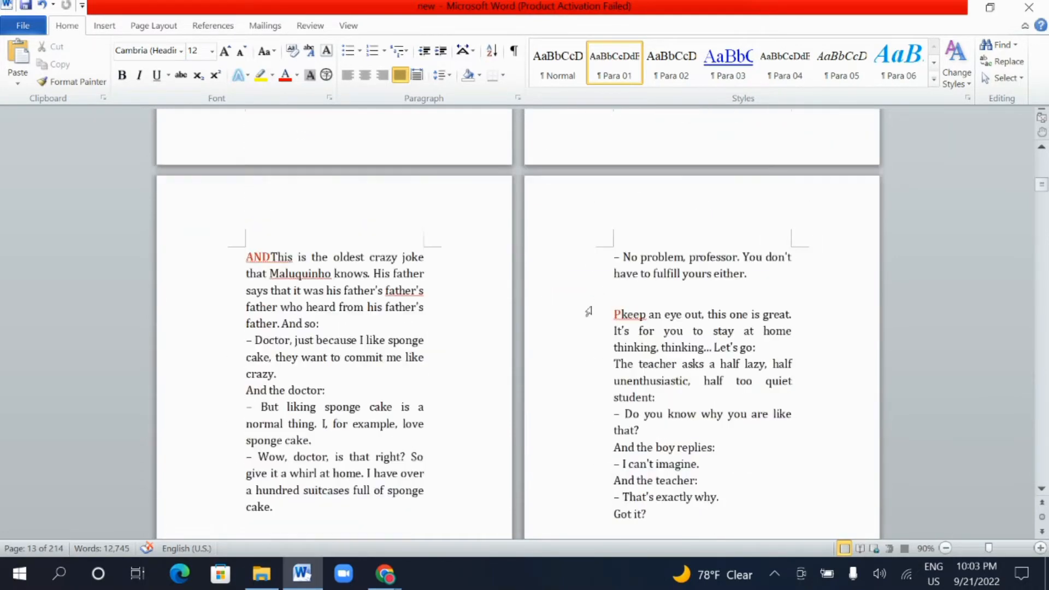
{"action": "scroll", "coordinate": [412, 310], "scroll_direction": "down", "scroll_amount": 20}
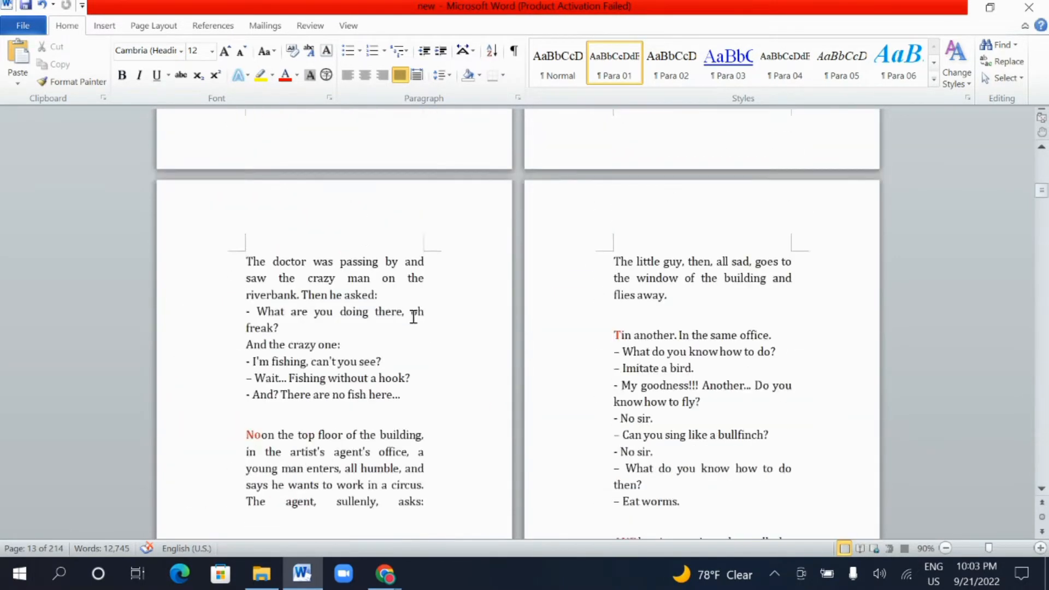
{"action": "scroll", "coordinate": [414, 317], "scroll_direction": "down", "scroll_amount": 10}
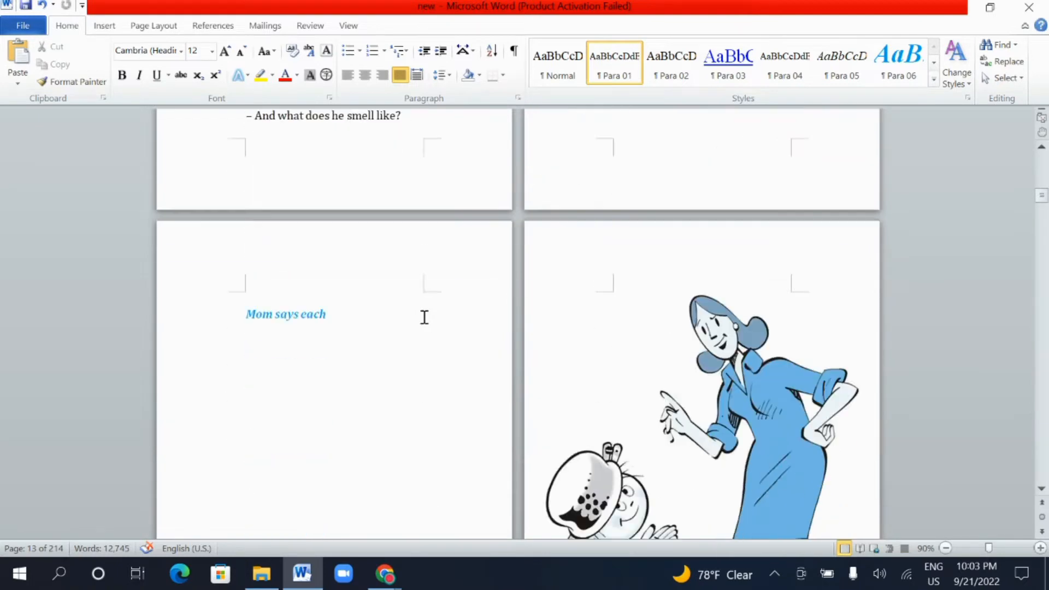
{"action": "scroll", "coordinate": [424, 317], "scroll_direction": "up", "scroll_amount": 5}
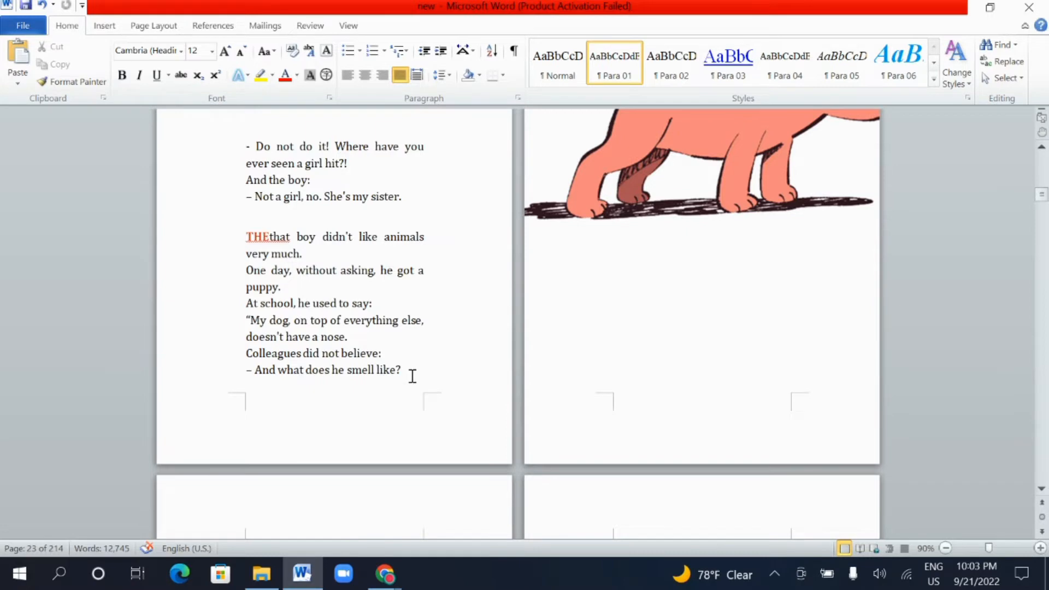
{"action": "left_click", "coordinate": [432, 339]}
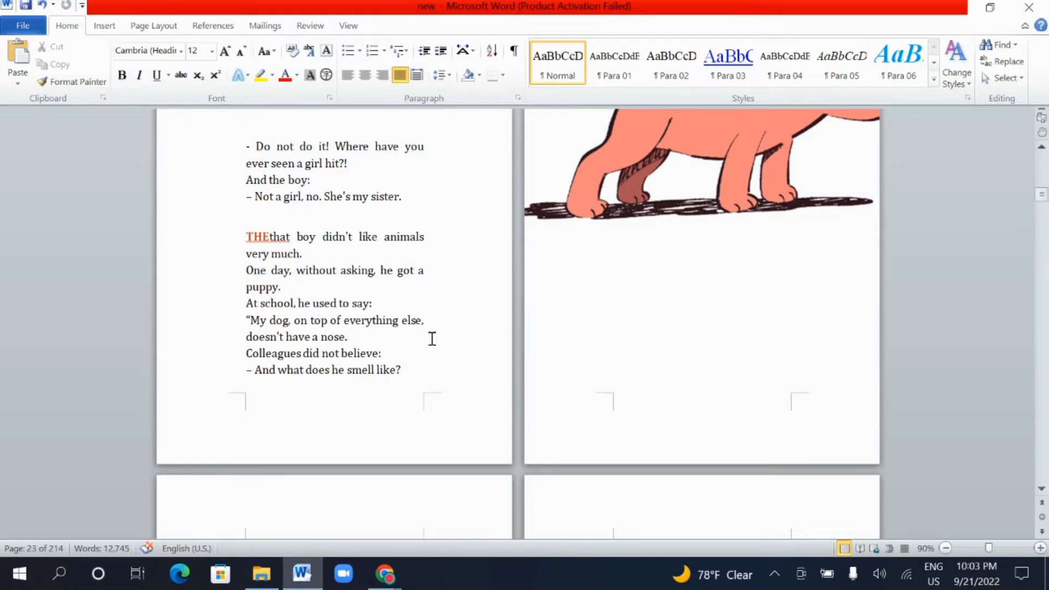
{"action": "double_click", "coordinate": [432, 339]}
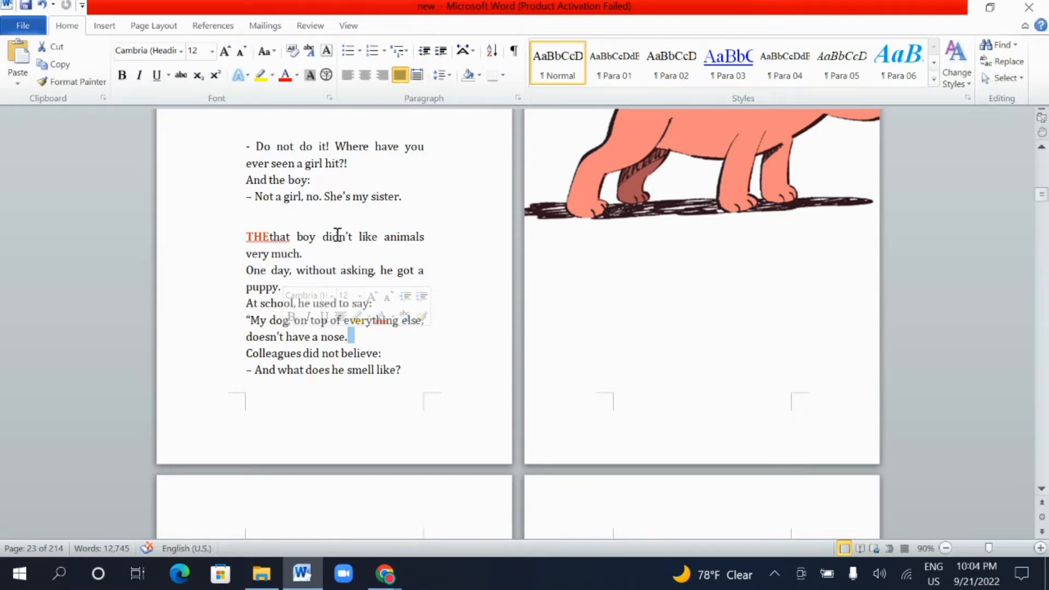
Cut the picture of the laughing boy's head above the introduction text on page 2 out of the document.
{"action": "scroll", "coordinate": [360, 219], "scroll_direction": "up", "scroll_amount": 4}
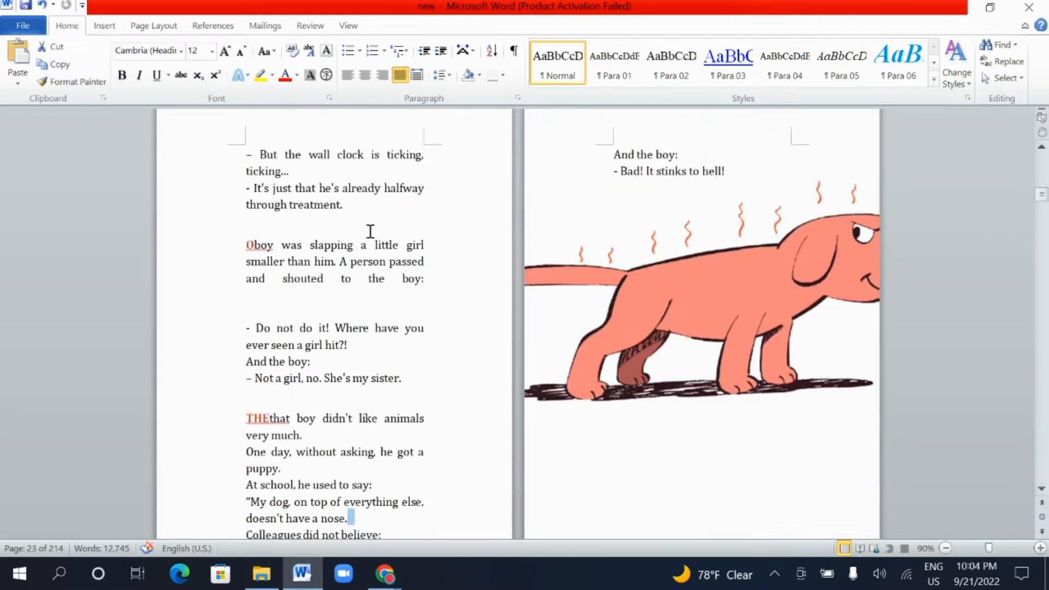
{"action": "scroll", "coordinate": [371, 231], "scroll_direction": "up", "scroll_amount": 9}
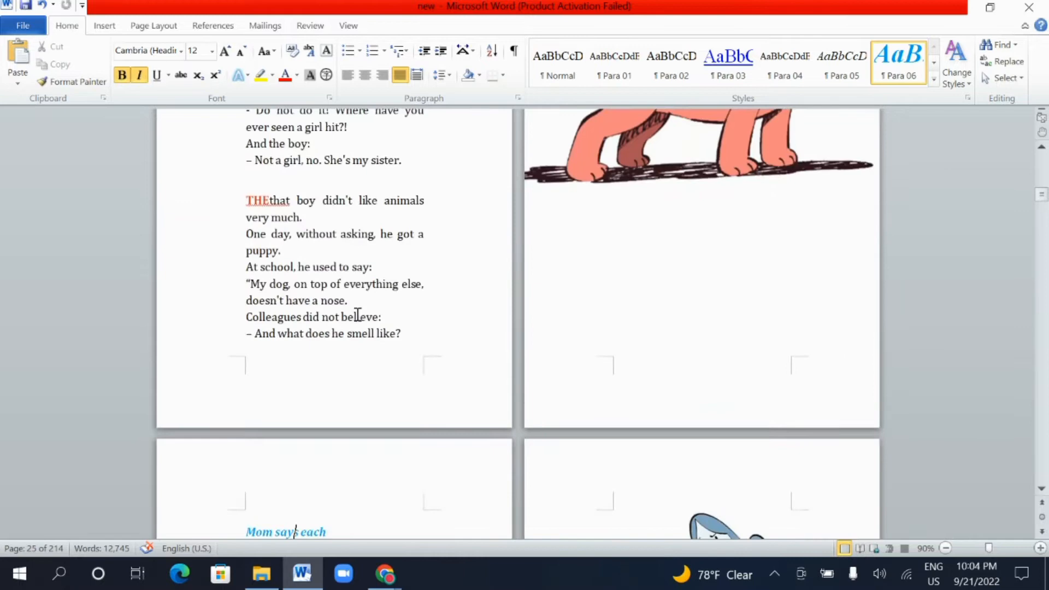
{"action": "scroll", "coordinate": [353, 317], "scroll_direction": "down", "scroll_amount": 7}
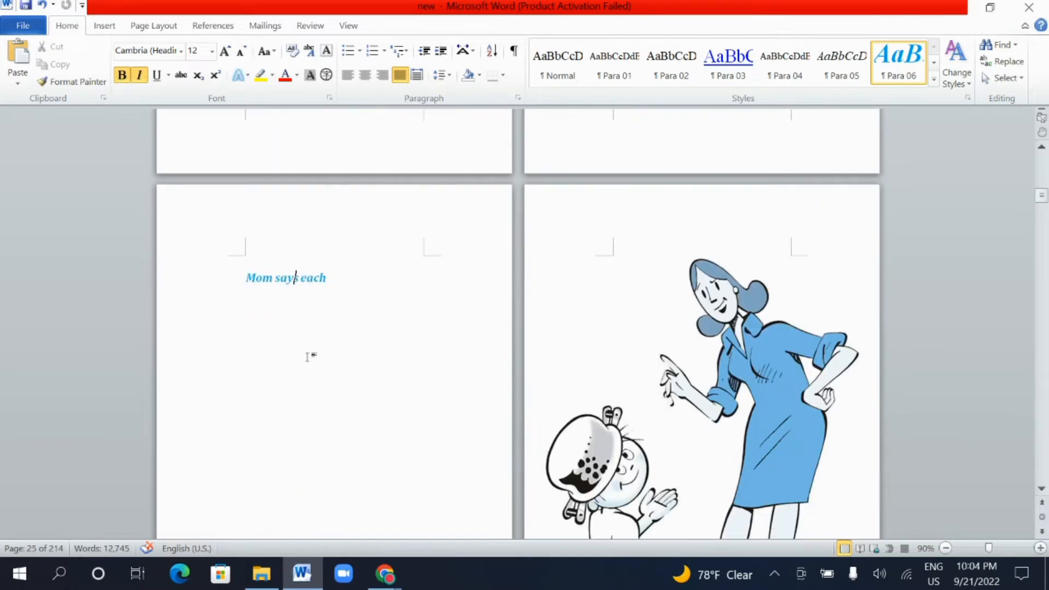
{"action": "left_click", "coordinate": [263, 290]}
{"action": "scroll", "coordinate": [350, 295], "scroll_direction": "up", "scroll_amount": 5}
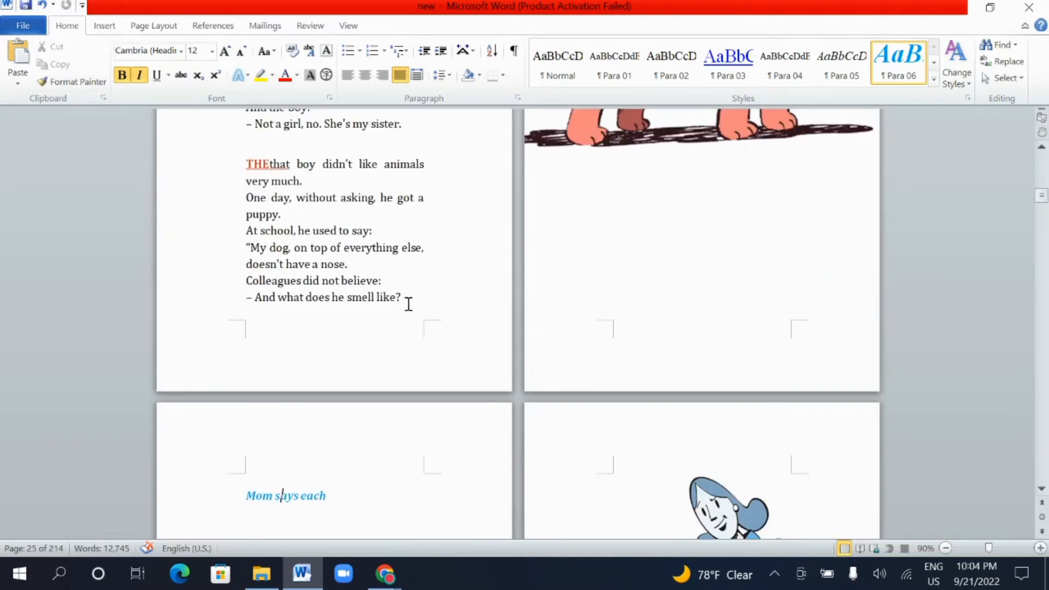
{"action": "left_click_drag", "start_coordinate": [408, 303], "coordinate": [592, 370]}
{"action": "left_click", "coordinate": [616, 351]}
{"action": "right_click", "coordinate": [619, 353]}
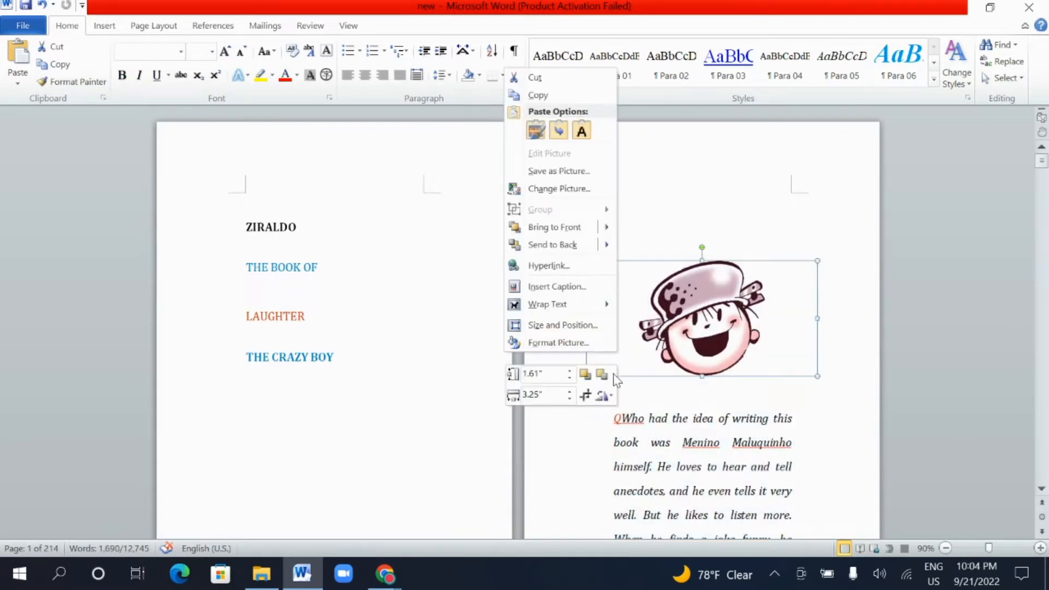
{"action": "left_click", "coordinate": [615, 377]}
{"action": "right_click", "coordinate": [624, 323]}
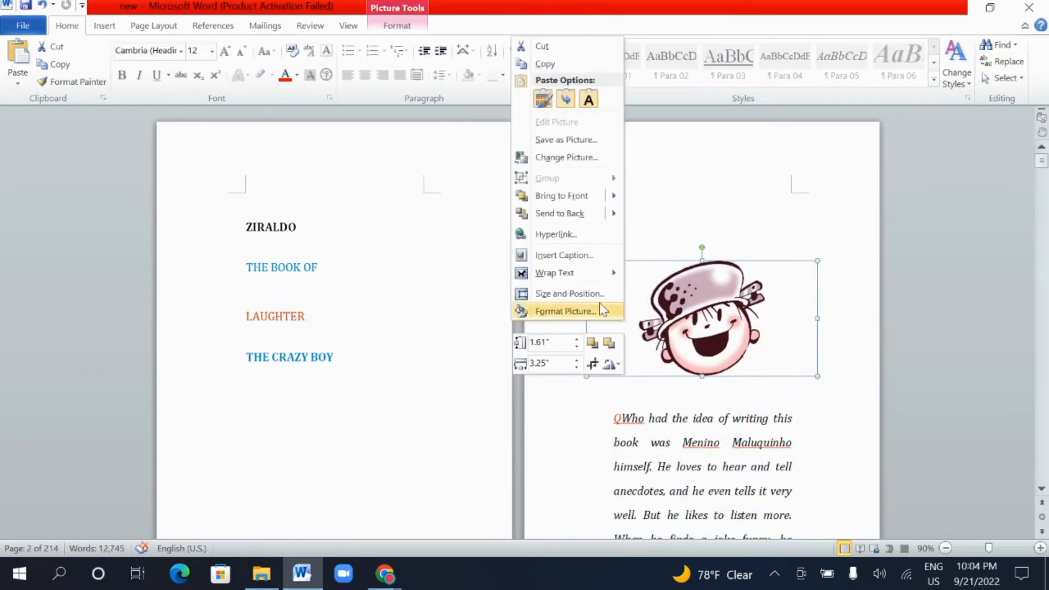
{"action": "left_click", "coordinate": [556, 46]}
Cut everything from the introduction on page 2 through the puppy joke's line "– And what does he smell like?" out of the document.
{"action": "scroll", "coordinate": [560, 181], "scroll_direction": "down", "scroll_amount": 15}
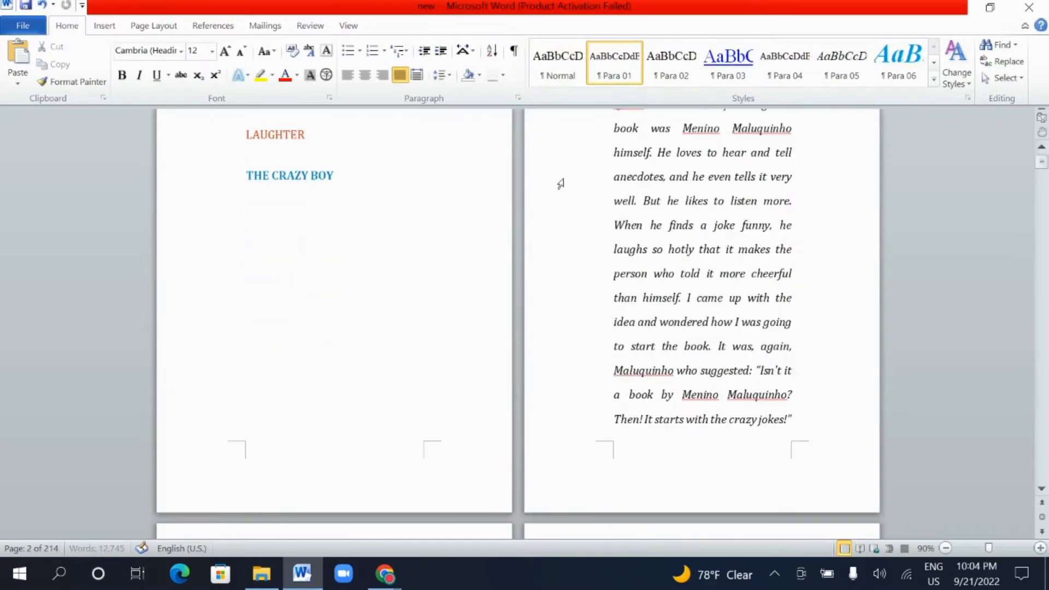
{"action": "scroll", "coordinate": [560, 275], "scroll_direction": "down", "scroll_amount": 20}
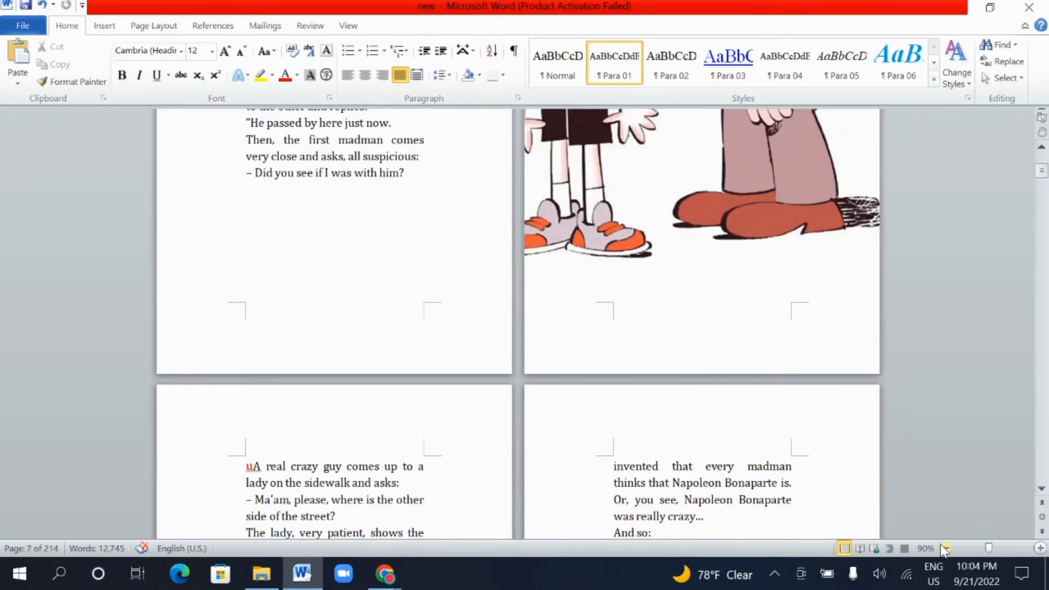
{"action": "left_click", "coordinate": [946, 548]}
{"action": "left_click", "coordinate": [946, 548]}
{"action": "scroll", "coordinate": [703, 431], "scroll_direction": "down", "scroll_amount": 5}
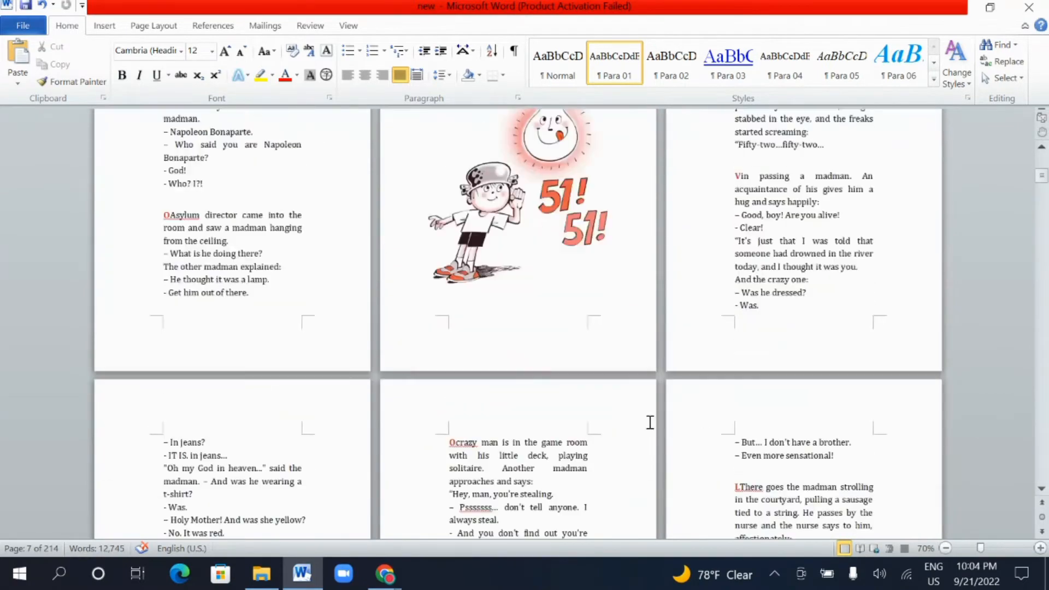
{"action": "scroll", "coordinate": [649, 422], "scroll_direction": "down", "scroll_amount": 15}
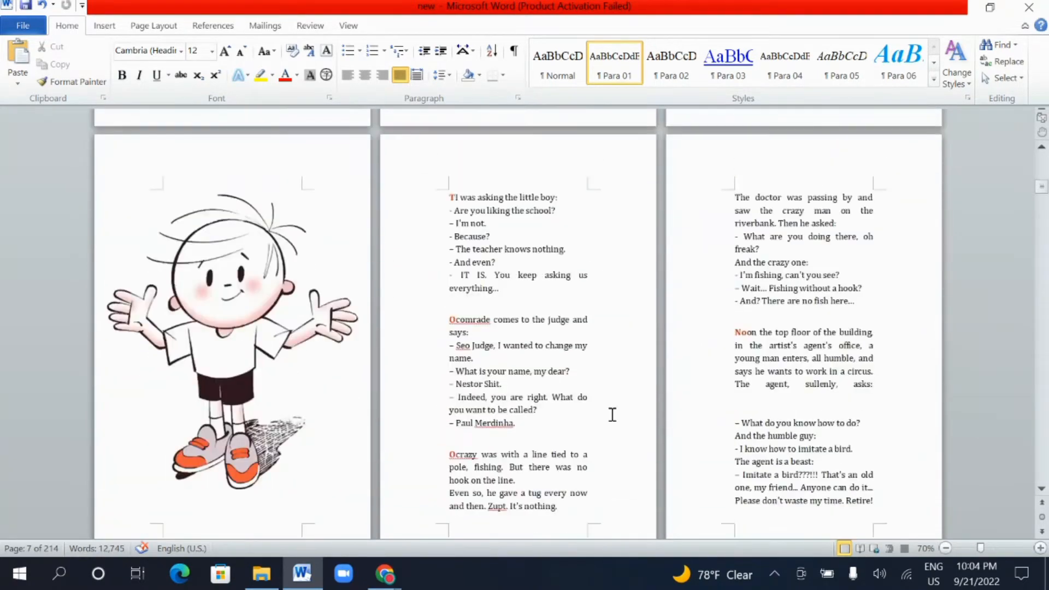
{"action": "scroll", "coordinate": [613, 415], "scroll_direction": "down", "scroll_amount": 12}
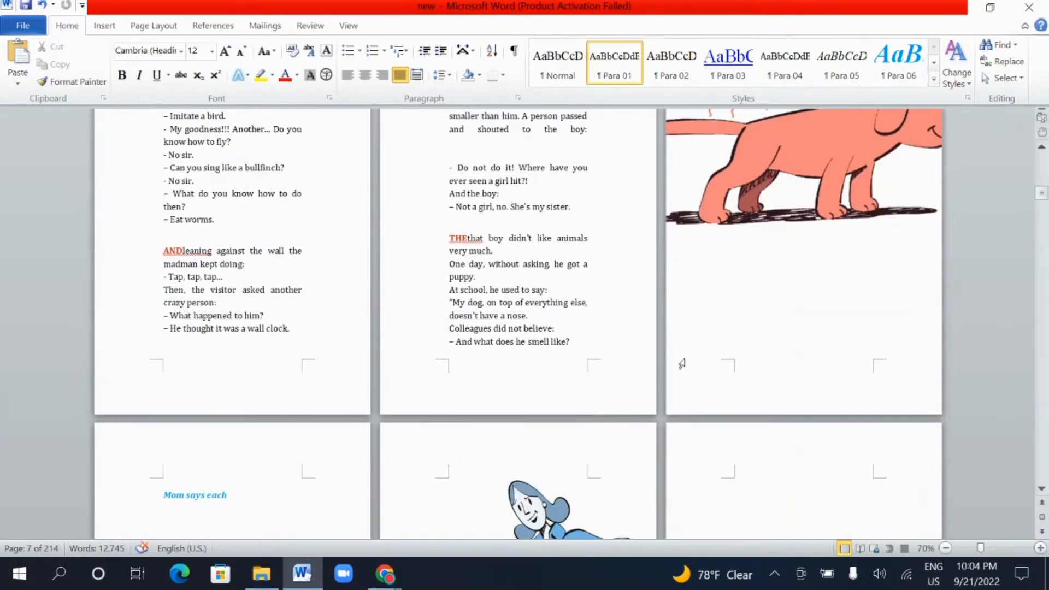
{"action": "left_click_drag", "start_coordinate": [599, 344], "coordinate": [513, 188]}
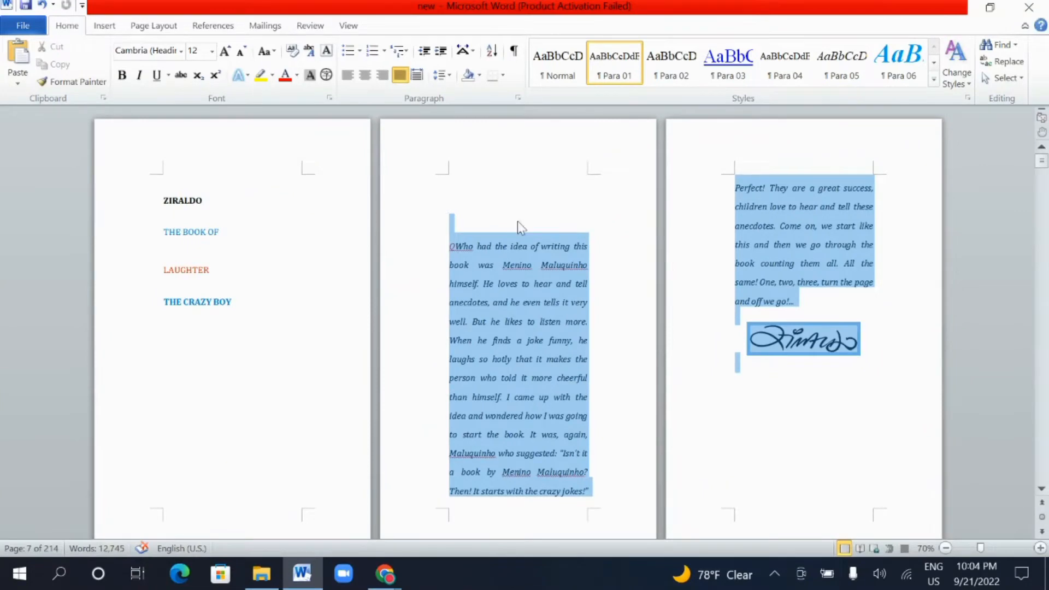
{"action": "right_click", "coordinate": [510, 266]}
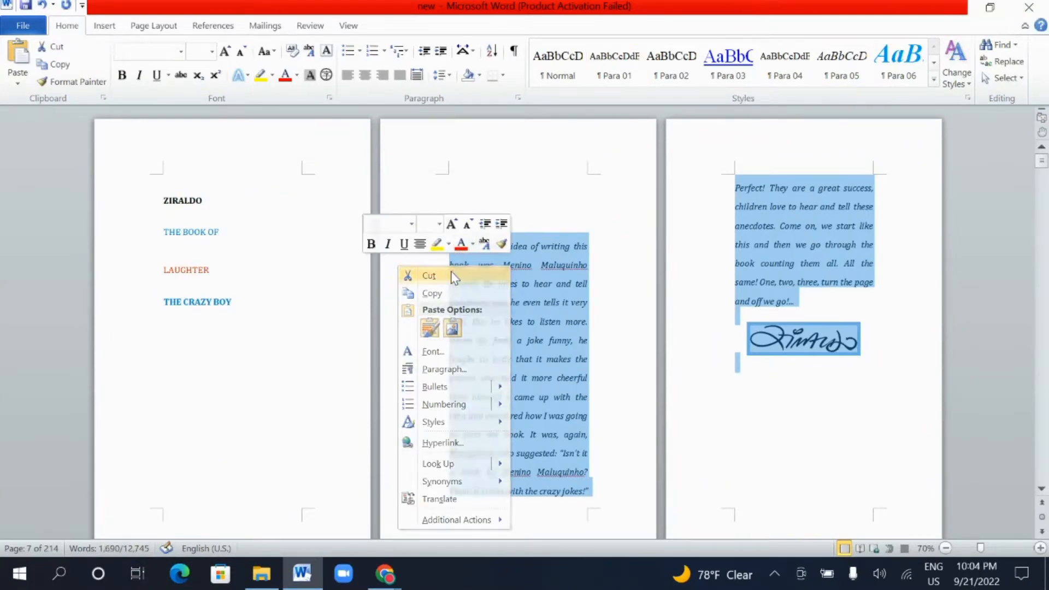
{"action": "left_click", "coordinate": [454, 278]}
Cut the dog picture and the leftover lines "And the boy:" and "- Bad! It stinks to hell!" from page 2.
{"action": "right_click", "coordinate": [502, 299]}
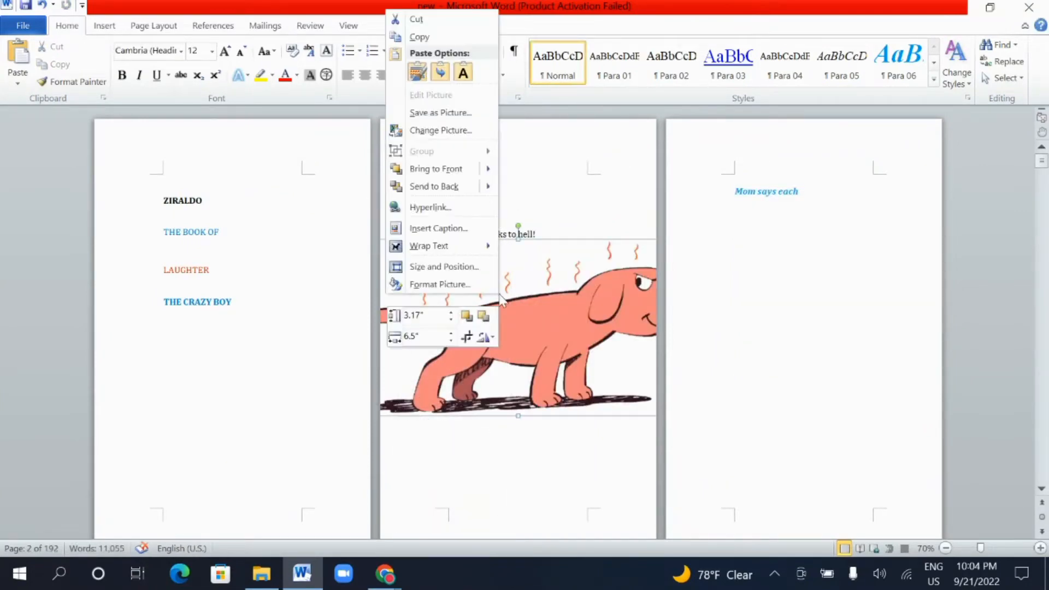
{"action": "left_click", "coordinate": [452, 21]}
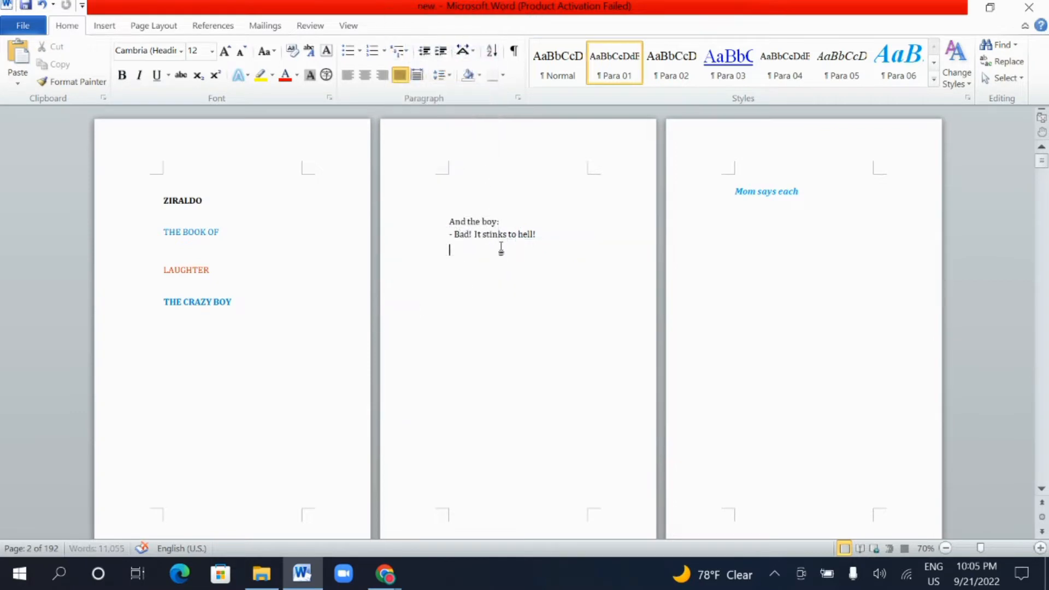
{"action": "left_click_drag", "start_coordinate": [535, 236], "coordinate": [454, 220]}
{"action": "right_click", "coordinate": [466, 222]}
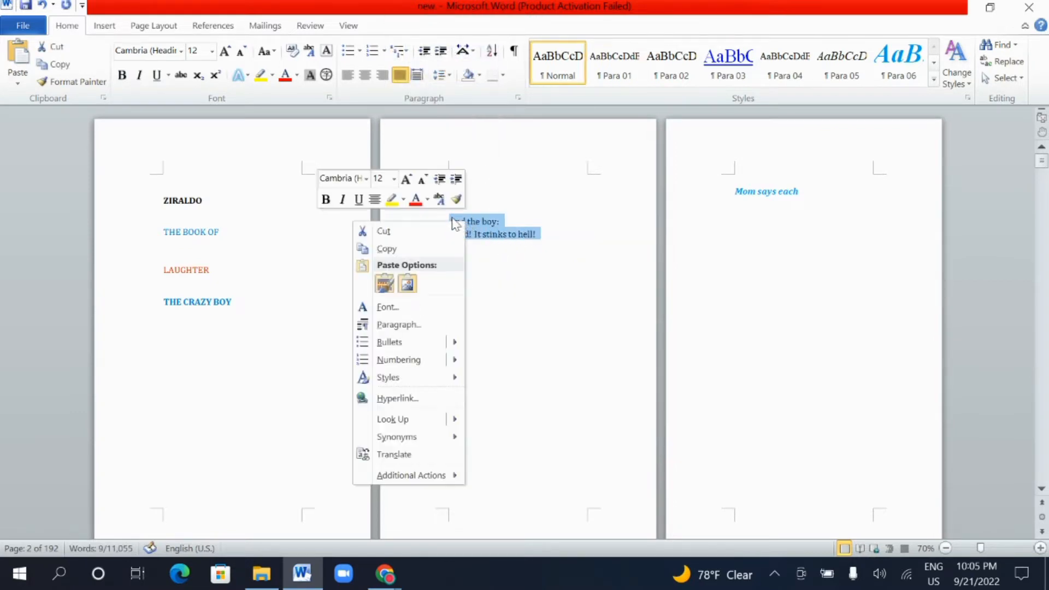
{"action": "left_click", "coordinate": [422, 230]}
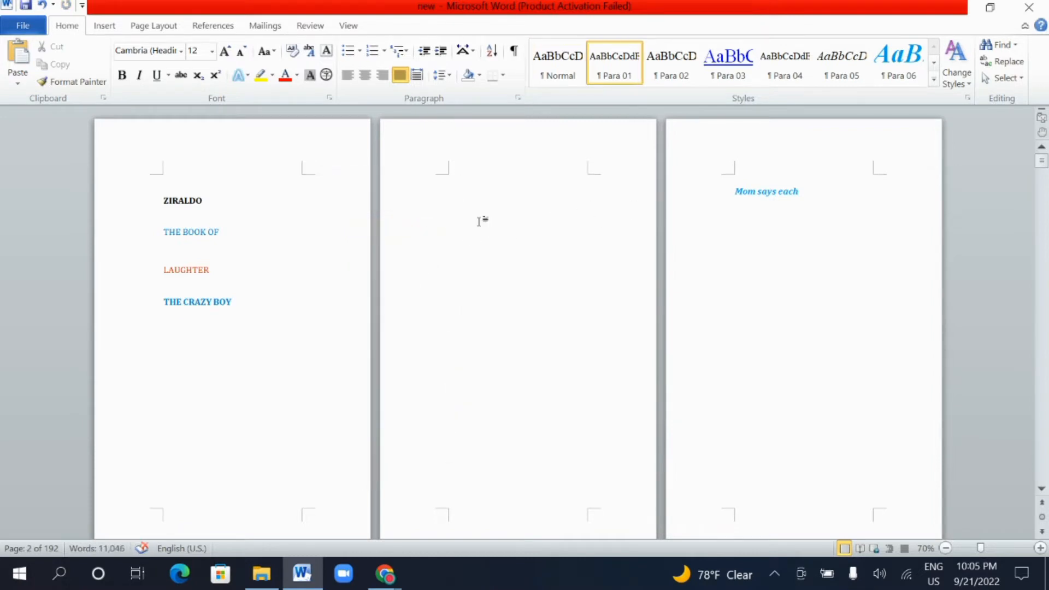
{"action": "key", "text": "Down"}
{"action": "key", "text": "Delete"}
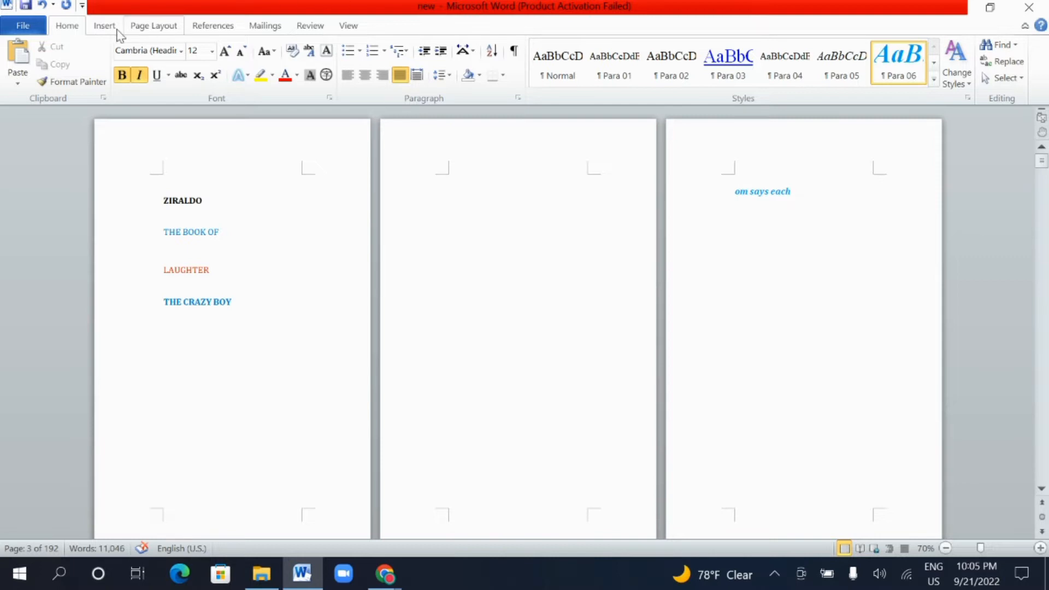
{"action": "left_click", "coordinate": [44, 6]}
{"action": "left_click", "coordinate": [44, 6]}
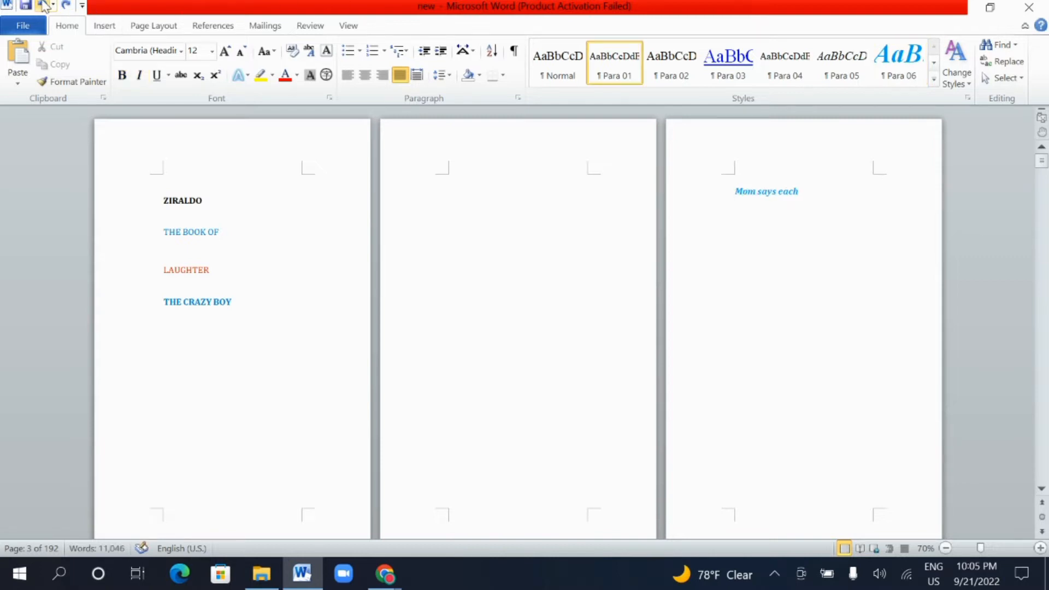
Remove the blank page between the title page and the "Mom says each" page.
{"action": "left_click", "coordinate": [453, 187]}
{"action": "key", "text": "ctrl+y"}
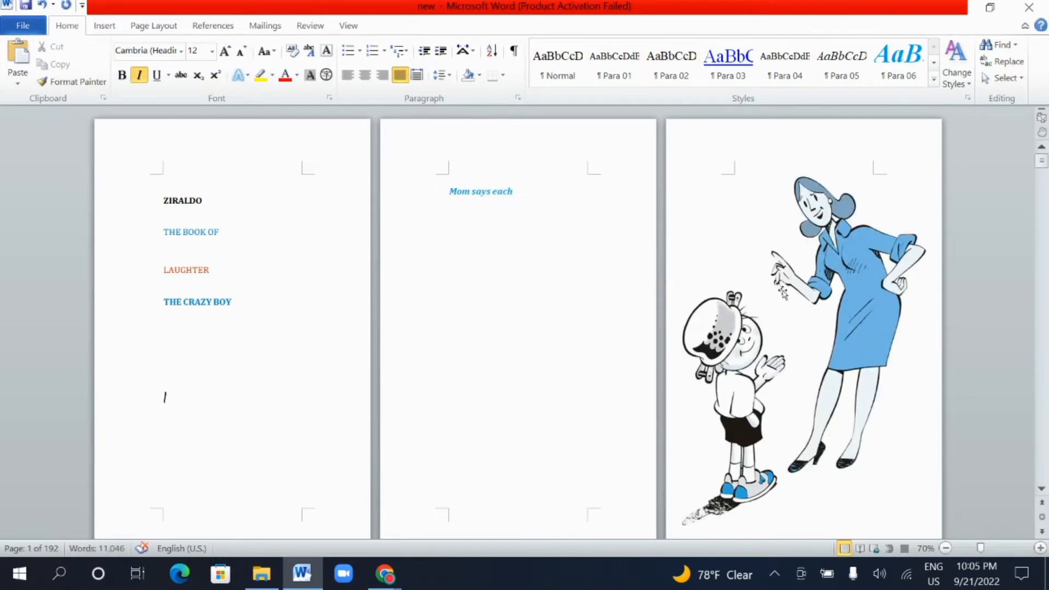
{"action": "scroll", "coordinate": [628, 263], "scroll_direction": "down", "scroll_amount": 10}
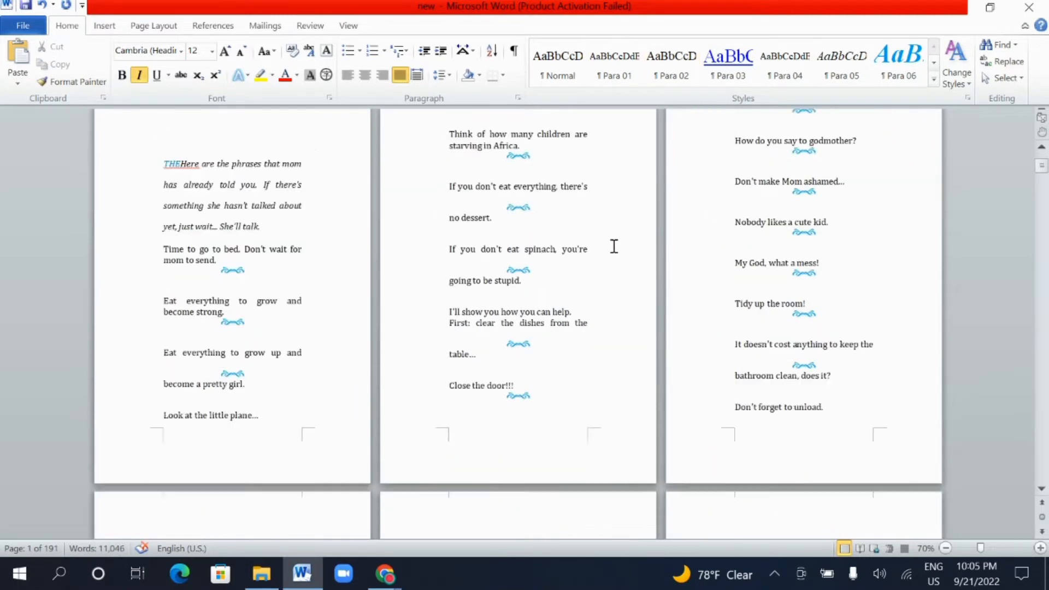
{"action": "scroll", "coordinate": [614, 246], "scroll_direction": "down", "scroll_amount": 5}
{"action": "scroll", "coordinate": [613, 248], "scroll_direction": "down", "scroll_amount": 5}
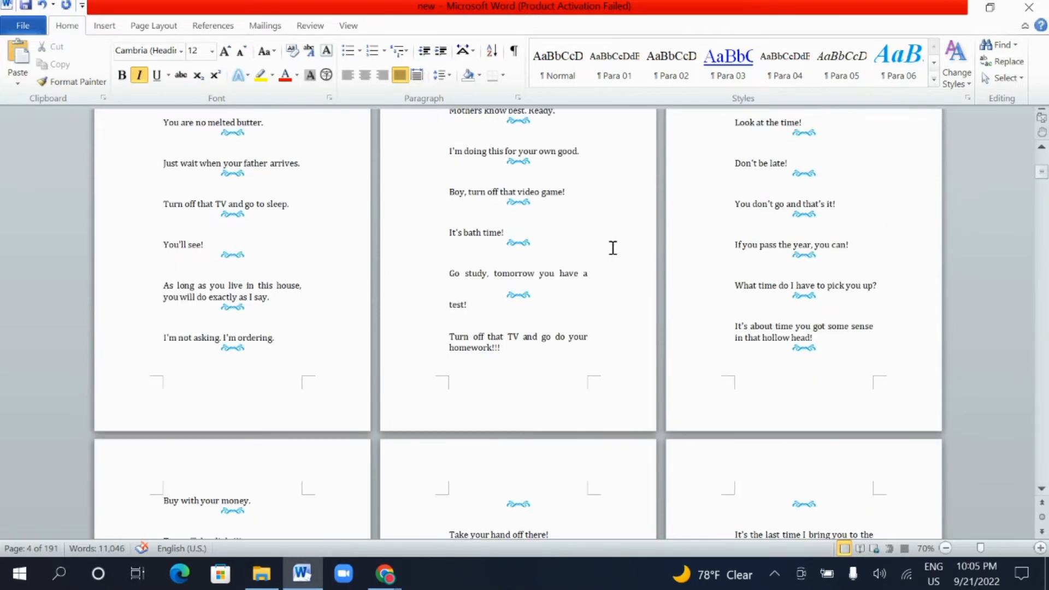
{"action": "scroll", "coordinate": [613, 248], "scroll_direction": "up", "scroll_amount": 11}
{"action": "scroll", "coordinate": [614, 249], "scroll_direction": "up", "scroll_amount": 2}
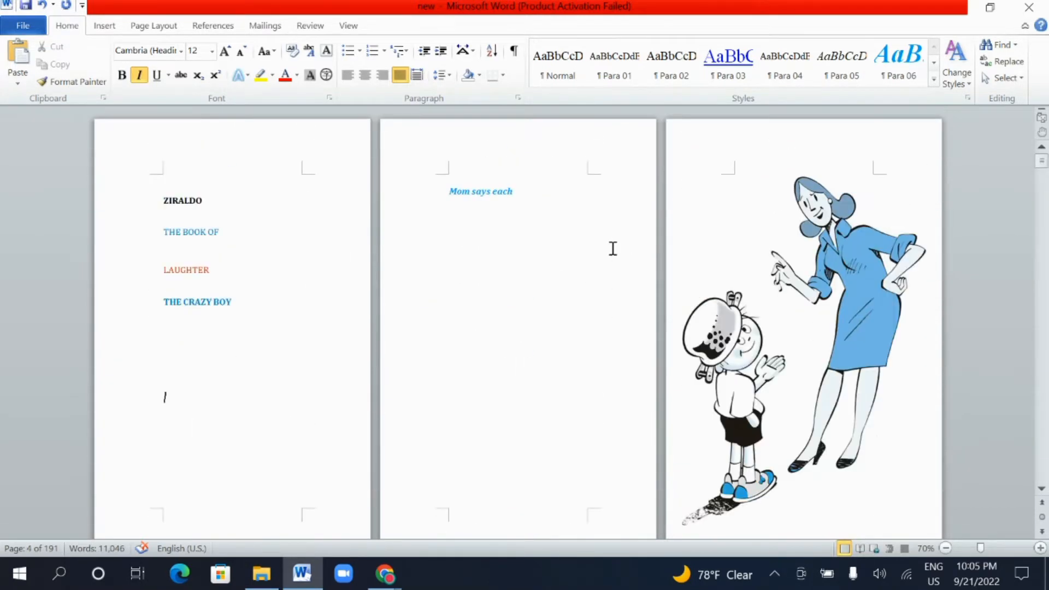
Center the "Mom says each" heading on page 2 and enlarge it to size 16.
{"action": "left_click", "coordinate": [514, 190]}
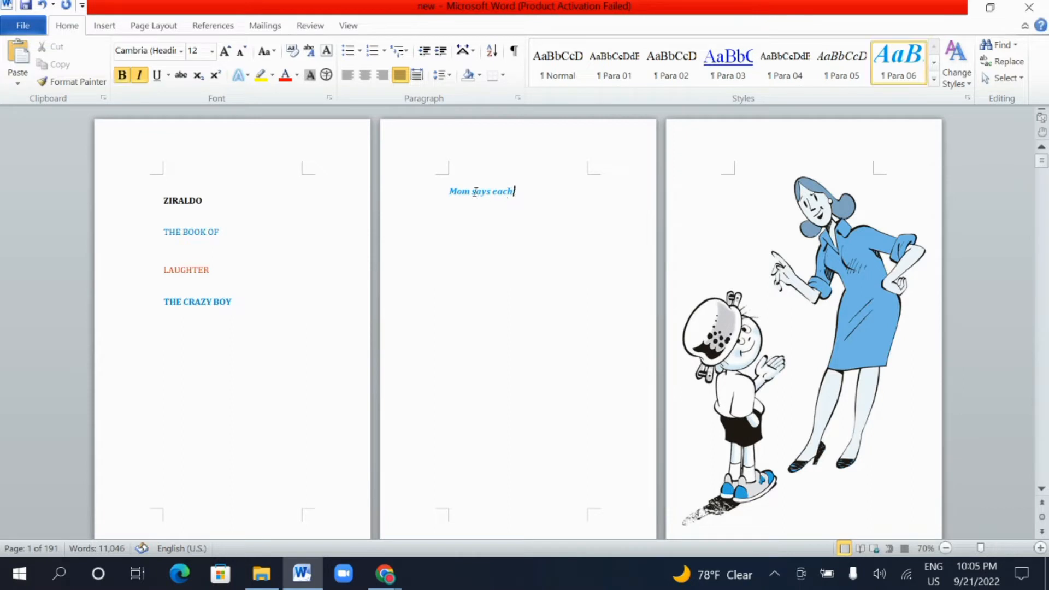
{"action": "double_click", "coordinate": [481, 191]}
{"action": "left_click", "coordinate": [523, 196]}
{"action": "left_click_drag", "start_coordinate": [522, 195], "coordinate": [445, 186]}
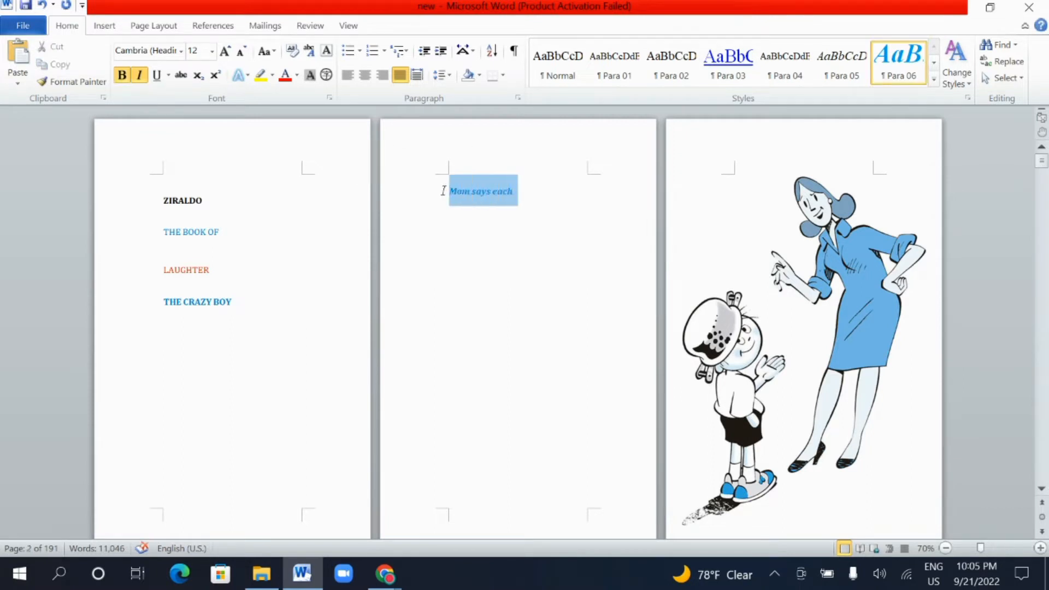
{"action": "left_click", "coordinate": [364, 75]}
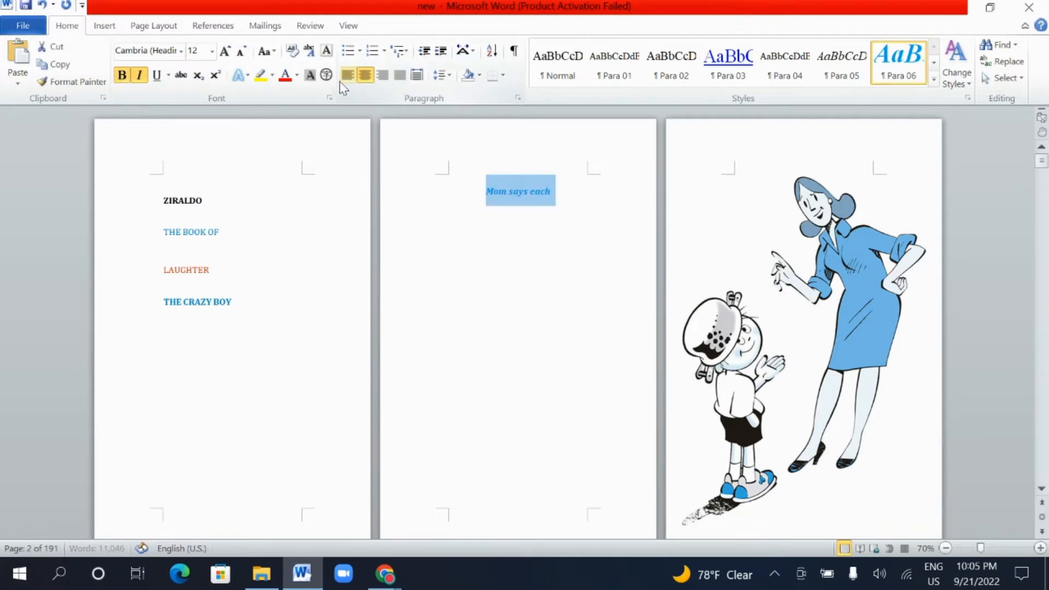
{"action": "left_click", "coordinate": [224, 52]}
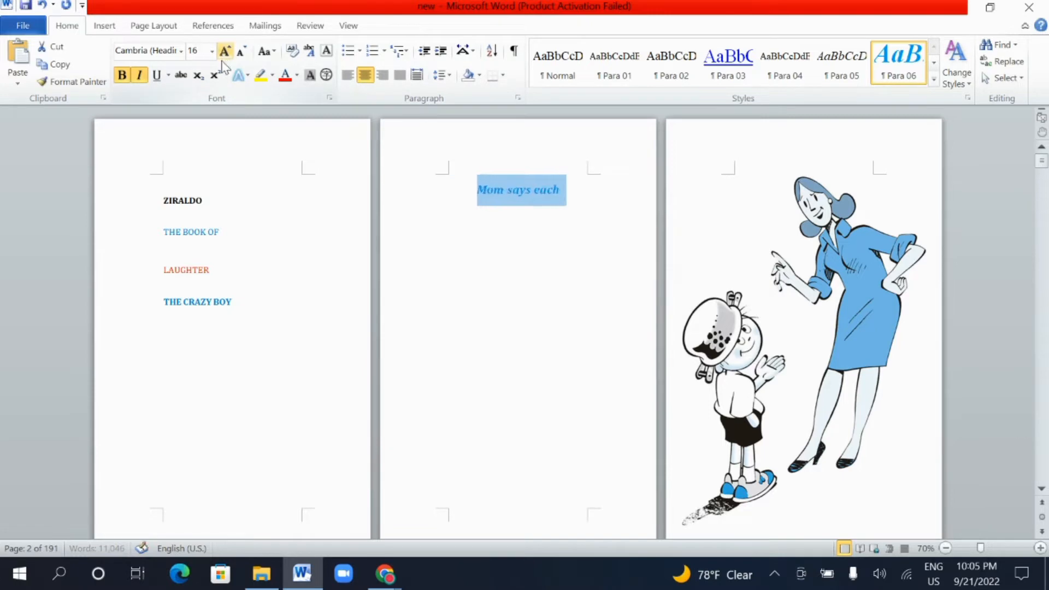
{"action": "left_click", "coordinate": [306, 184]}
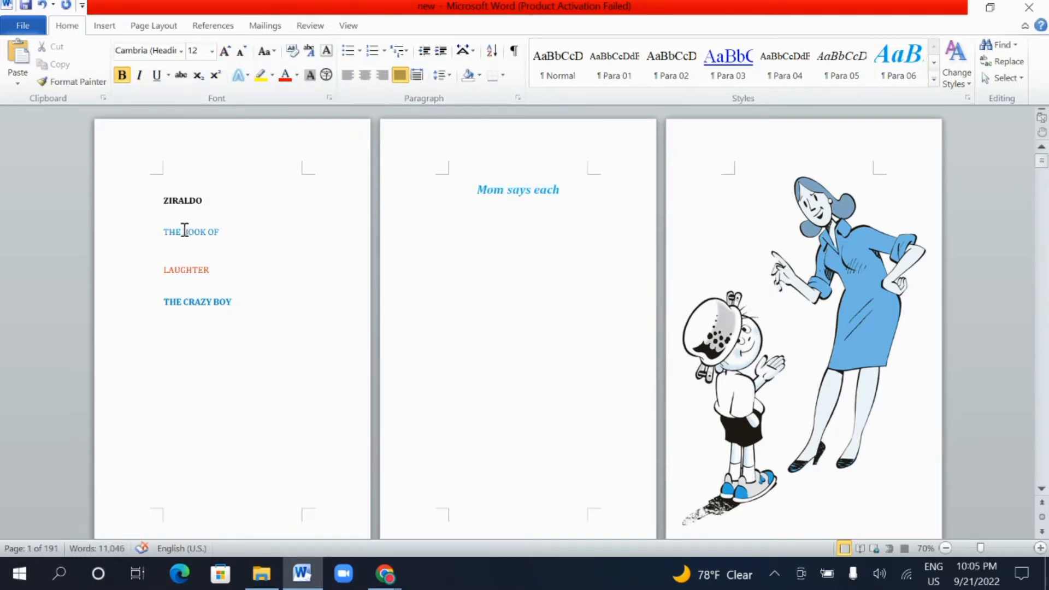
Examine the layout of the "Mom says each" chapter and the start of the following chapter, ending back at the title page.
{"action": "scroll", "coordinate": [375, 237], "scroll_direction": "down", "scroll_amount": 10}
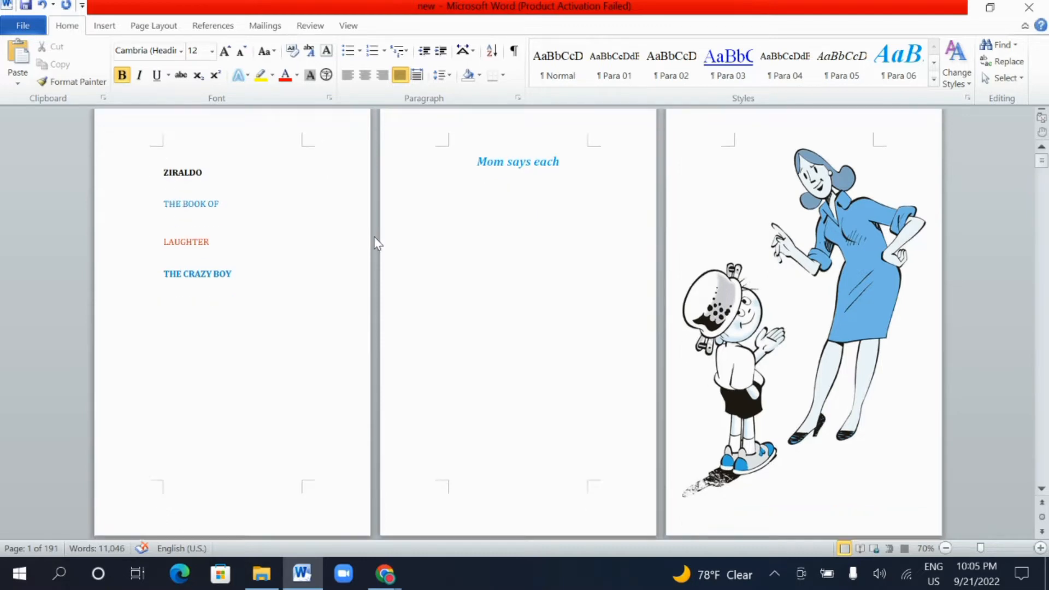
{"action": "scroll", "coordinate": [460, 337], "scroll_direction": "down", "scroll_amount": 15}
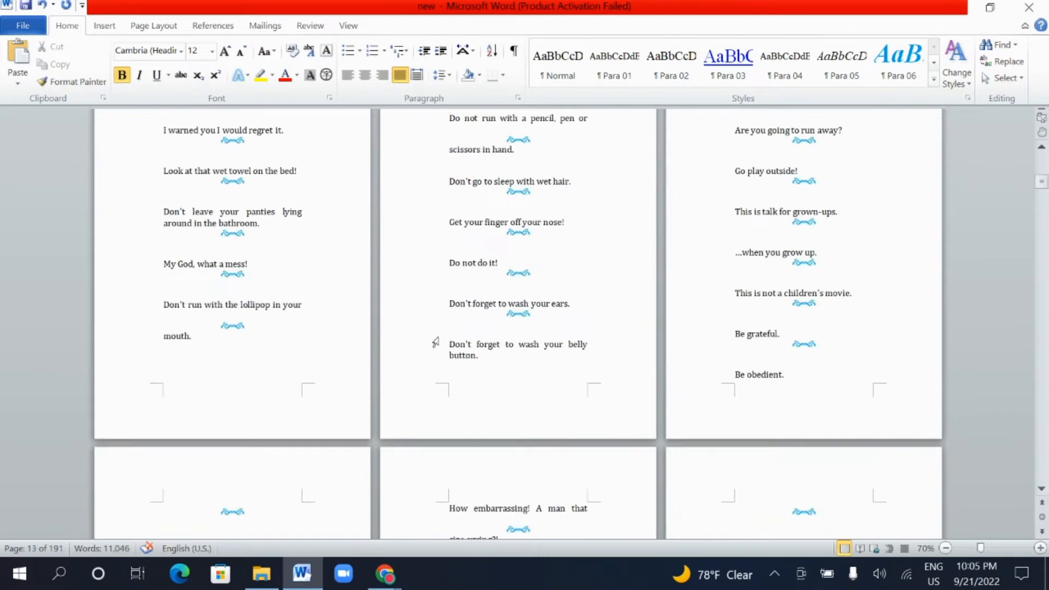
{"action": "scroll", "coordinate": [436, 342], "scroll_direction": "down", "scroll_amount": 3}
{"action": "scroll", "coordinate": [435, 342], "scroll_direction": "down", "scroll_amount": 15}
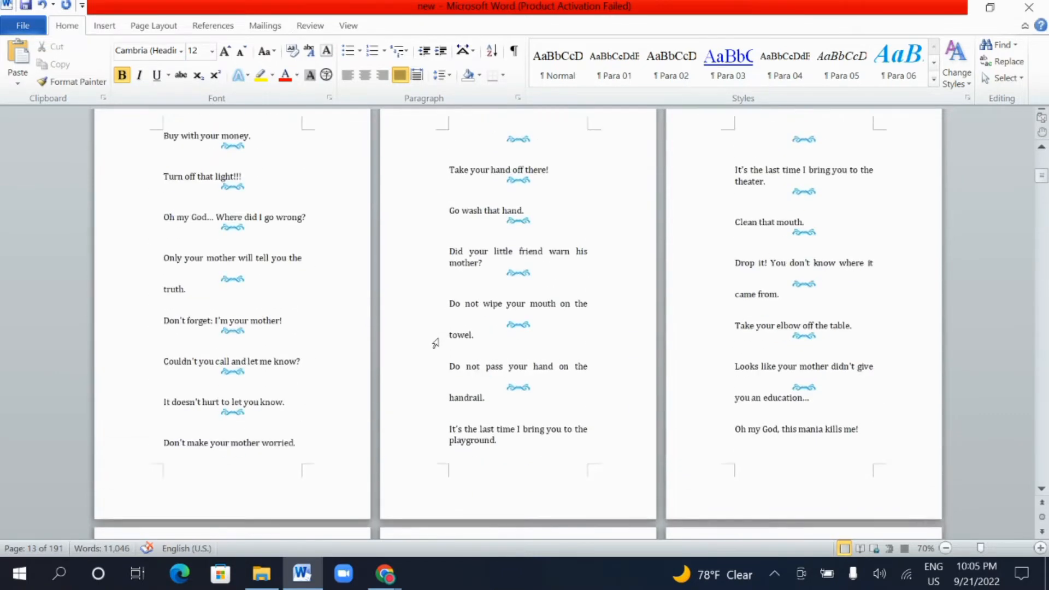
{"action": "scroll", "coordinate": [440, 338], "scroll_direction": "up", "scroll_amount": 1}
{"action": "scroll", "coordinate": [440, 338], "scroll_direction": "down", "scroll_amount": 3}
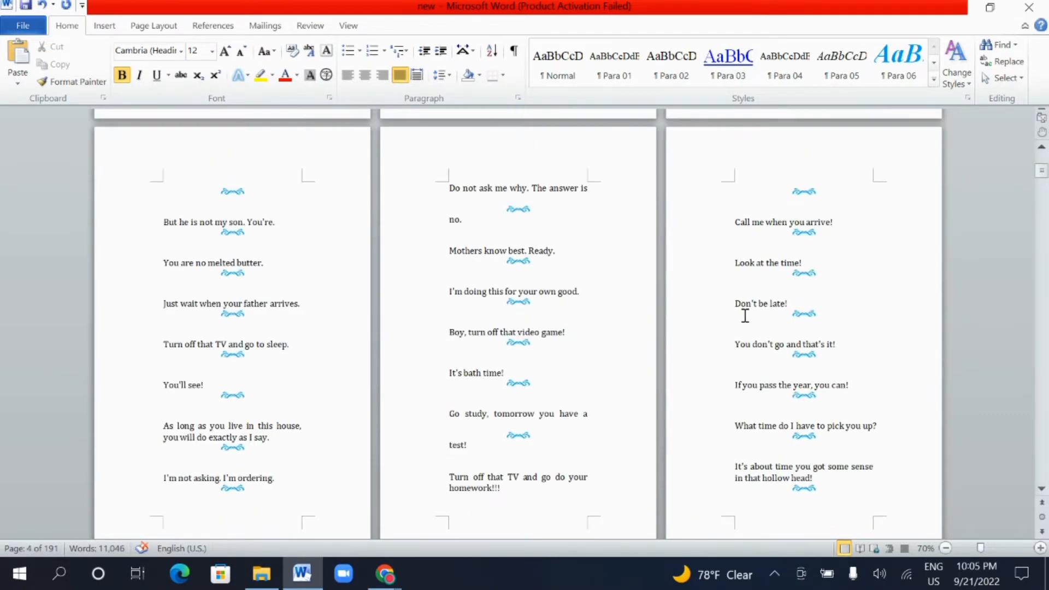
{"action": "left_click_drag", "start_coordinate": [1039, 182], "coordinate": [1039, 204]}
{"action": "left_click", "coordinate": [571, 337]}
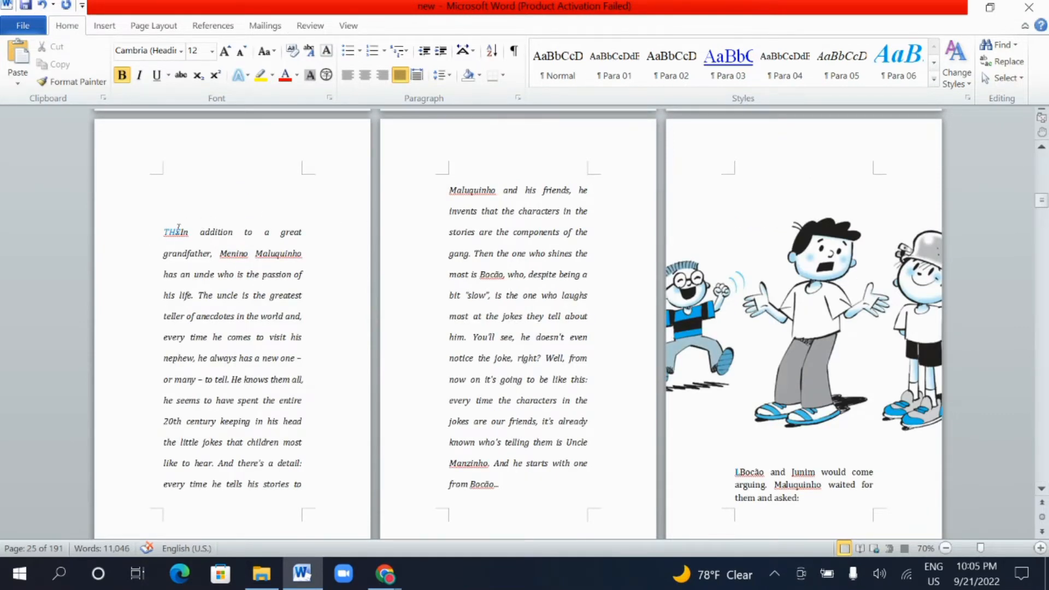
{"action": "scroll", "coordinate": [323, 265], "scroll_direction": "up", "scroll_amount": 20}
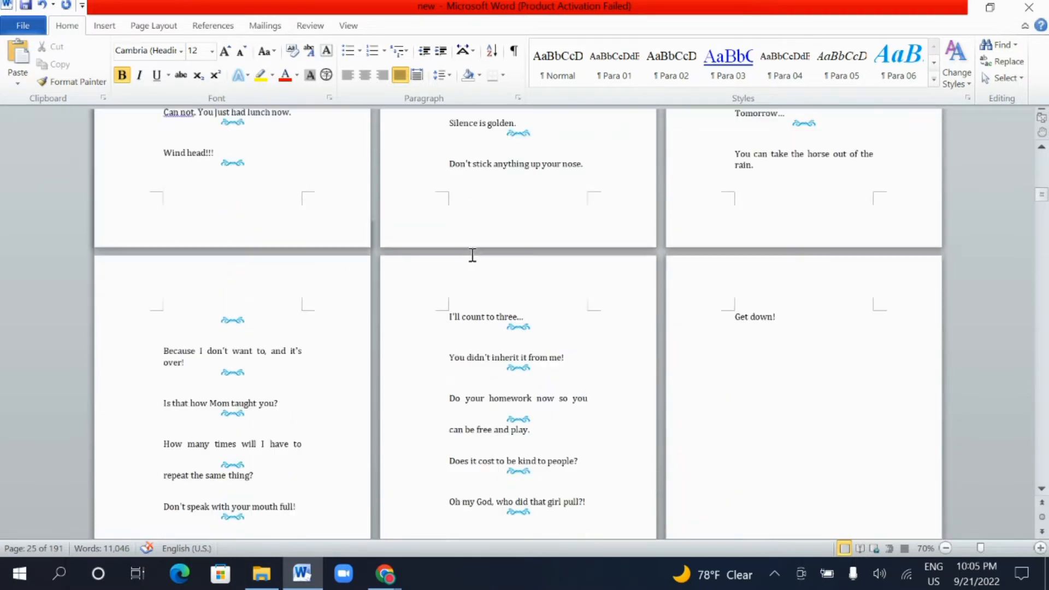
{"action": "left_click_drag", "start_coordinate": [1043, 192], "coordinate": [1042, 160]}
{"action": "key", "text": "ctrl+Home"}
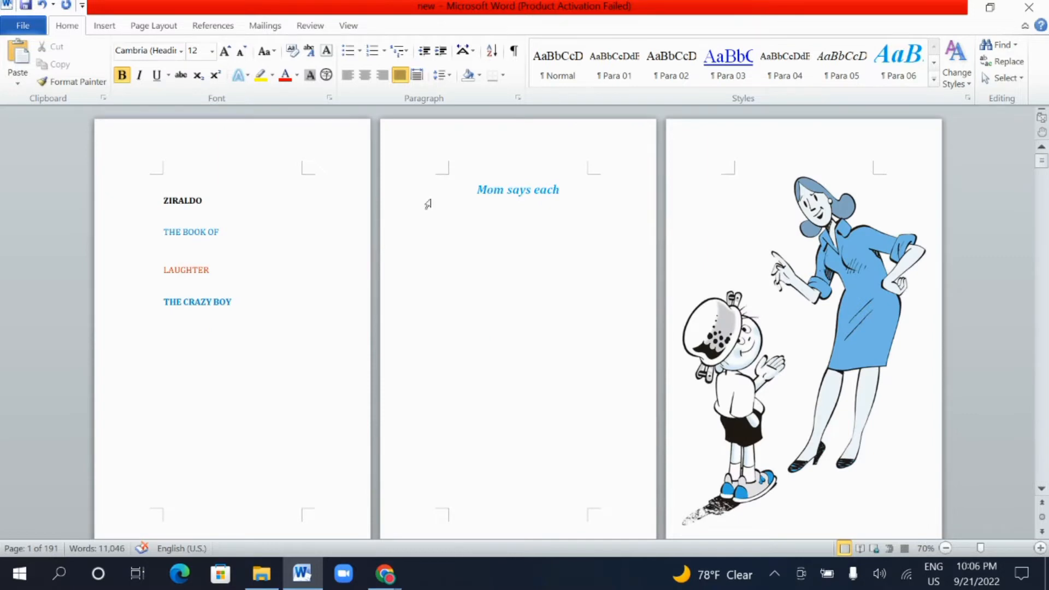
Set the font color of all text in the document to black.
{"action": "left_click", "coordinate": [992, 82]}
{"action": "left_click", "coordinate": [935, 94]}
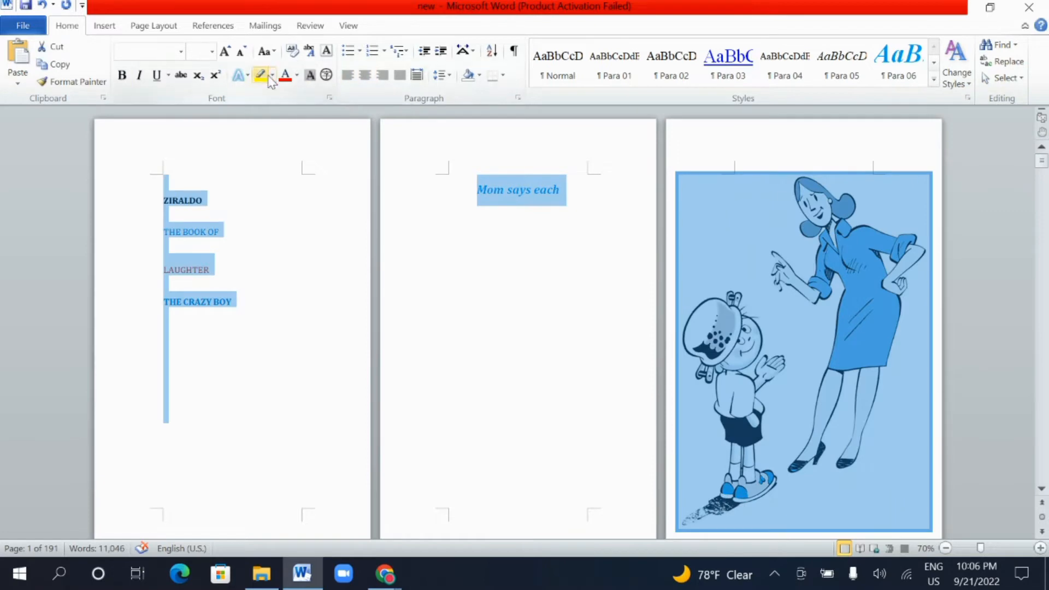
{"action": "left_click", "coordinate": [287, 76]}
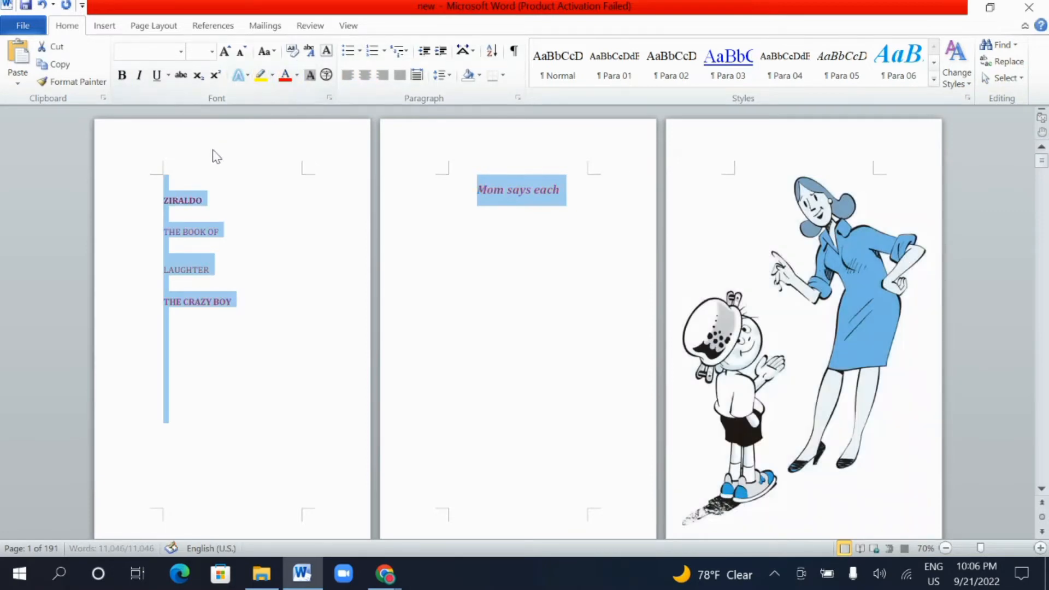
{"action": "left_click", "coordinate": [297, 76]}
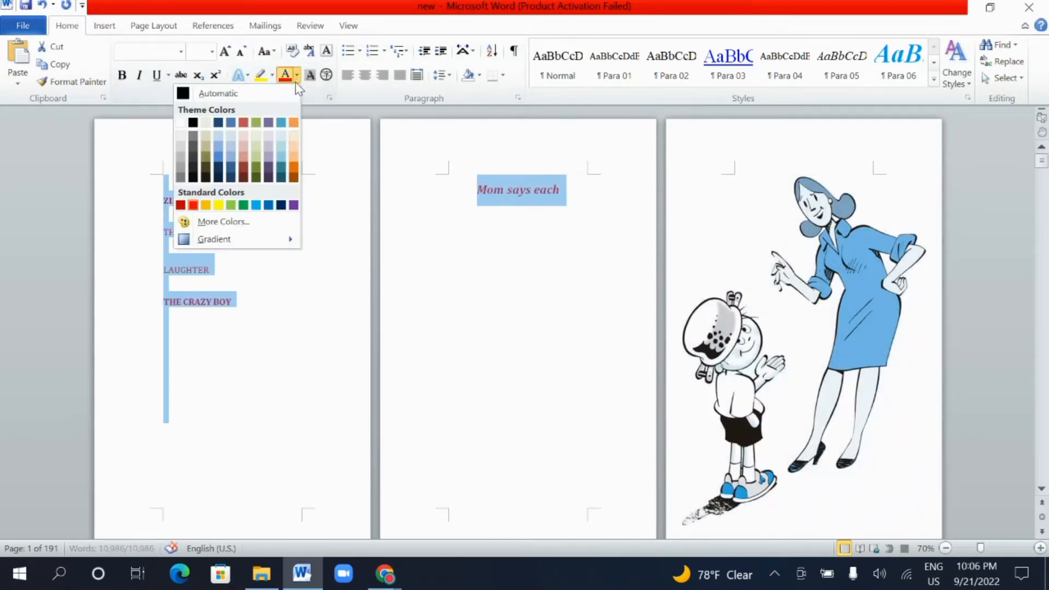
{"action": "left_click", "coordinate": [195, 124]}
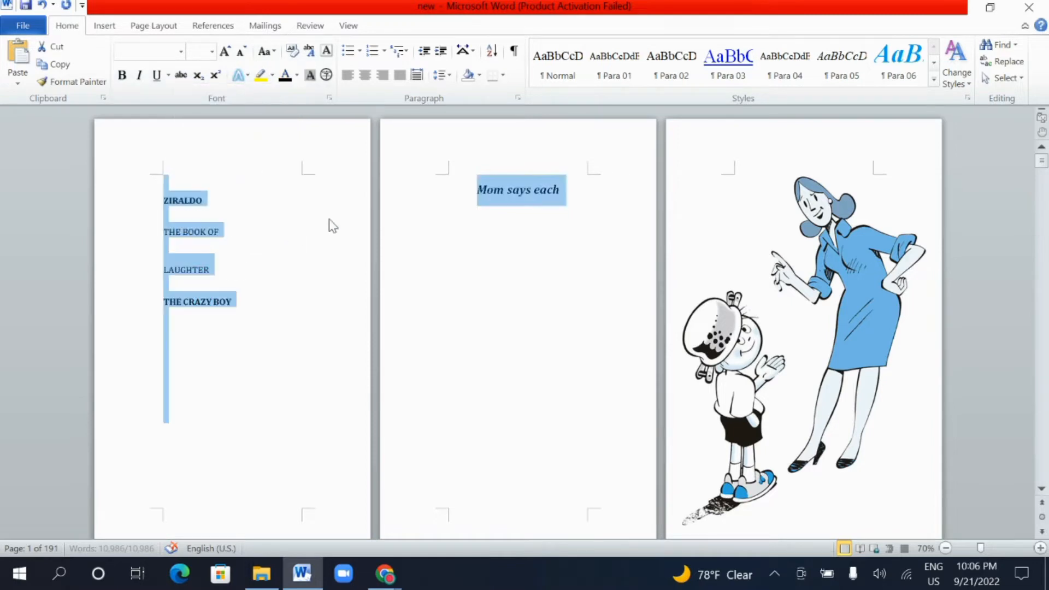
{"action": "left_click", "coordinate": [538, 232]}
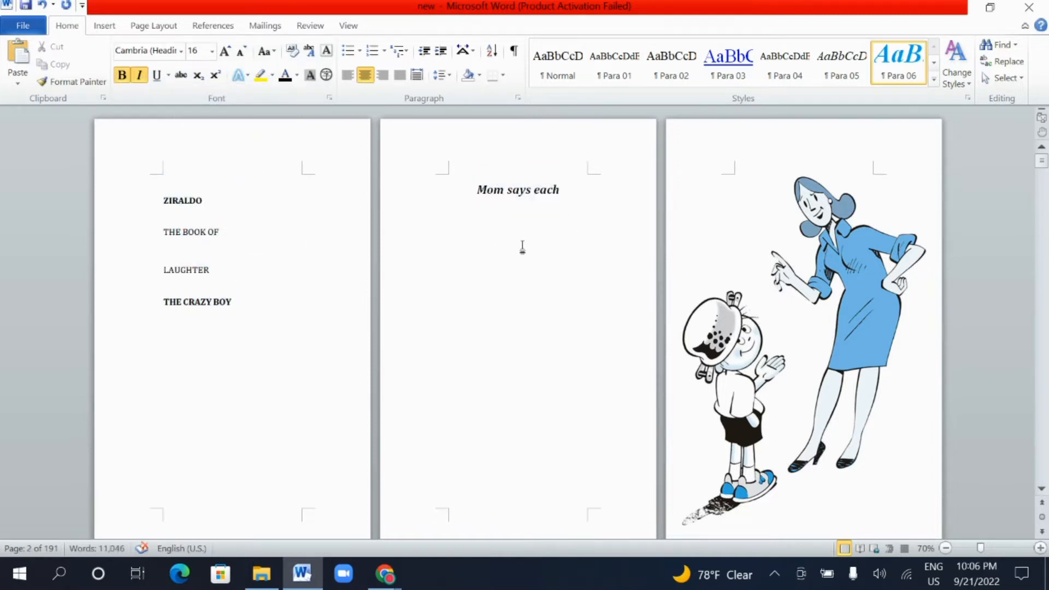
Enlarge the "Mom says each" heading on page 2 to size 18.
{"action": "scroll", "coordinate": [522, 246], "scroll_direction": "down", "scroll_amount": 8}
{"action": "scroll", "coordinate": [520, 246], "scroll_direction": "up", "scroll_amount": 8}
{"action": "scroll", "coordinate": [548, 274], "scroll_direction": "down", "scroll_amount": 3}
{"action": "scroll", "coordinate": [547, 276], "scroll_direction": "up", "scroll_amount": 3}
{"action": "left_click_drag", "start_coordinate": [561, 192], "coordinate": [474, 194]}
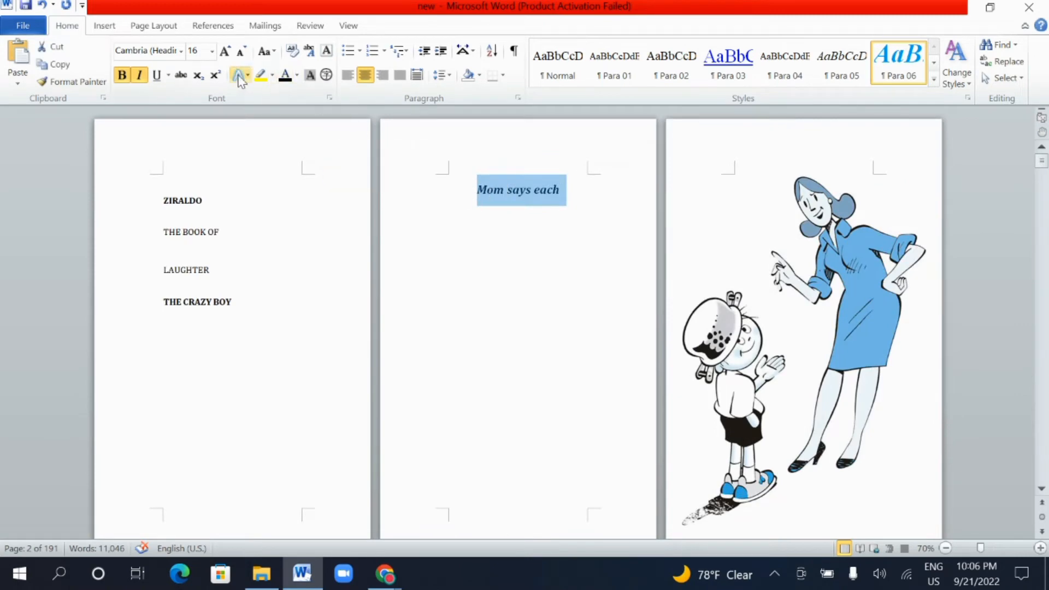
{"action": "left_click", "coordinate": [225, 52]}
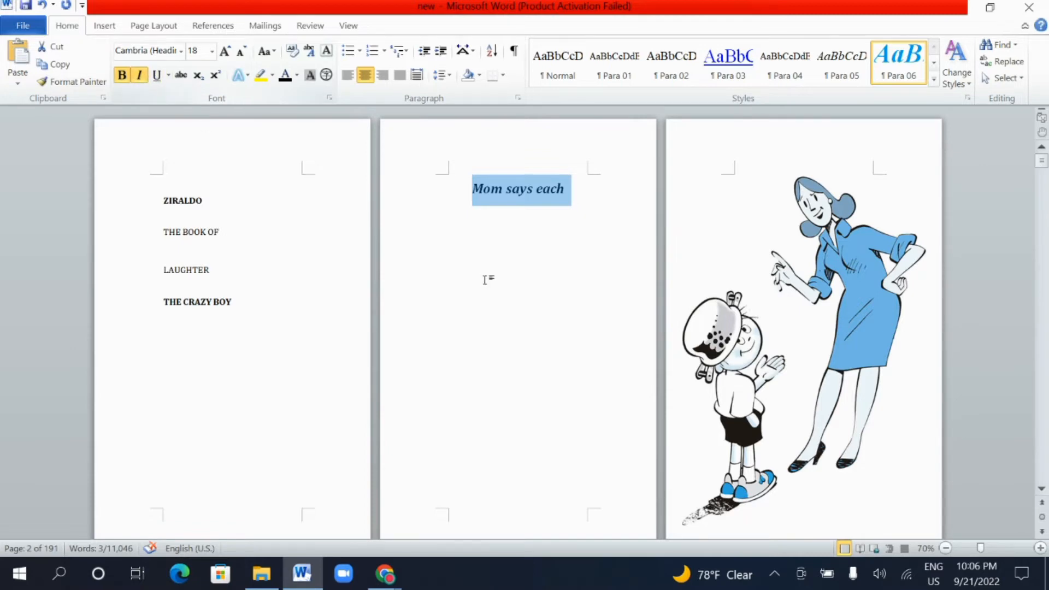
{"action": "left_click", "coordinate": [517, 262]}
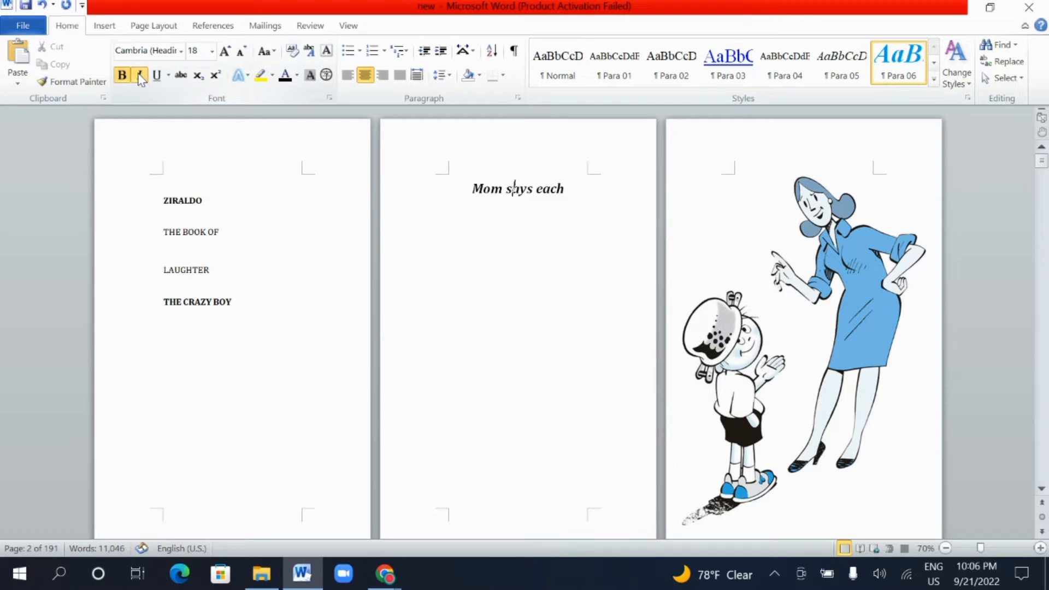
Try the "Mom says each" heading without bold and restore bold across the whole heading.
{"action": "left_click", "coordinate": [122, 76]}
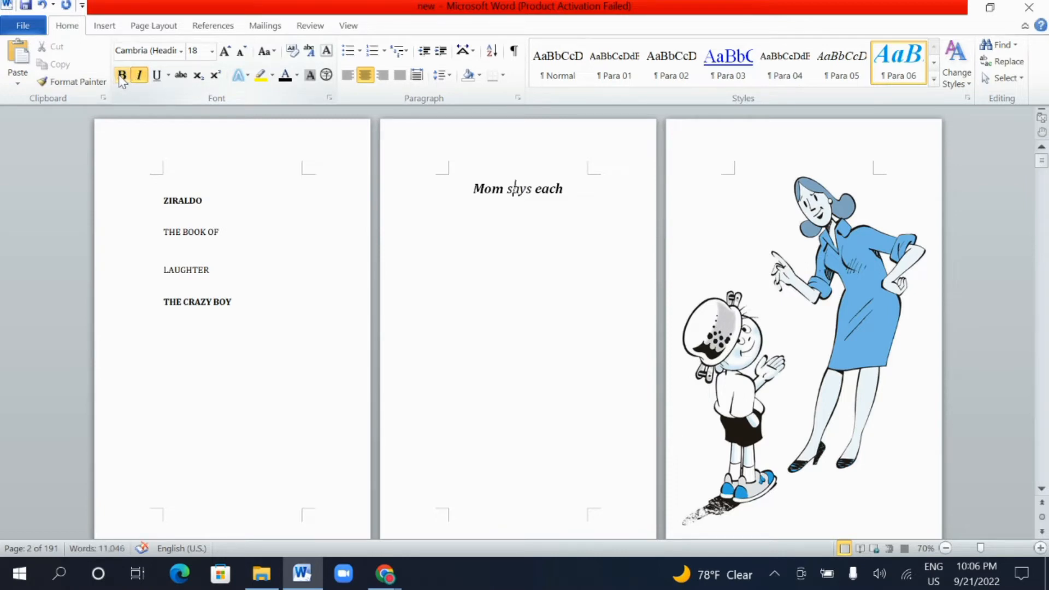
{"action": "left_click", "coordinate": [121, 77]}
{"action": "left_click", "coordinate": [121, 77]}
{"action": "left_click", "coordinate": [121, 77]}
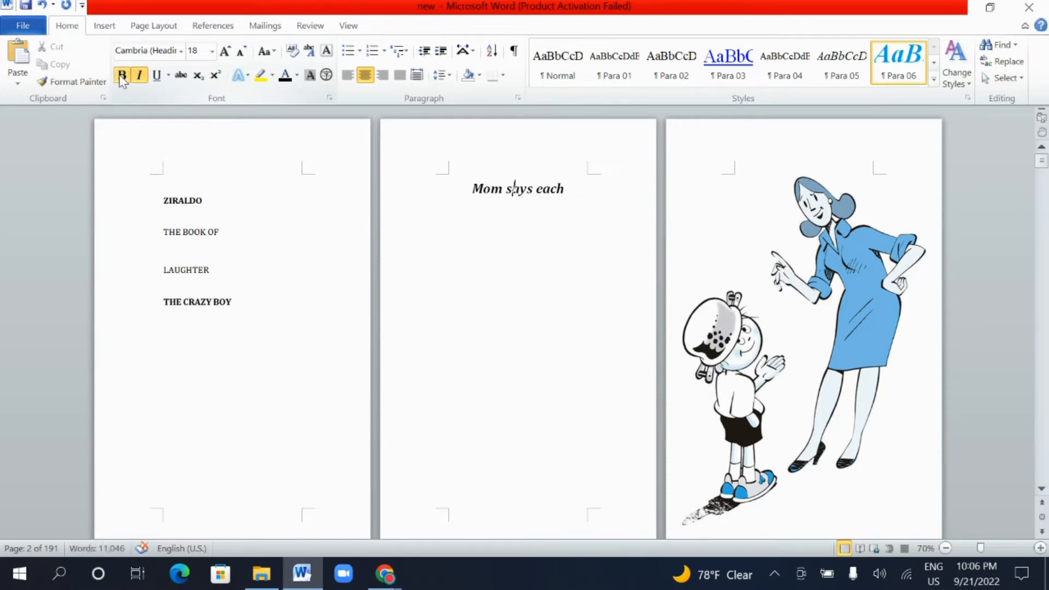
{"action": "left_click", "coordinate": [122, 76]}
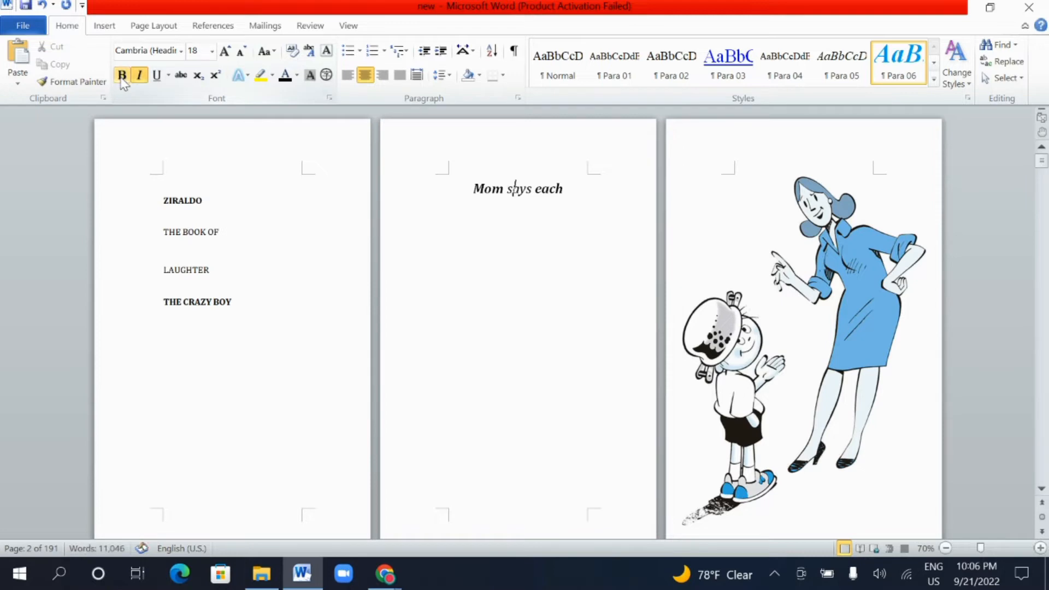
{"action": "left_click_drag", "start_coordinate": [572, 197], "coordinate": [462, 186]}
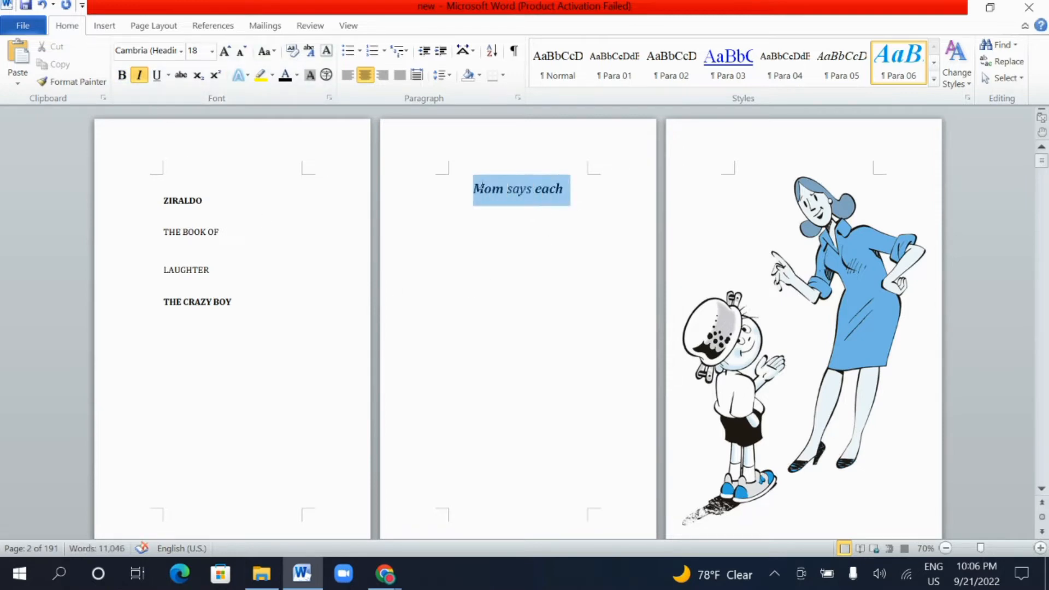
{"action": "left_click", "coordinate": [121, 76]}
{"action": "left_click", "coordinate": [121, 76]}
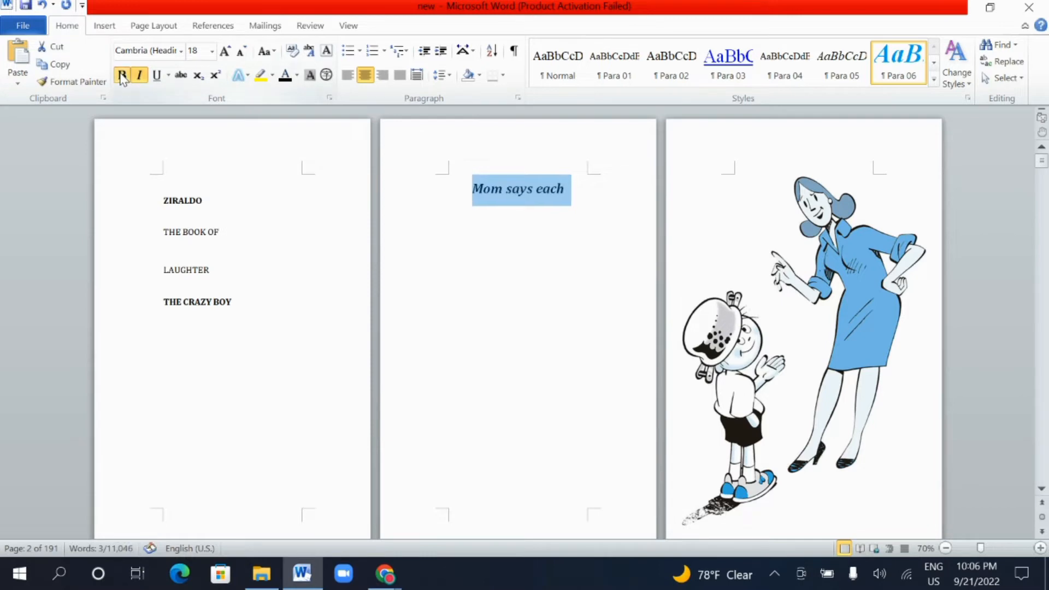
{"action": "left_click", "coordinate": [476, 269]}
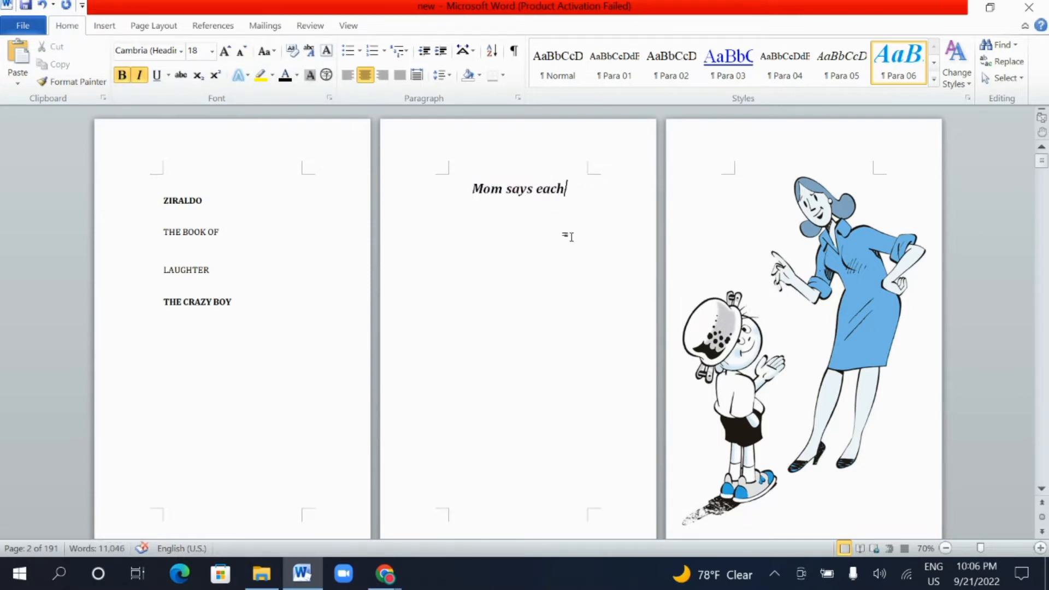
Move the picture of the mother and boy onto page 2, beneath the "Mom says each" heading.
{"action": "key", "text": "ctrl+z"}
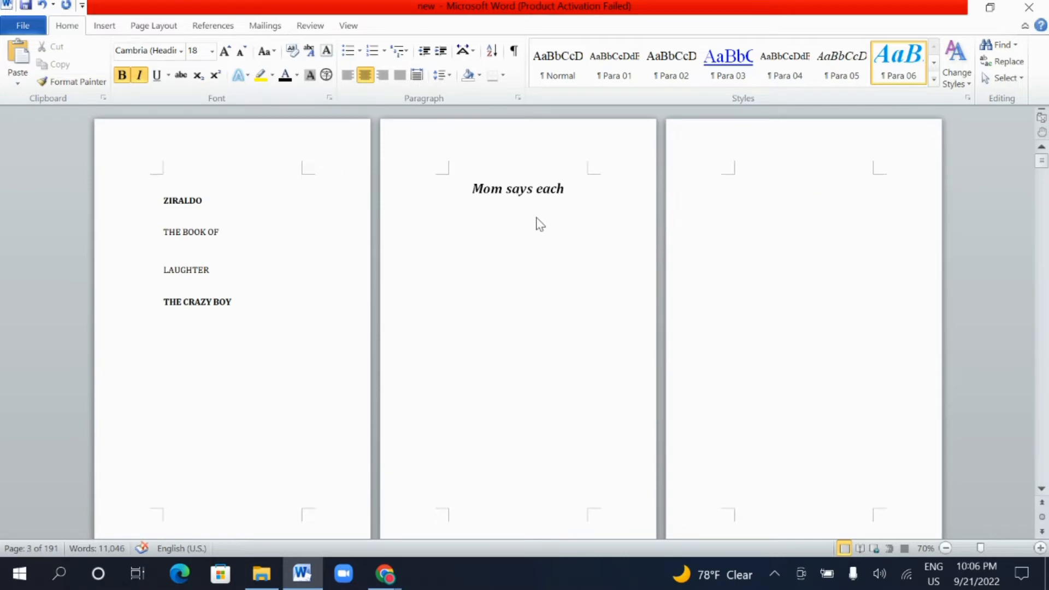
{"action": "scroll", "coordinate": [568, 231], "scroll_direction": "down", "scroll_amount": 5}
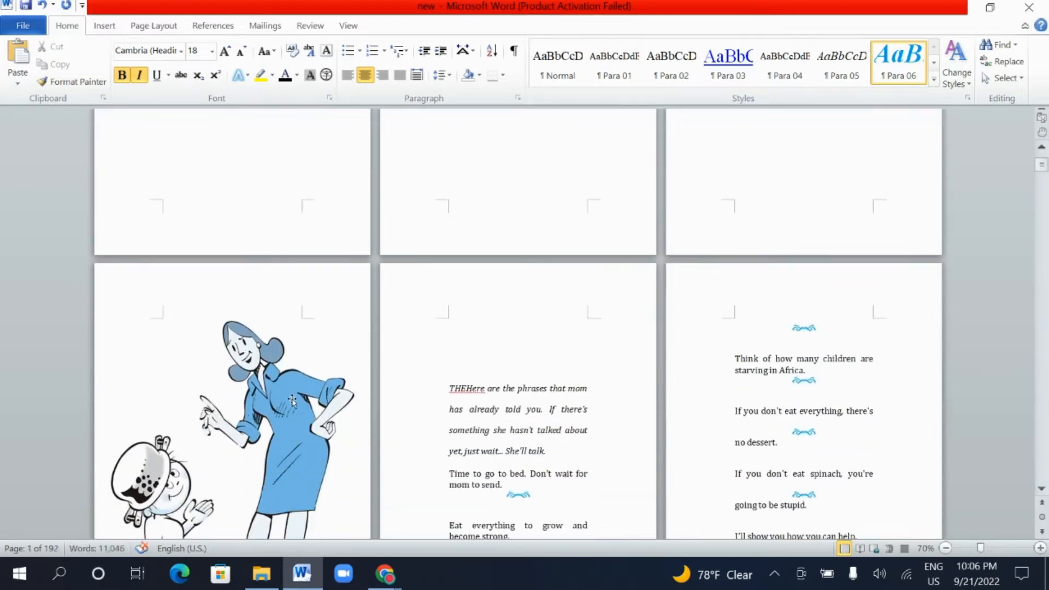
{"action": "left_click_drag", "start_coordinate": [458, 289], "coordinate": [349, 303]}
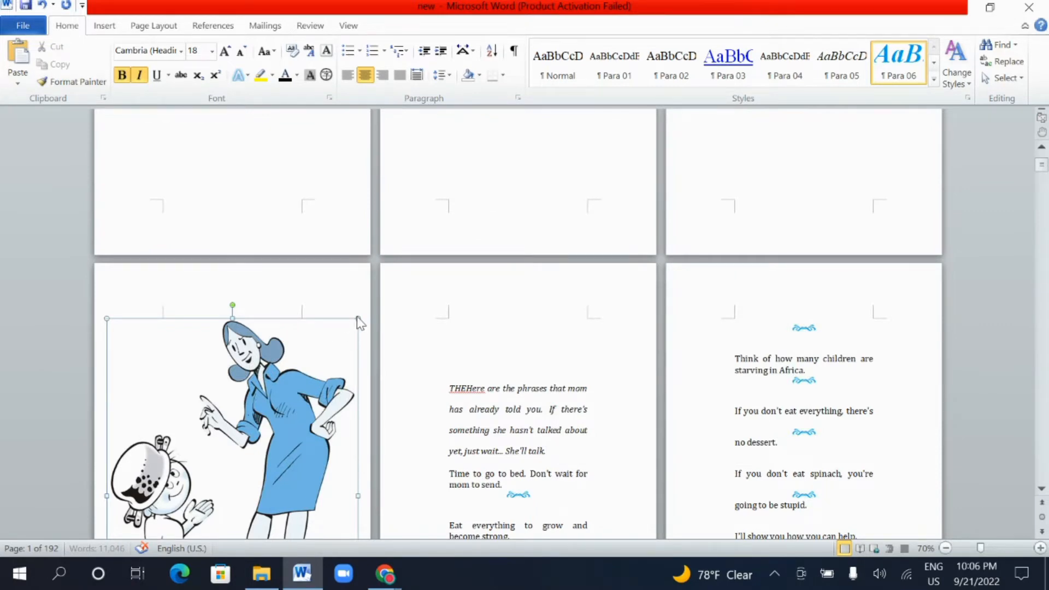
{"action": "double_click", "coordinate": [356, 316]}
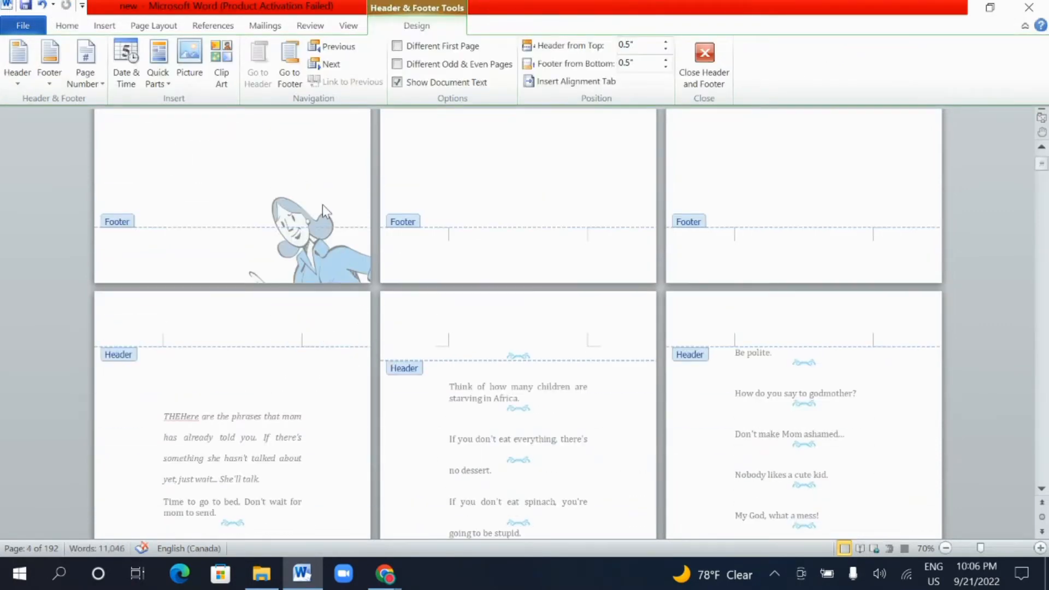
{"action": "scroll", "coordinate": [645, 257], "scroll_direction": "up", "scroll_amount": 5}
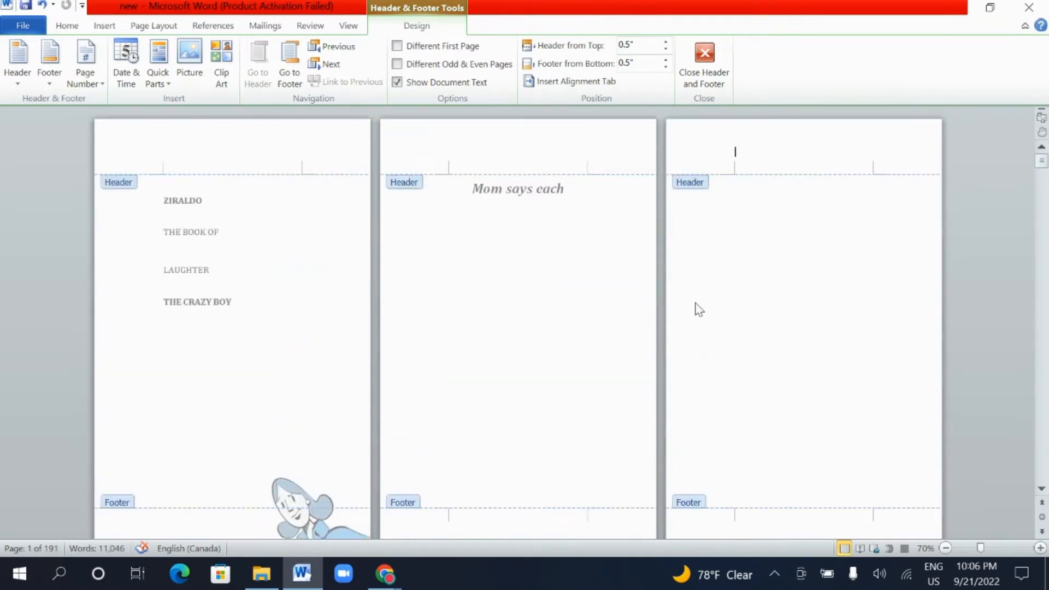
{"action": "key", "text": "ctrl+a"}
{"action": "double_click", "coordinate": [692, 308]}
{"action": "left_click", "coordinate": [335, 347]}
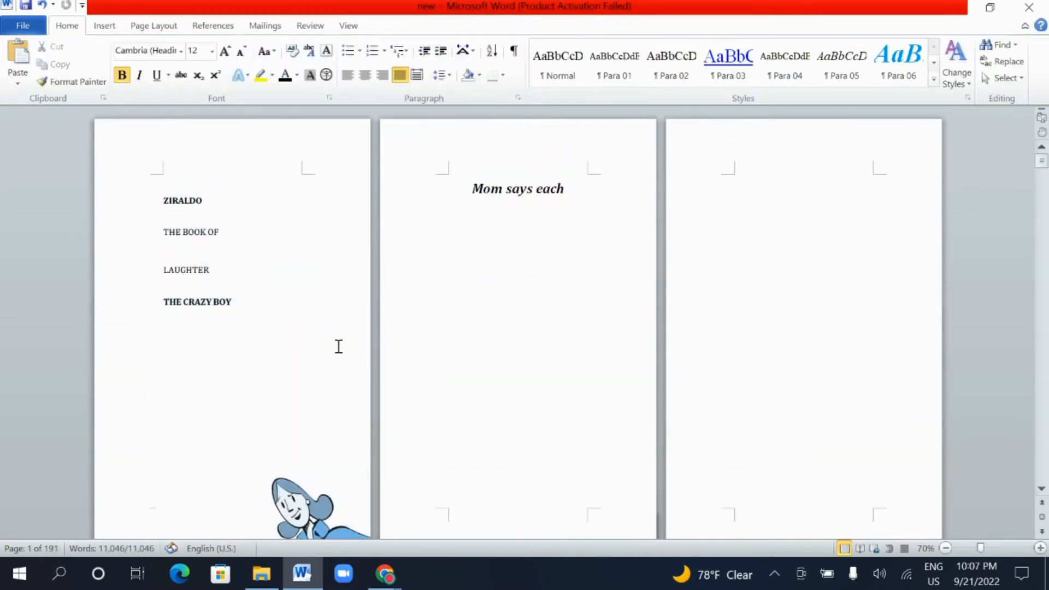
{"action": "scroll", "coordinate": [318, 379], "scroll_direction": "down", "scroll_amount": 1}
{"action": "left_click_drag", "start_coordinate": [318, 378], "coordinate": [528, 250]}
{"action": "scroll", "coordinate": [528, 251], "scroll_direction": "up", "scroll_amount": 2}
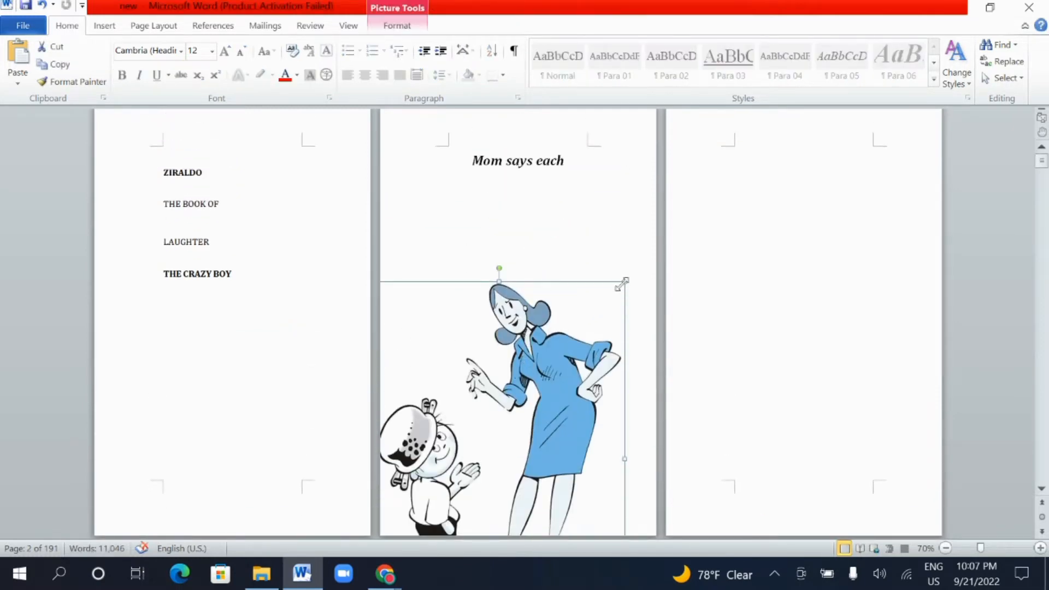
Try to shrink the mother-and-boy picture on page 2 and undo the change.
{"action": "left_click_drag", "start_coordinate": [619, 288], "coordinate": [537, 381]}
{"action": "scroll", "coordinate": [550, 372], "scroll_direction": "down", "scroll_amount": 4}
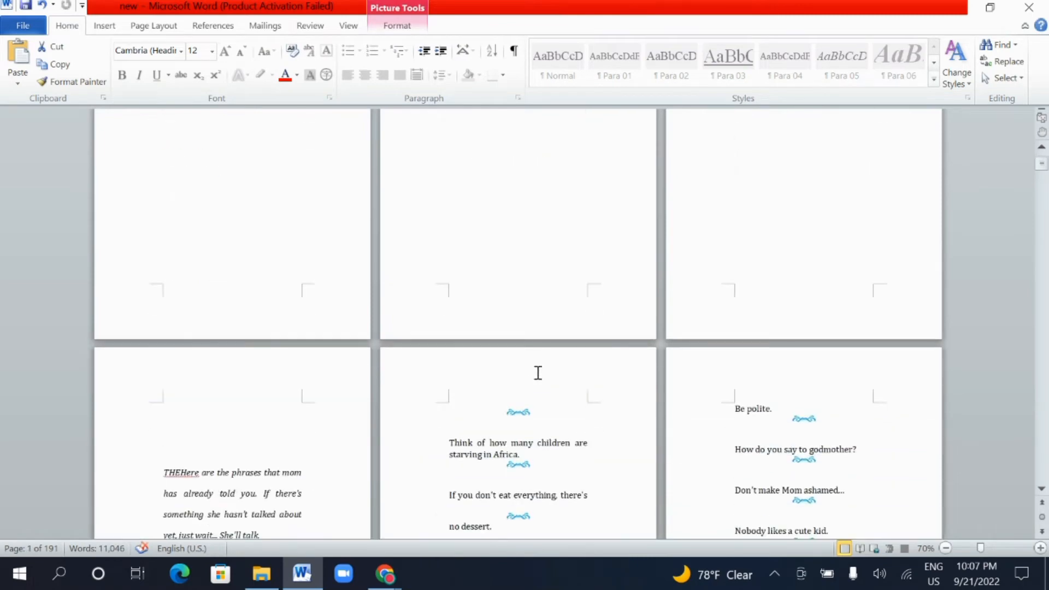
{"action": "scroll", "coordinate": [522, 355], "scroll_direction": "up", "scroll_amount": 3}
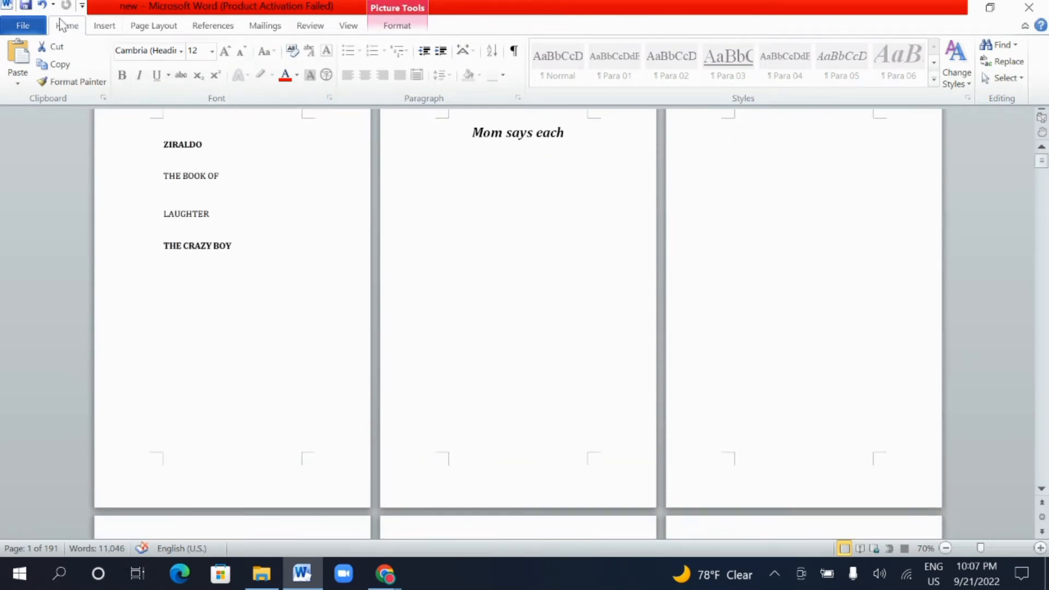
{"action": "left_click", "coordinate": [38, 8]}
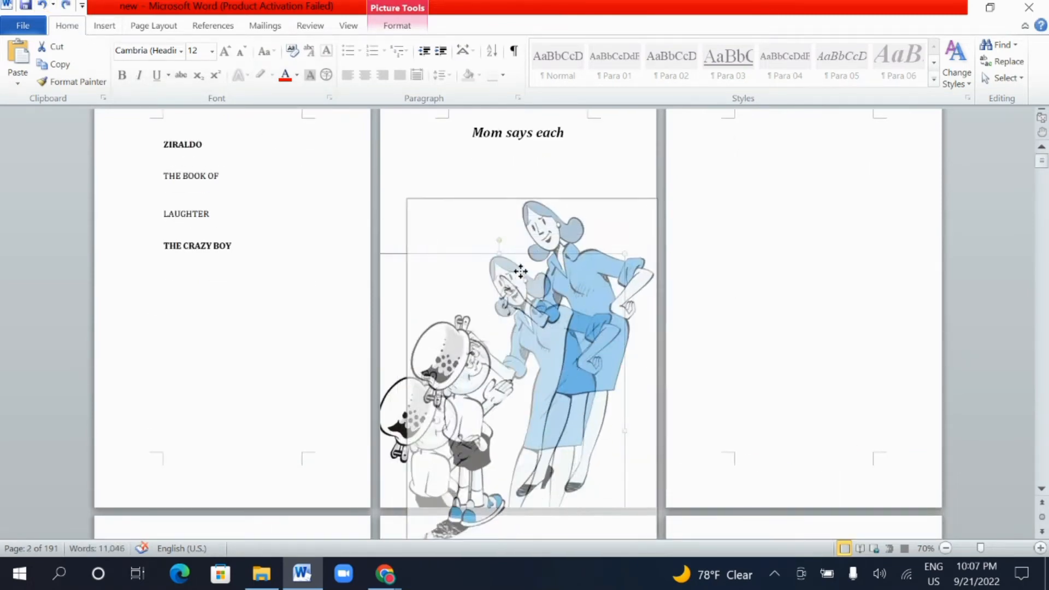
Shrink the mother-and-boy picture to about 2.43" wide by 3.41" high and center it beneath the "Mom says each" heading.
{"action": "key", "text": "ctrl+y"}
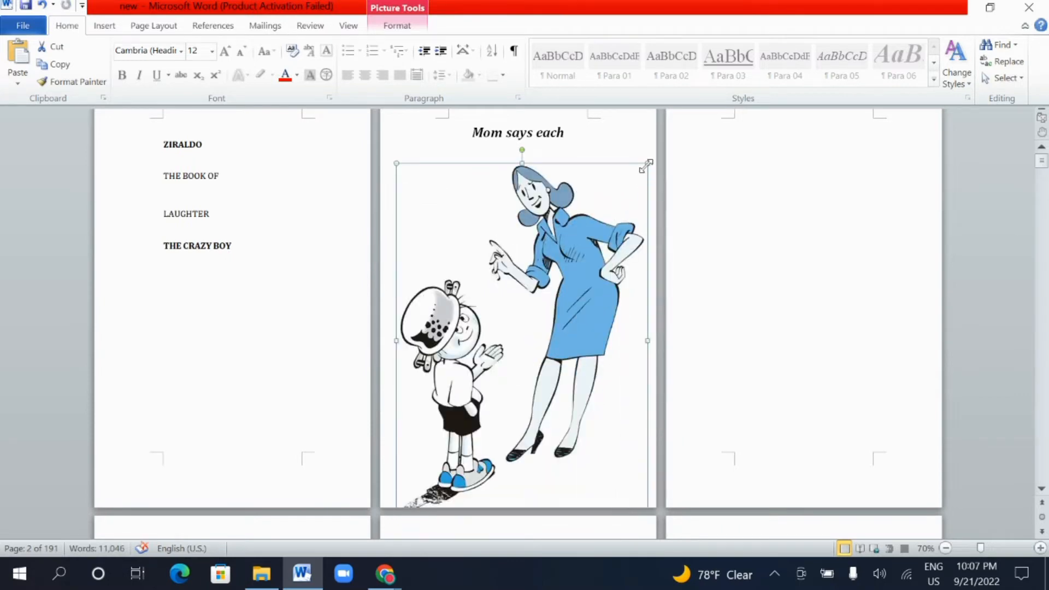
{"action": "left_click_drag", "start_coordinate": [647, 166], "coordinate": [591, 242]}
{"action": "left_click_drag", "start_coordinate": [520, 331], "coordinate": [517, 250]}
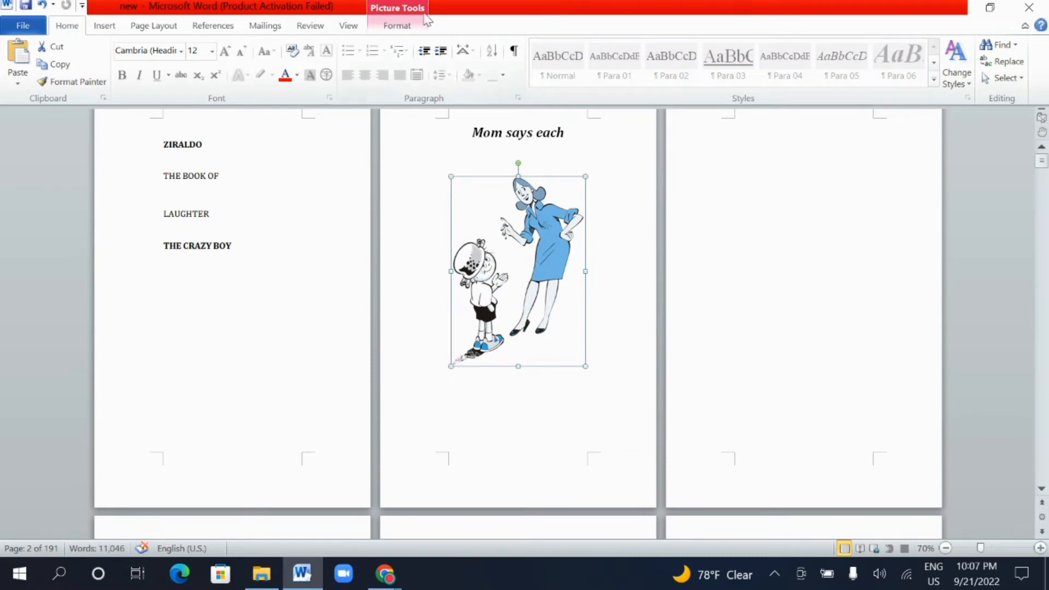
Recolor the mother-and-boy picture to grayscale.
{"action": "left_click", "coordinate": [398, 25]}
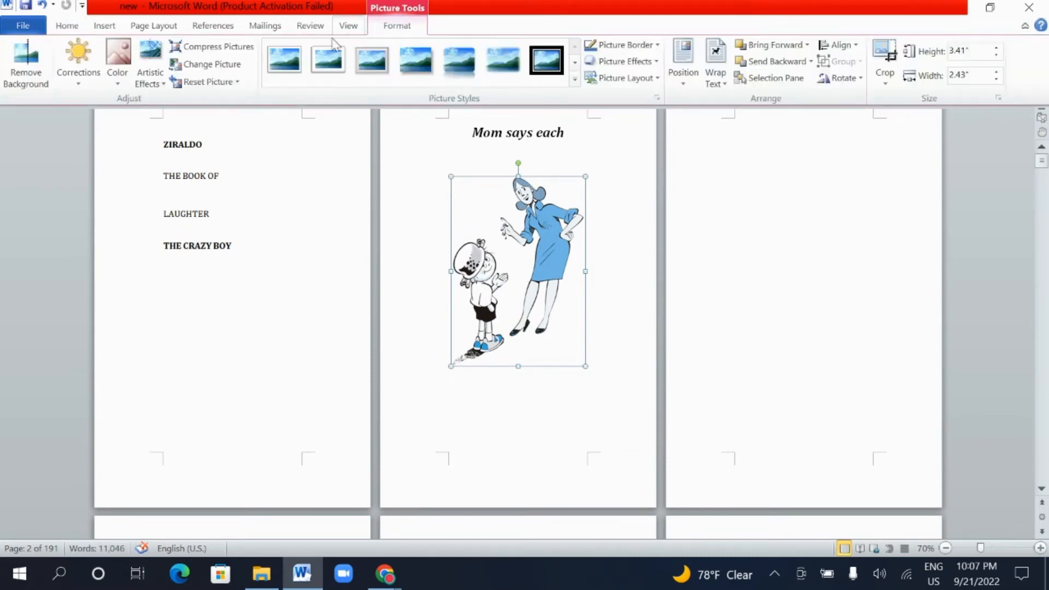
{"action": "left_click", "coordinate": [120, 48]}
{"action": "left_click", "coordinate": [66, 122]}
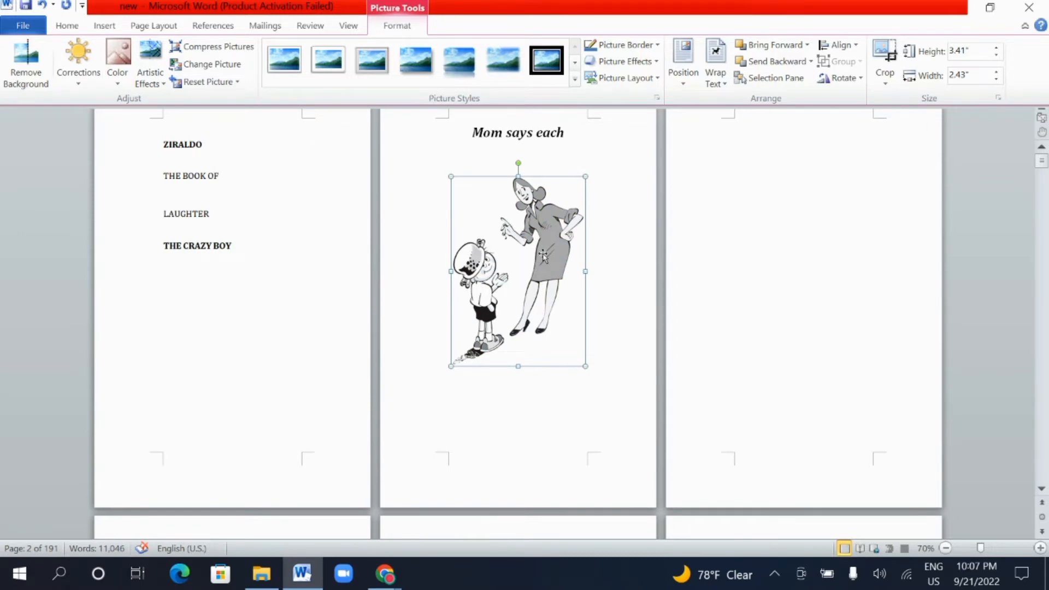
{"action": "left_click", "coordinate": [733, 260]}
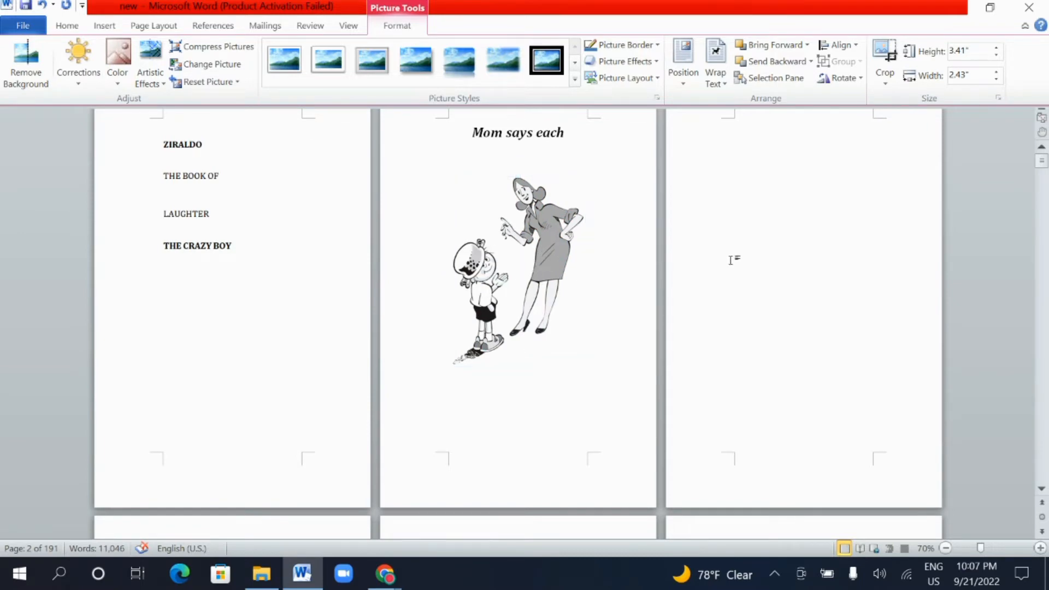
Remove the blank pages after the picture page and insert a page break before the "THEHere are the phrases" paragraph.
{"action": "scroll", "coordinate": [510, 366], "scroll_direction": "down", "scroll_amount": 3}
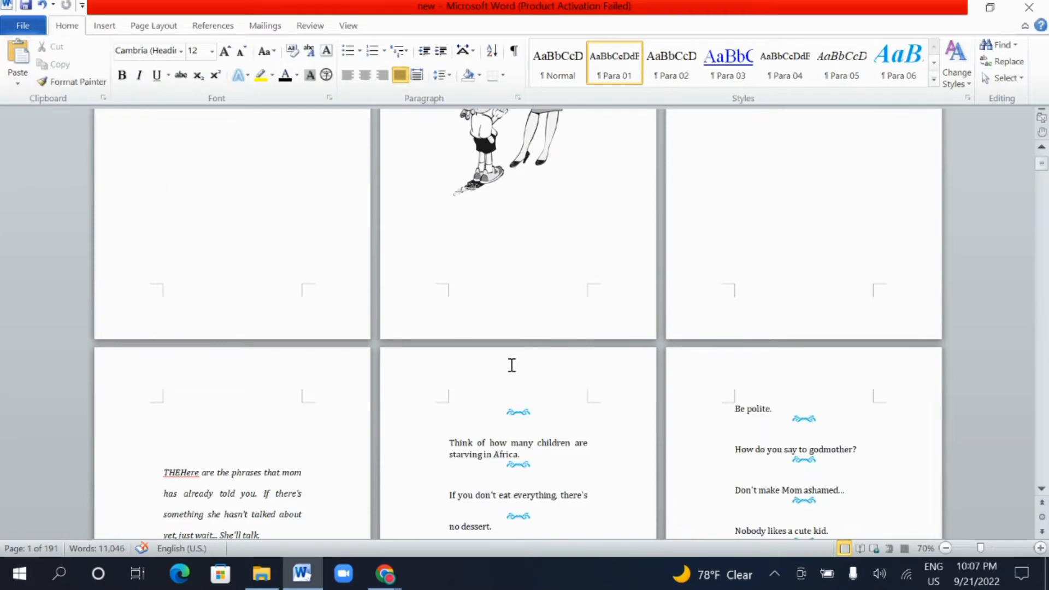
{"action": "scroll", "coordinate": [512, 365], "scroll_direction": "up", "scroll_amount": 4}
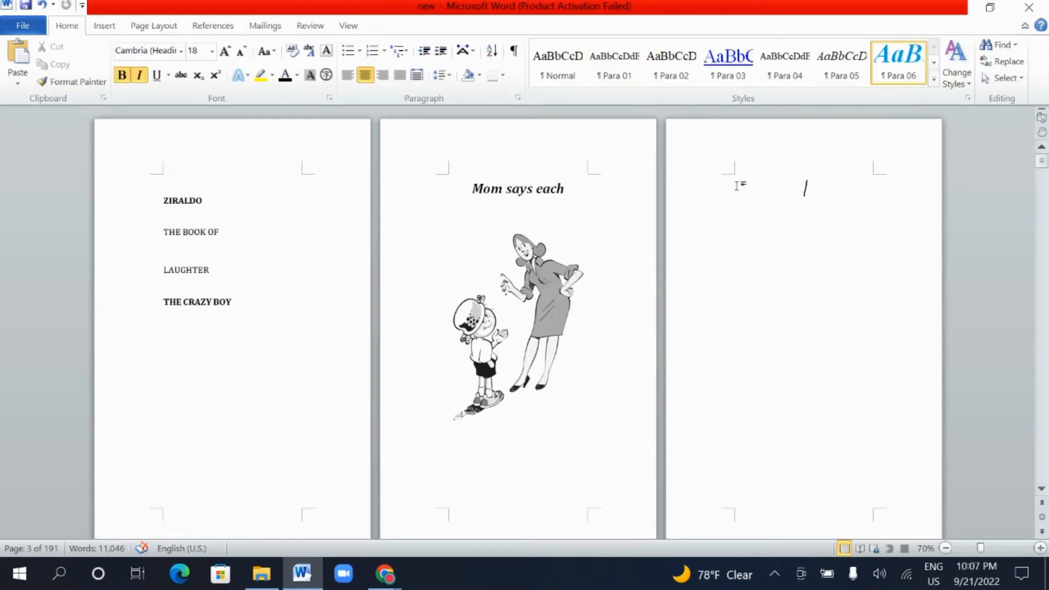
{"action": "key", "text": "Delete"}
{"action": "key", "text": "Delete"}
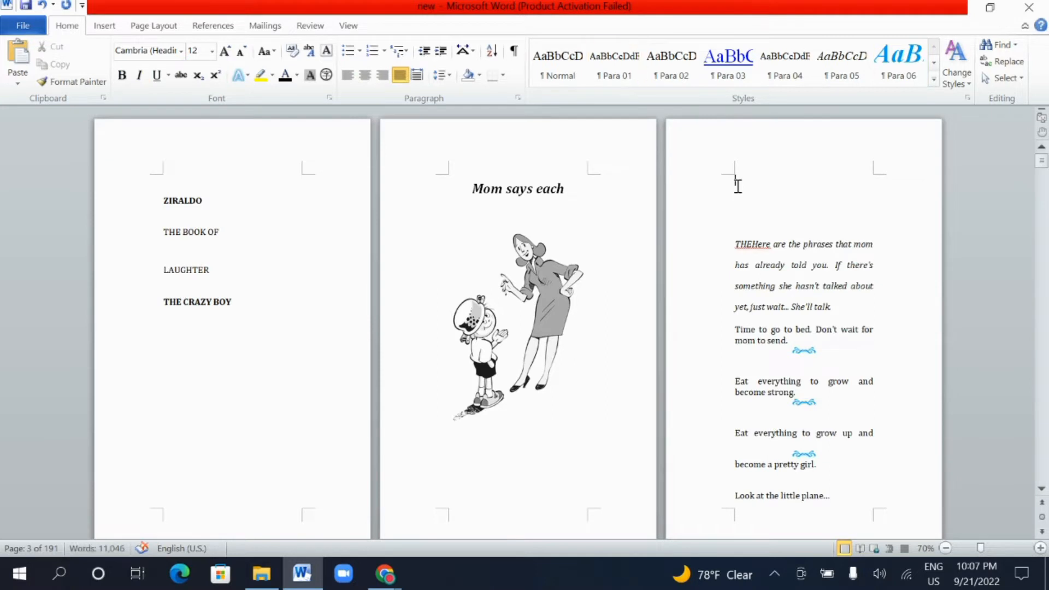
{"action": "key", "text": "Delete"}
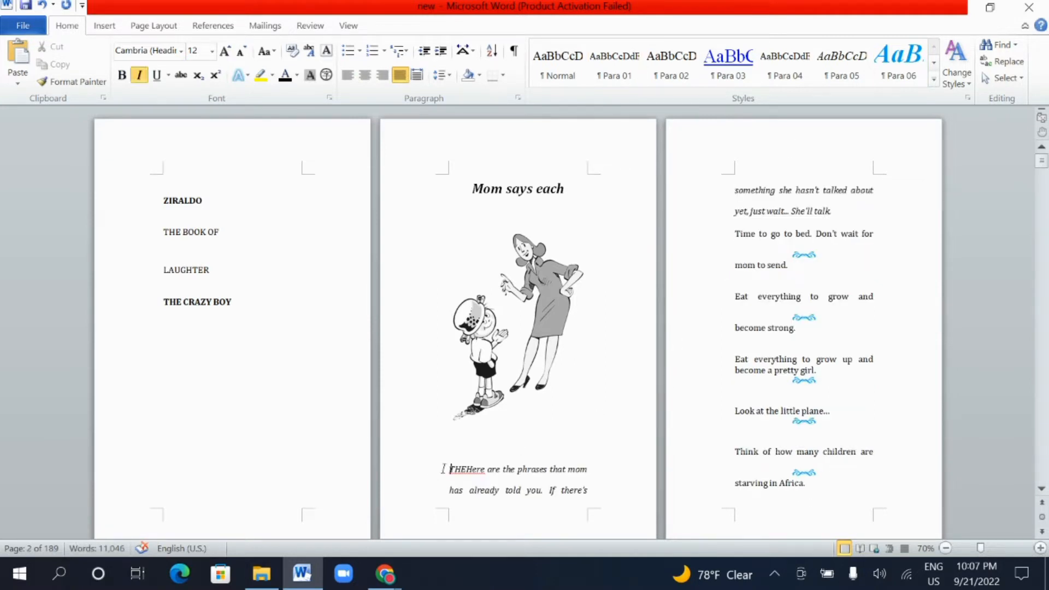
{"action": "left_click", "coordinate": [100, 29]}
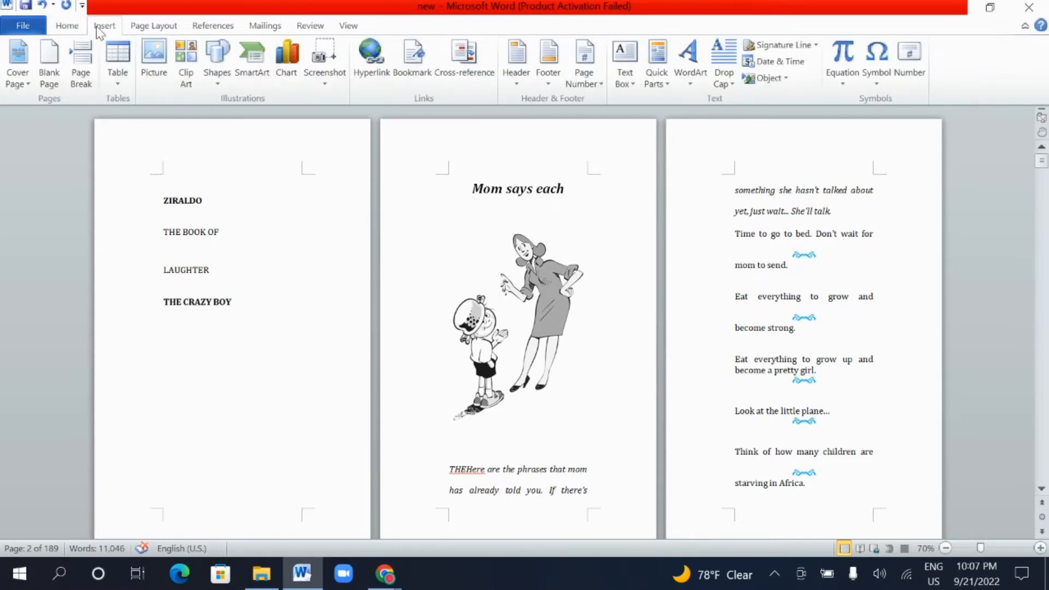
{"action": "left_click", "coordinate": [80, 60]}
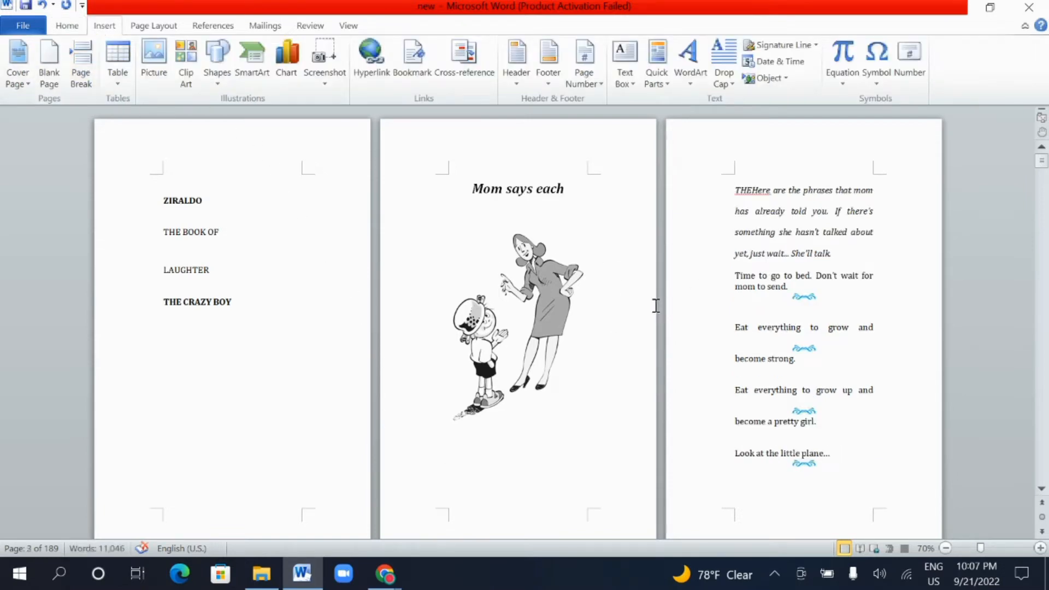
Review the layout, ornaments and page flow of the opening pages and the "Mom says each" phrases.
{"action": "scroll", "coordinate": [573, 348], "scroll_direction": "down", "scroll_amount": 8}
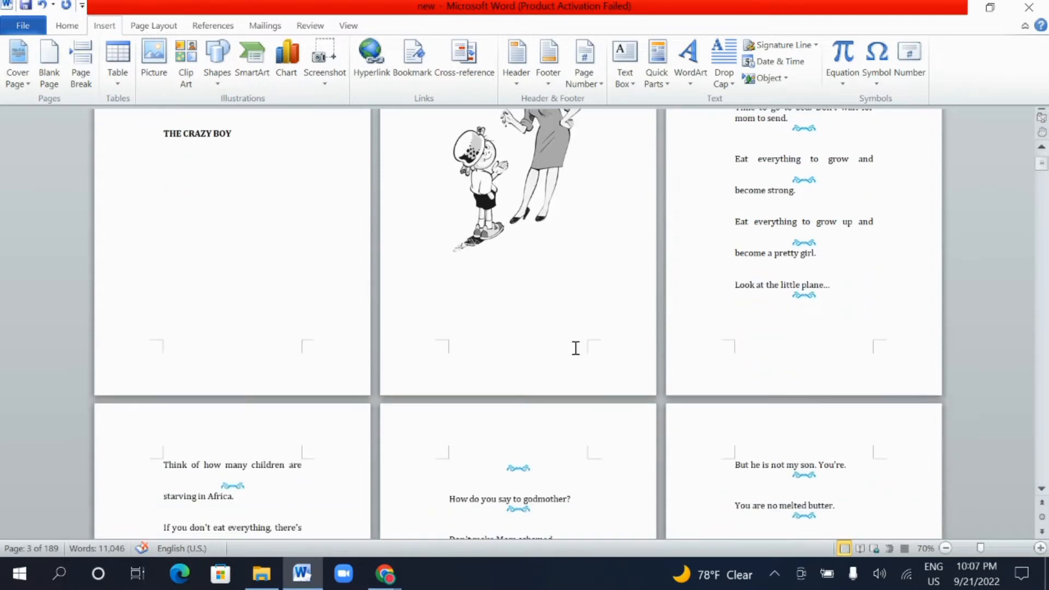
{"action": "scroll", "coordinate": [611, 308], "scroll_direction": "down", "scroll_amount": 7}
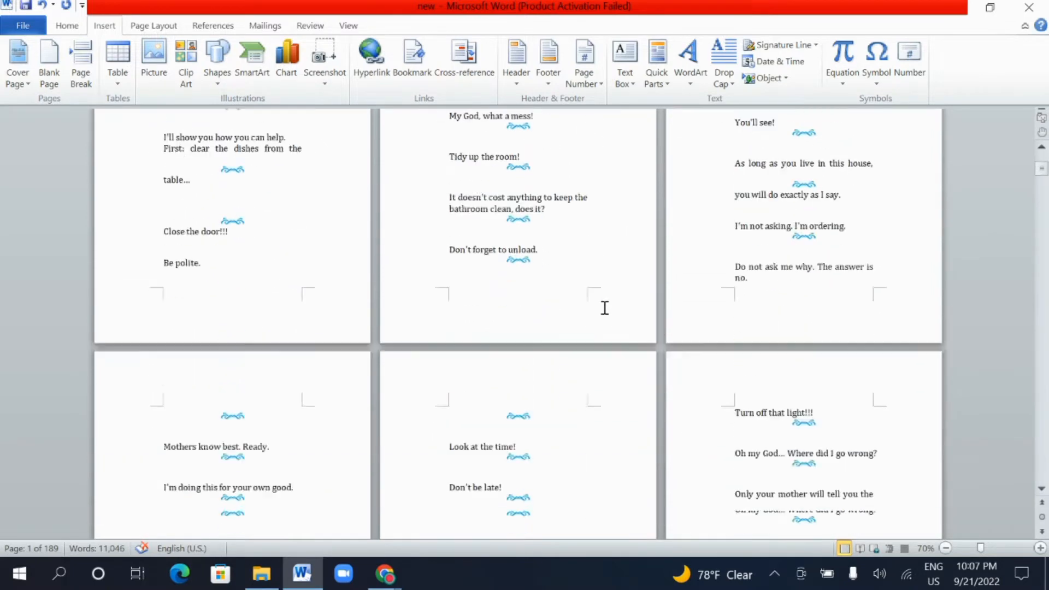
{"action": "scroll", "coordinate": [605, 307], "scroll_direction": "up", "scroll_amount": 10}
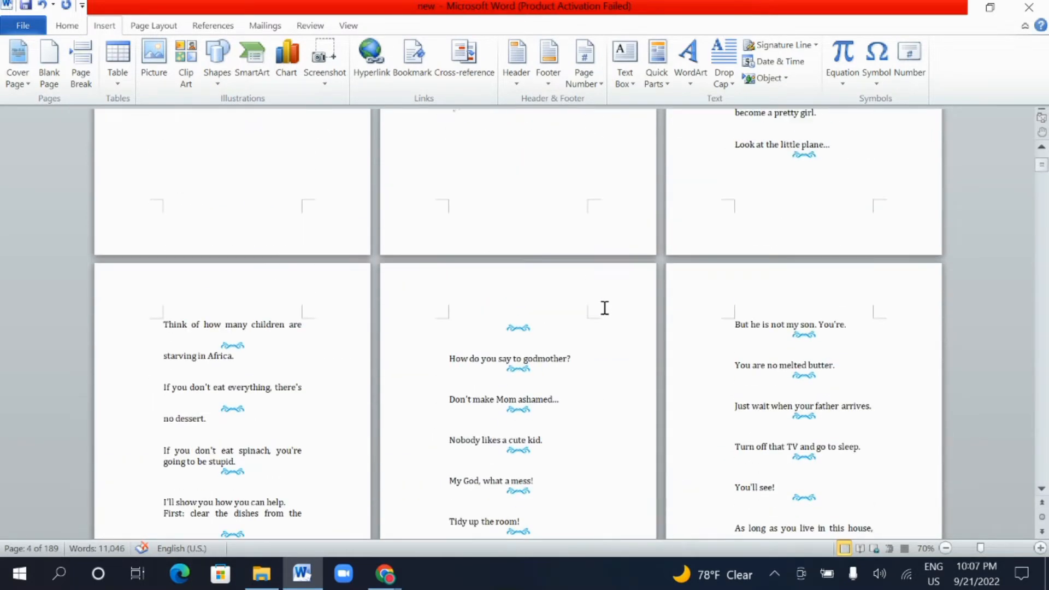
{"action": "scroll", "coordinate": [605, 308], "scroll_direction": "up", "scroll_amount": 4}
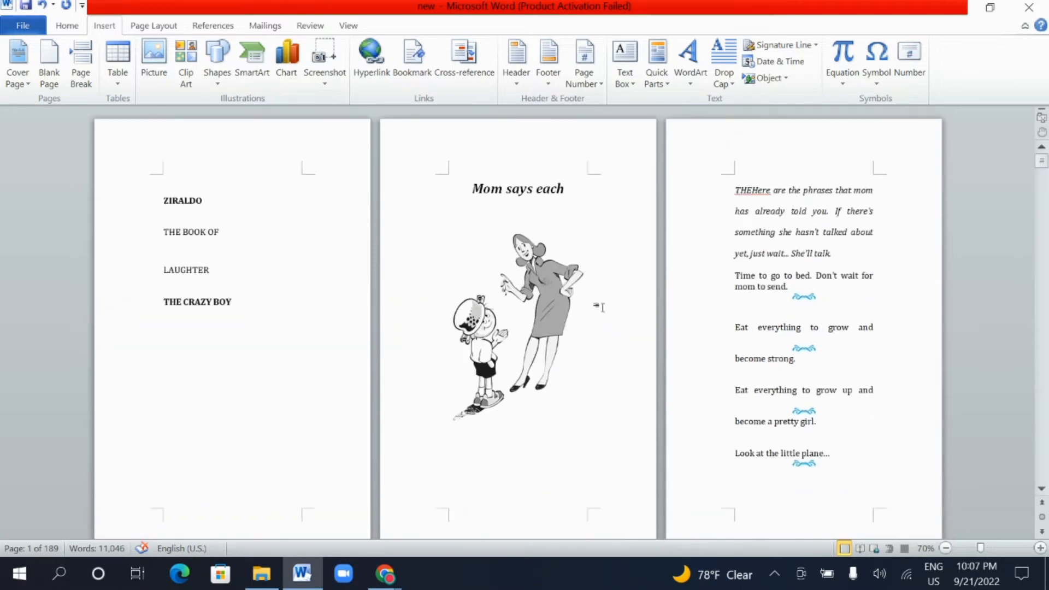
{"action": "scroll", "coordinate": [601, 308], "scroll_direction": "down", "scroll_amount": 8}
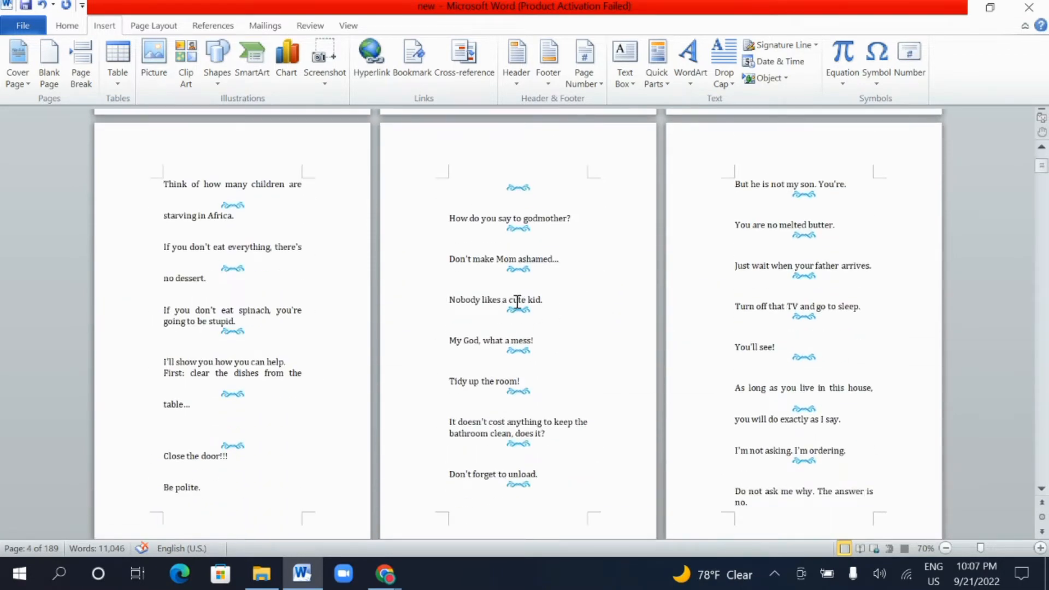
{"action": "left_click", "coordinate": [520, 319]}
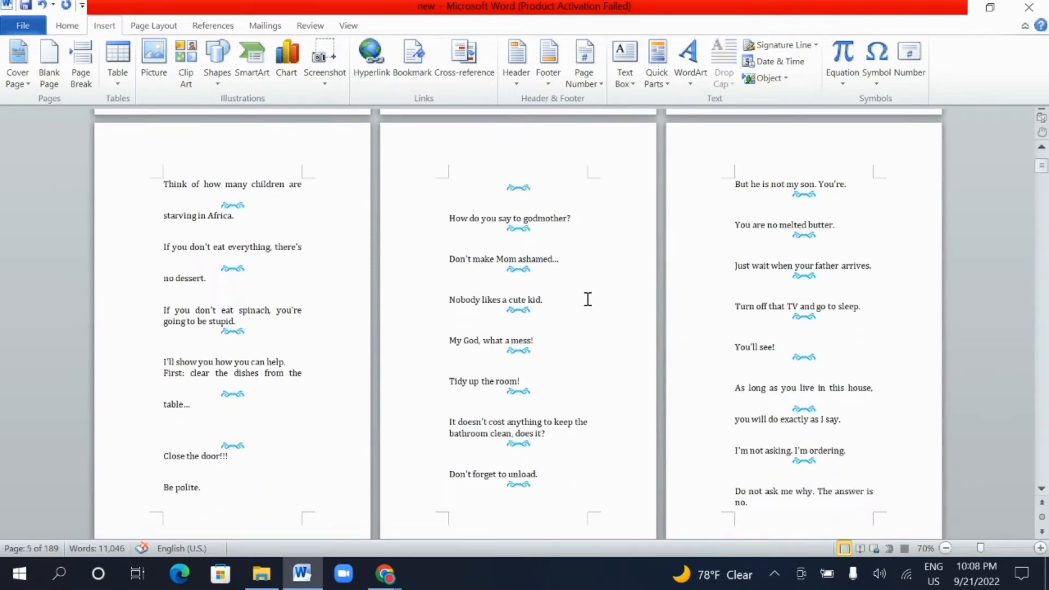
{"action": "scroll", "coordinate": [588, 300], "scroll_direction": "up", "scroll_amount": 4}
{"action": "scroll", "coordinate": [587, 299], "scroll_direction": "down", "scroll_amount": 5}
{"action": "scroll", "coordinate": [574, 313], "scroll_direction": "down", "scroll_amount": 18}
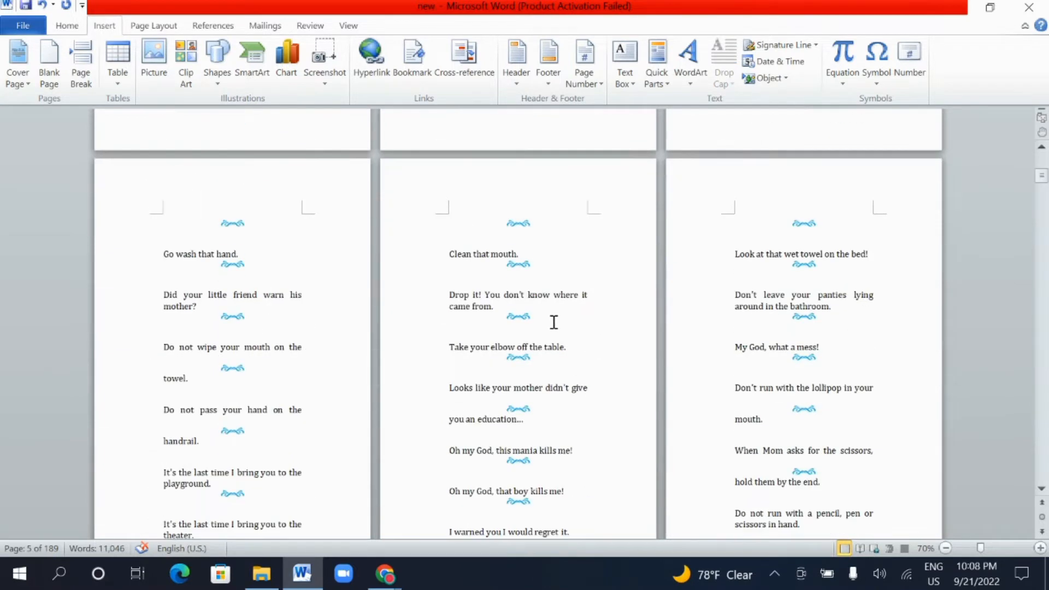
{"action": "scroll", "coordinate": [519, 340], "scroll_direction": "down", "scroll_amount": 10}
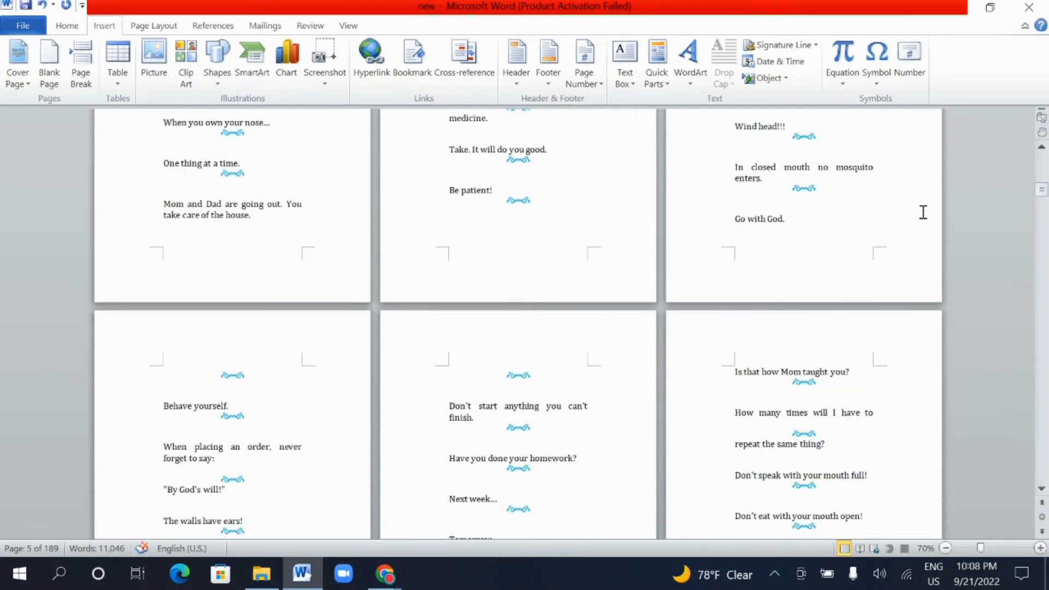
Examine the elephant-joke pages and the story pages after them for text layout and oversized color pictures.
{"action": "left_click_drag", "start_coordinate": [1043, 218], "coordinate": [1043, 252]}
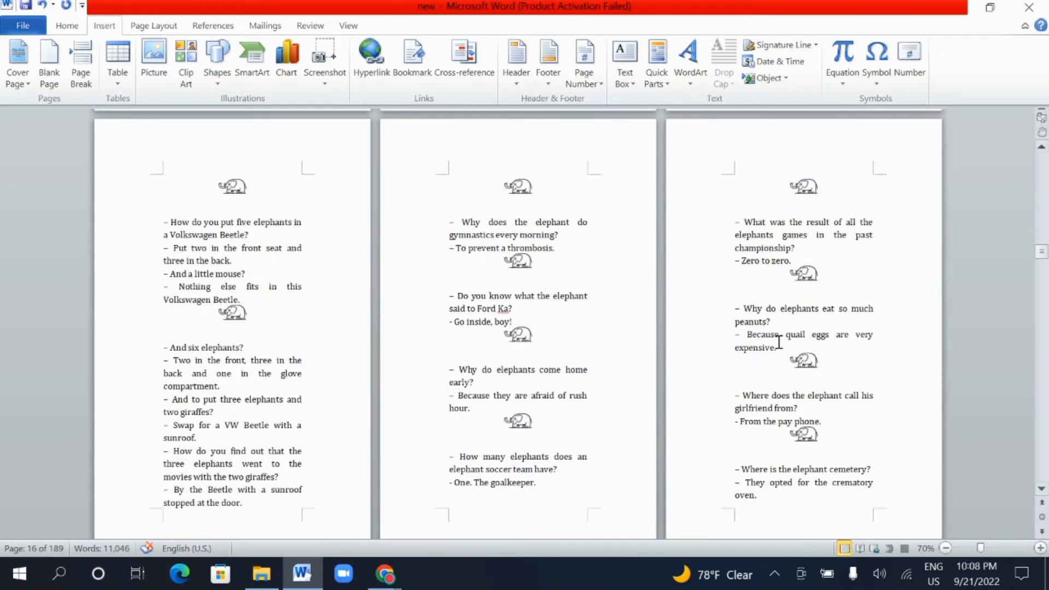
{"action": "scroll", "coordinate": [333, 345], "scroll_direction": "down", "scroll_amount": 10}
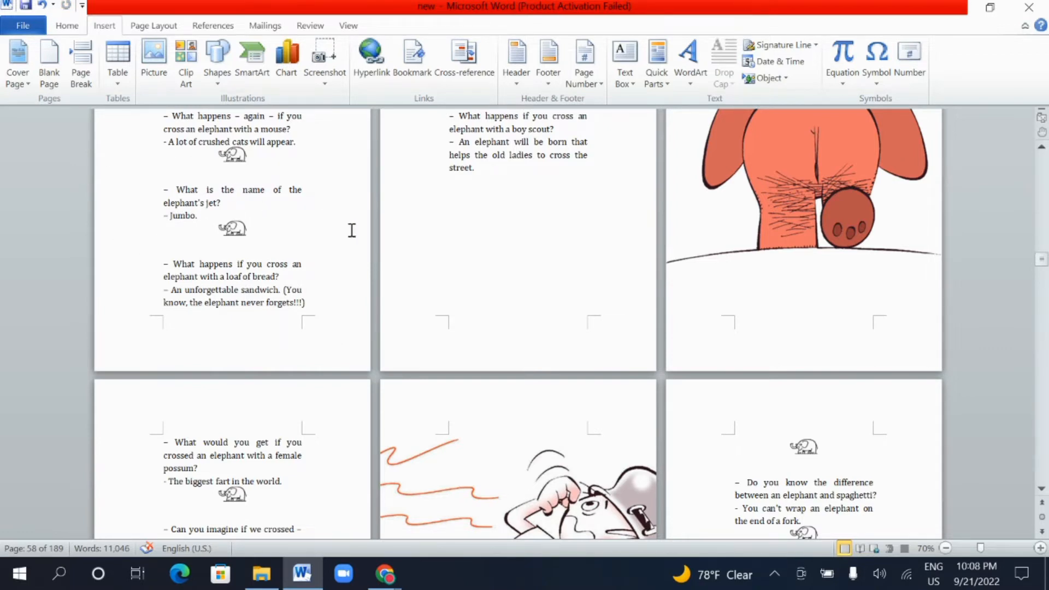
{"action": "scroll", "coordinate": [352, 230], "scroll_direction": "down", "scroll_amount": 10}
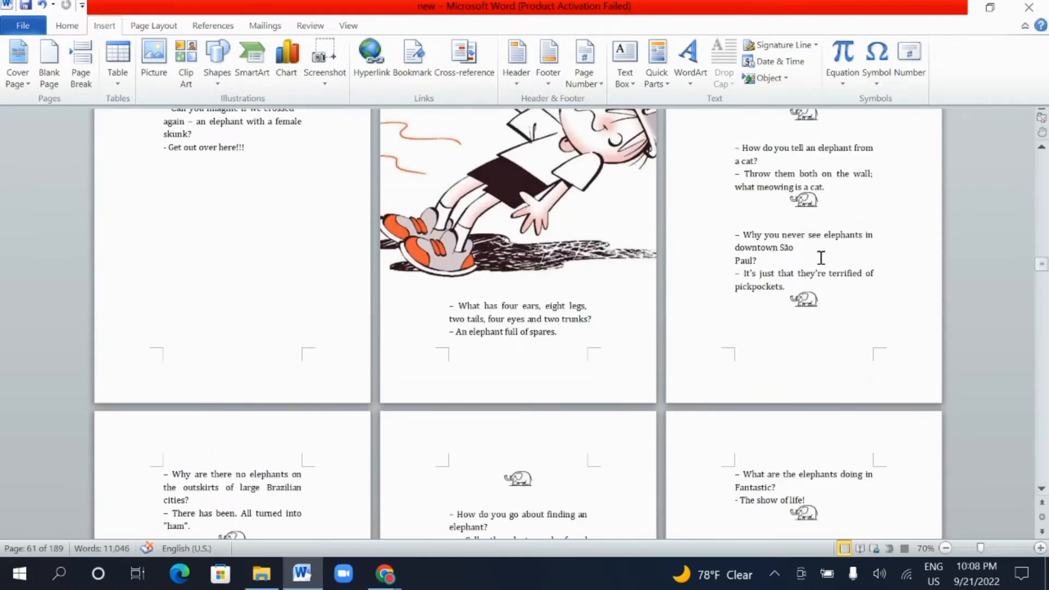
{"action": "scroll", "coordinate": [520, 348], "scroll_direction": "down", "scroll_amount": 20}
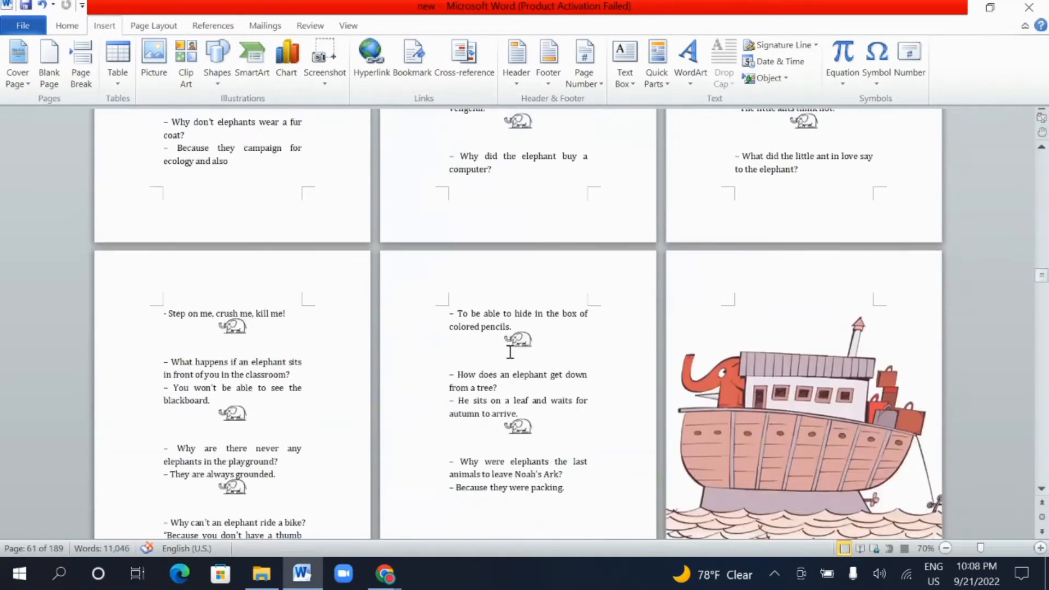
{"action": "scroll", "coordinate": [510, 352], "scroll_direction": "down", "scroll_amount": 20}
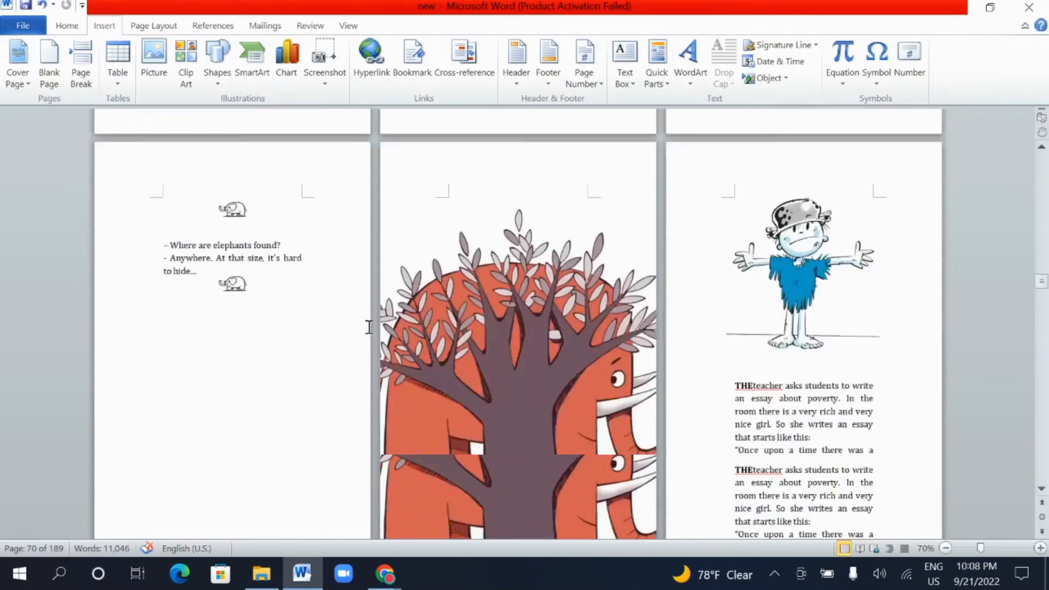
{"action": "scroll", "coordinate": [369, 327], "scroll_direction": "down", "scroll_amount": 7}
{"action": "scroll", "coordinate": [369, 328], "scroll_direction": "down", "scroll_amount": 3}
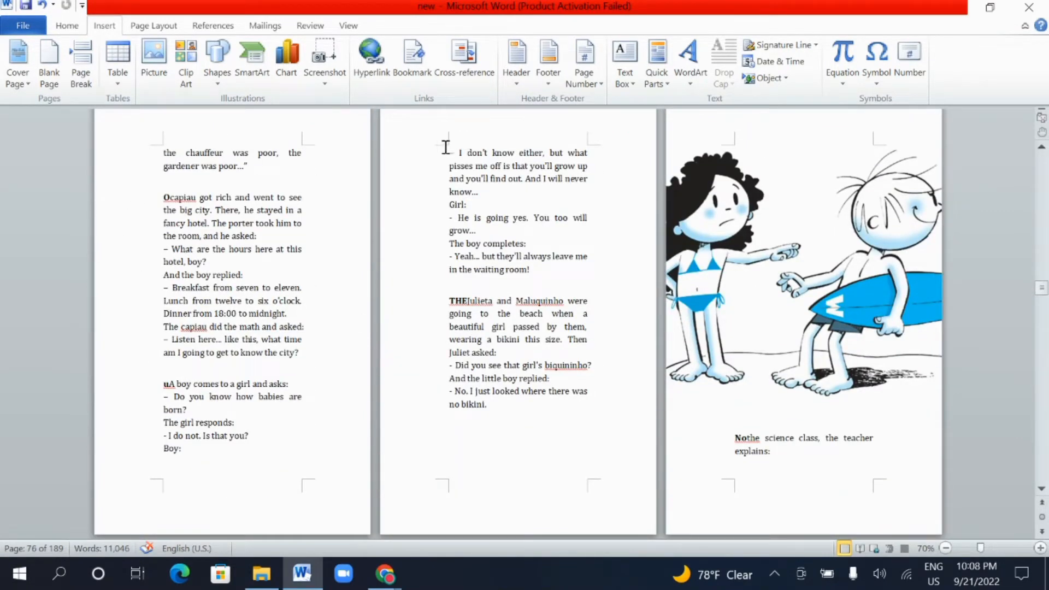
{"action": "left_click", "coordinate": [270, 234]}
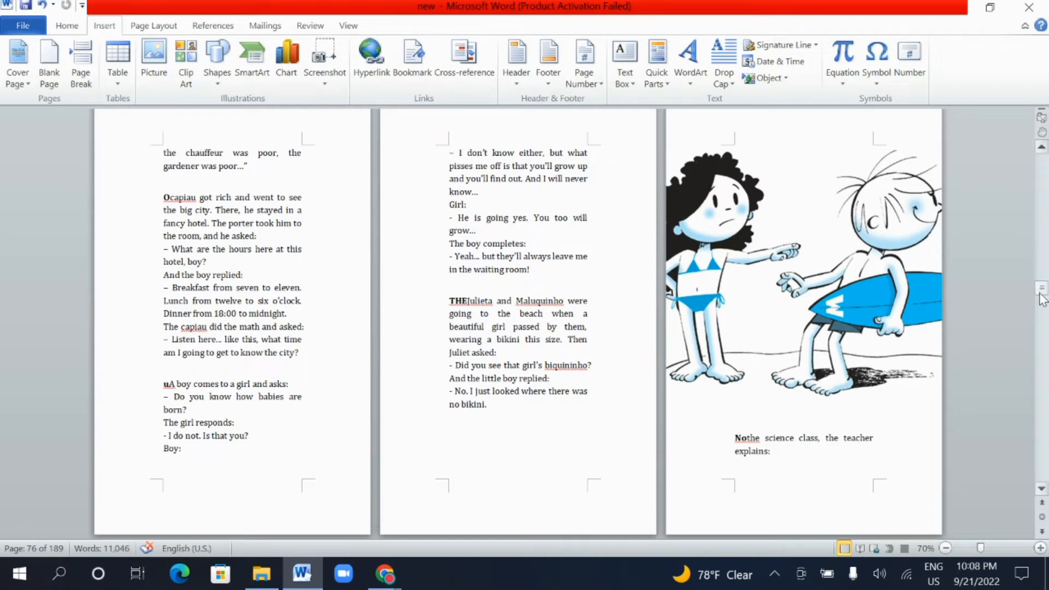
Select the entire document and justify all of its text.
{"action": "left_click_drag", "start_coordinate": [1043, 298], "coordinate": [1042, 161]}
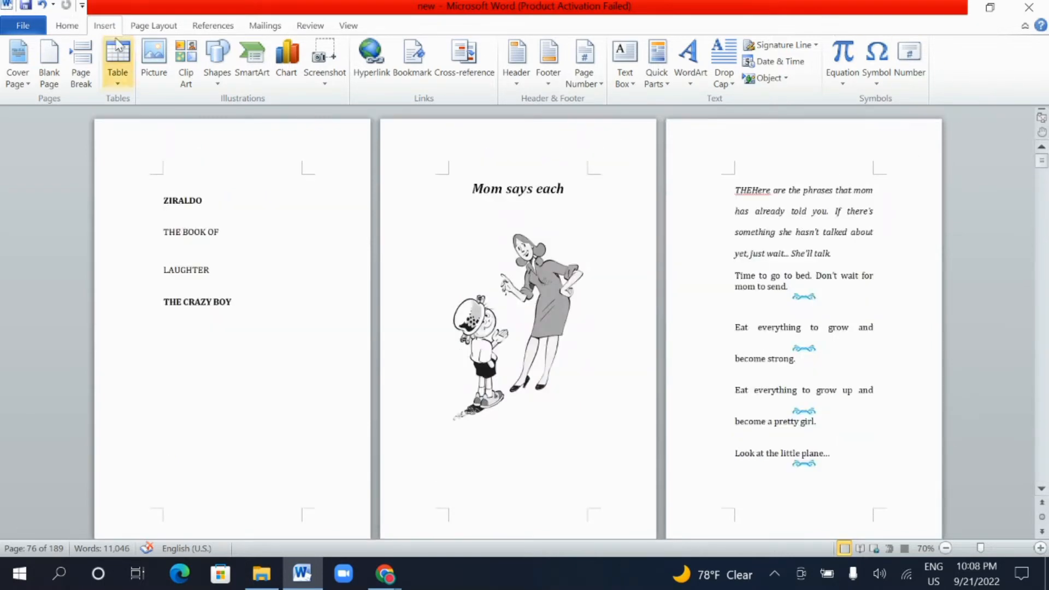
{"action": "left_click", "coordinate": [67, 28]}
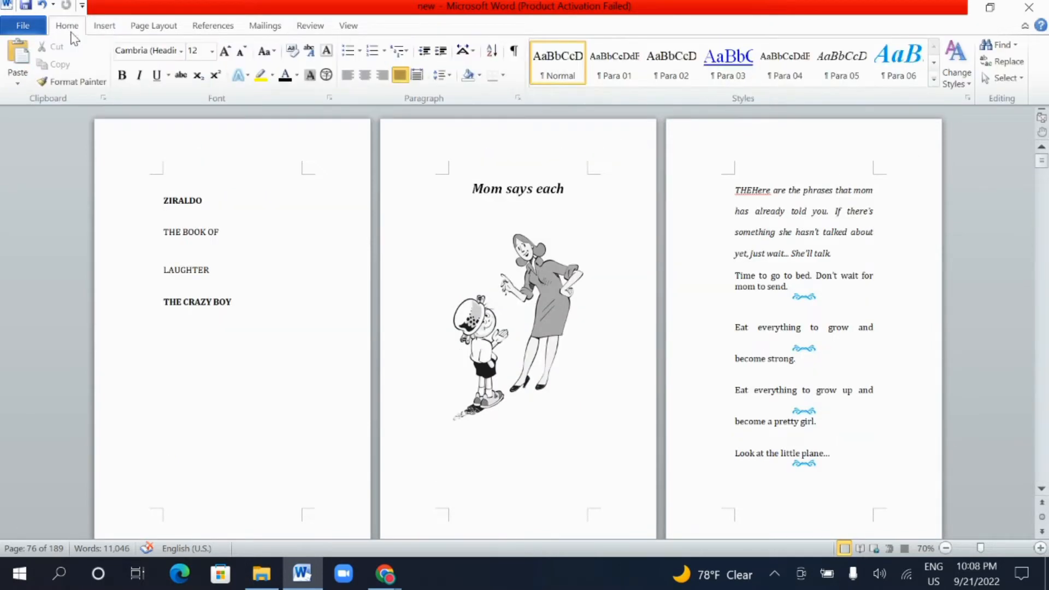
{"action": "left_click", "coordinate": [1002, 78]}
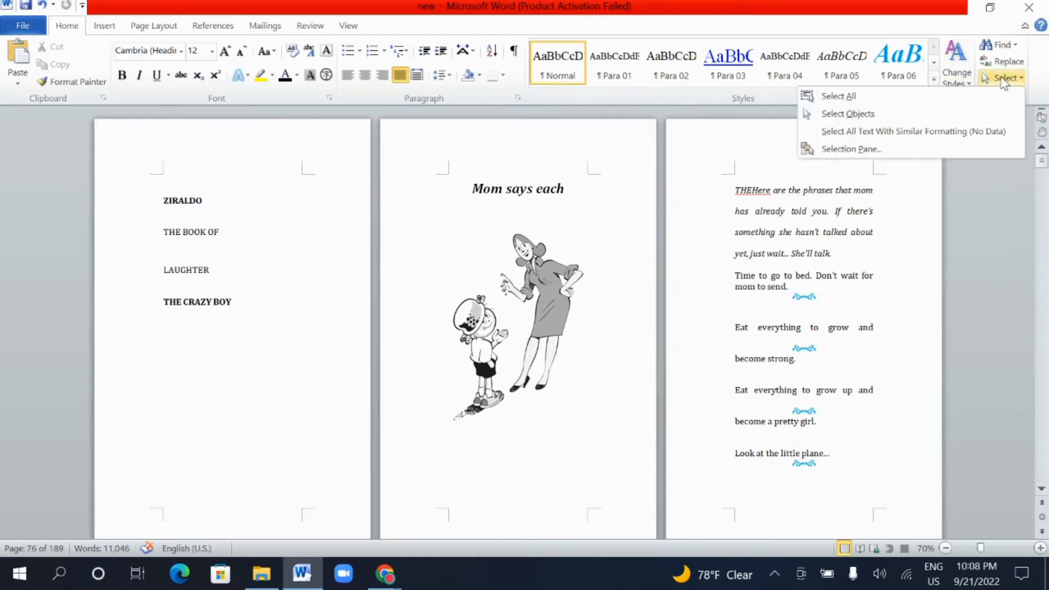
{"action": "left_click", "coordinate": [828, 97]}
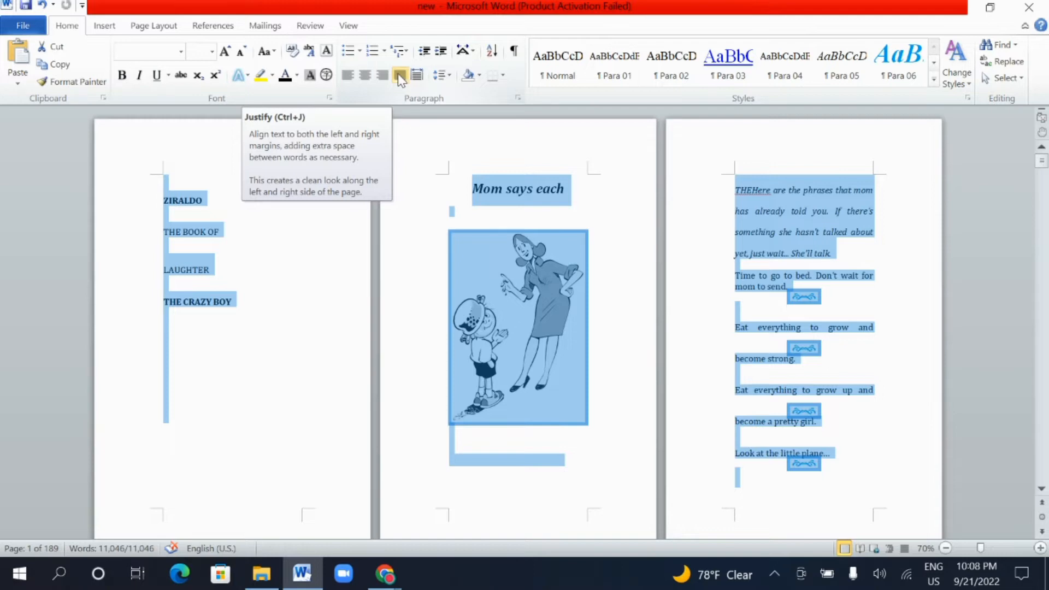
{"action": "left_click", "coordinate": [400, 77]}
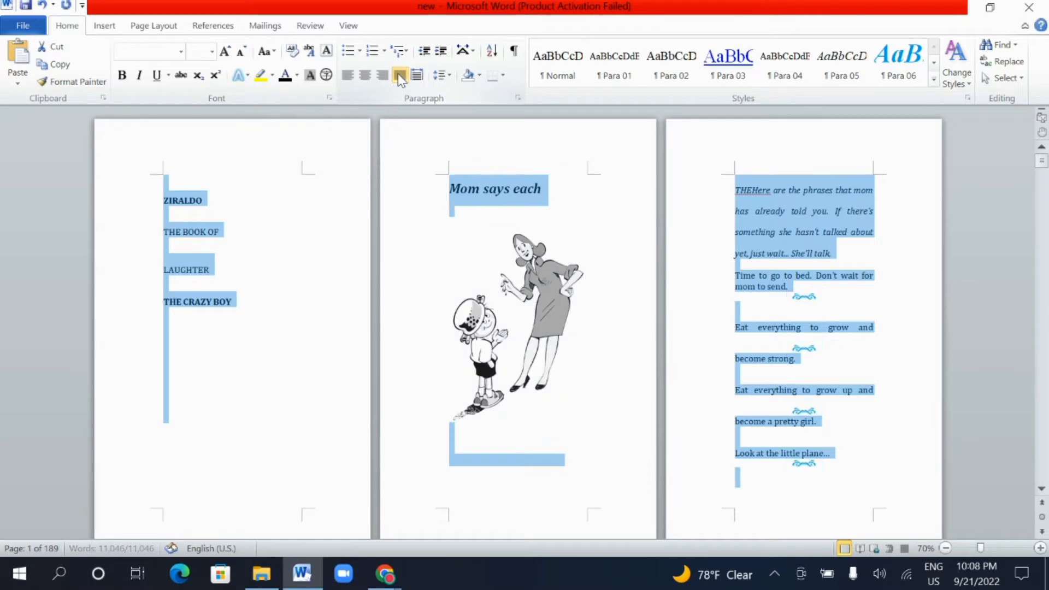
{"action": "left_click", "coordinate": [461, 240]}
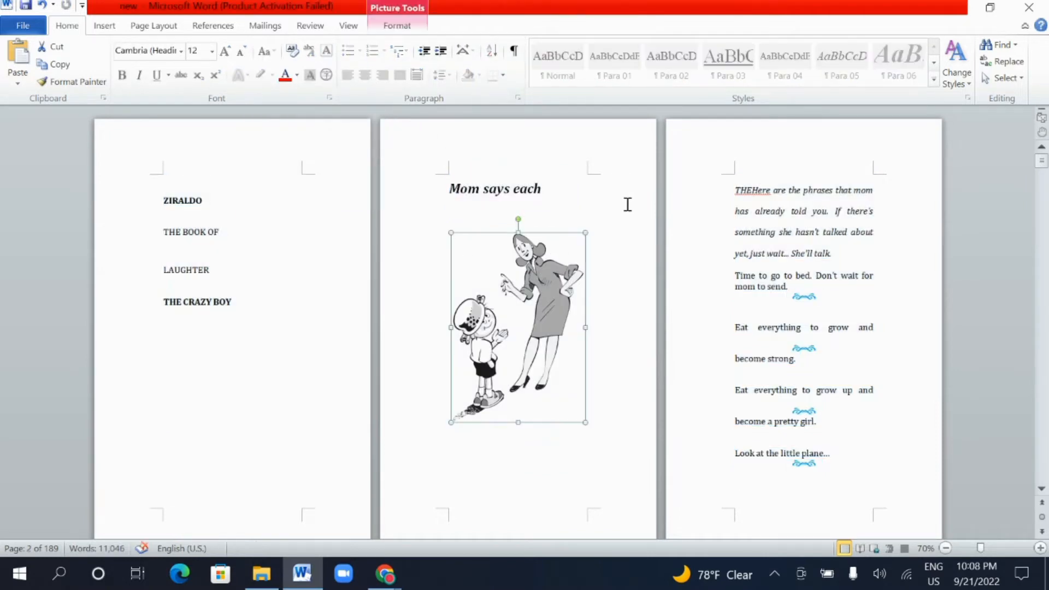
Center the "Mom says each" heading on page 2 again.
{"action": "scroll", "coordinate": [624, 200], "scroll_direction": "down", "scroll_amount": 10}
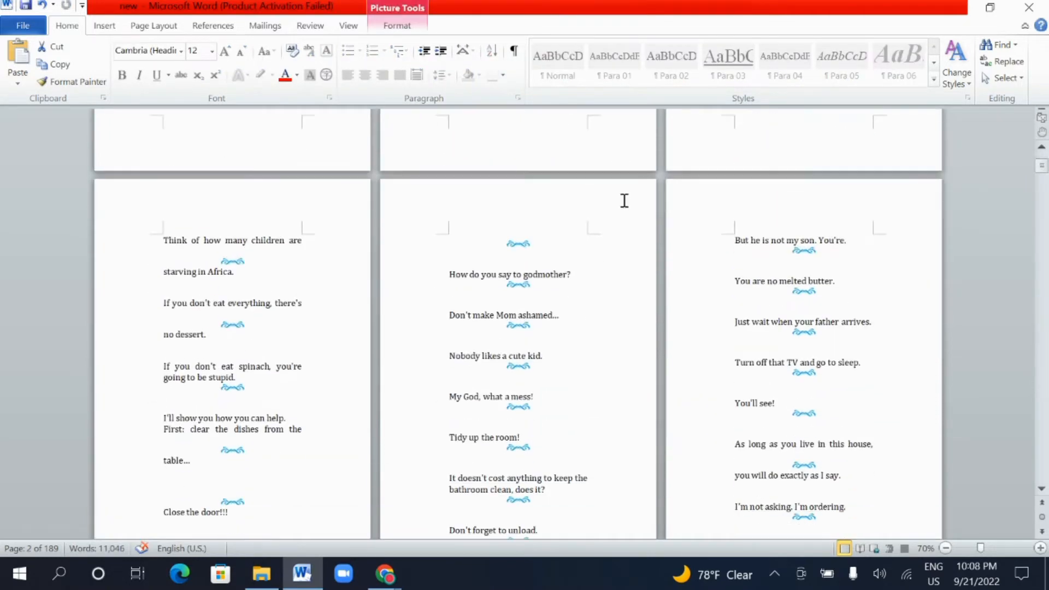
{"action": "scroll", "coordinate": [624, 200], "scroll_direction": "up", "scroll_amount": 5}
{"action": "scroll", "coordinate": [624, 200], "scroll_direction": "up", "scroll_amount": 5}
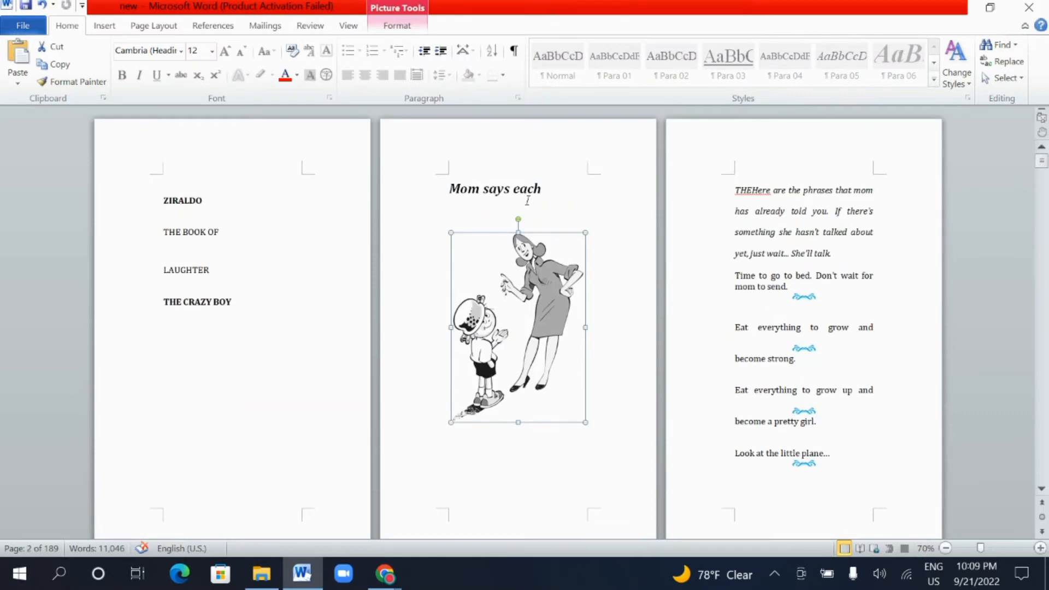
{"action": "left_click_drag", "start_coordinate": [544, 192], "coordinate": [478, 188]}
{"action": "left_click", "coordinate": [554, 188]}
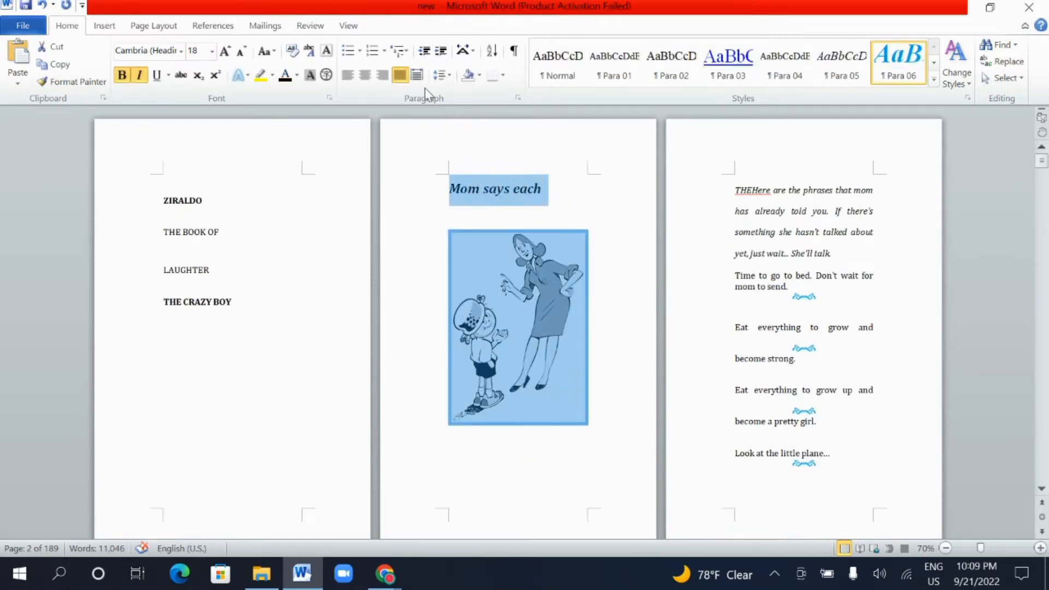
{"action": "left_click", "coordinate": [365, 75]}
{"action": "left_click", "coordinate": [585, 211]}
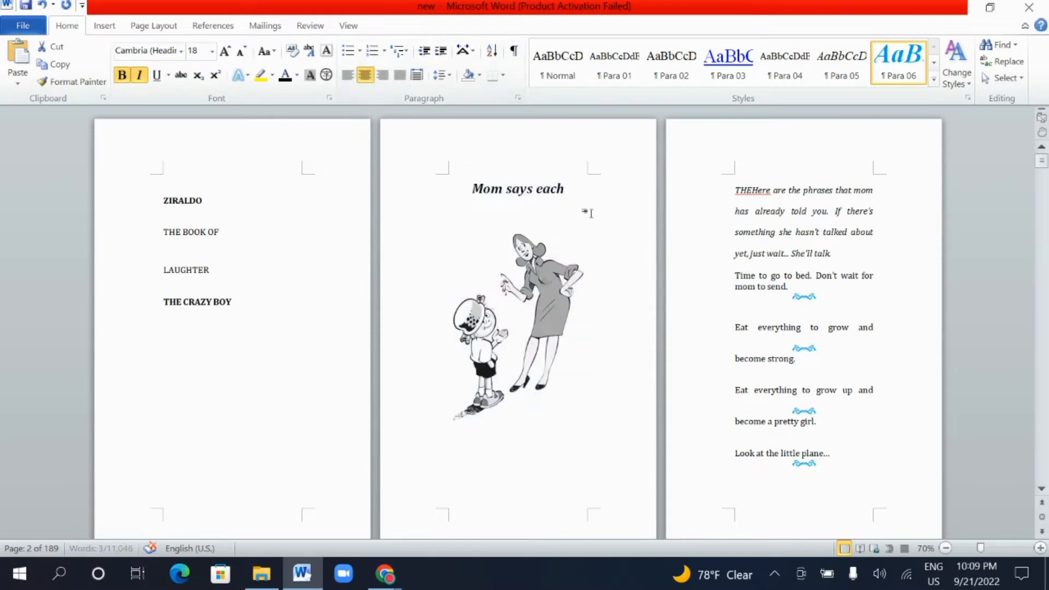
Check the first pages for remaining layout problems, especially the blue divider ornaments between the phrases.
{"action": "scroll", "coordinate": [612, 329], "scroll_direction": "down", "scroll_amount": 3}
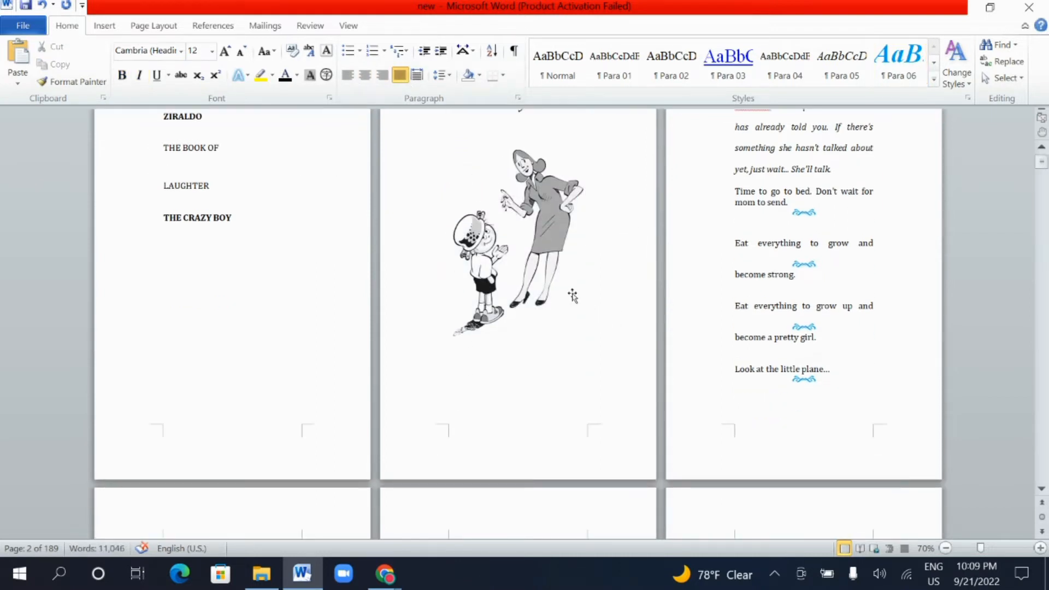
{"action": "scroll", "coordinate": [768, 222], "scroll_direction": "up", "scroll_amount": 3}
{"action": "scroll", "coordinate": [760, 233], "scroll_direction": "down", "scroll_amount": 8}
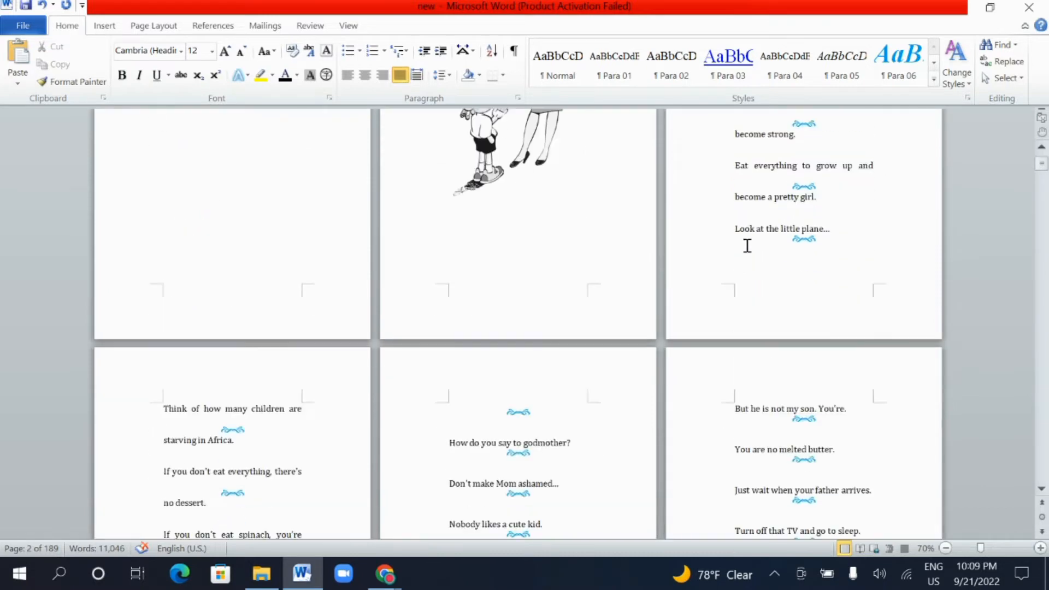
{"action": "scroll", "coordinate": [747, 244], "scroll_direction": "up", "scroll_amount": 7}
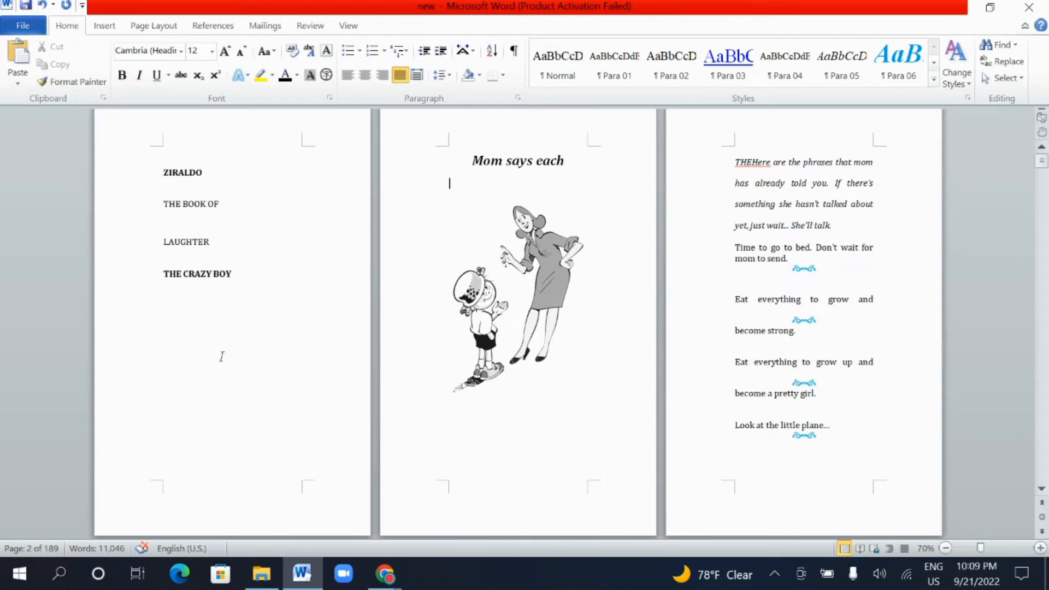
{"action": "scroll", "coordinate": [589, 286], "scroll_direction": "down", "scroll_amount": 10}
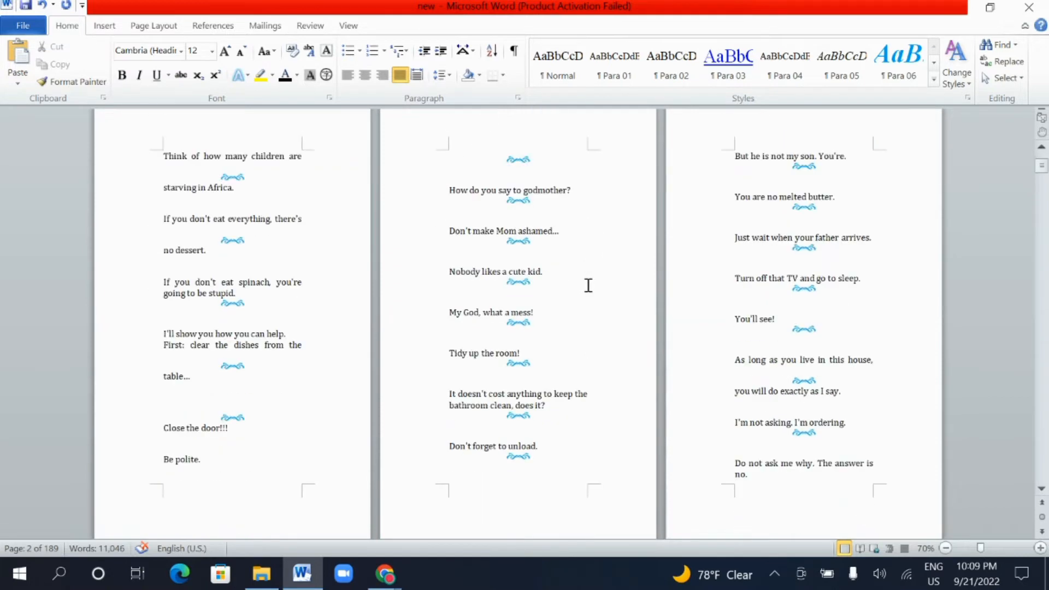
{"action": "scroll", "coordinate": [589, 285], "scroll_direction": "down", "scroll_amount": 5}
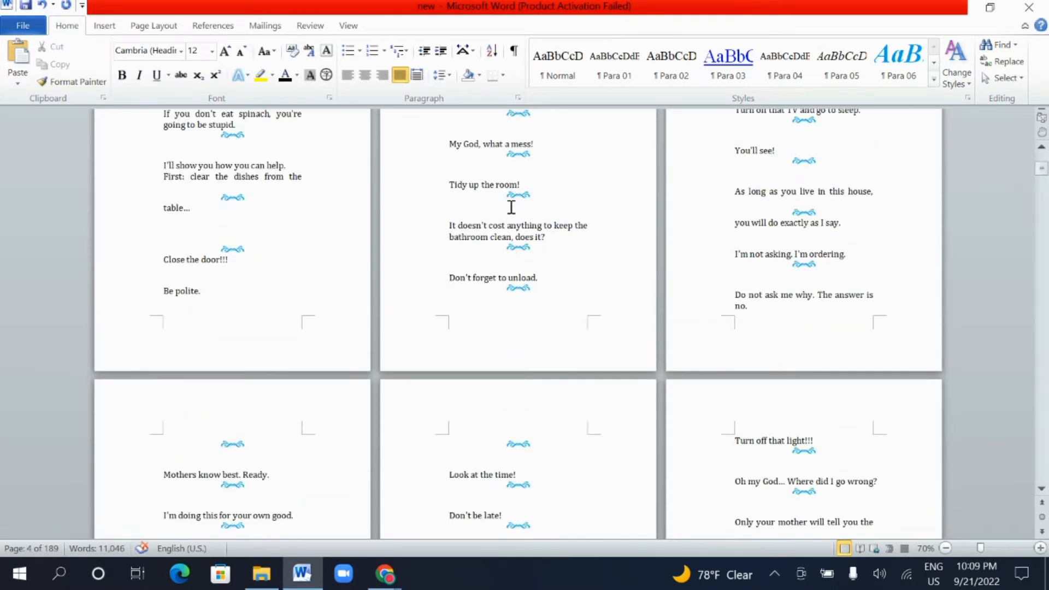
{"action": "scroll", "coordinate": [511, 208], "scroll_direction": "up", "scroll_amount": 5}
{"action": "left_click", "coordinate": [519, 162]}
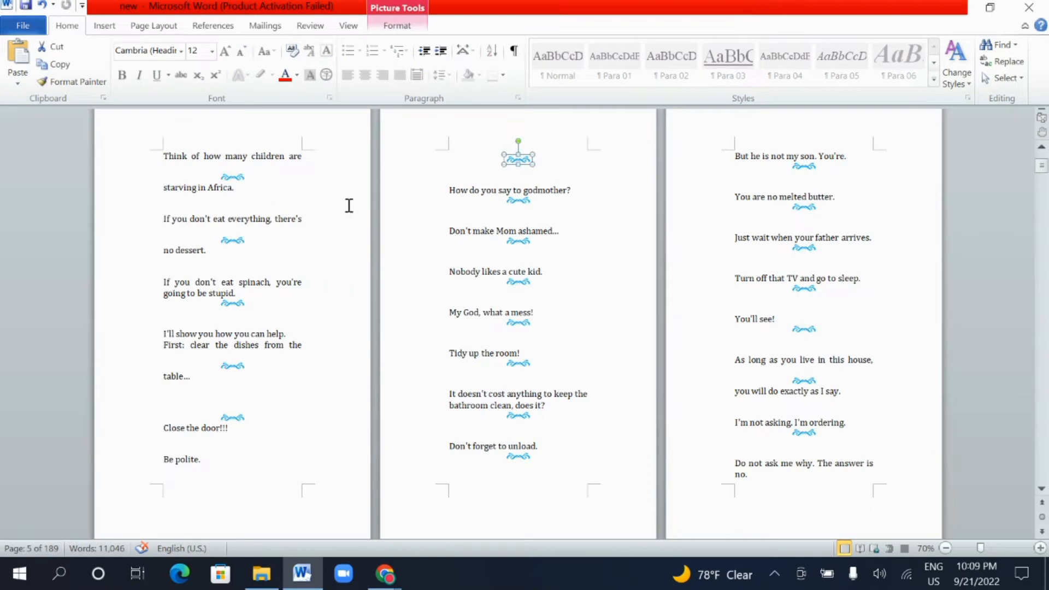
{"action": "scroll", "coordinate": [383, 273], "scroll_direction": "up", "scroll_amount": 14}
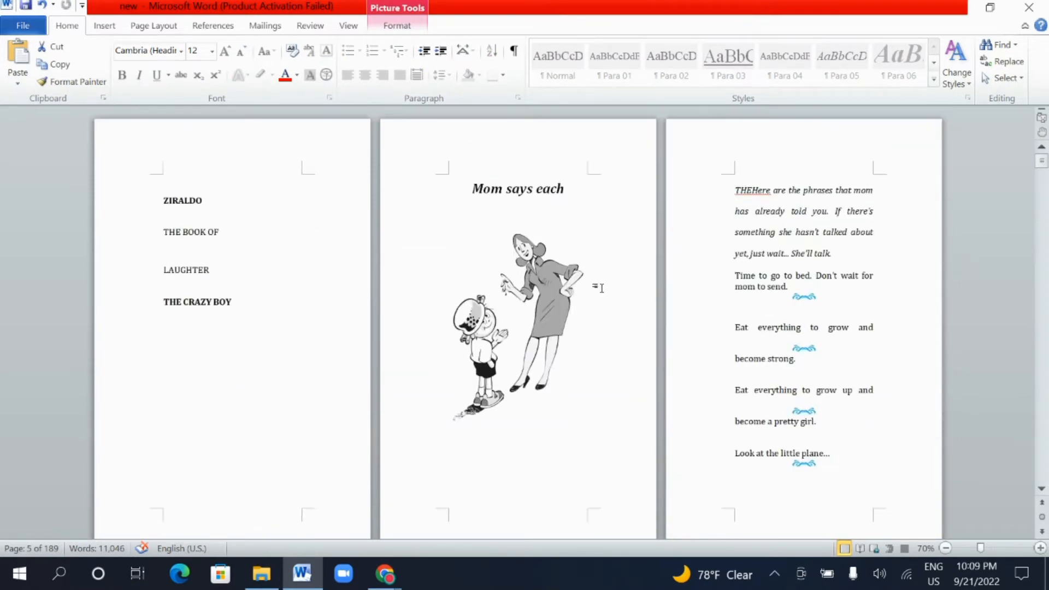
Cut the five blue divider ornaments from between the phrases on page 3.
{"action": "right_click", "coordinate": [798, 298]}
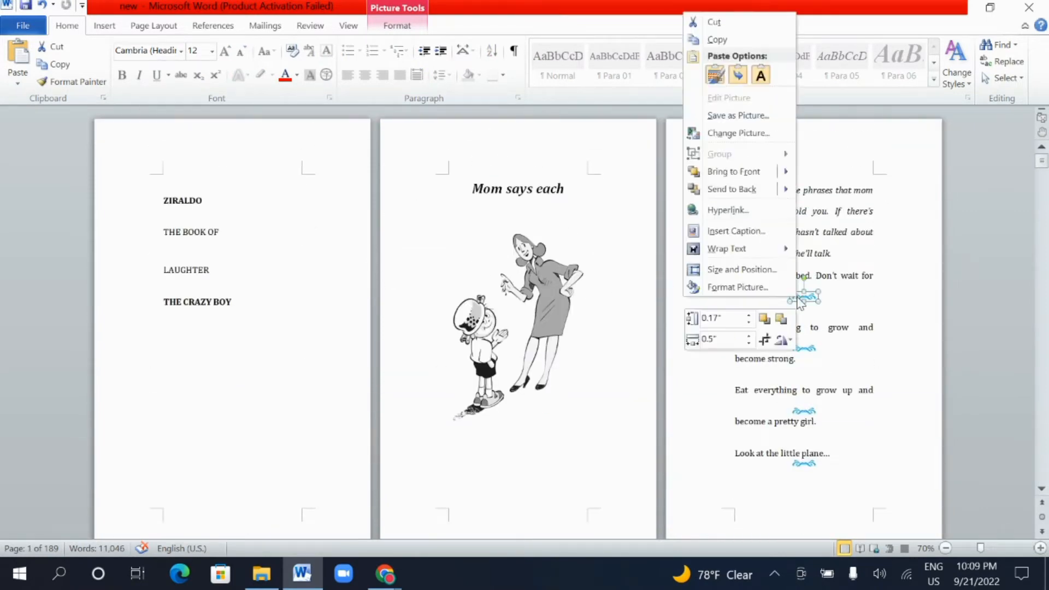
{"action": "key", "text": "ctrl+x"}
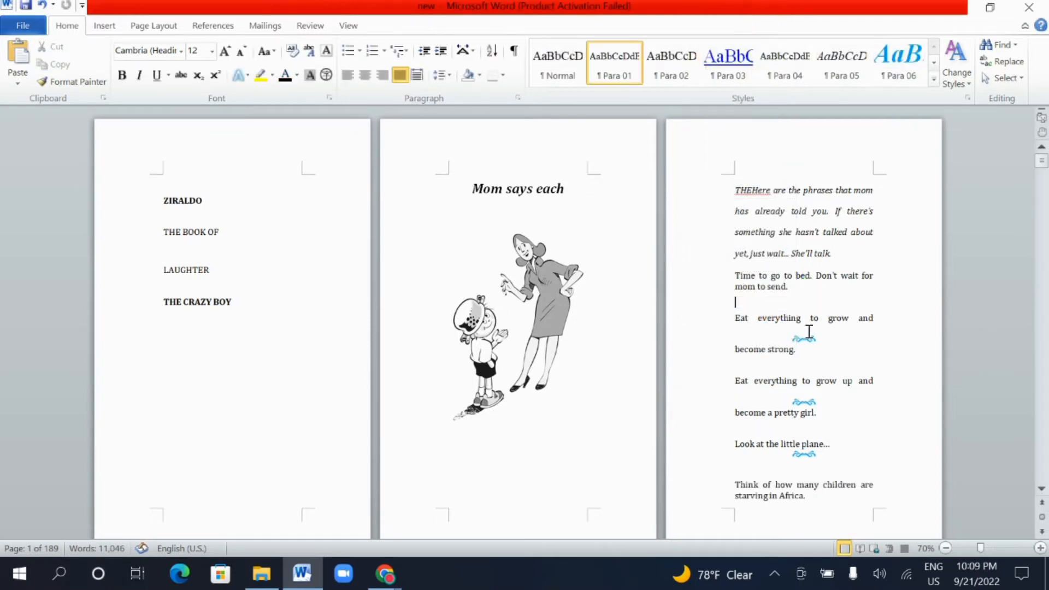
{"action": "right_click", "coordinate": [804, 338]}
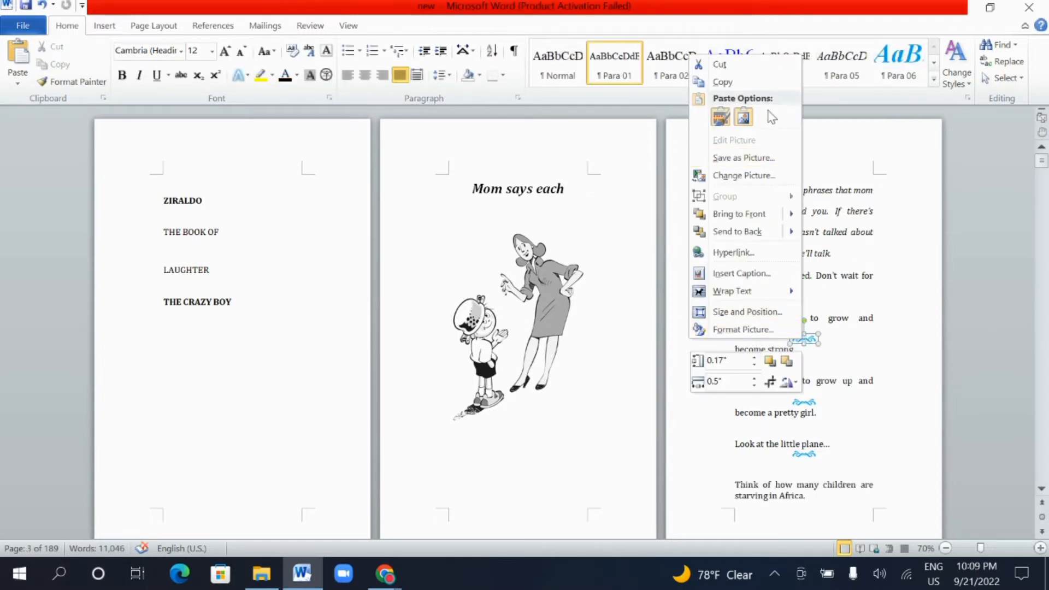
{"action": "left_click", "coordinate": [771, 66]}
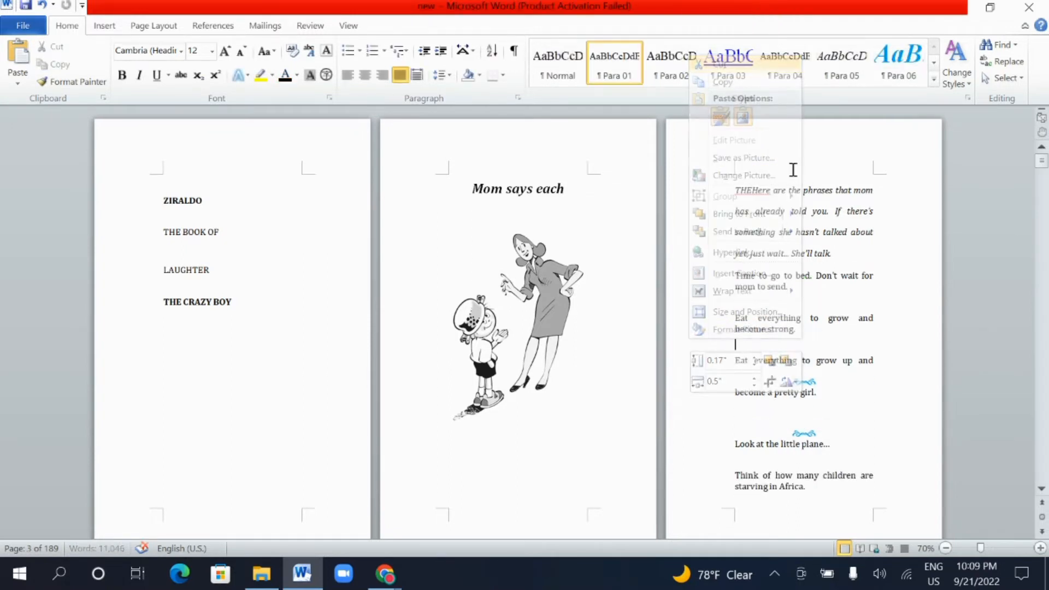
{"action": "right_click", "coordinate": [802, 383]}
{"action": "left_click", "coordinate": [771, 113]}
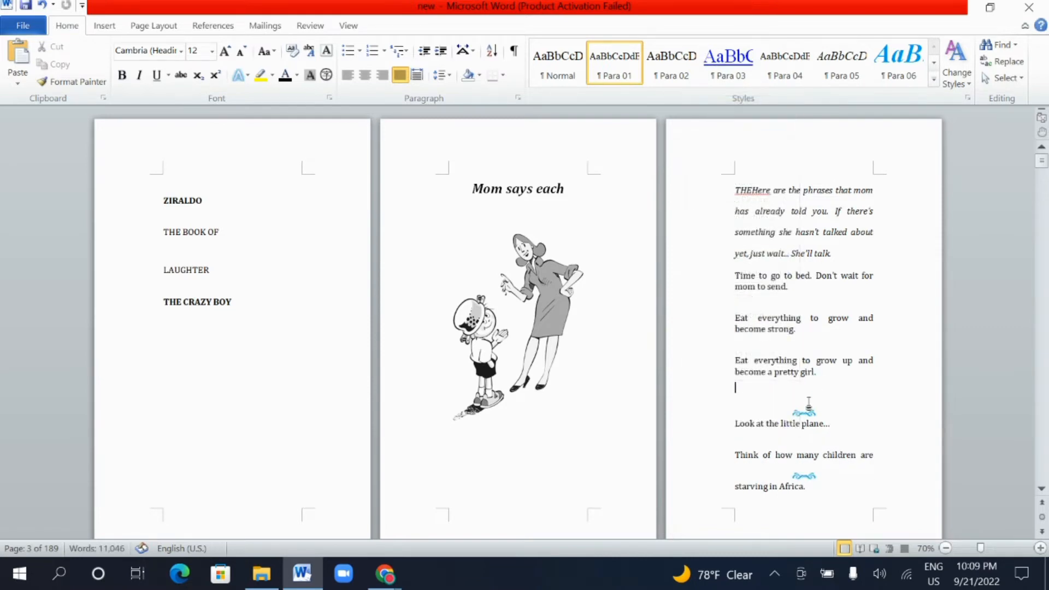
{"action": "right_click", "coordinate": [806, 405]}
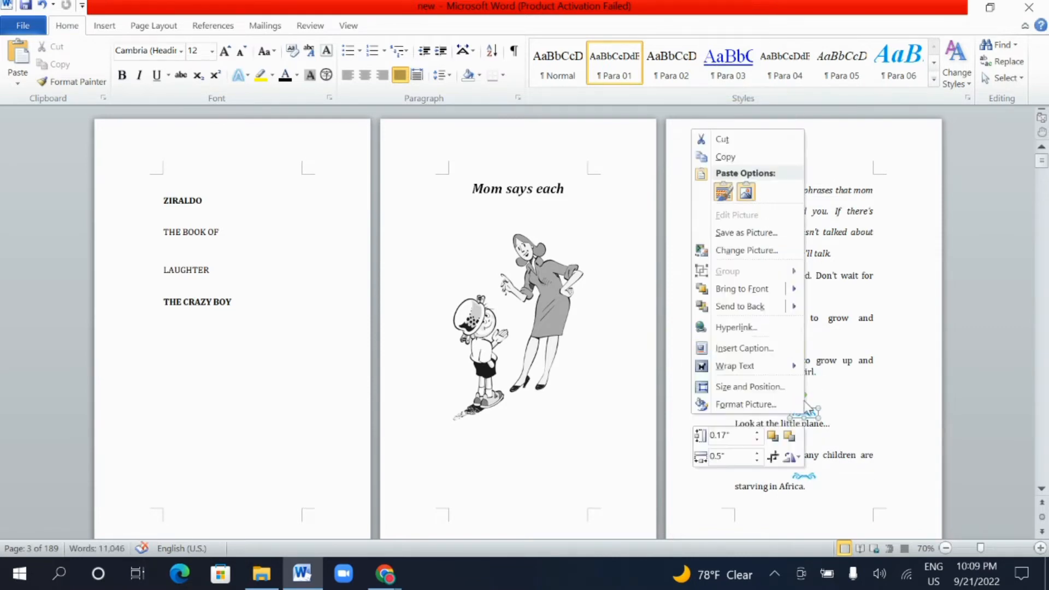
{"action": "left_click", "coordinate": [761, 140]}
{"action": "right_click", "coordinate": [803, 459]}
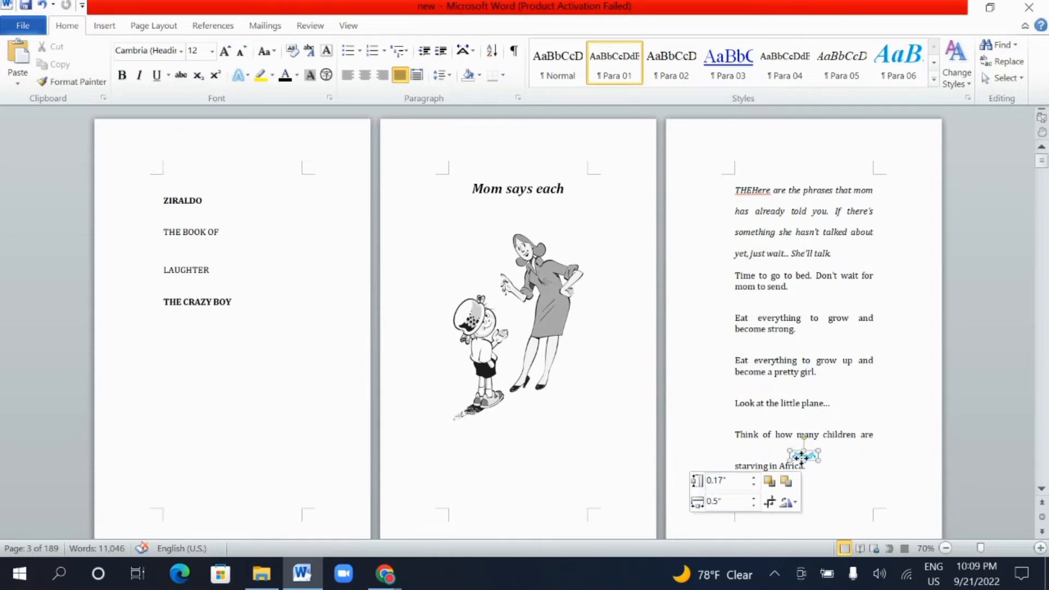
{"action": "left_click", "coordinate": [749, 186]}
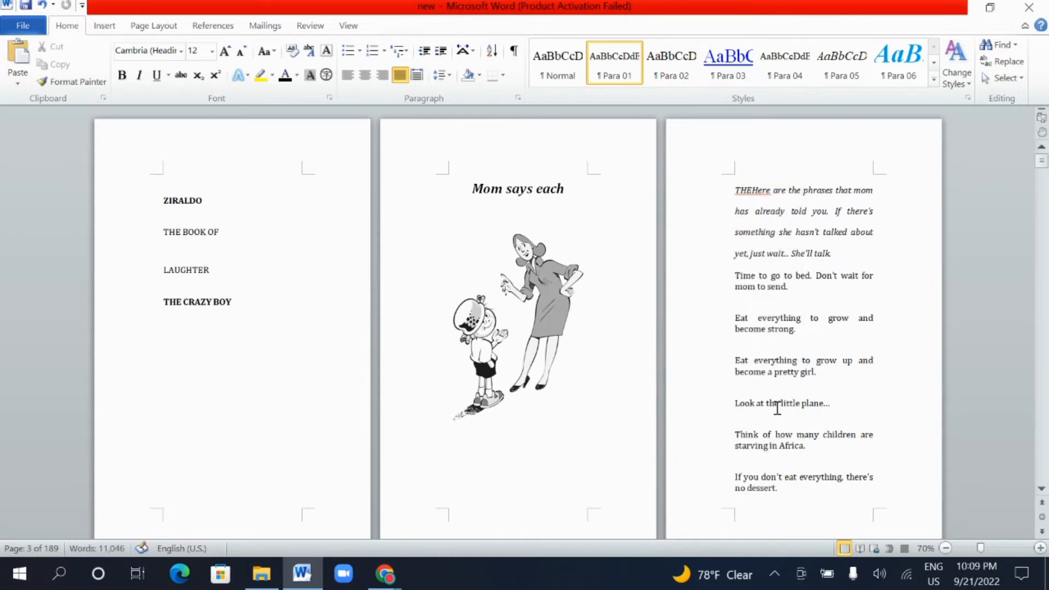
Remove the empty space above the "THEIn addition to a great grandfather" paragraph and start that paragraph on a new page with a page break.
{"action": "scroll", "coordinate": [733, 403], "scroll_direction": "down", "scroll_amount": 3}
{"action": "scroll", "coordinate": [714, 408], "scroll_direction": "down", "scroll_amount": 17}
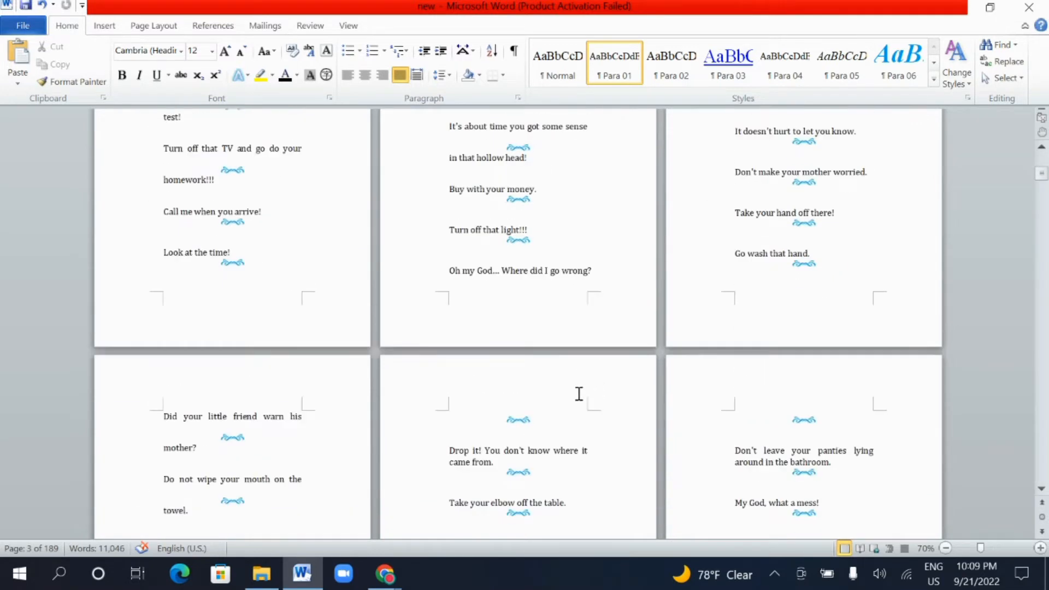
{"action": "scroll", "coordinate": [578, 394], "scroll_direction": "down", "scroll_amount": 3}
{"action": "scroll", "coordinate": [579, 394], "scroll_direction": "down", "scroll_amount": 9}
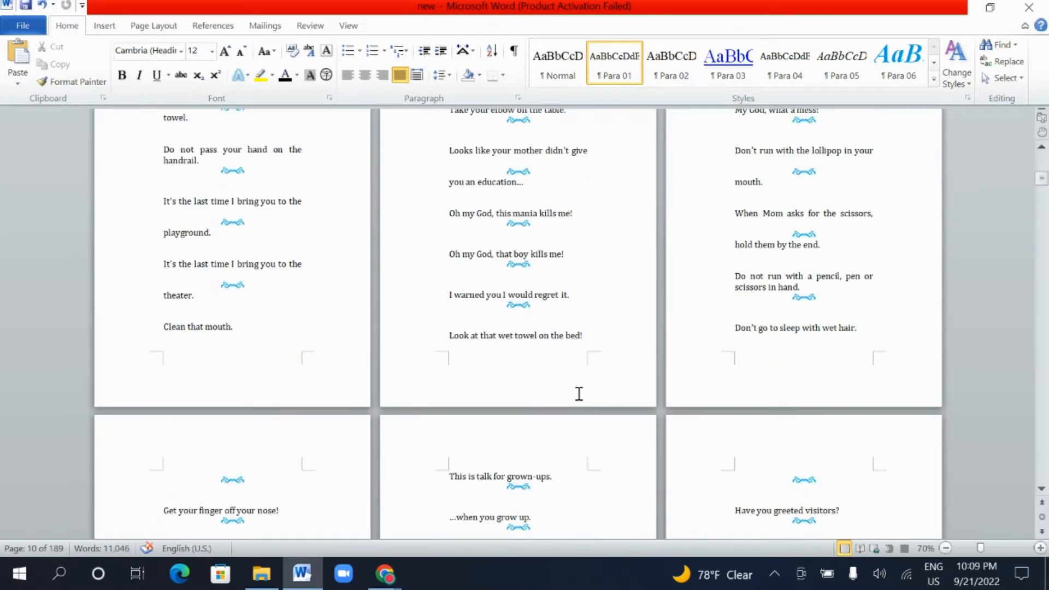
{"action": "scroll", "coordinate": [579, 394], "scroll_direction": "down", "scroll_amount": 9}
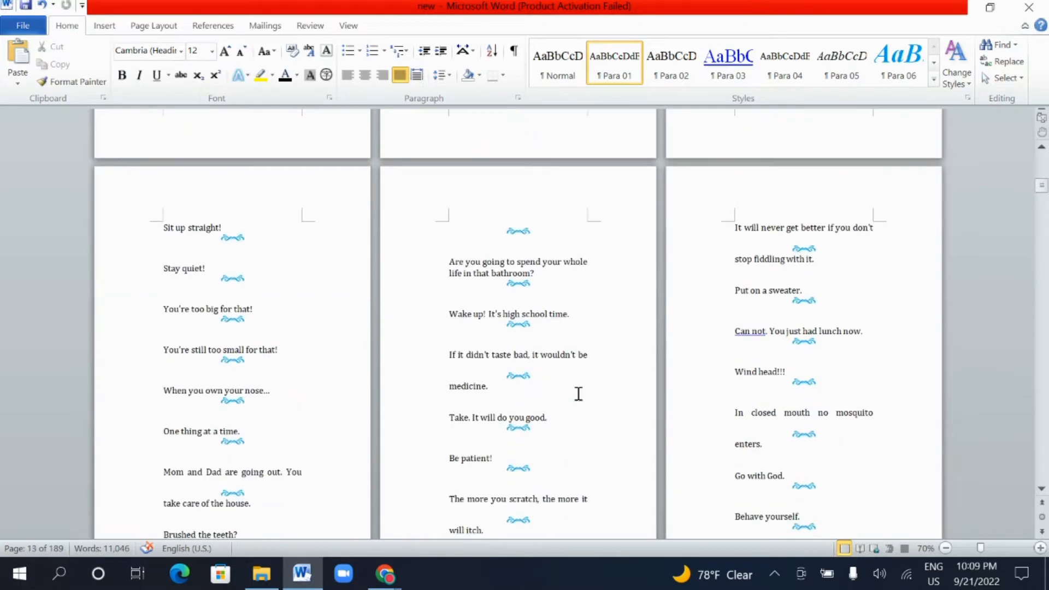
{"action": "scroll", "coordinate": [578, 396], "scroll_direction": "down", "scroll_amount": 10}
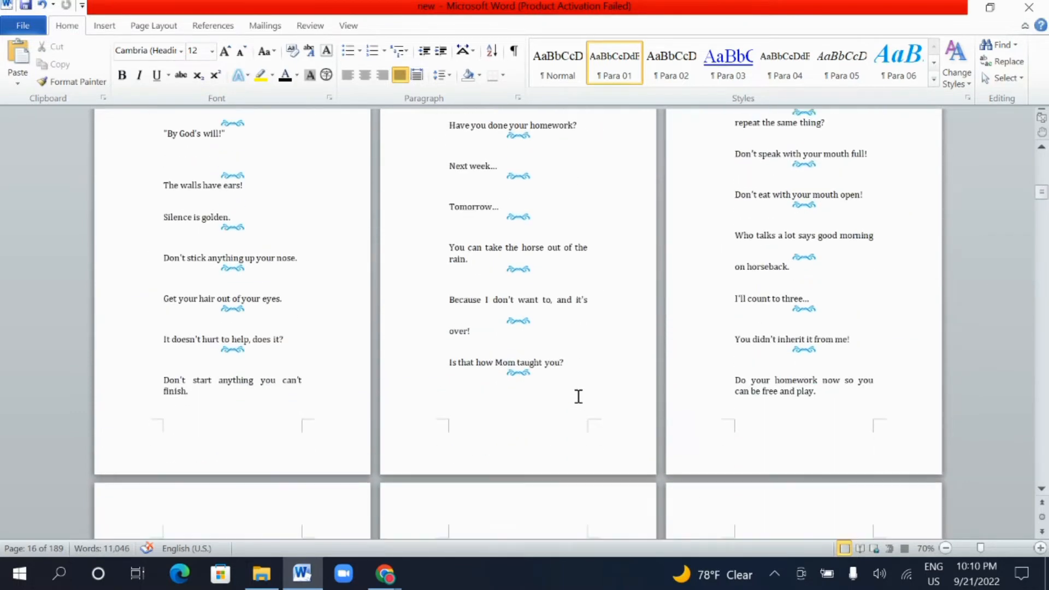
{"action": "left_click", "coordinate": [479, 255]}
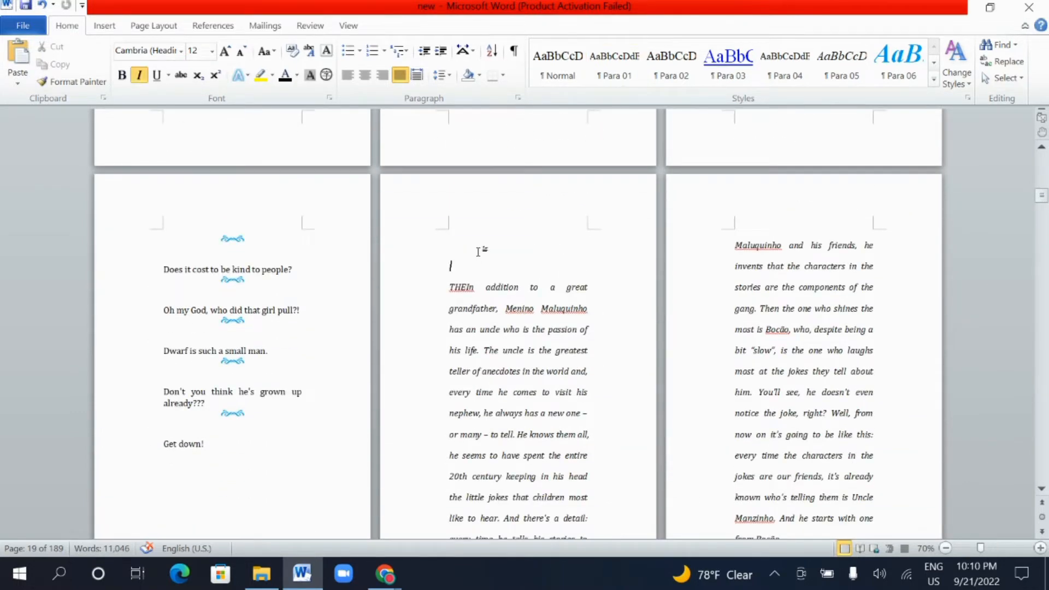
{"action": "key", "text": "BackSpace"}
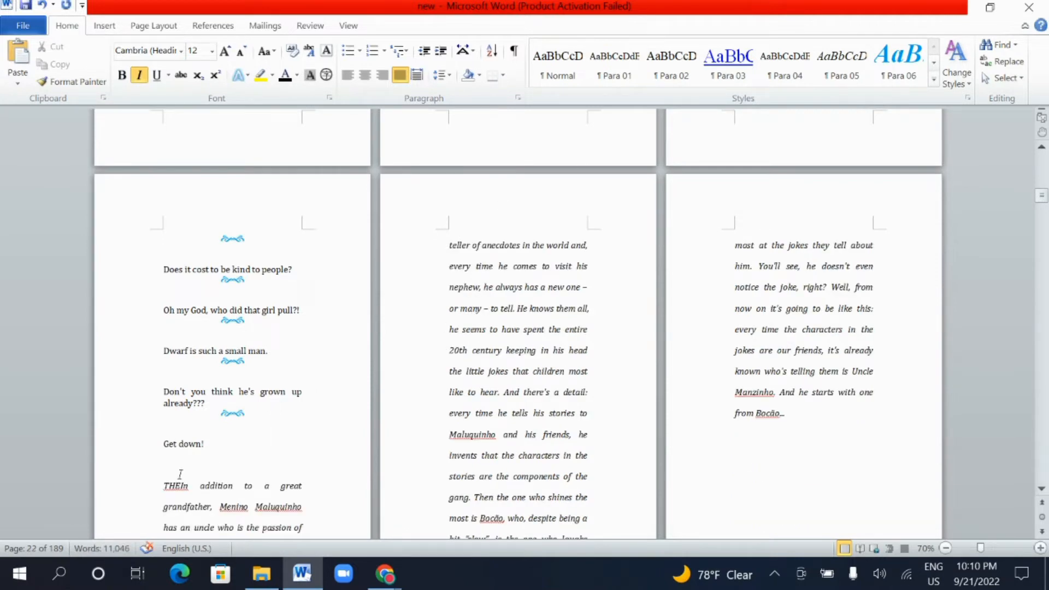
{"action": "left_click", "coordinate": [145, 493]}
{"action": "left_click", "coordinate": [163, 486]}
{"action": "left_click", "coordinate": [104, 26]}
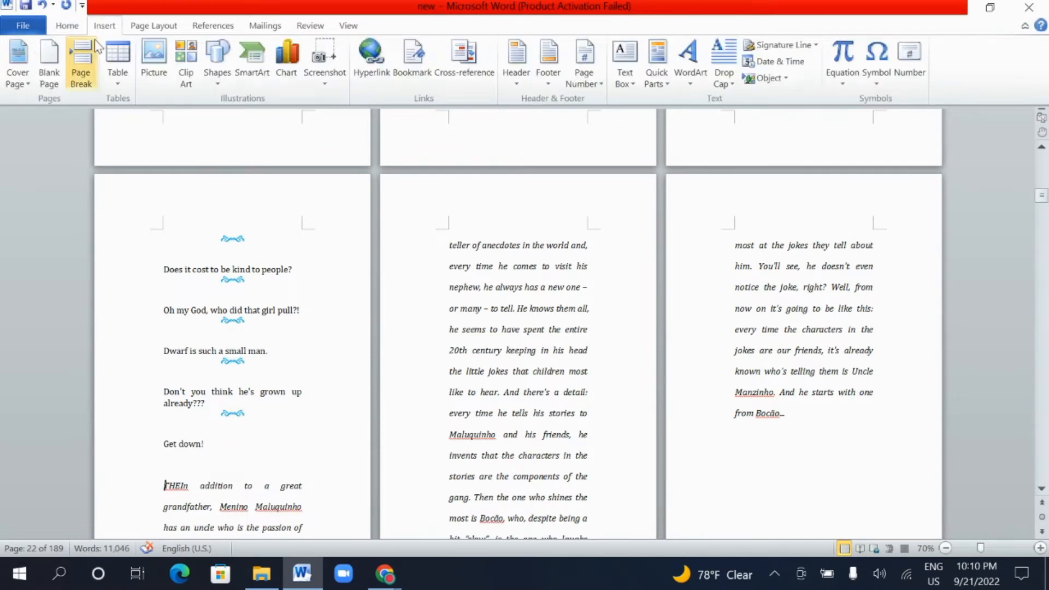
{"action": "left_click", "coordinate": [93, 64]}
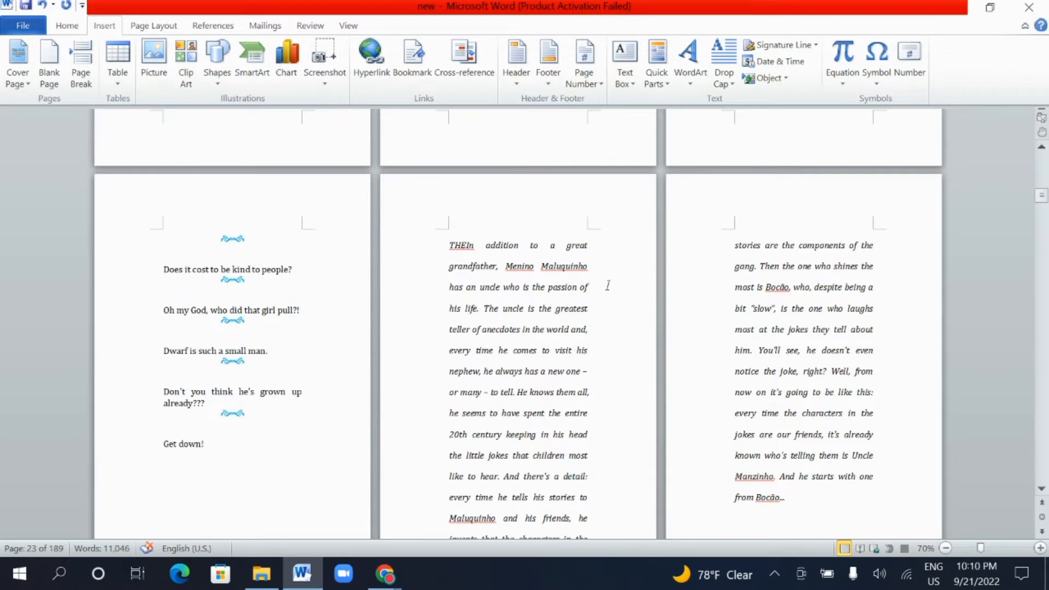
Shrink the picture of the three boys on page 25 to about 2.85" wide and reposition it roughly between the side margins.
{"action": "scroll", "coordinate": [607, 293], "scroll_direction": "down", "scroll_amount": 3}
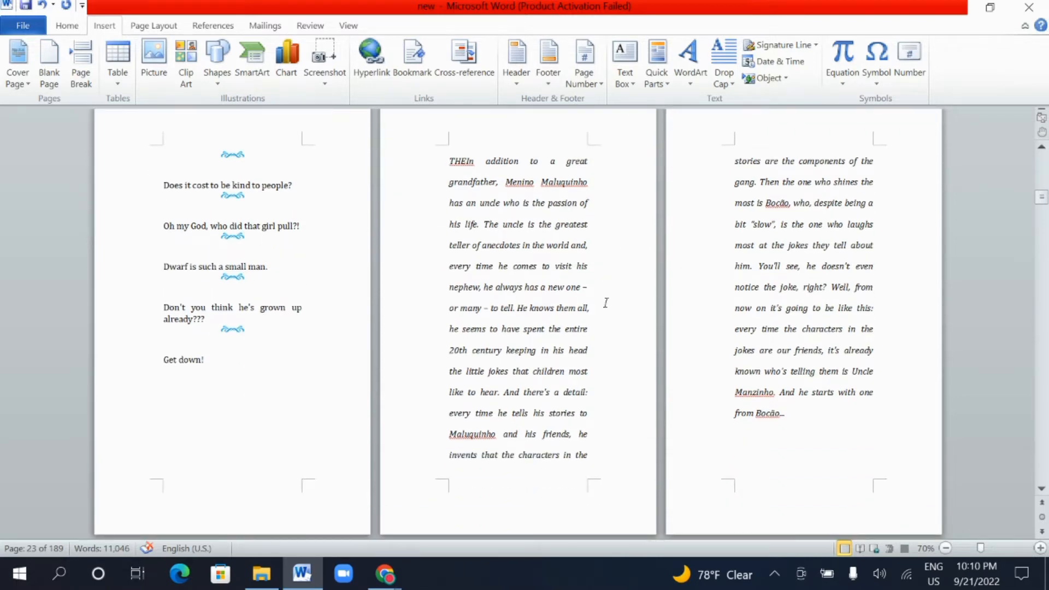
{"action": "scroll", "coordinate": [605, 302], "scroll_direction": "down", "scroll_amount": 15}
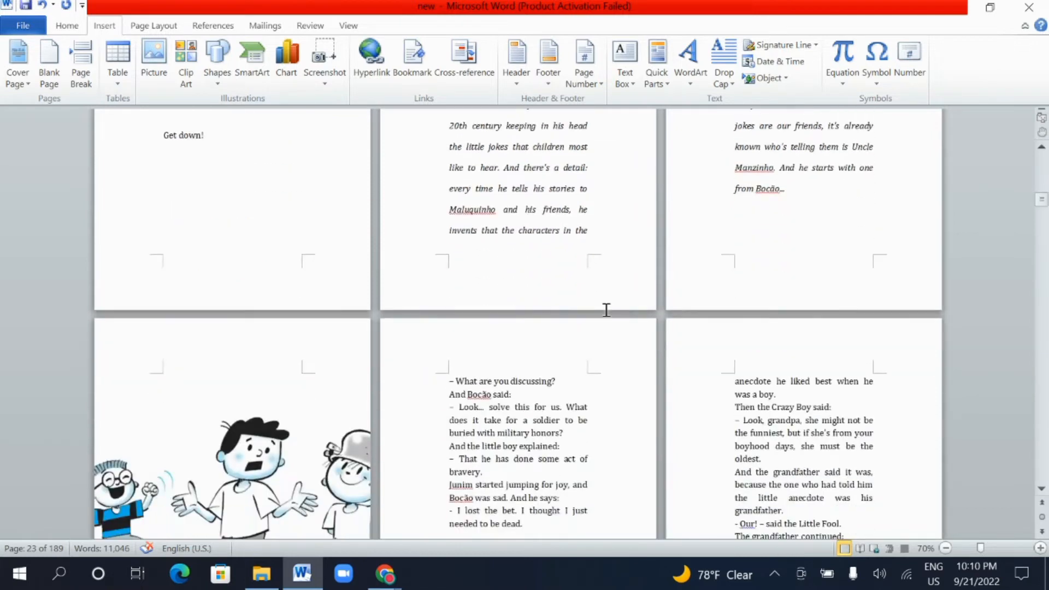
{"action": "left_click", "coordinate": [347, 359]}
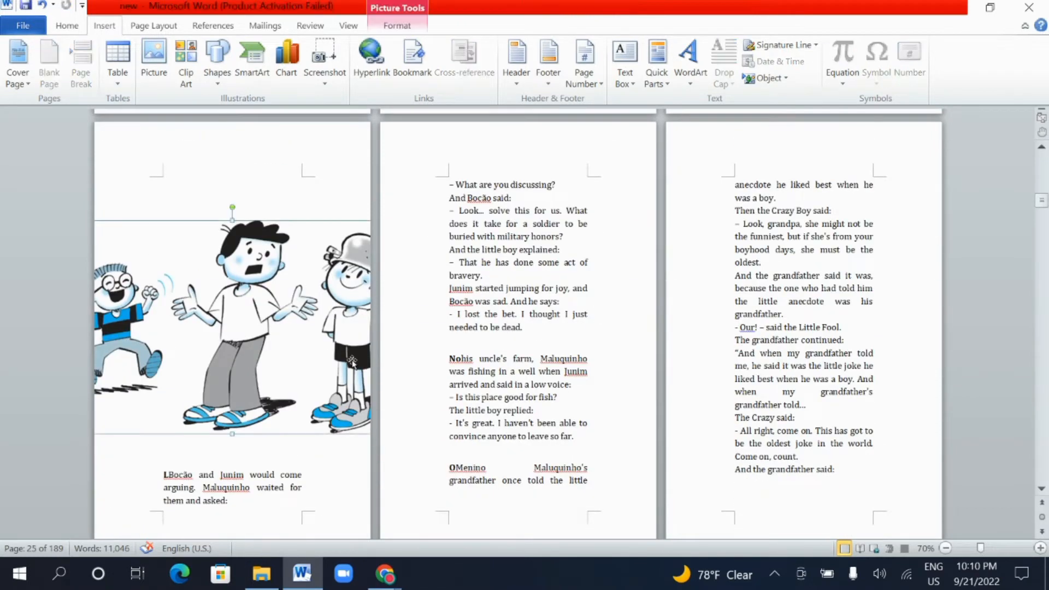
{"action": "left_click_drag", "start_coordinate": [348, 359], "coordinate": [339, 304]}
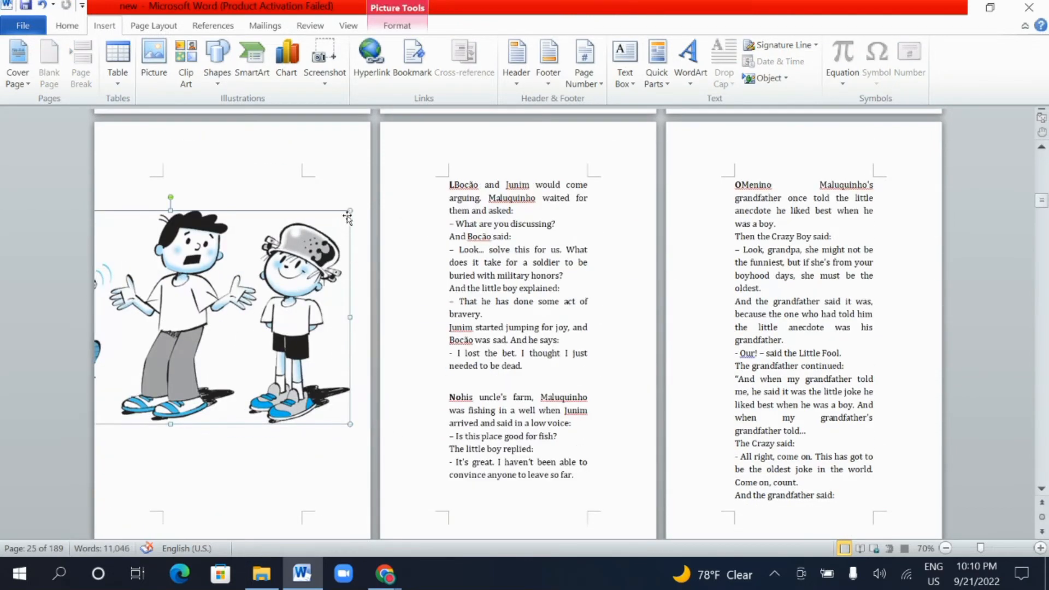
{"action": "left_click_drag", "start_coordinate": [350, 210], "coordinate": [311, 234]}
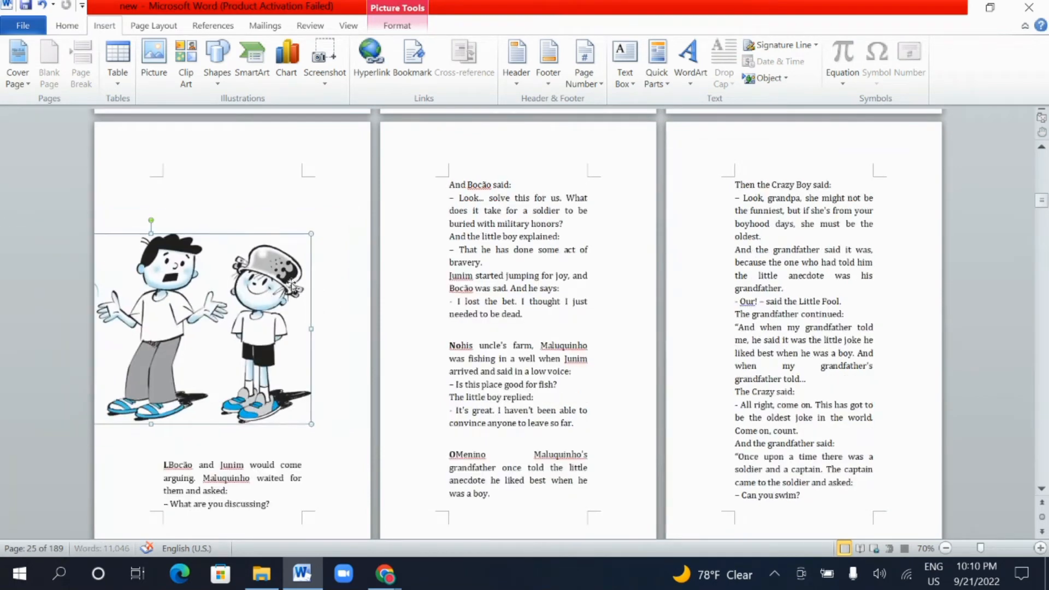
{"action": "left_click_drag", "start_coordinate": [266, 293], "coordinate": [298, 303]}
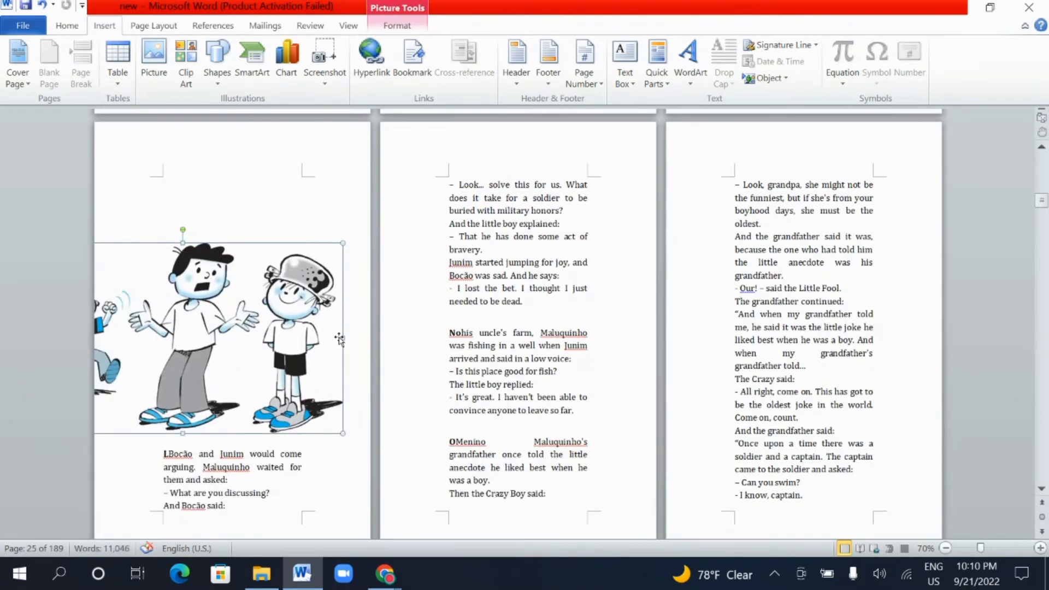
{"action": "left_click_drag", "start_coordinate": [342, 338], "coordinate": [288, 335]}
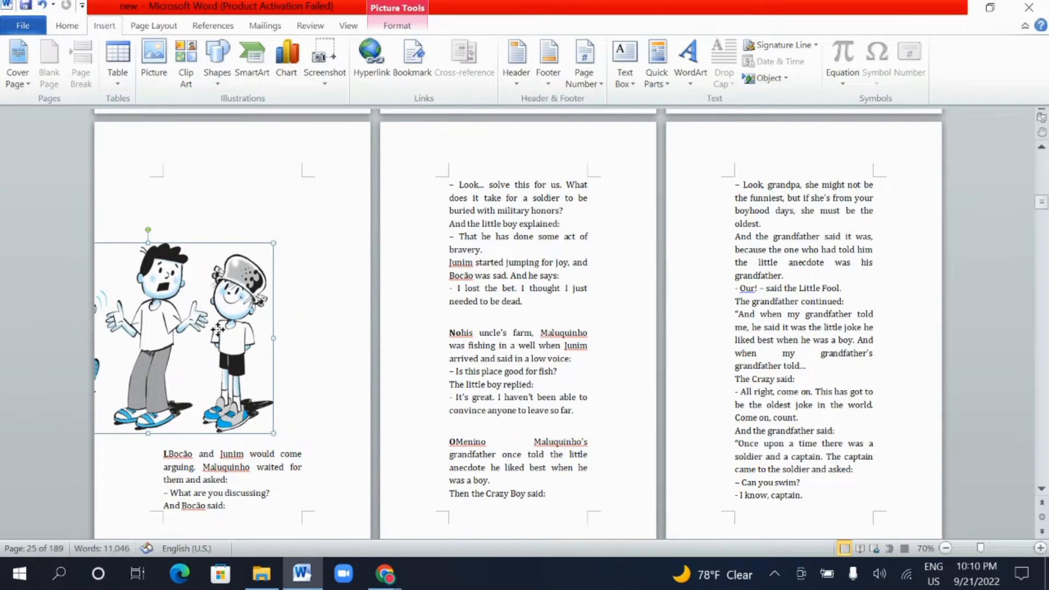
{"action": "left_click_drag", "start_coordinate": [211, 328], "coordinate": [291, 338]}
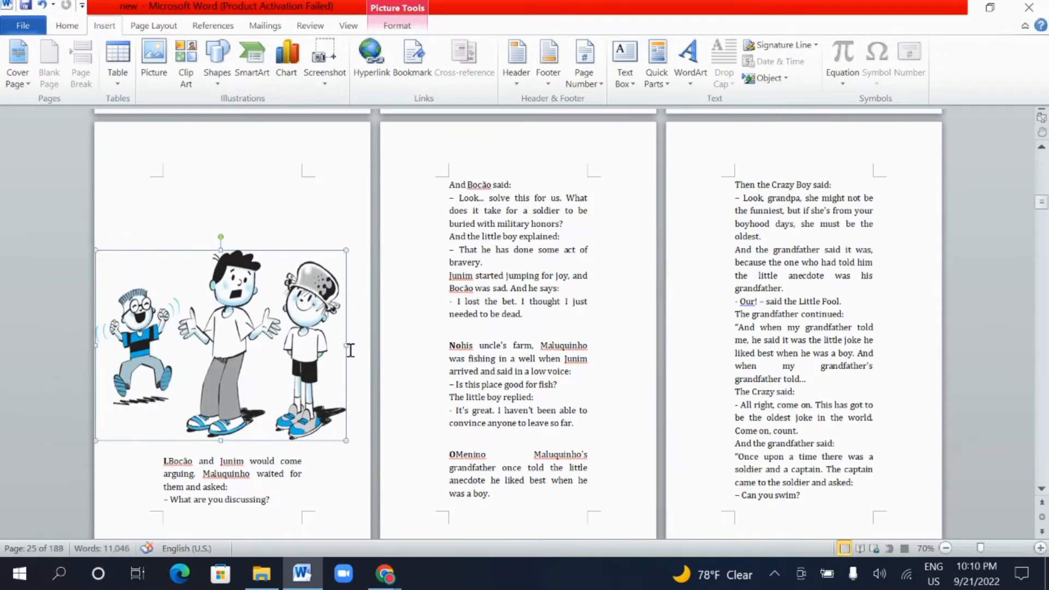
{"action": "left_click_drag", "start_coordinate": [347, 348], "coordinate": [281, 322]}
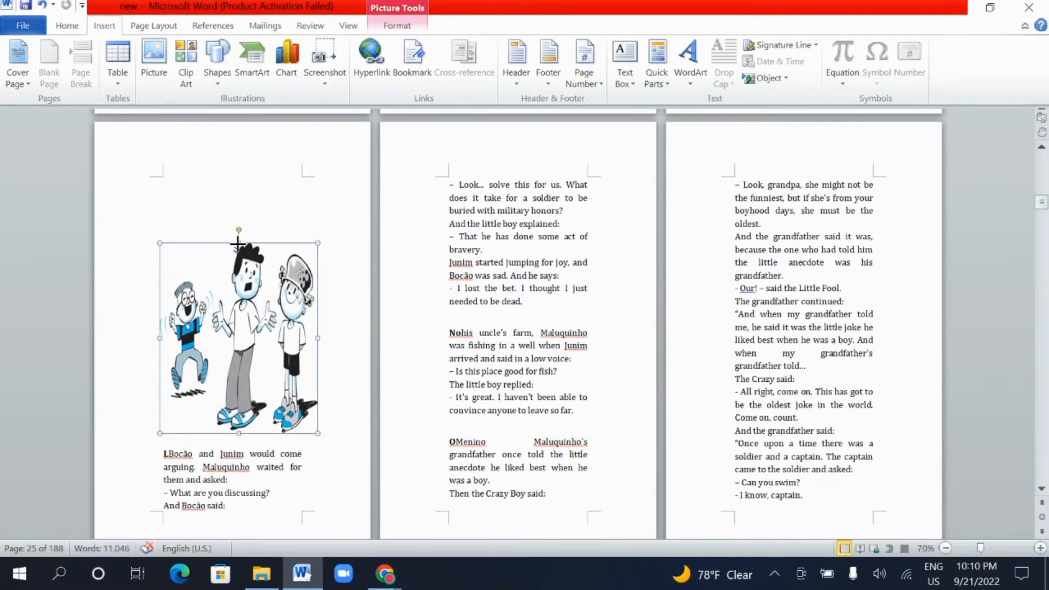
Reduce the three boys picture's height to about 2.35" and move it below the line "And the little boy explained:".
{"action": "left_click_drag", "start_coordinate": [238, 242], "coordinate": [234, 303]}
{"action": "left_click_drag", "start_coordinate": [239, 339], "coordinate": [248, 285]}
{"action": "scroll", "coordinate": [286, 312], "scroll_direction": "up", "scroll_amount": 10}
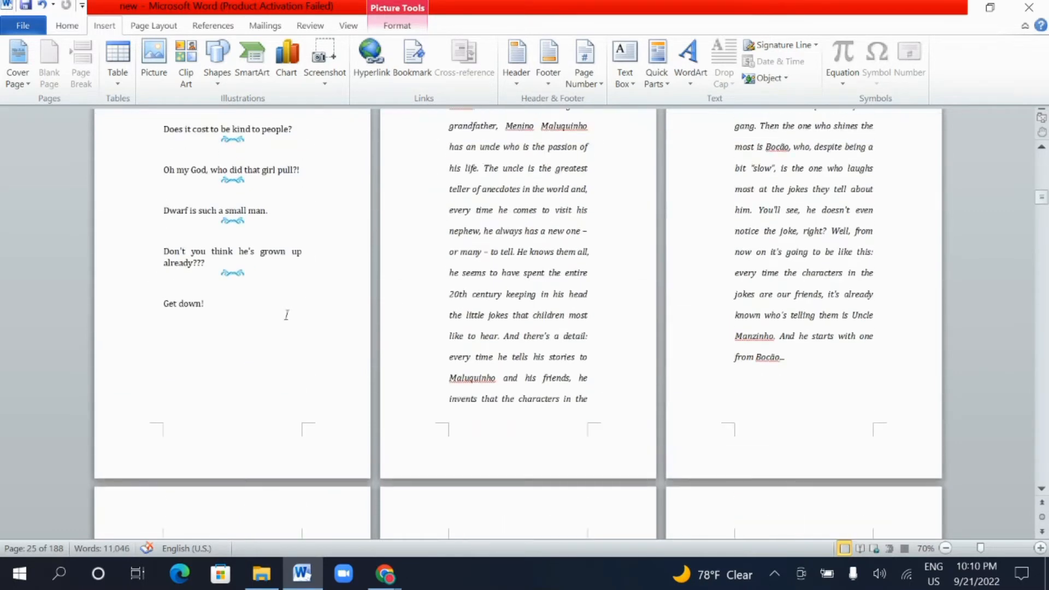
{"action": "scroll", "coordinate": [285, 314], "scroll_direction": "down", "scroll_amount": 7}
{"action": "left_click", "coordinate": [258, 341]}
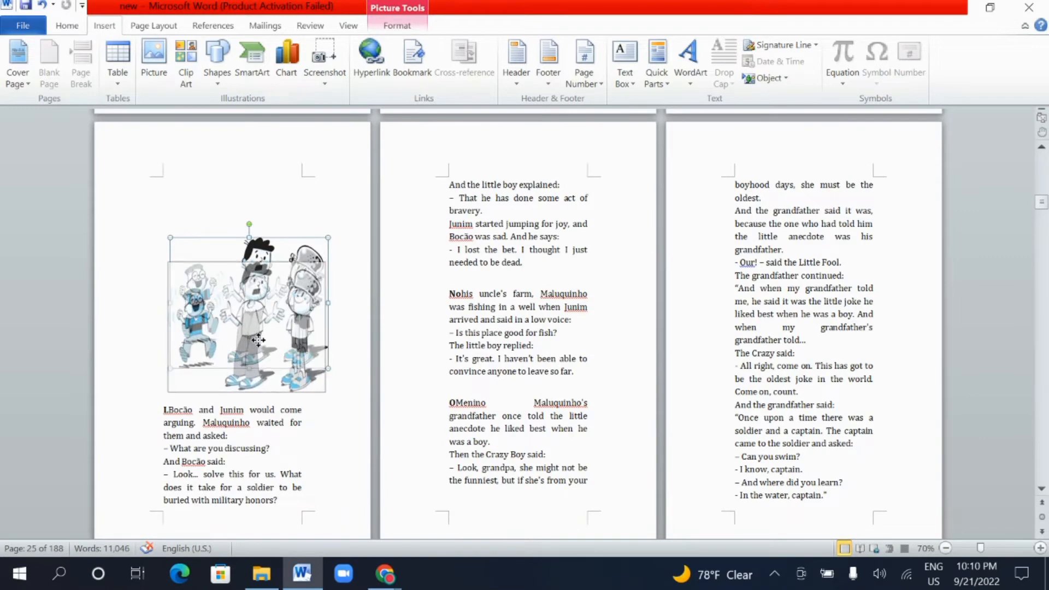
{"action": "left_click_drag", "start_coordinate": [258, 340], "coordinate": [247, 438]}
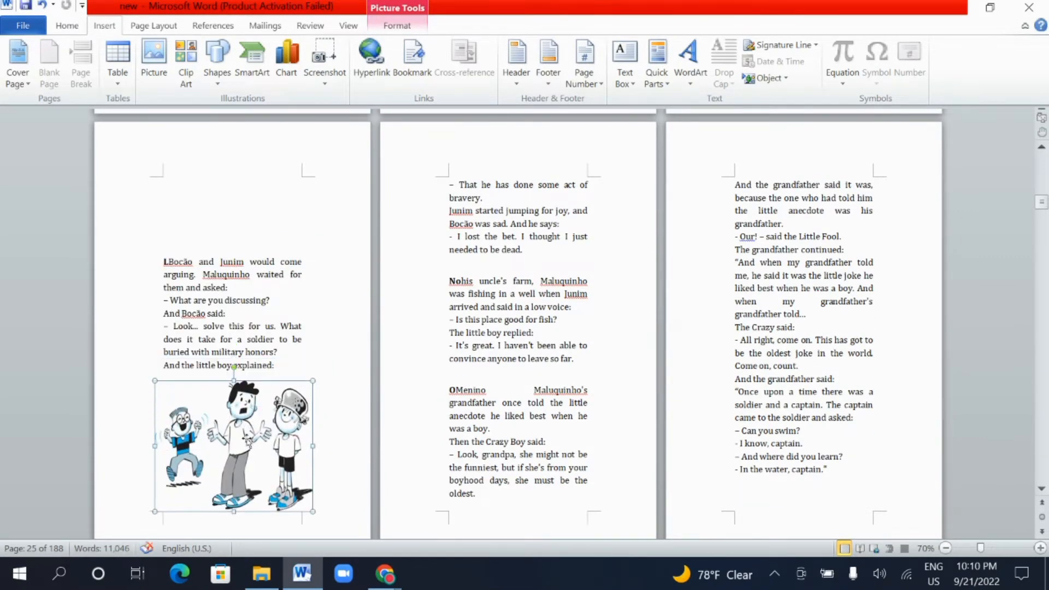
Delete the empty lines above the first paragraph on page 25.
{"action": "left_click", "coordinate": [199, 201]}
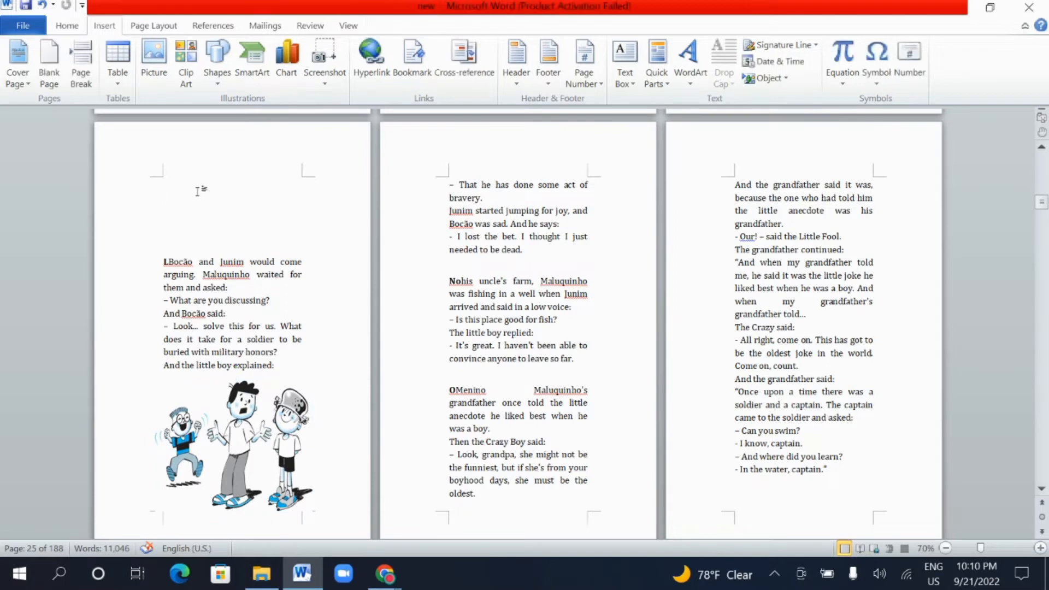
{"action": "key", "text": "Delete"}
{"action": "key", "text": "Delete"}
{"action": "key", "text": "Delete"}
{"action": "key", "text": "Delete"}
{"action": "key", "text": "Delete"}
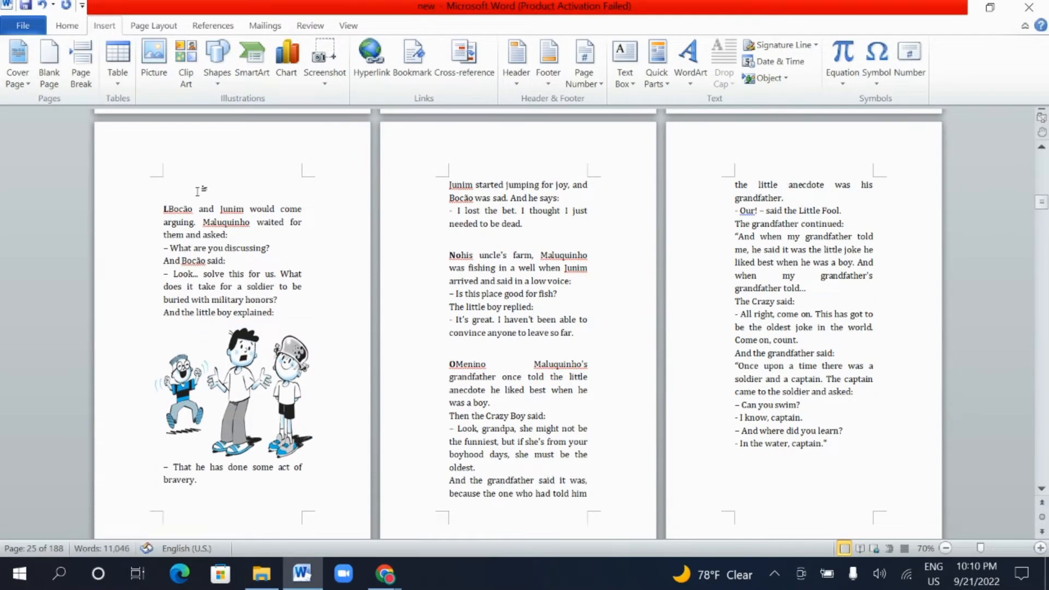
Turn the three boys picture on page 25 grayscale by removing all of its color saturation.
{"action": "left_click", "coordinate": [263, 370]}
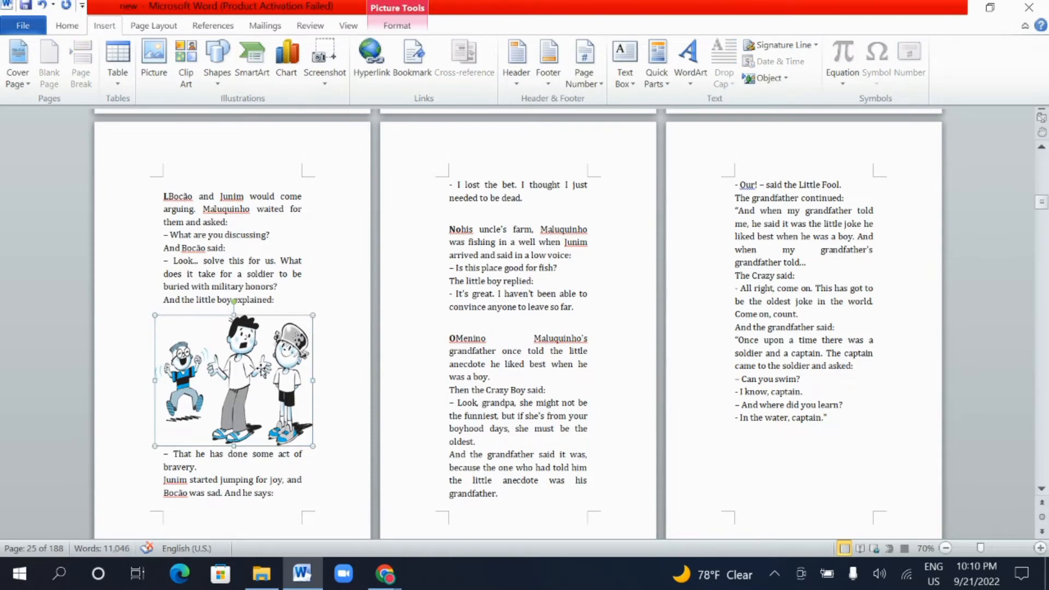
{"action": "left_click", "coordinate": [407, 25]}
{"action": "left_click", "coordinate": [130, 58]}
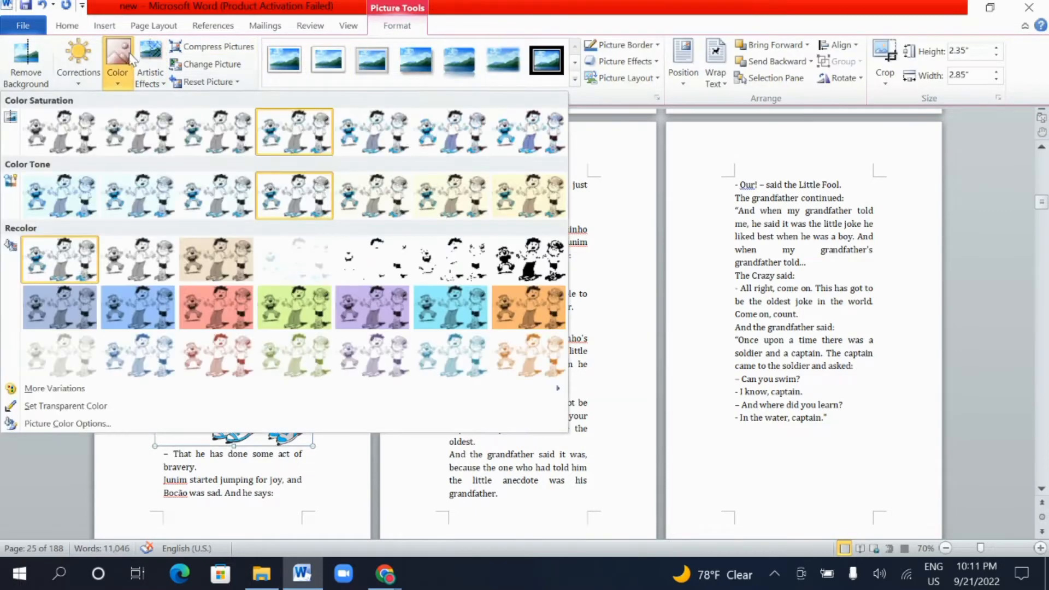
{"action": "left_click", "coordinate": [59, 131]}
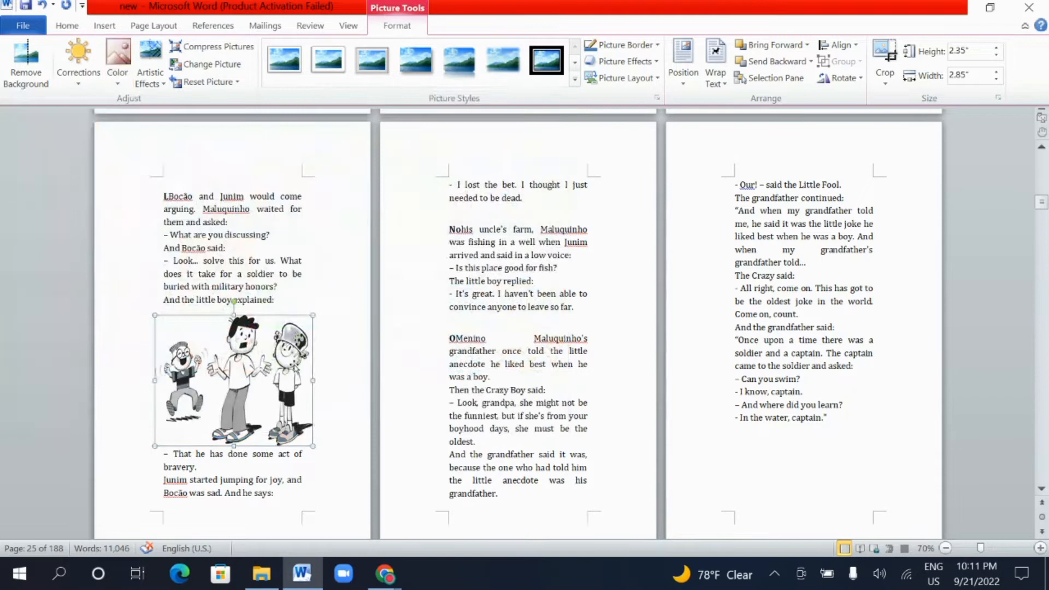
Narrow the three boys picture to about 2.78" from its outer edge and shift it slightly down the page.
{"action": "left_click", "coordinate": [328, 352]}
{"action": "left_click", "coordinate": [218, 348]}
{"action": "left_click_drag", "start_coordinate": [157, 382], "coordinate": [159, 380]}
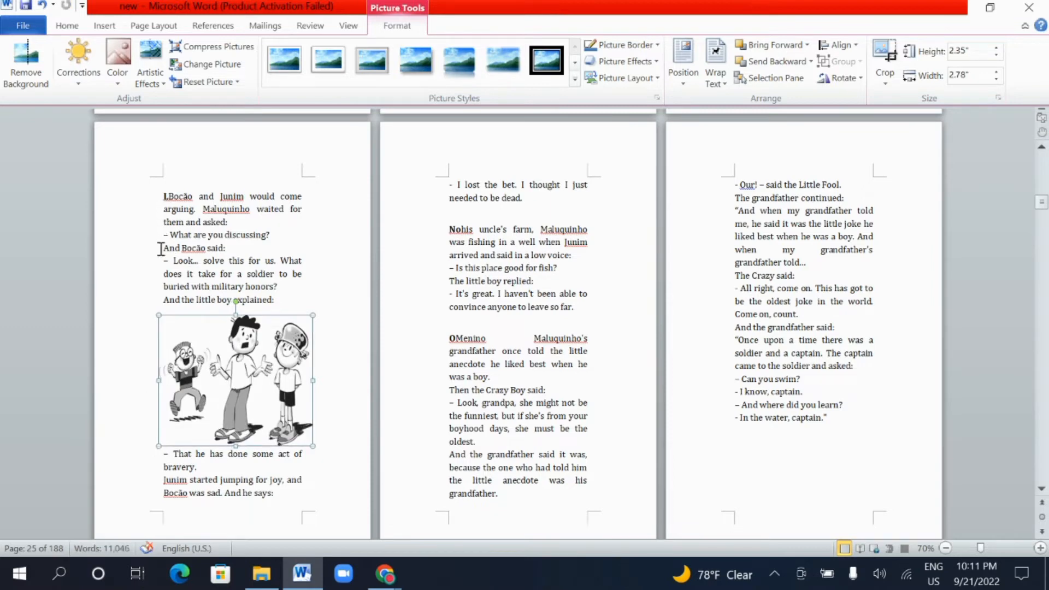
{"action": "left_click_drag", "start_coordinate": [157, 321], "coordinate": [158, 331]}
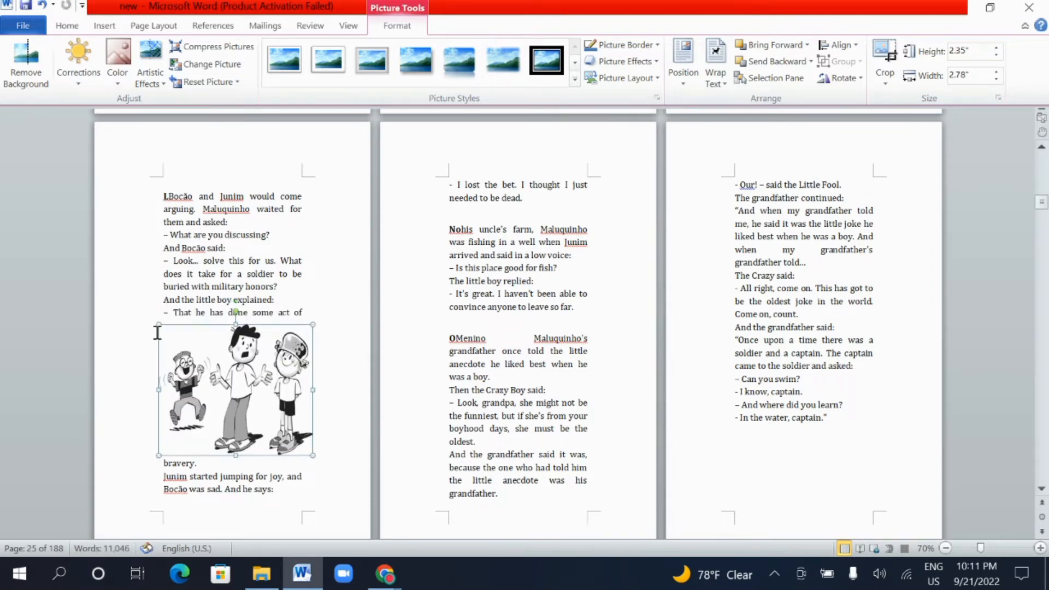
Move the three boys picture on page 25 below the line "Bocão was sad. And he says:" and narrow it to about 2.57".
{"action": "left_click_drag", "start_coordinate": [202, 388], "coordinate": [205, 431]}
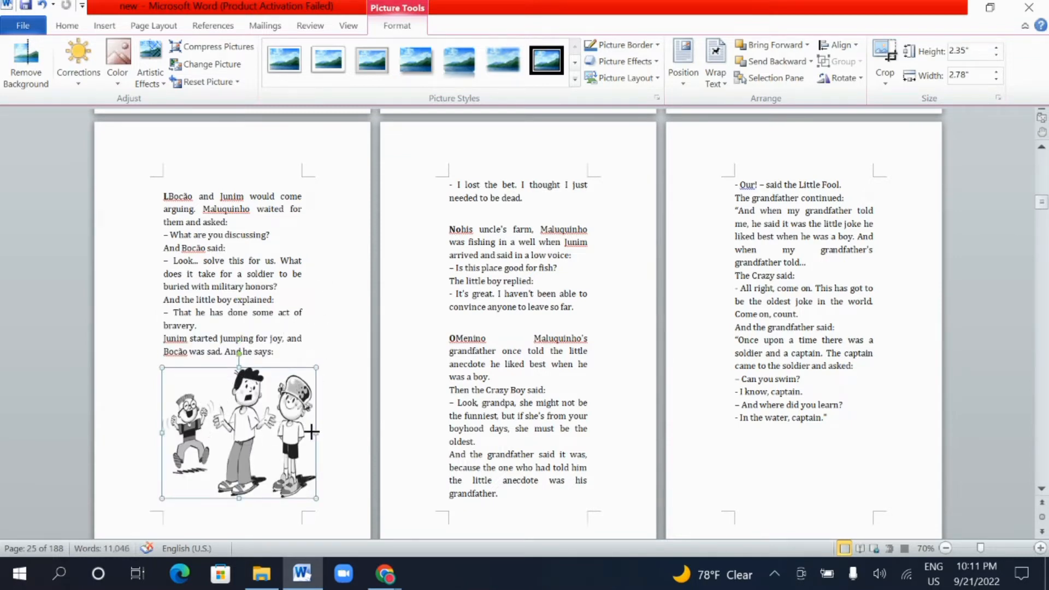
{"action": "left_click_drag", "start_coordinate": [312, 432], "coordinate": [305, 430]}
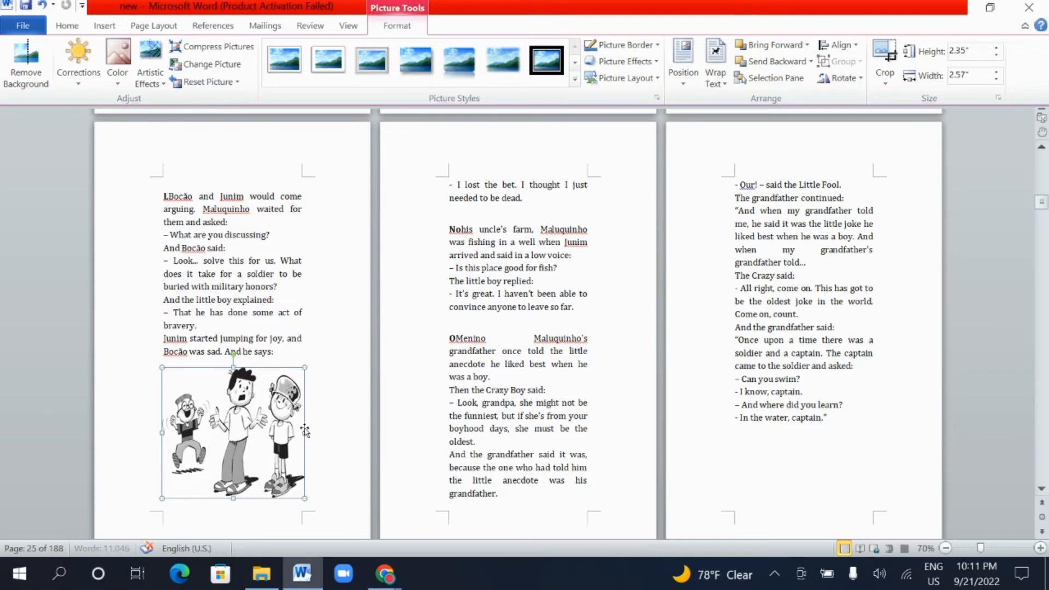
{"action": "left_click", "coordinate": [330, 389]}
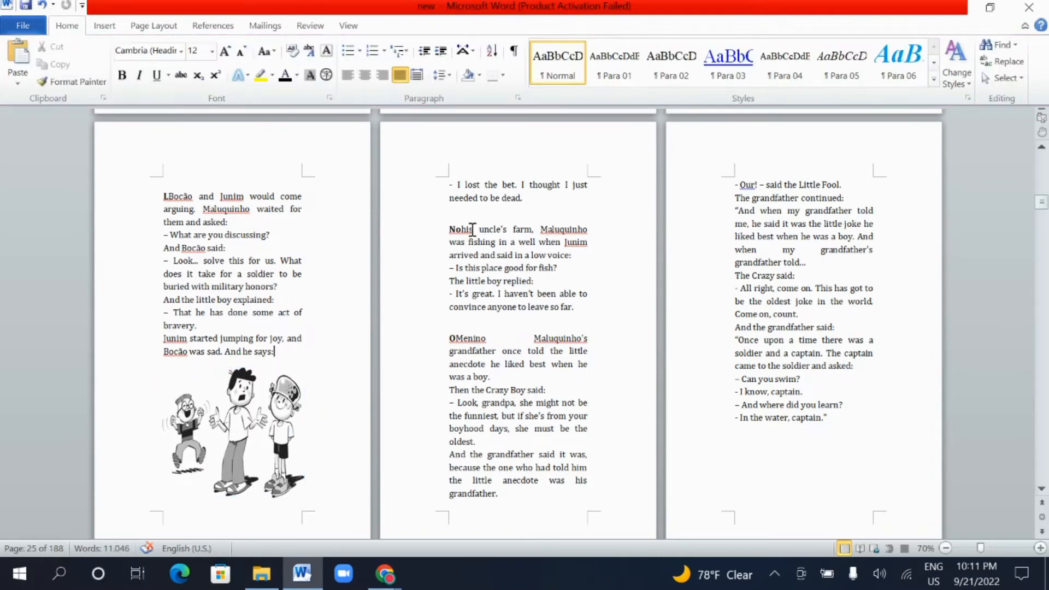
Correct the misspelled word "Nohis" to "No his" at the start of the uncle's farm paragraph on page 26.
{"action": "left_click", "coordinate": [533, 216]}
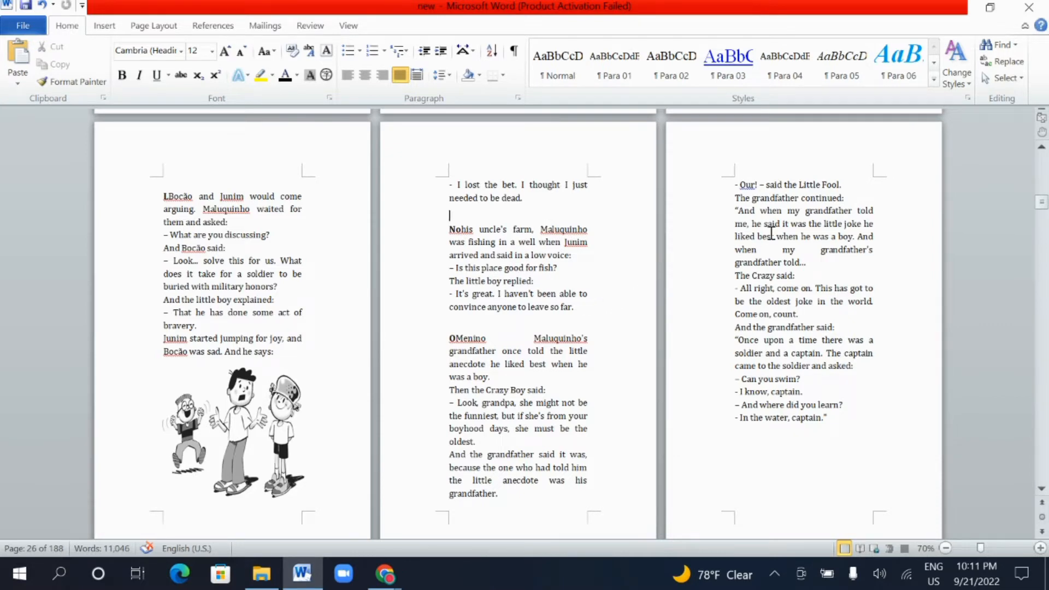
{"action": "scroll", "coordinate": [770, 243], "scroll_direction": "down", "scroll_amount": 3}
{"action": "scroll", "coordinate": [702, 276], "scroll_direction": "up", "scroll_amount": 3}
{"action": "right_click", "coordinate": [461, 230]}
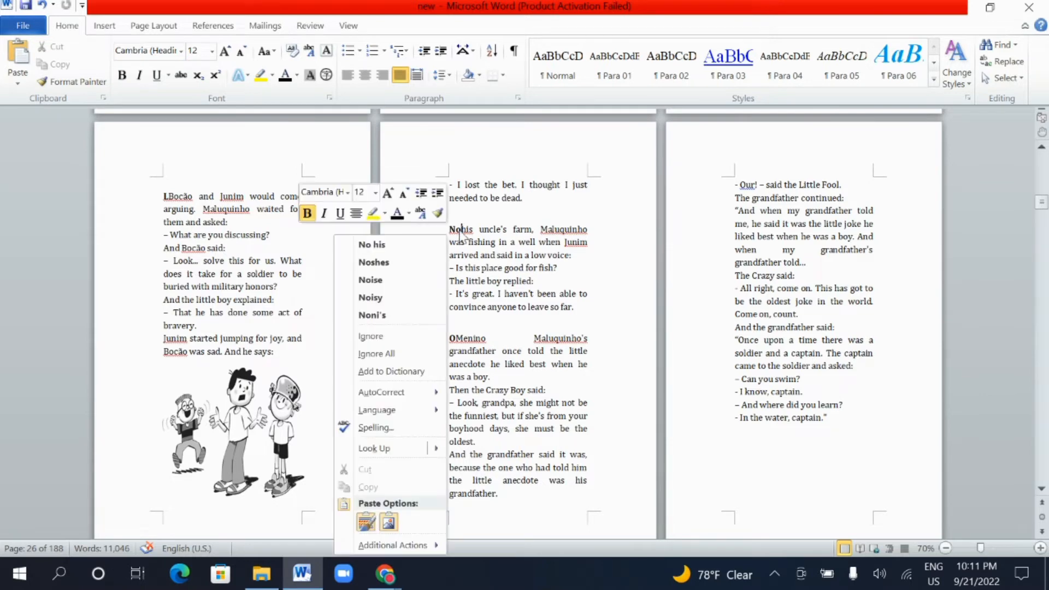
{"action": "left_click", "coordinate": [411, 247]}
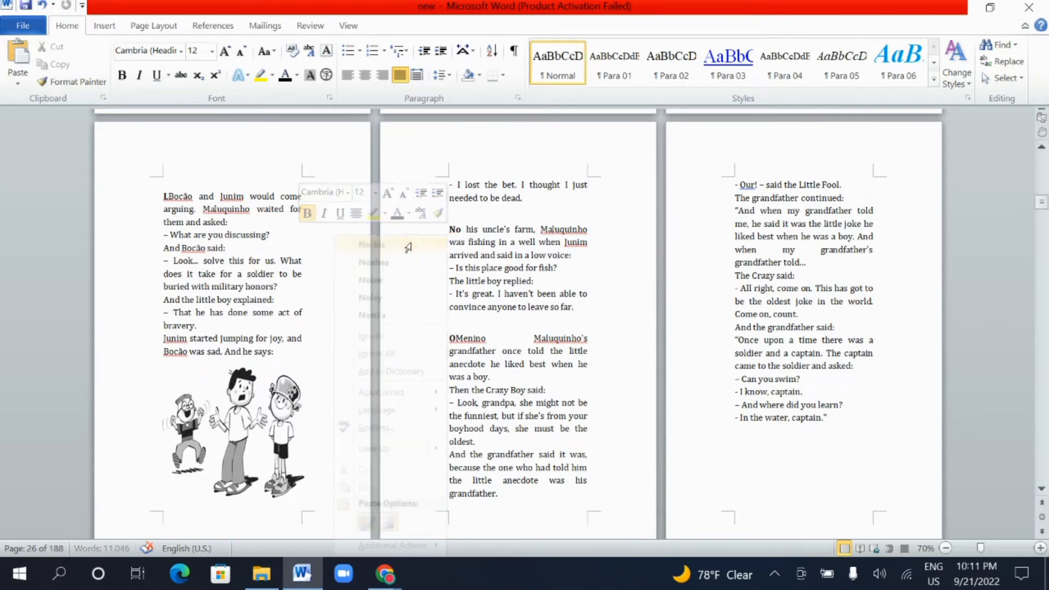
Check the spelling suggestions for "Maluquinho" in the uncle's farm paragraph on page 26.
{"action": "right_click", "coordinate": [568, 233]}
{"action": "left_click", "coordinate": [562, 274]}
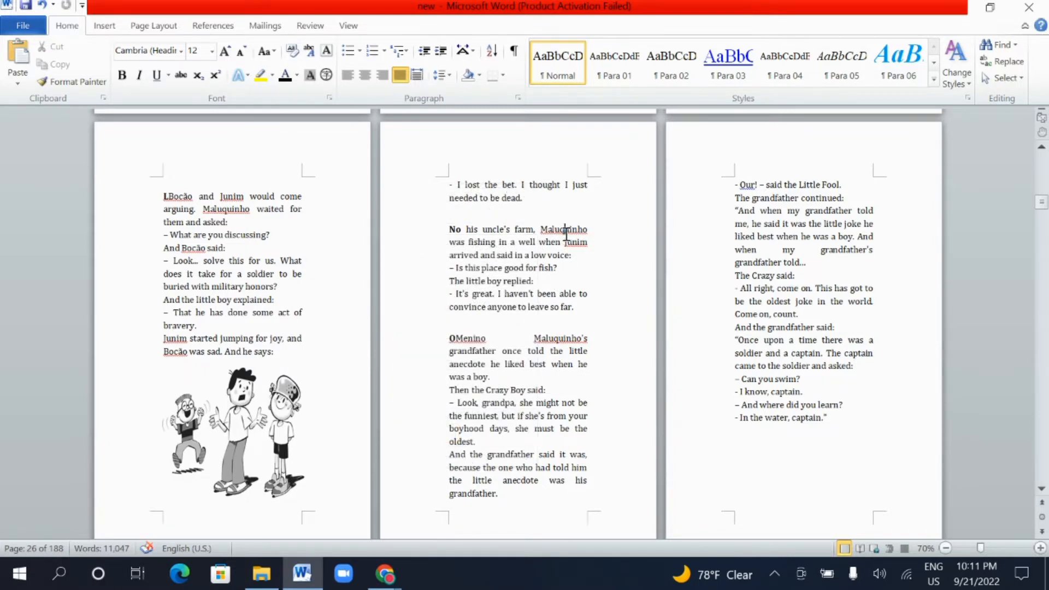
{"action": "right_click", "coordinate": [567, 230]}
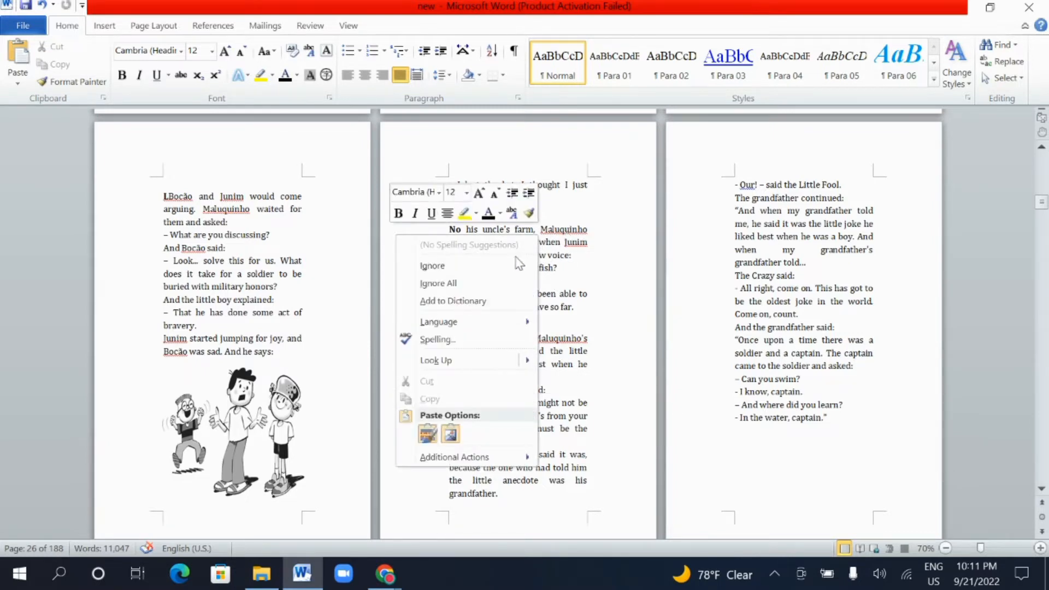
{"action": "left_click", "coordinate": [563, 298]}
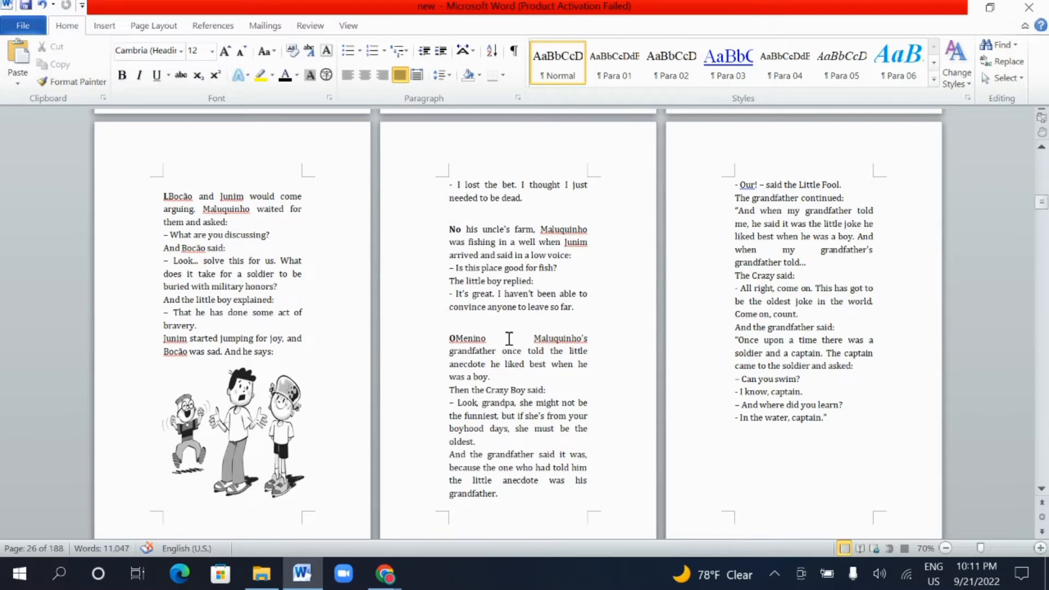
Replace "OMenino" on page 26 with the spelling suggestion "Omening" and check the suggestions for "Maluquinho's".
{"action": "right_click", "coordinate": [477, 339]}
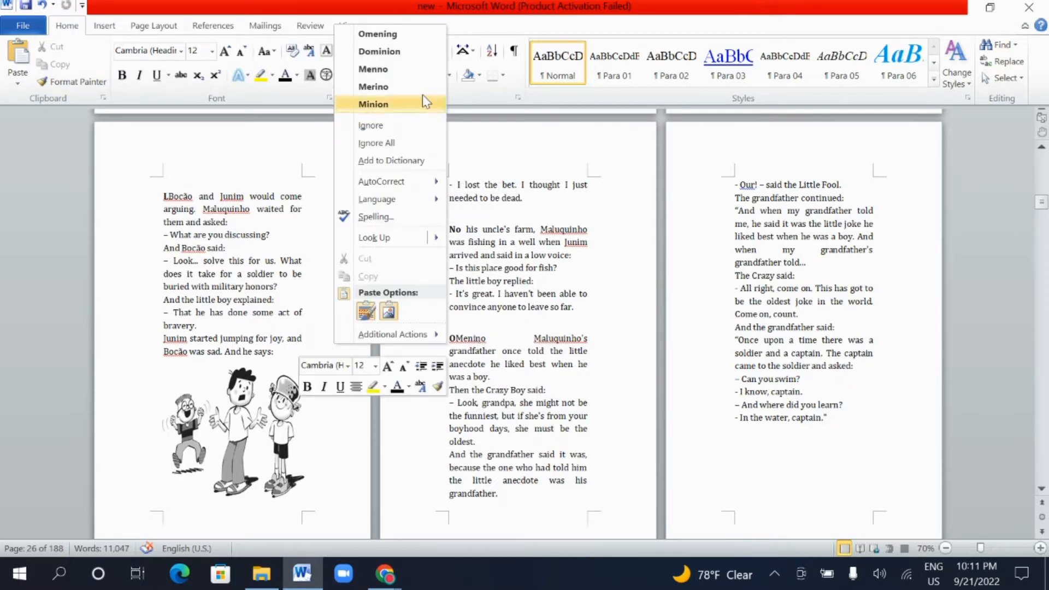
{"action": "left_click", "coordinate": [424, 38]}
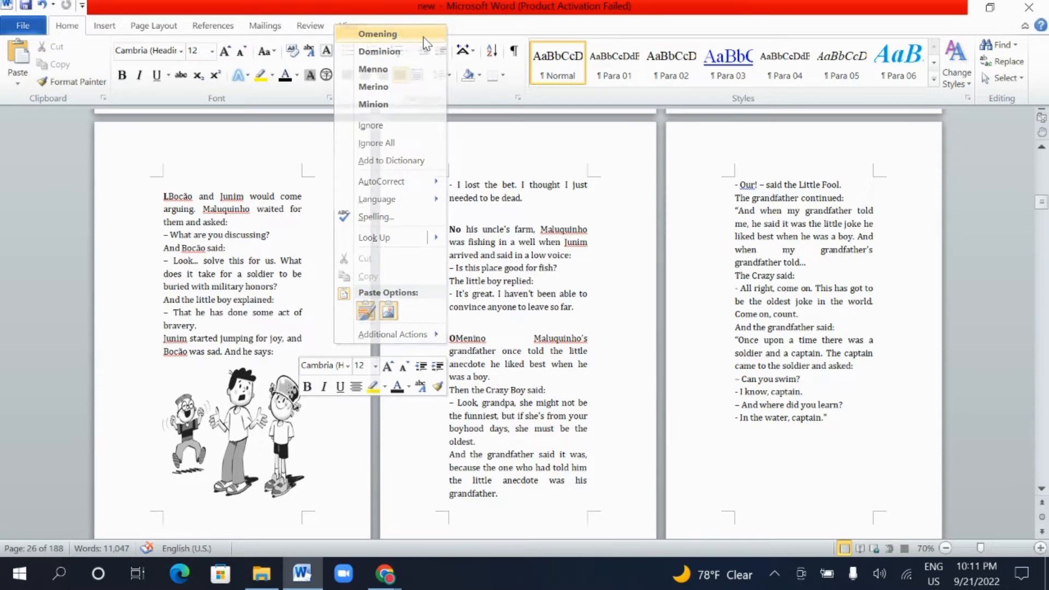
{"action": "right_click", "coordinate": [554, 338]}
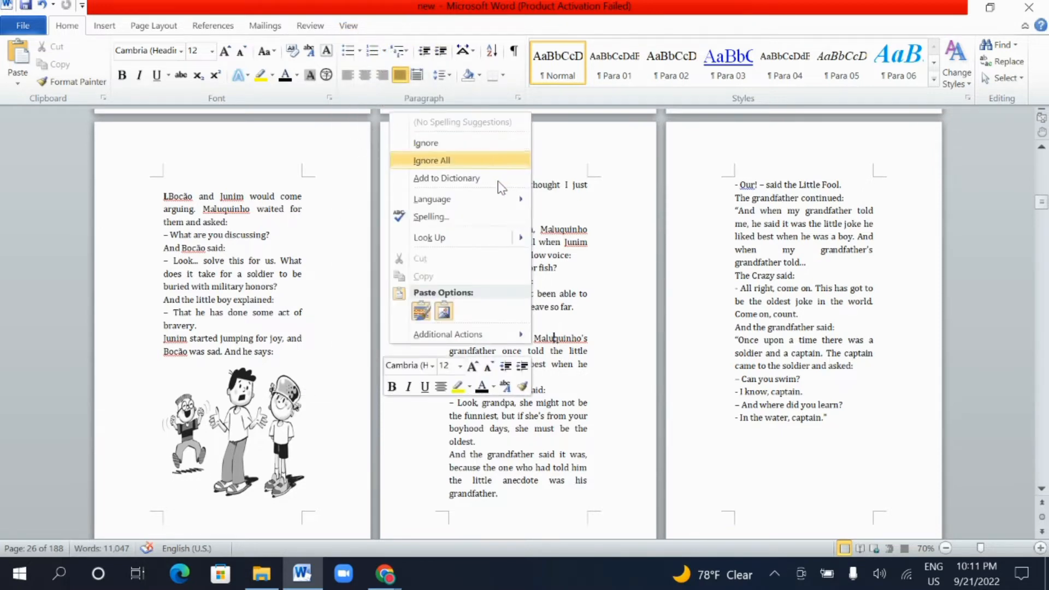
{"action": "key", "text": "Escape"}
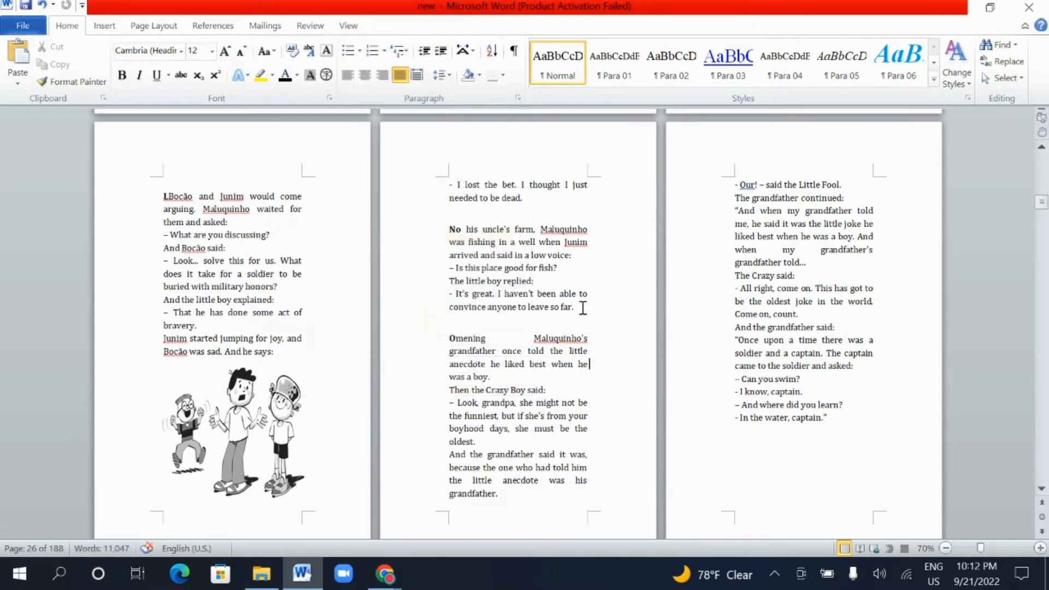
Move the boy and grandfather armchair picture on page 28 toward the margins and shrink it to about 2.01" high.
{"action": "scroll", "coordinate": [583, 308], "scroll_direction": "down", "scroll_amount": 10}
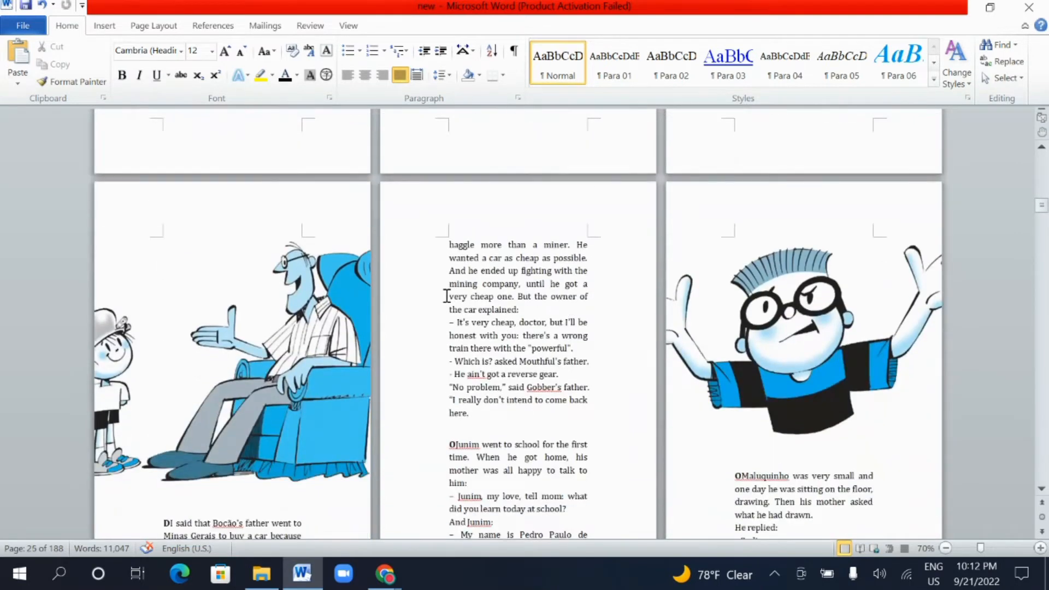
{"action": "scroll", "coordinate": [630, 300], "scroll_direction": "down", "scroll_amount": 4}
{"action": "scroll", "coordinate": [540, 302], "scroll_direction": "up", "scroll_amount": 3}
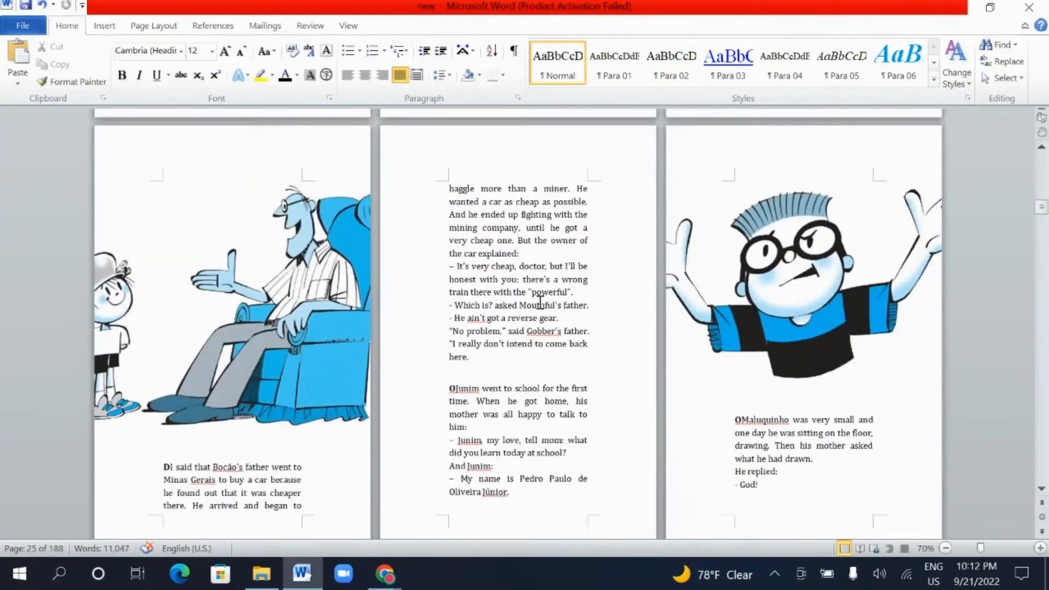
{"action": "scroll", "coordinate": [540, 303], "scroll_direction": "up", "scroll_amount": 2}
{"action": "left_click", "coordinate": [307, 319]}
{"action": "left_click_drag", "start_coordinate": [307, 318], "coordinate": [232, 302]}
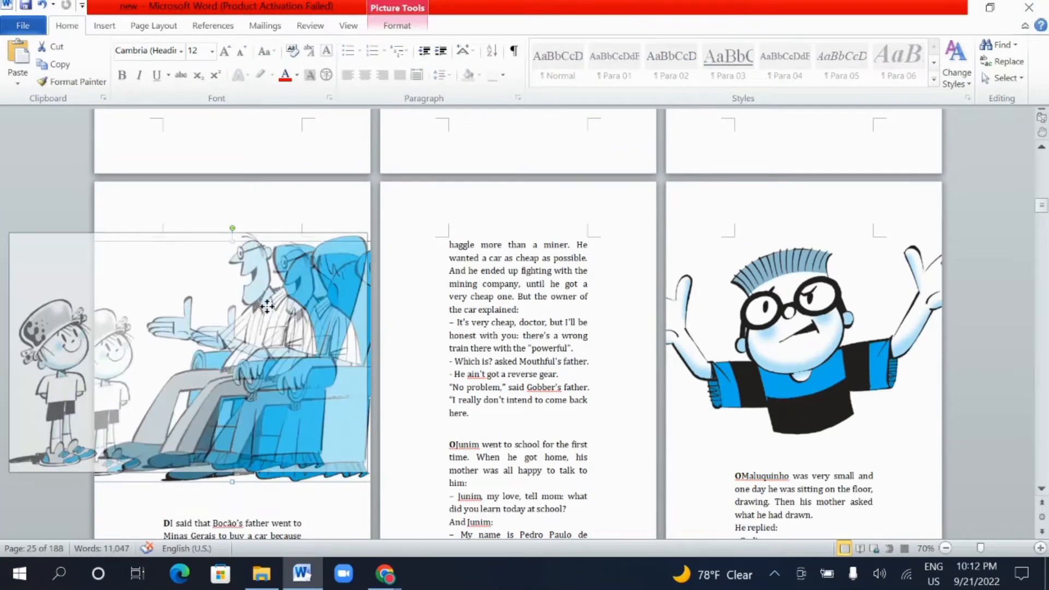
{"action": "left_click_drag", "start_coordinate": [340, 219], "coordinate": [315, 257]}
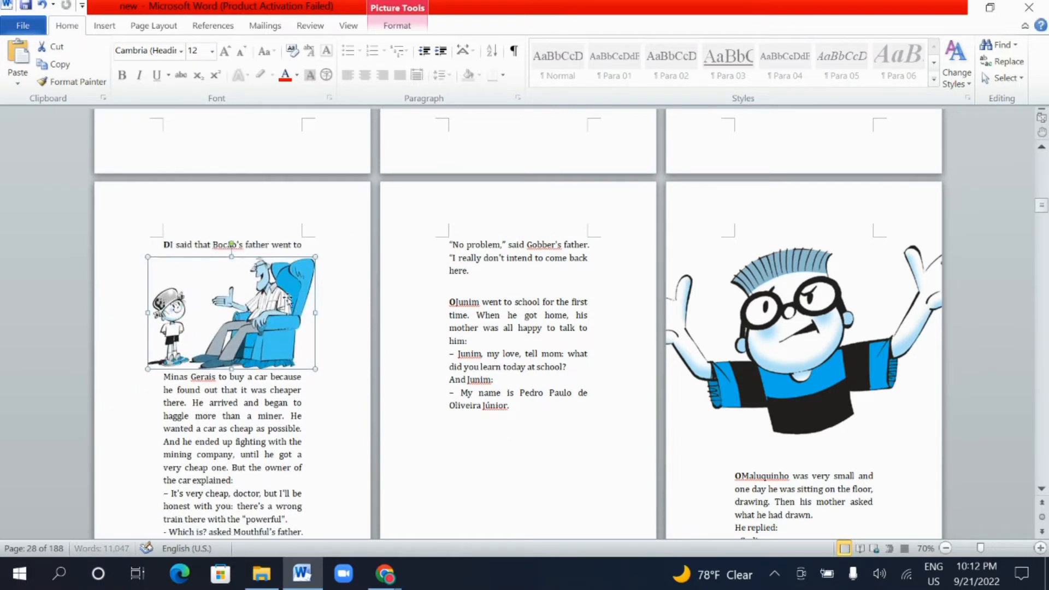
Narrow the armchair picture to about 2.47" and place it below the paragraph ending "I really don't intend to come back here.".
{"action": "left_click_drag", "start_coordinate": [315, 314], "coordinate": [273, 460]}
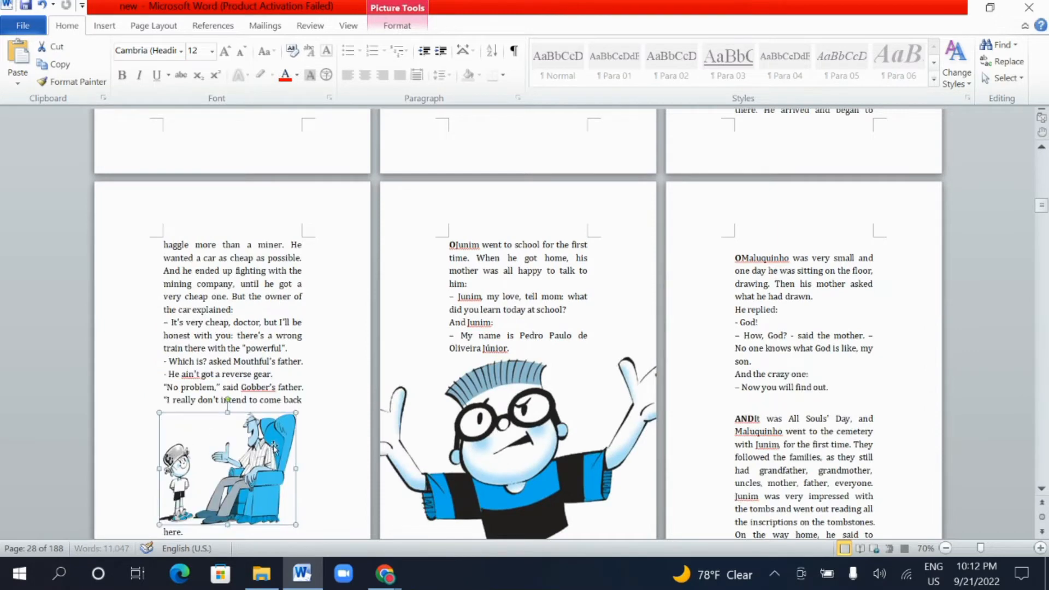
{"action": "scroll", "coordinate": [279, 430], "scroll_direction": "down", "scroll_amount": 3}
{"action": "mouse_move", "coordinate": [261, 384]}
{"action": "left_mouse_down"}
{"action": "mouse_move", "coordinate": [266, 395]}
{"action": "mouse_move", "coordinate": [258, 373]}
{"action": "left_mouse_up"}
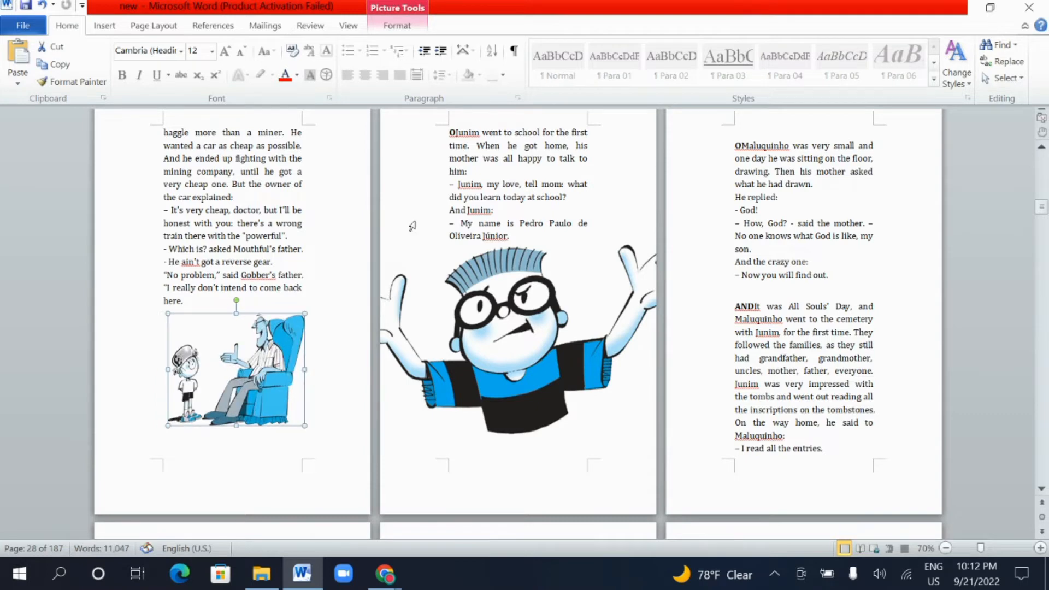
Turn the armchair picture on page 28 grayscale by removing all of its color saturation.
{"action": "left_click", "coordinate": [397, 24]}
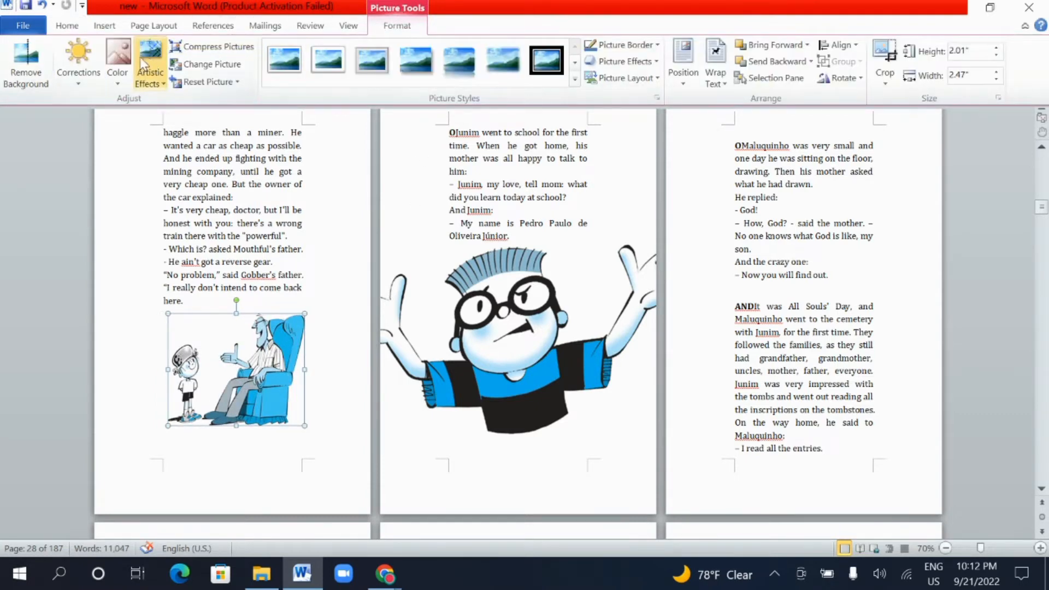
{"action": "left_click", "coordinate": [117, 60]}
{"action": "left_click", "coordinate": [54, 125]}
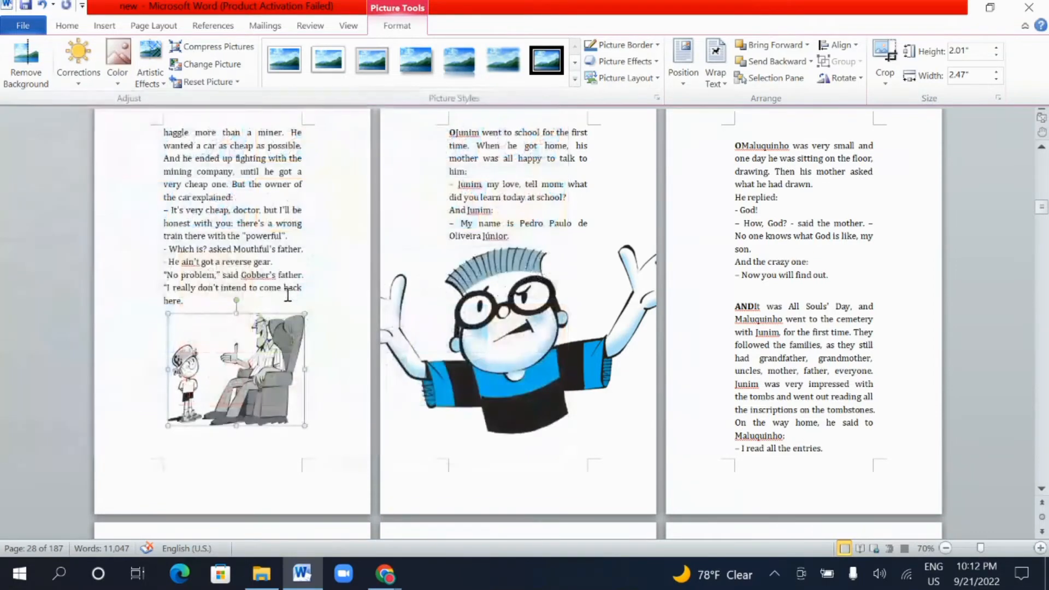
Look through the pages from page 28 into the elephants chapter for oversized color pictures and elephant ornaments.
{"action": "scroll", "coordinate": [476, 371], "scroll_direction": "down", "scroll_amount": 4}
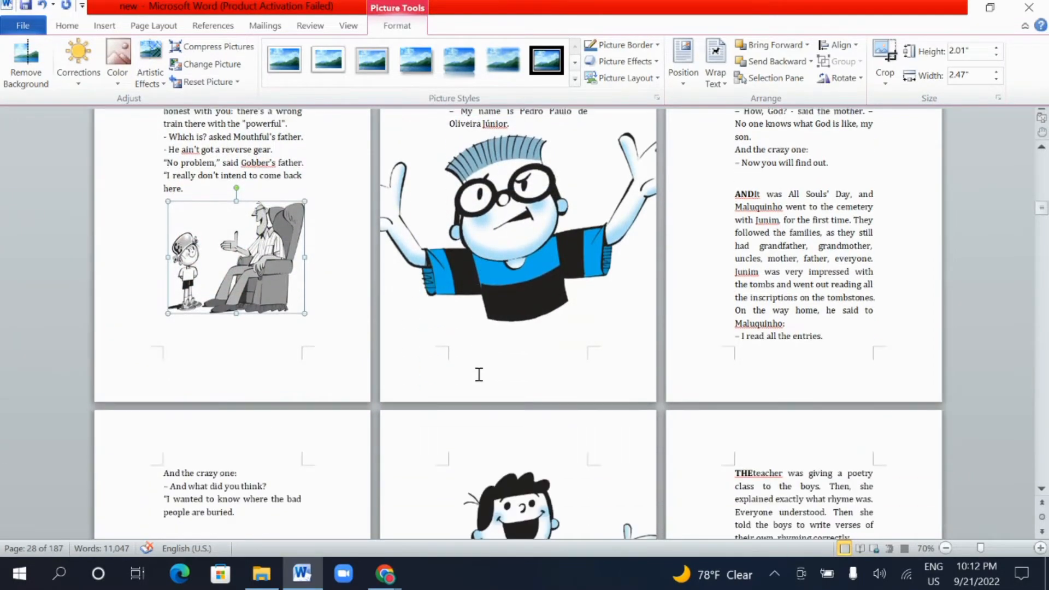
{"action": "scroll", "coordinate": [497, 371], "scroll_direction": "up", "scroll_amount": 6}
{"action": "scroll", "coordinate": [542, 328], "scroll_direction": "down", "scroll_amount": 12}
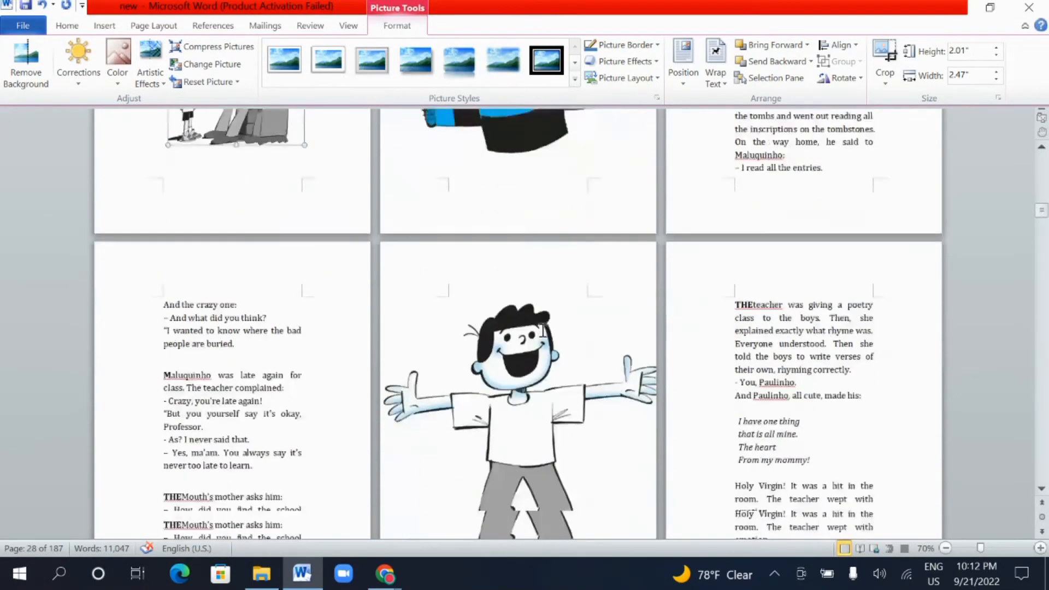
{"action": "scroll", "coordinate": [539, 332], "scroll_direction": "down", "scroll_amount": 20}
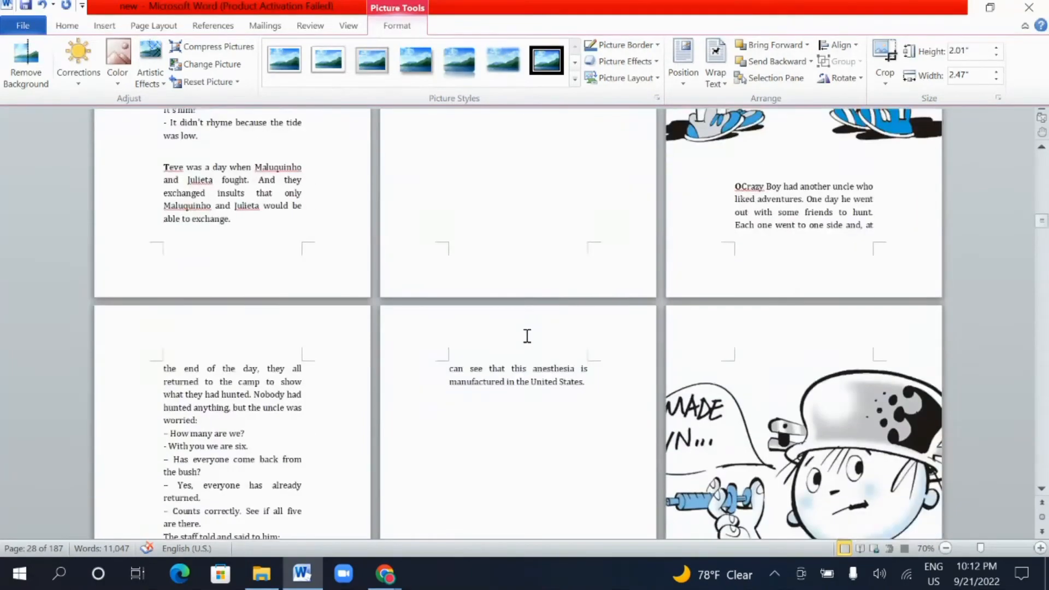
{"action": "scroll", "coordinate": [527, 336], "scroll_direction": "down", "scroll_amount": 20}
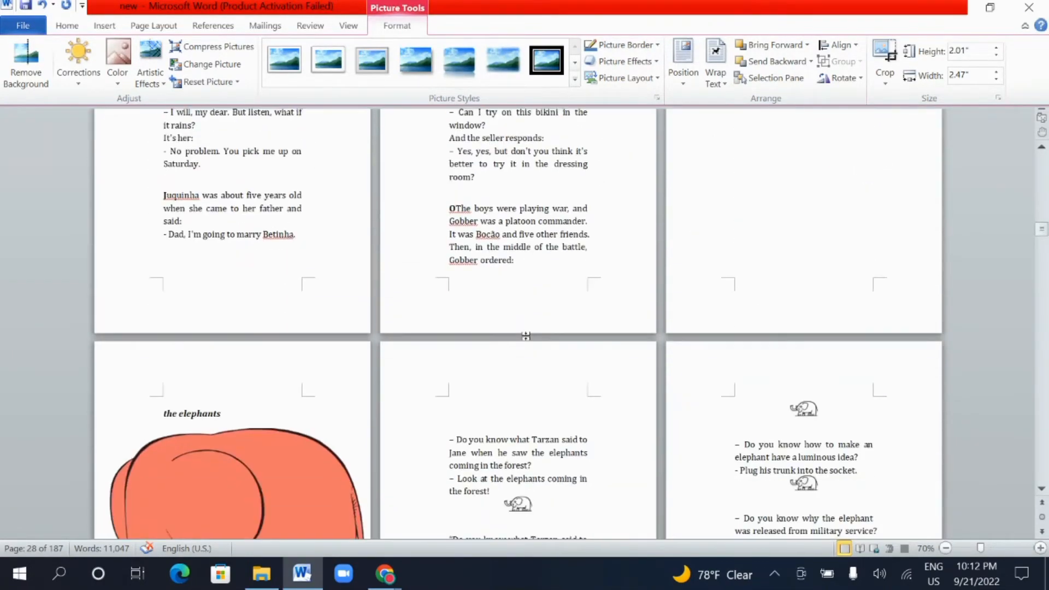
{"action": "scroll", "coordinate": [526, 335], "scroll_direction": "down", "scroll_amount": 15}
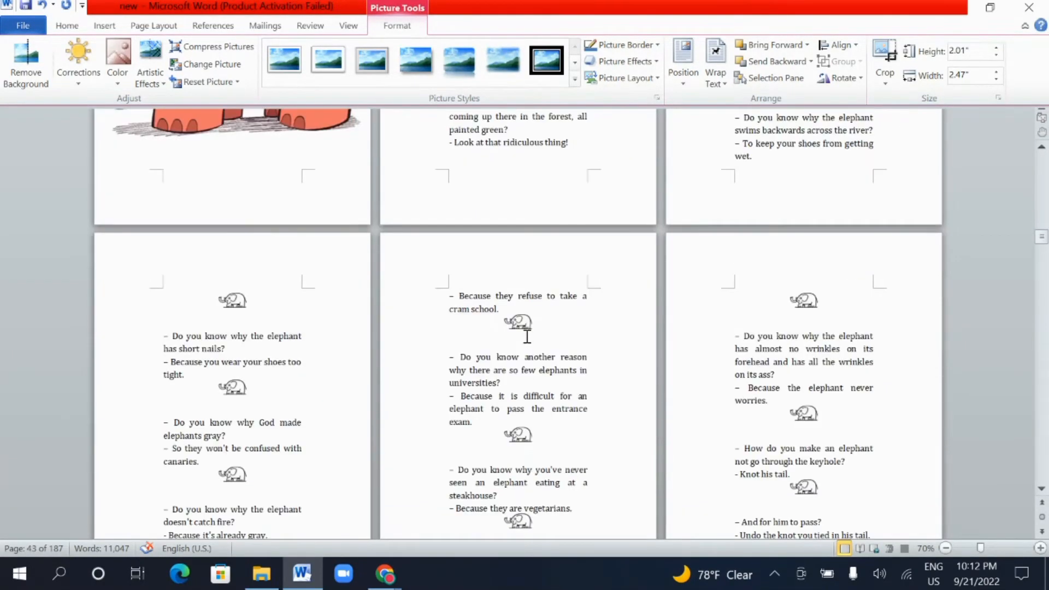
{"action": "scroll", "coordinate": [528, 337], "scroll_direction": "down", "scroll_amount": 5}
{"action": "scroll", "coordinate": [527, 336], "scroll_direction": "down", "scroll_amount": 9}
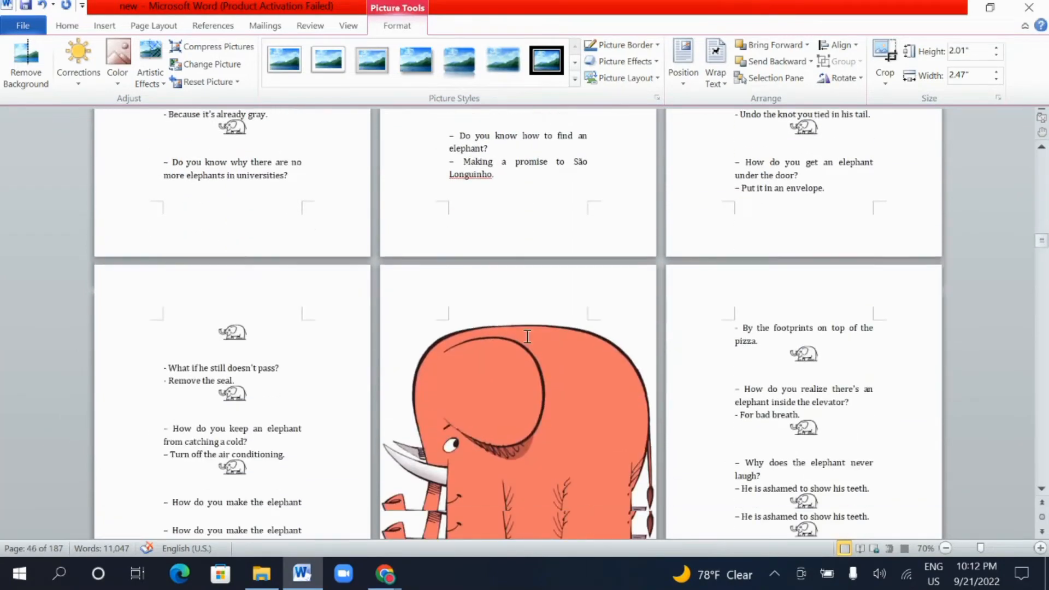
{"action": "scroll", "coordinate": [527, 336], "scroll_direction": "up", "scroll_amount": 14}
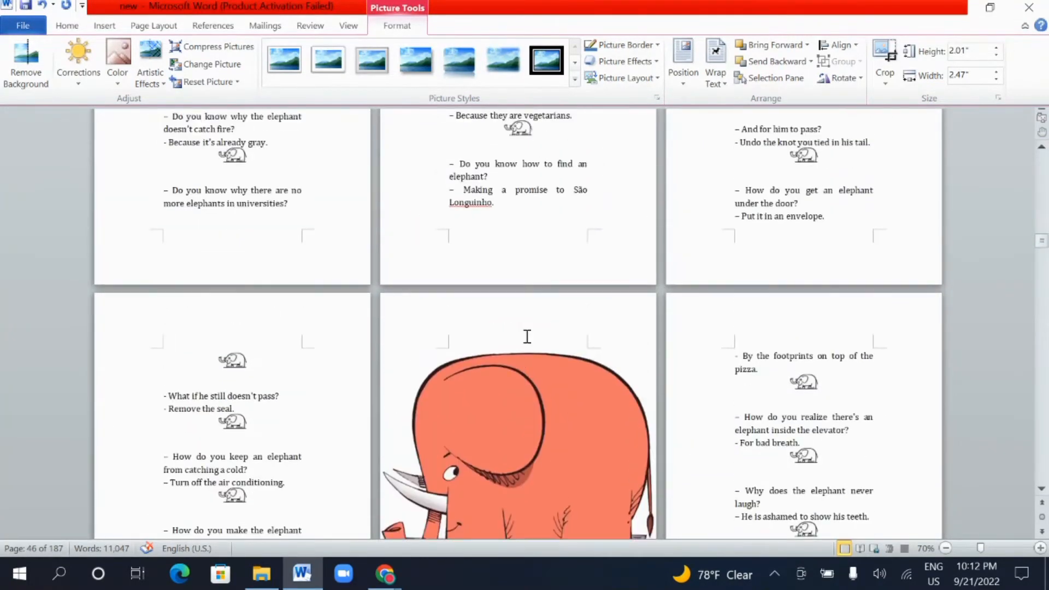
{"action": "scroll", "coordinate": [527, 336], "scroll_direction": "down", "scroll_amount": 6}
{"action": "scroll", "coordinate": [527, 336], "scroll_direction": "down", "scroll_amount": 7}
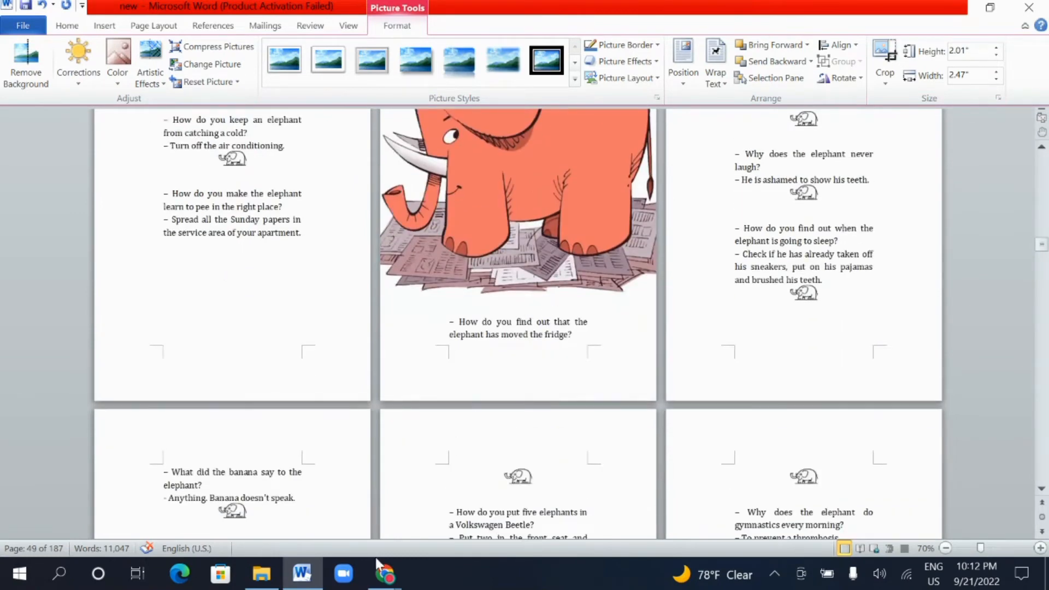
{"action": "scroll", "coordinate": [468, 334], "scroll_direction": "up", "scroll_amount": 4}
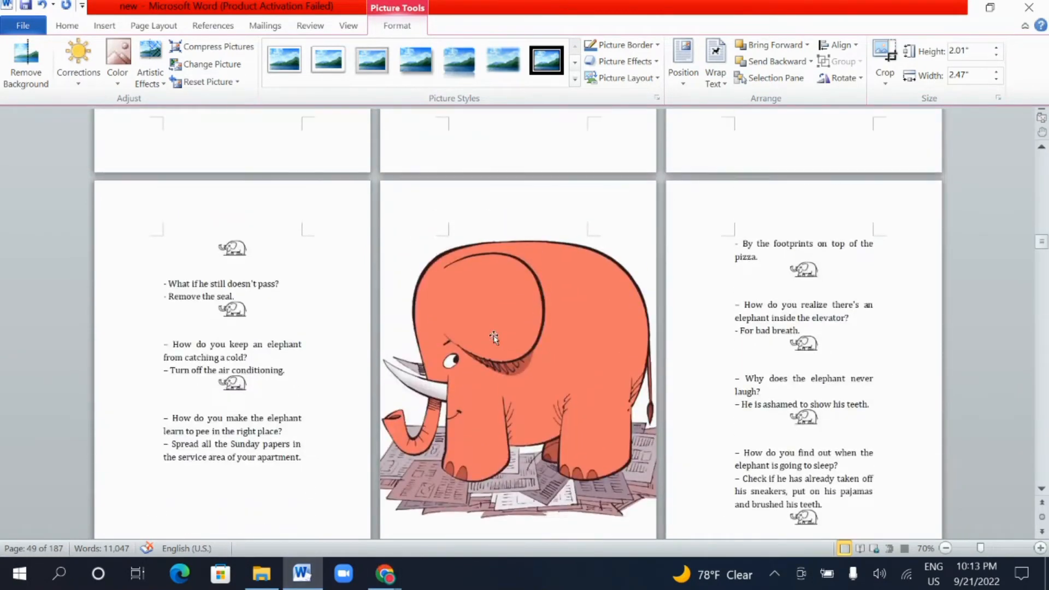
{"action": "scroll", "coordinate": [495, 340], "scroll_direction": "down", "scroll_amount": 4}
{"action": "scroll", "coordinate": [494, 340], "scroll_direction": "down", "scroll_amount": 4}
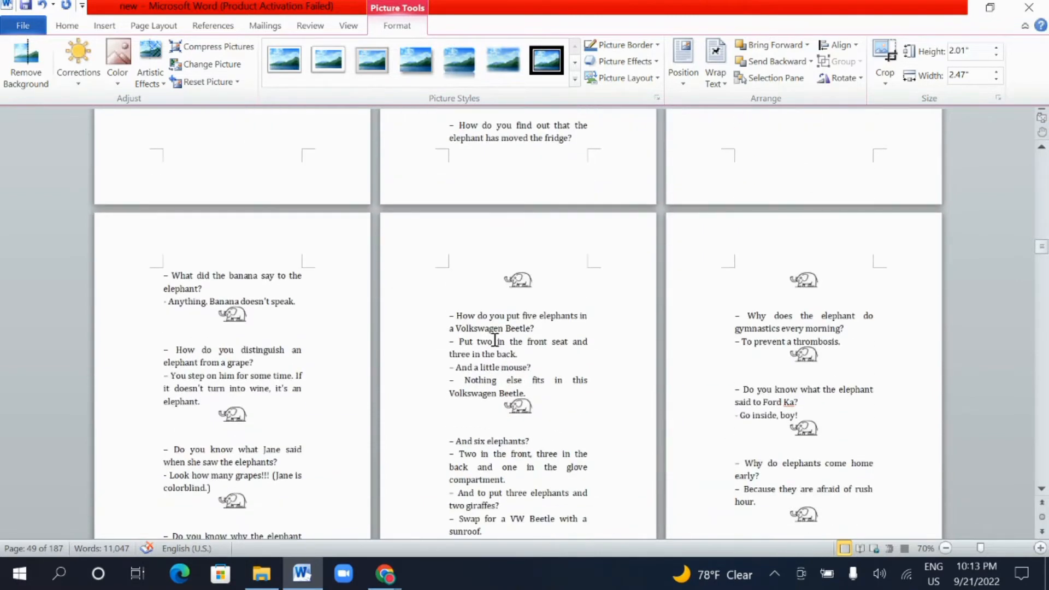
{"action": "scroll", "coordinate": [495, 340], "scroll_direction": "down", "scroll_amount": 4}
{"action": "scroll", "coordinate": [495, 340], "scroll_direction": "down", "scroll_amount": 3}
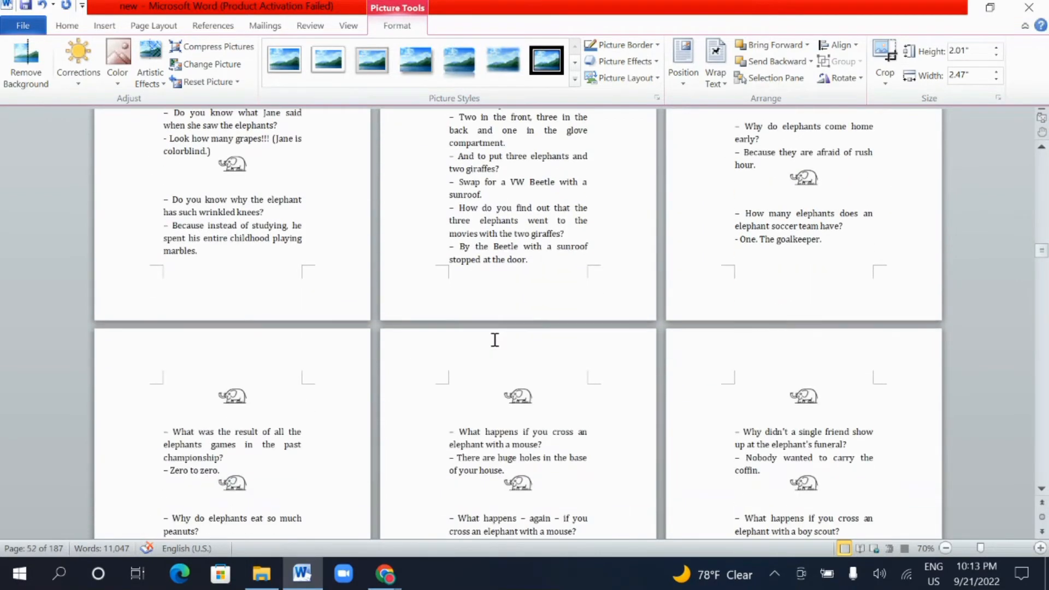
{"action": "scroll", "coordinate": [494, 340], "scroll_direction": "down", "scroll_amount": 6}
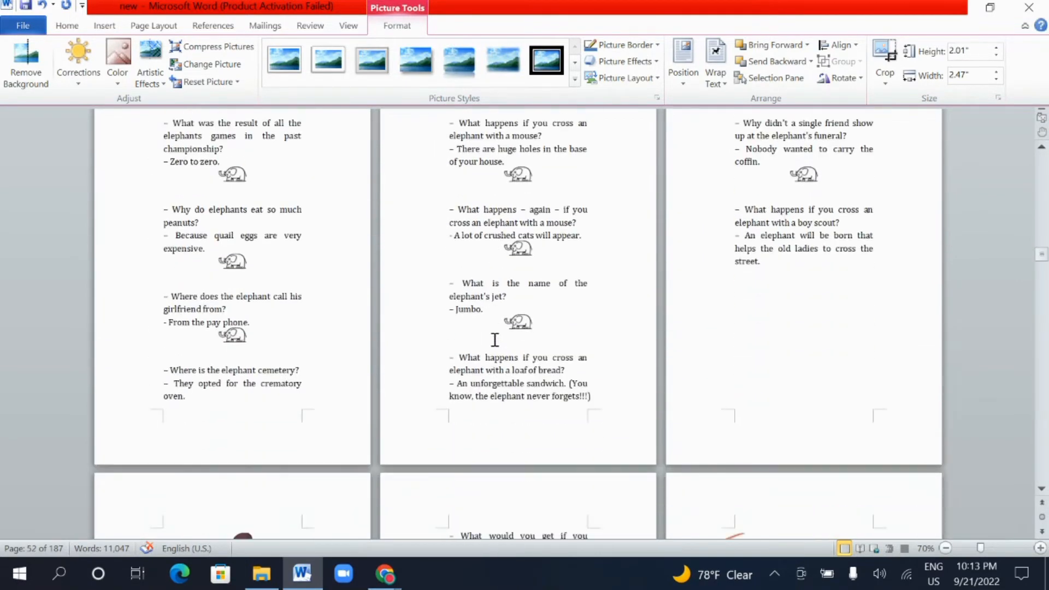
{"action": "scroll", "coordinate": [495, 340], "scroll_direction": "down", "scroll_amount": 3}
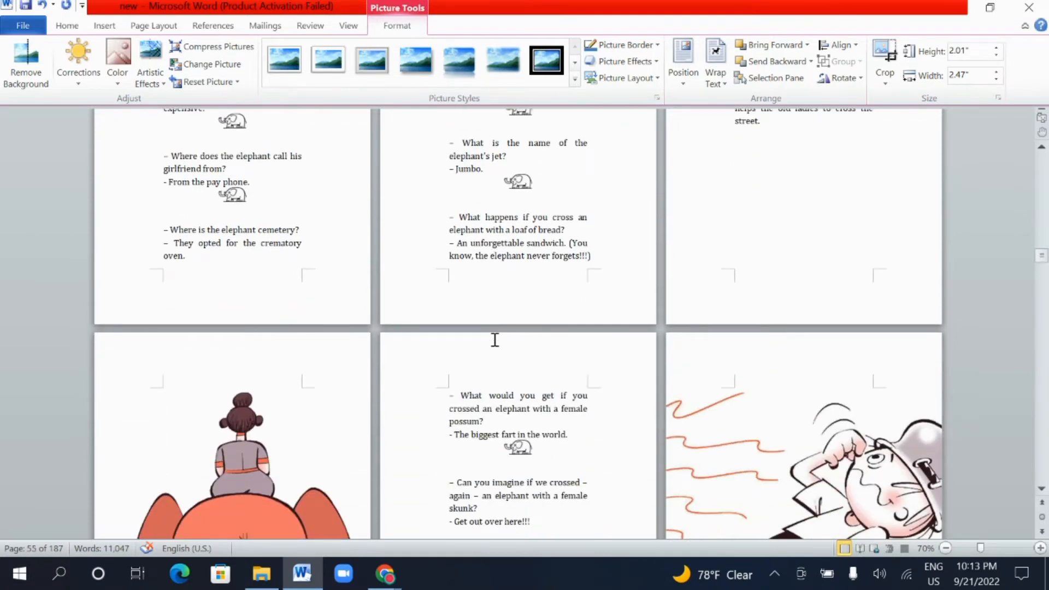
{"action": "scroll", "coordinate": [495, 340], "scroll_direction": "down", "scroll_amount": 3}
{"action": "scroll", "coordinate": [495, 339], "scroll_direction": "down", "scroll_amount": 3}
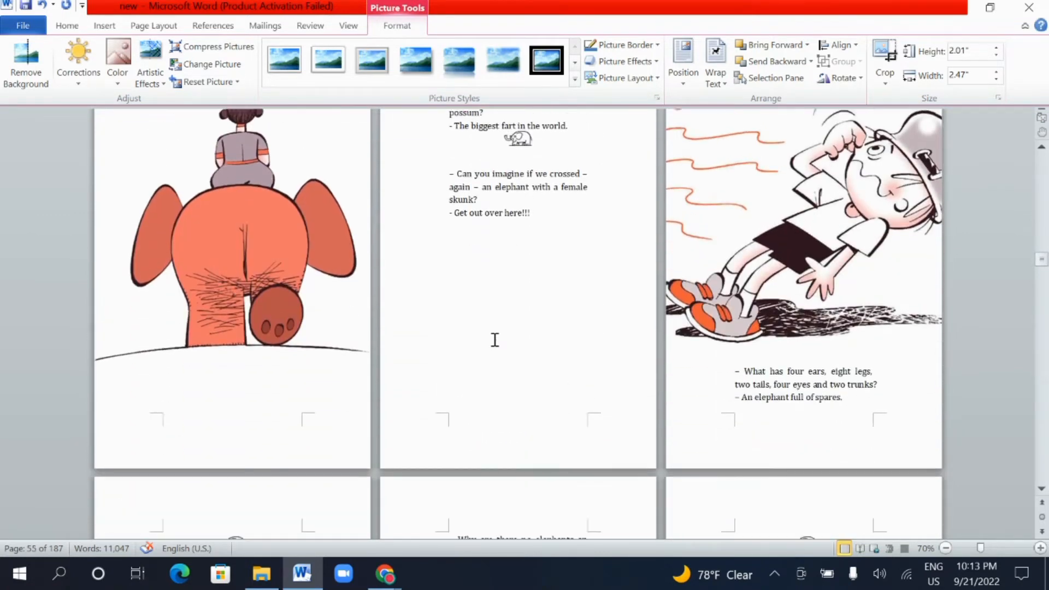
Look back through the elephants chapter to its opening page, checking for oversized color pictures and elephant ornaments.
{"action": "scroll", "coordinate": [494, 340], "scroll_direction": "up", "scroll_amount": 20}
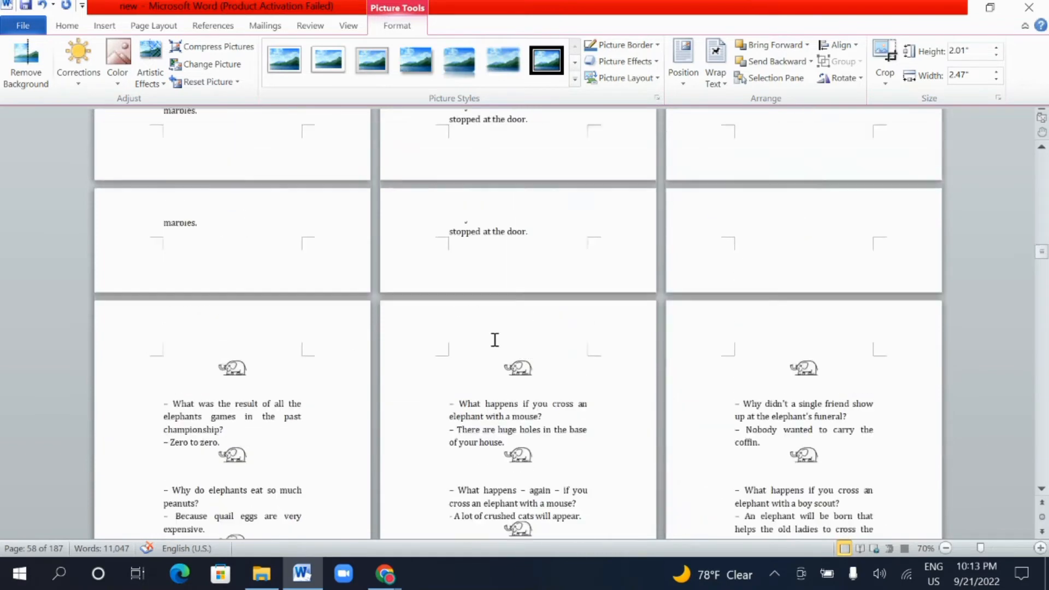
{"action": "scroll", "coordinate": [495, 340], "scroll_direction": "up", "scroll_amount": 10}
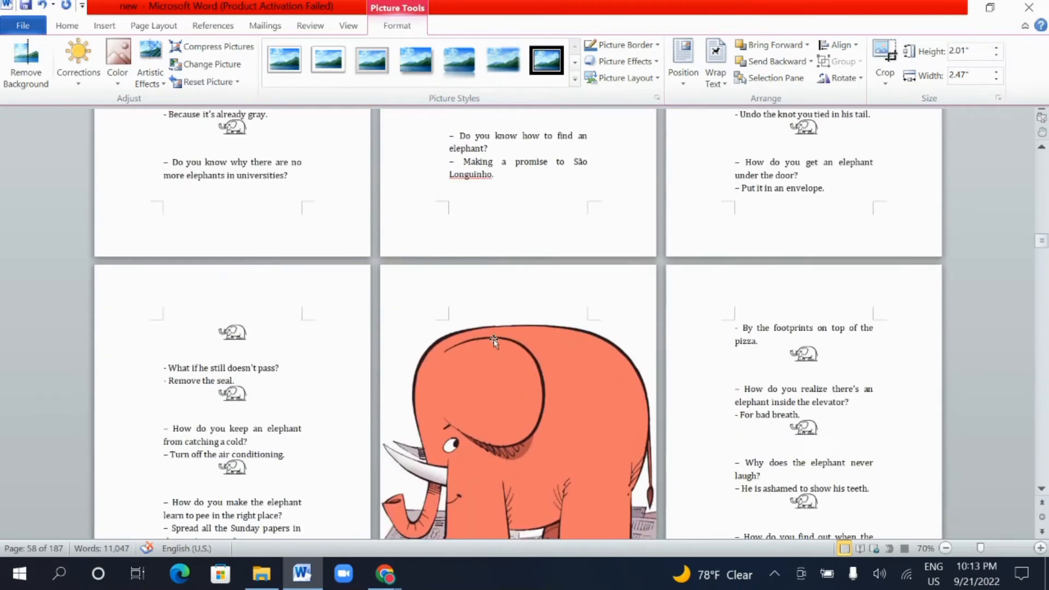
{"action": "scroll", "coordinate": [494, 340], "scroll_direction": "up", "scroll_amount": 4}
{"action": "scroll", "coordinate": [494, 340], "scroll_direction": "up", "scroll_amount": 4}
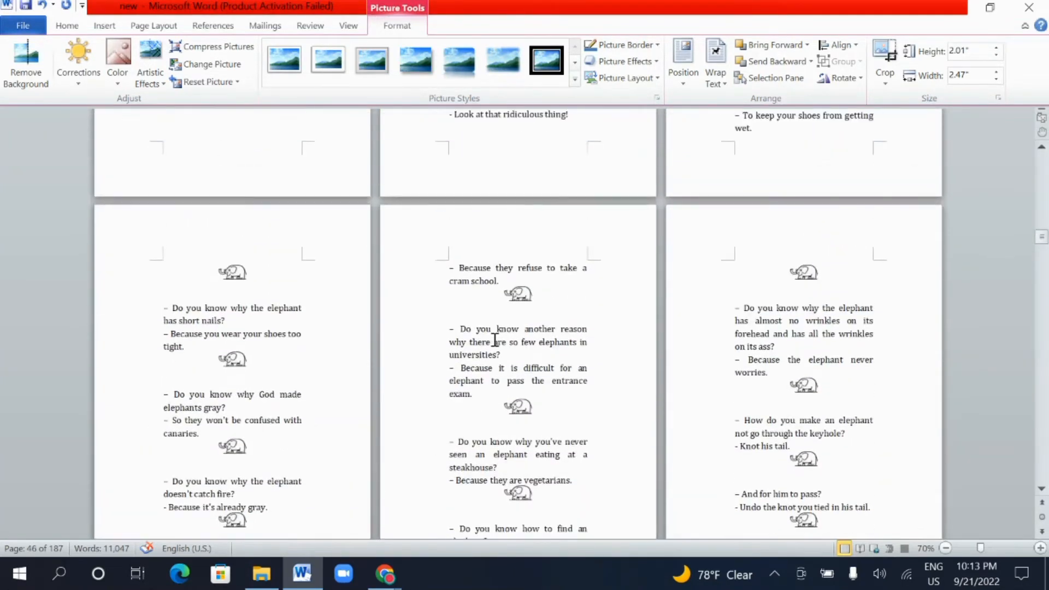
{"action": "scroll", "coordinate": [495, 340], "scroll_direction": "up", "scroll_amount": 4}
{"action": "scroll", "coordinate": [495, 340], "scroll_direction": "up", "scroll_amount": 7}
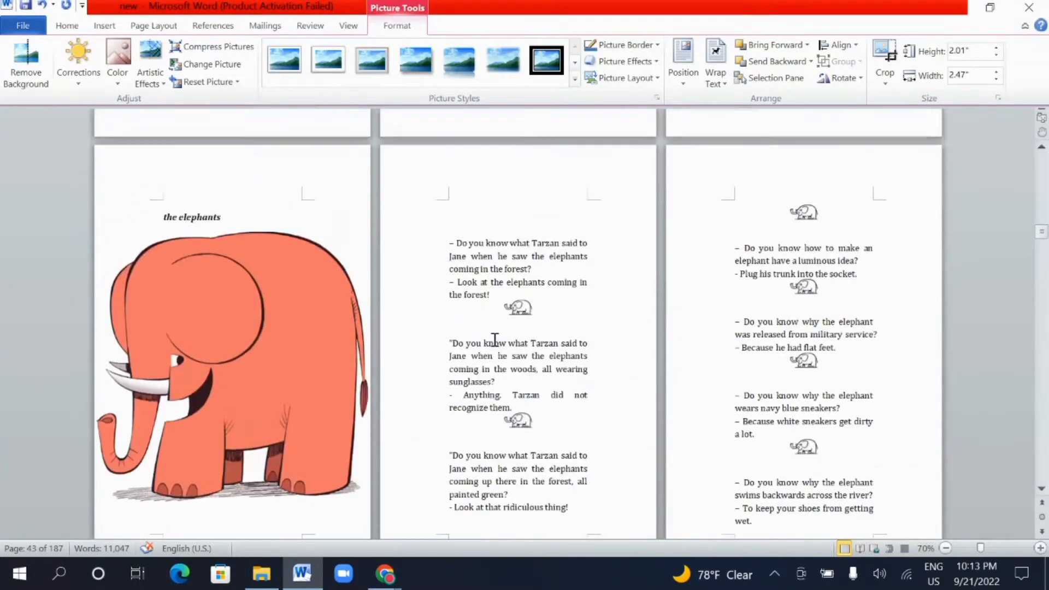
{"action": "scroll", "coordinate": [495, 340], "scroll_direction": "up", "scroll_amount": 4}
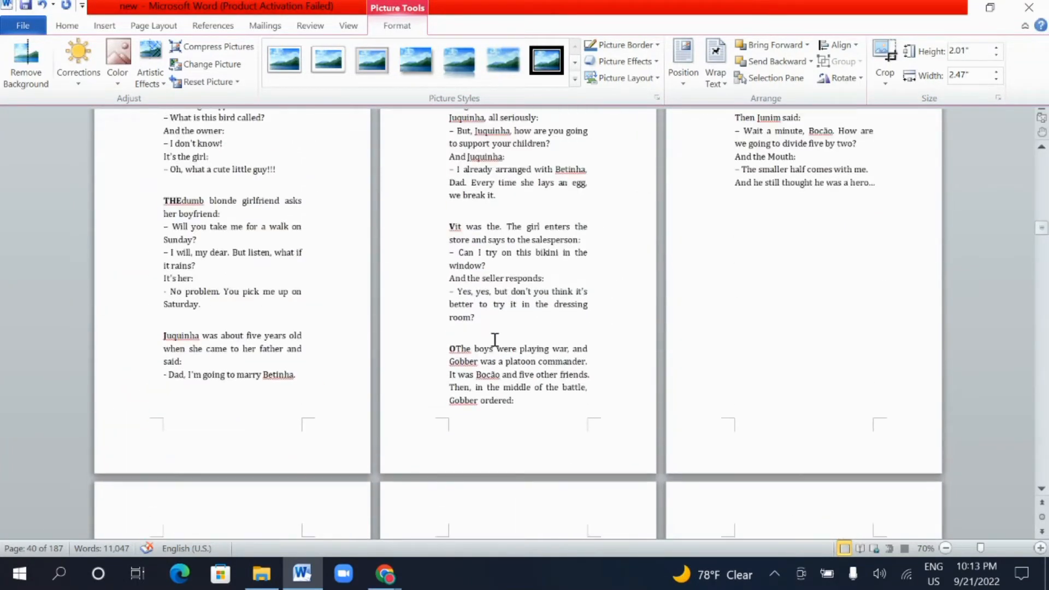
{"action": "scroll", "coordinate": [495, 340], "scroll_direction": "down", "scroll_amount": 4}
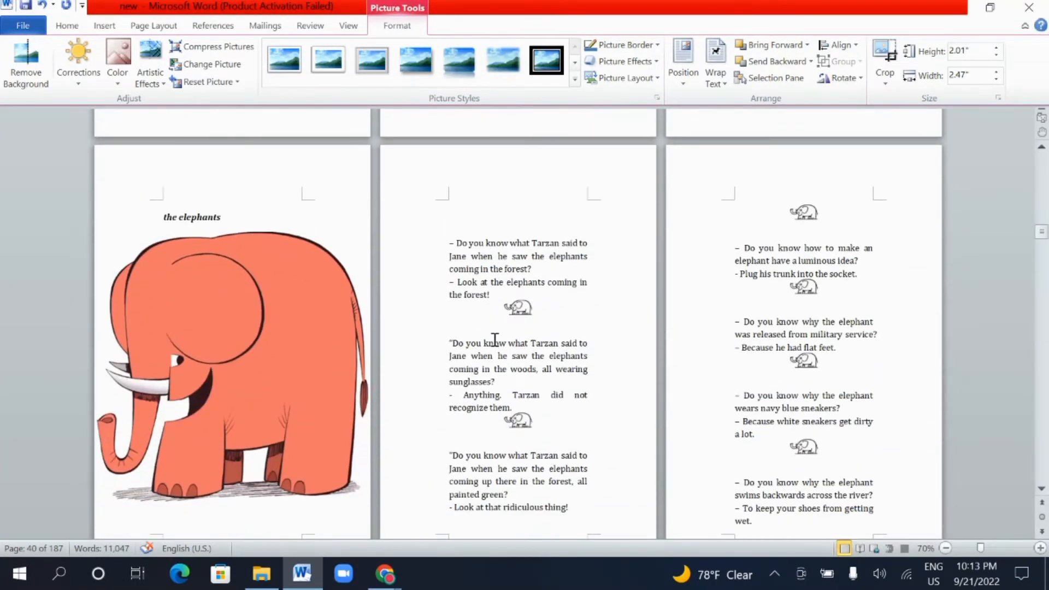
{"action": "scroll", "coordinate": [494, 340], "scroll_direction": "up", "scroll_amount": 1}
{"action": "scroll", "coordinate": [495, 340], "scroll_direction": "down", "scroll_amount": 3}
Cut the three small elephant ornaments between the Tarzan and Jane jokes on page 44.
{"action": "right_click", "coordinate": [519, 308]}
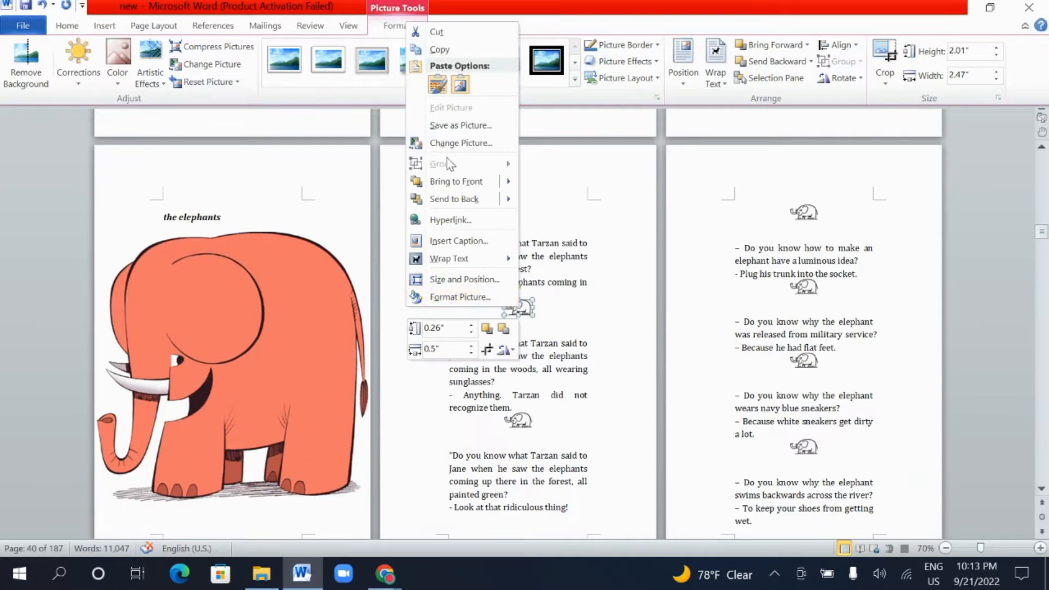
{"action": "left_click", "coordinate": [446, 30]}
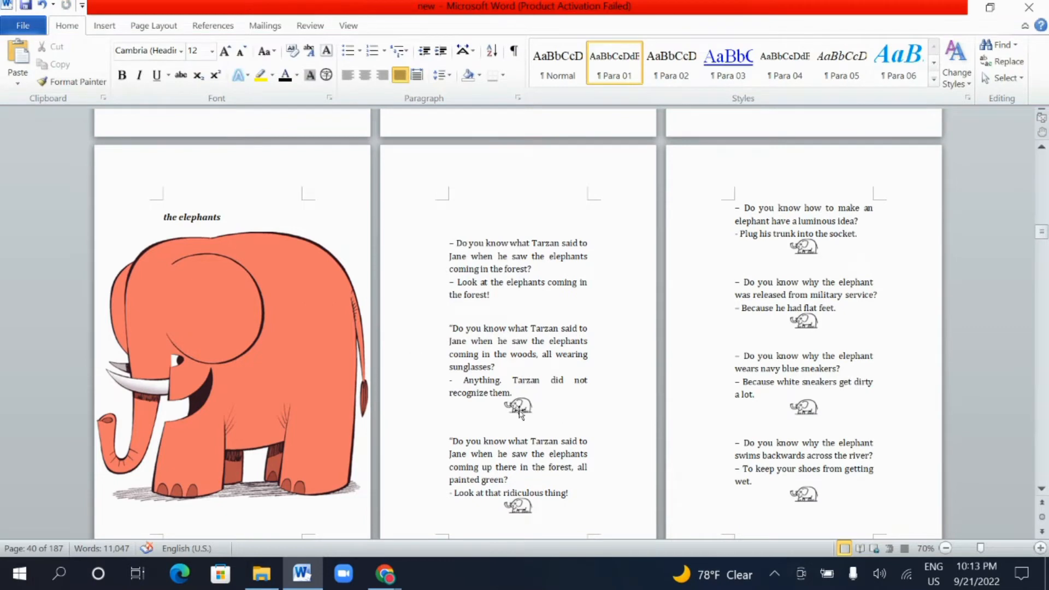
{"action": "right_click", "coordinate": [519, 407]}
{"action": "left_click", "coordinate": [496, 141]}
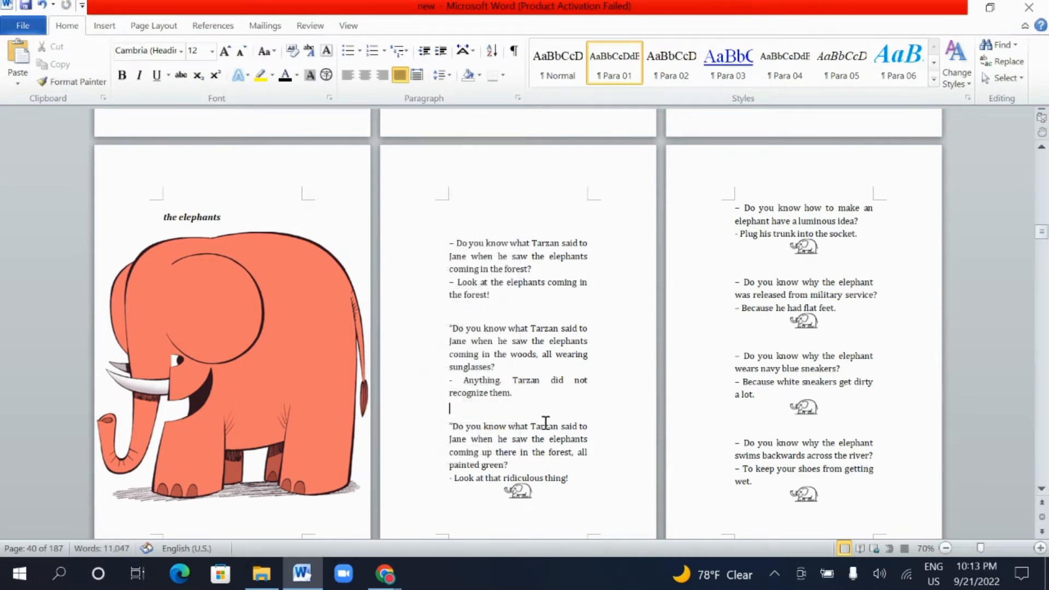
{"action": "left_click", "coordinate": [516, 494]}
{"action": "right_click", "coordinate": [516, 494]}
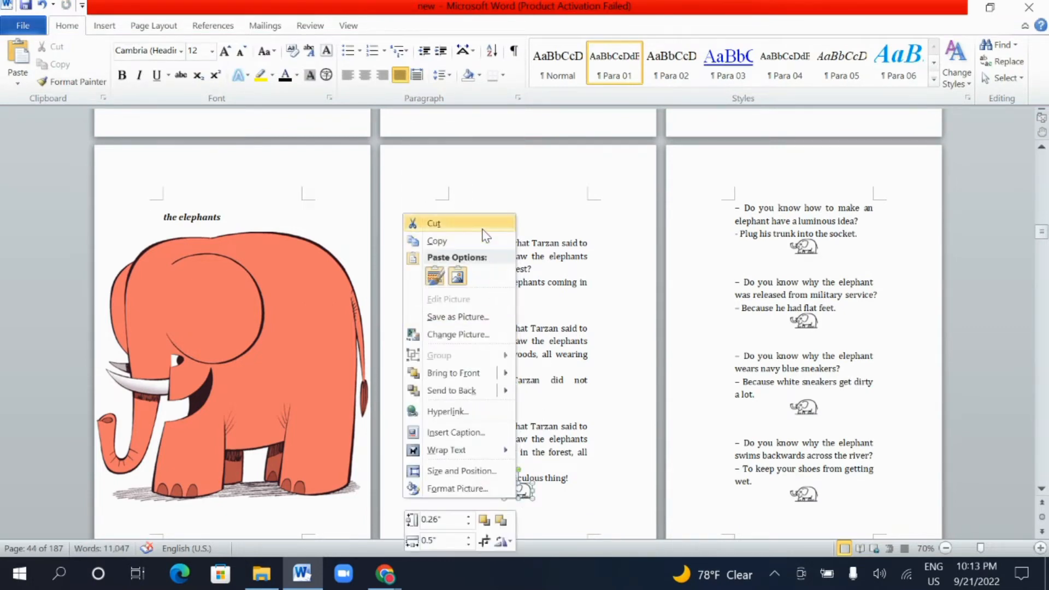
{"action": "left_click", "coordinate": [486, 226]}
Shrink the large elephant picture on page 43 to about 2.61" by 3.51" and place it below the heading "the elephants".
{"action": "left_click", "coordinate": [320, 359]}
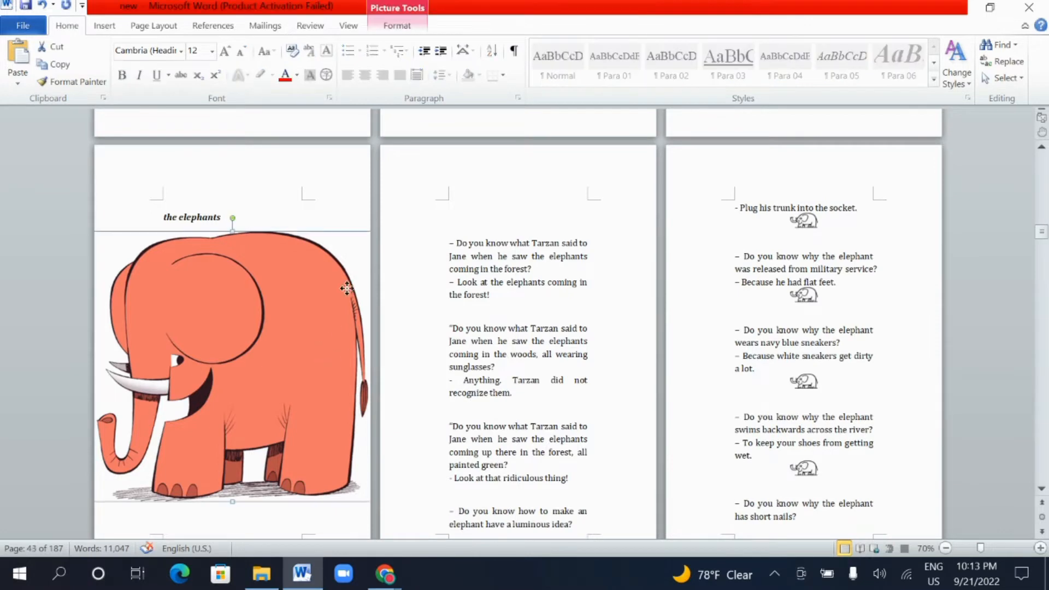
{"action": "left_click_drag", "start_coordinate": [347, 288], "coordinate": [276, 341]}
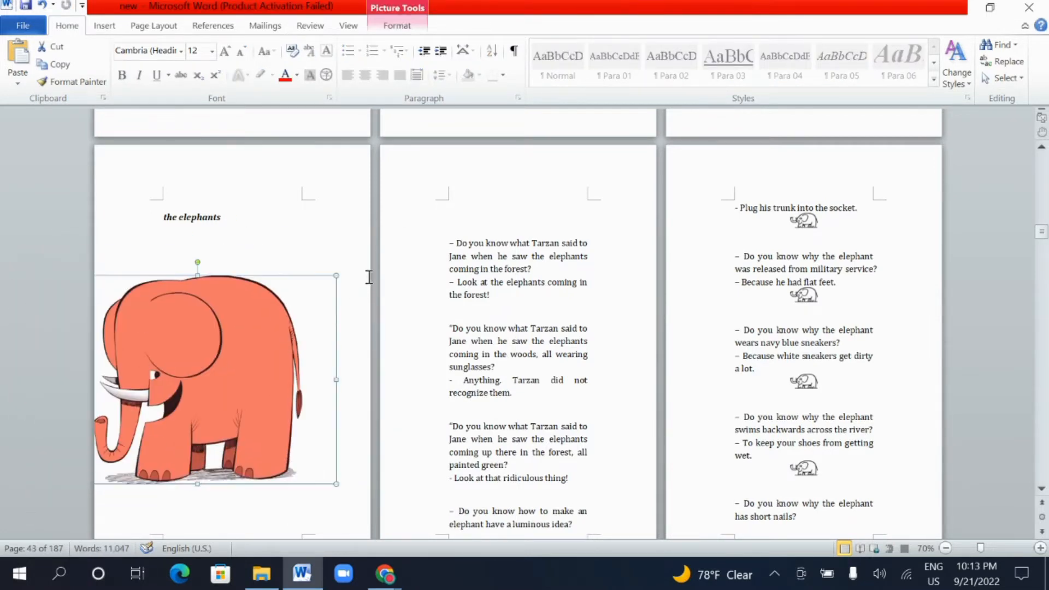
{"action": "left_click_drag", "start_coordinate": [336, 276], "coordinate": [311, 318]}
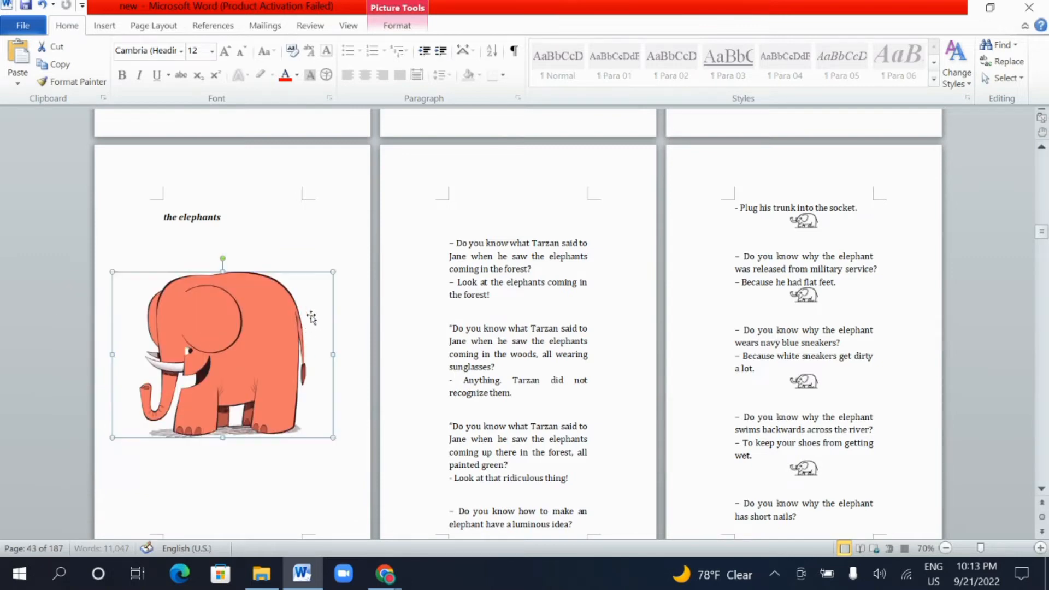
{"action": "left_click_drag", "start_coordinate": [331, 272], "coordinate": [306, 291]}
{"action": "left_click_drag", "start_coordinate": [245, 338], "coordinate": [272, 333]}
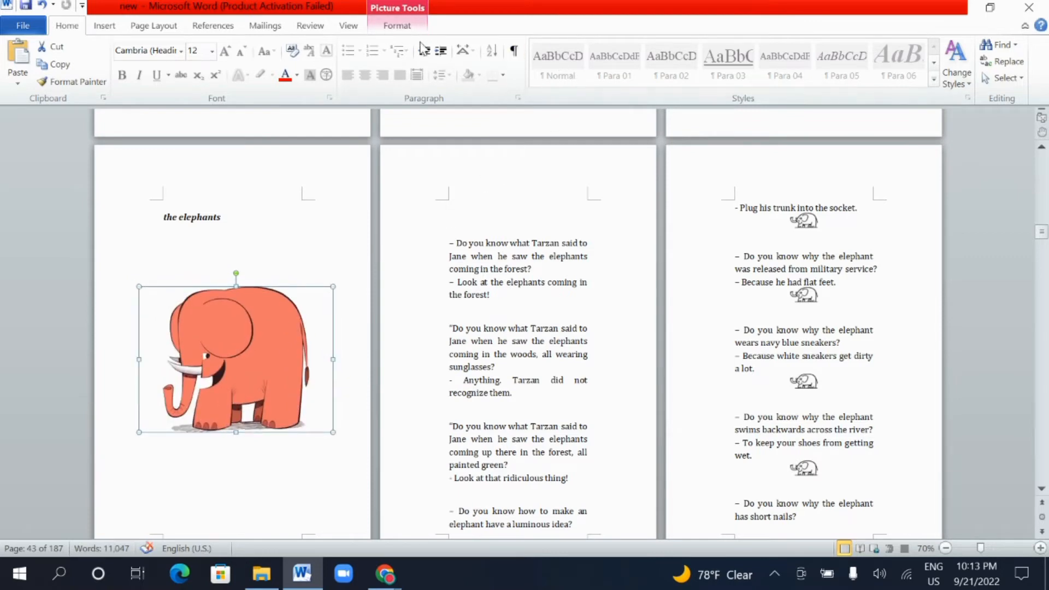
Turn the elephant picture on page 43 grayscale by removing all of its color saturation.
{"action": "left_click", "coordinate": [372, 31]}
{"action": "left_click", "coordinate": [119, 82]}
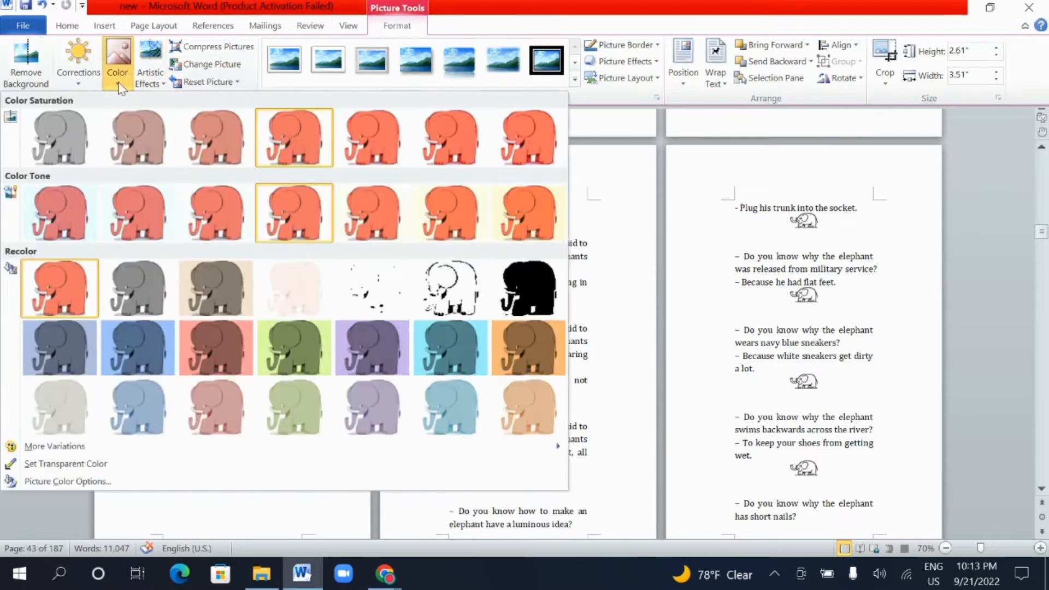
{"action": "left_click", "coordinate": [48, 133]}
{"action": "left_click", "coordinate": [252, 214]}
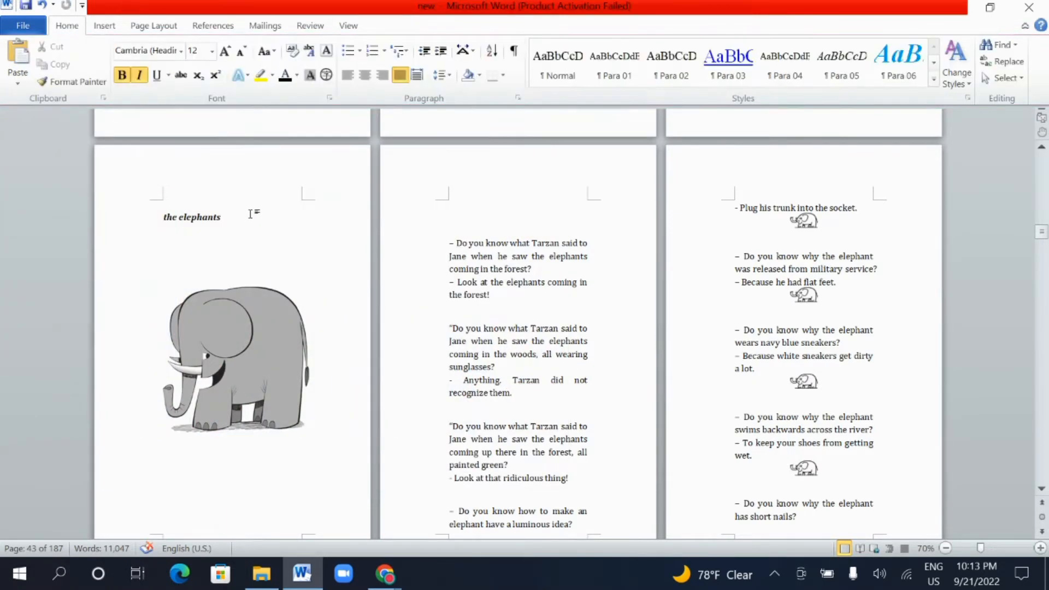
Center the heading "the elephants" above the picture on page 43.
{"action": "scroll", "coordinate": [241, 232], "scroll_direction": "up", "scroll_amount": 1}
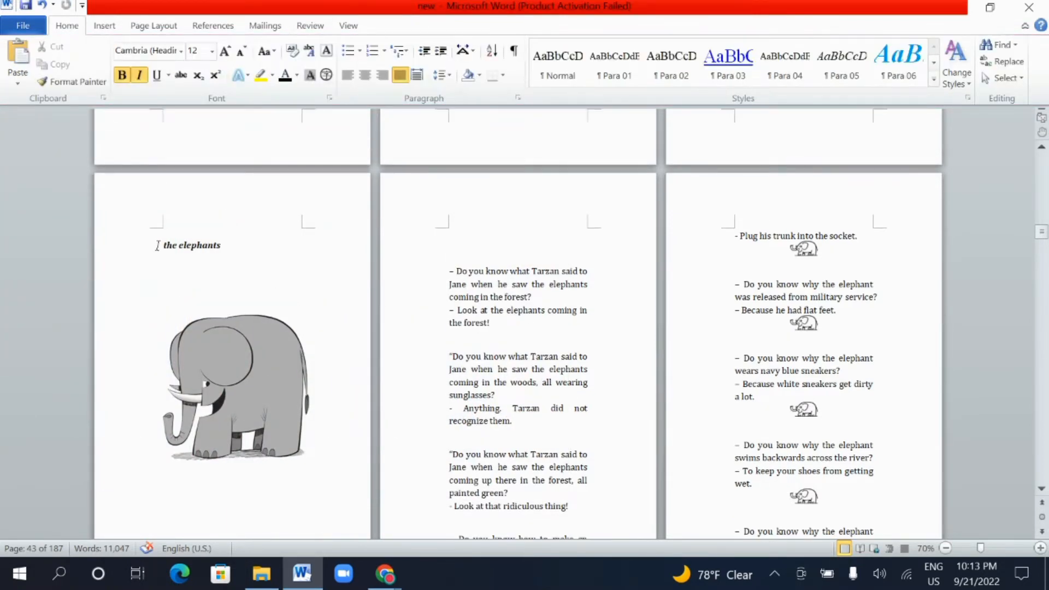
{"action": "left_click_drag", "start_coordinate": [157, 246], "coordinate": [230, 251]}
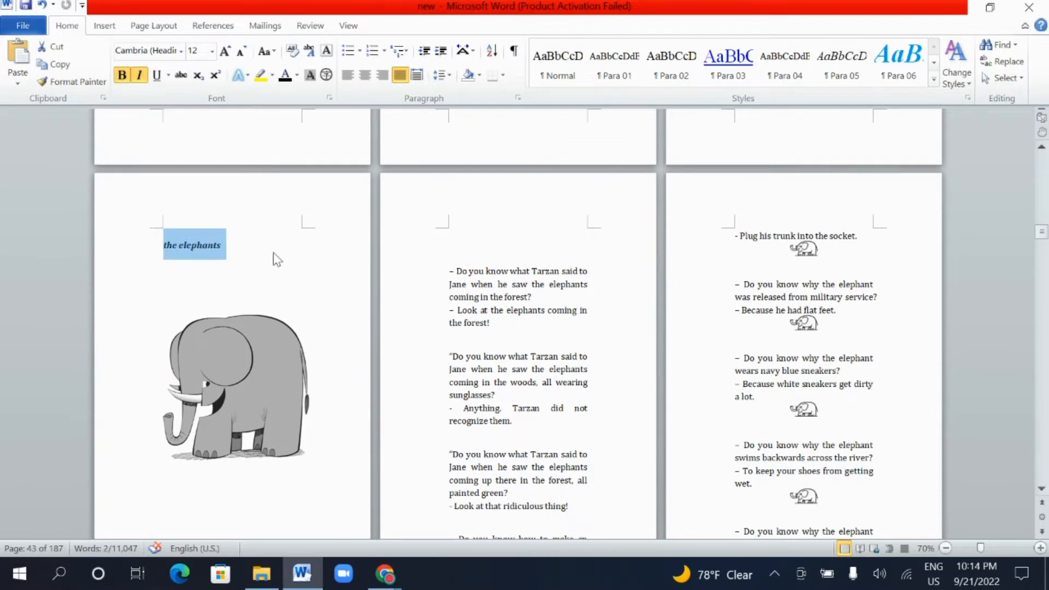
{"action": "left_click", "coordinate": [365, 75]}
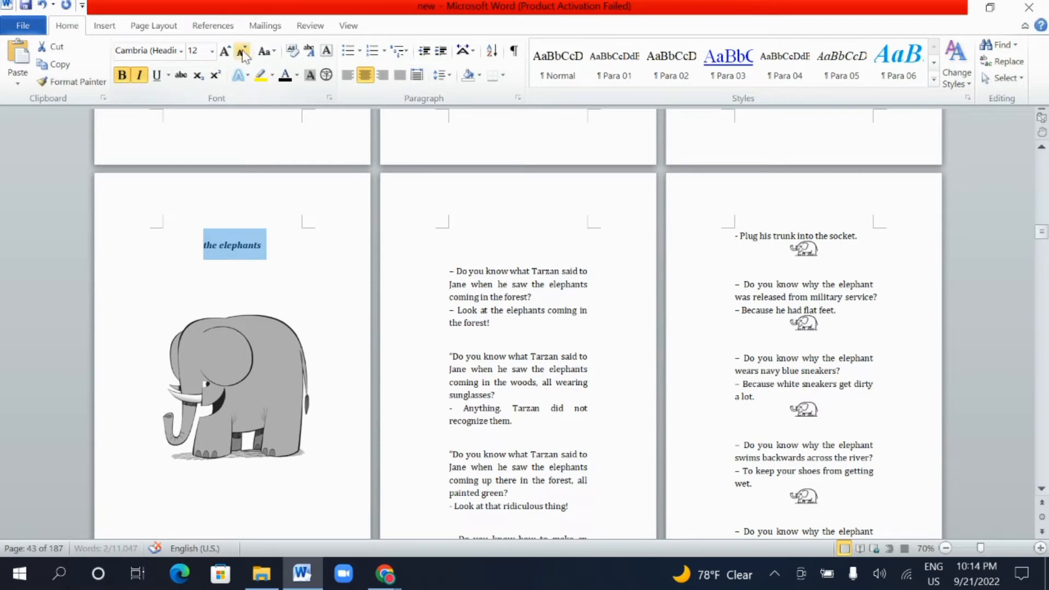
{"action": "left_click", "coordinate": [210, 268]}
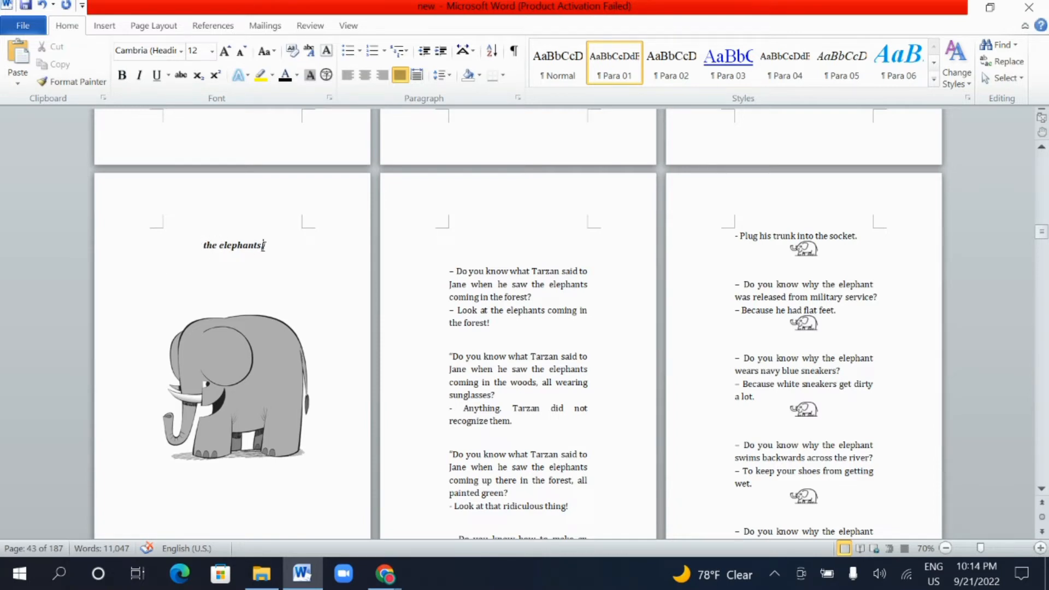
Select the whole heading "the elephants" on page 43.
{"action": "left_click_drag", "start_coordinate": [264, 246], "coordinate": [198, 242]}
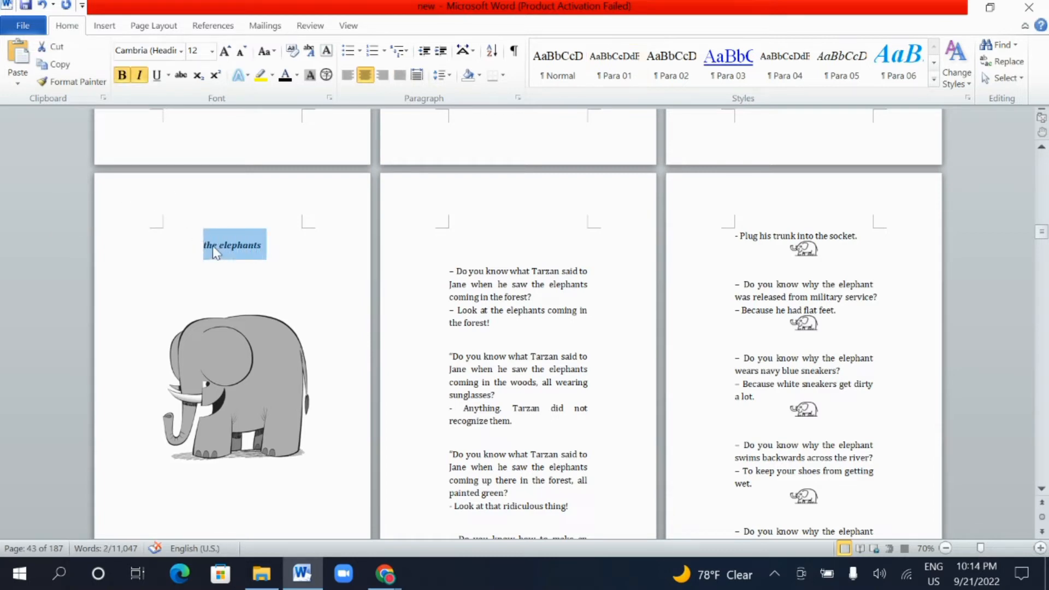
{"action": "left_click", "coordinate": [212, 246]}
{"action": "left_click_drag", "start_coordinate": [276, 244], "coordinate": [201, 245]}
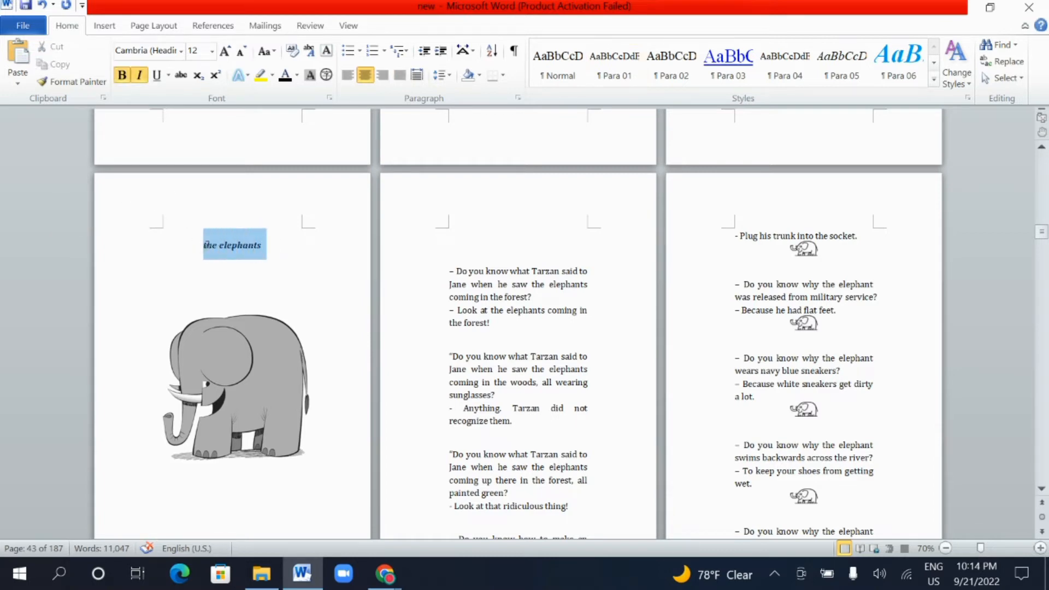
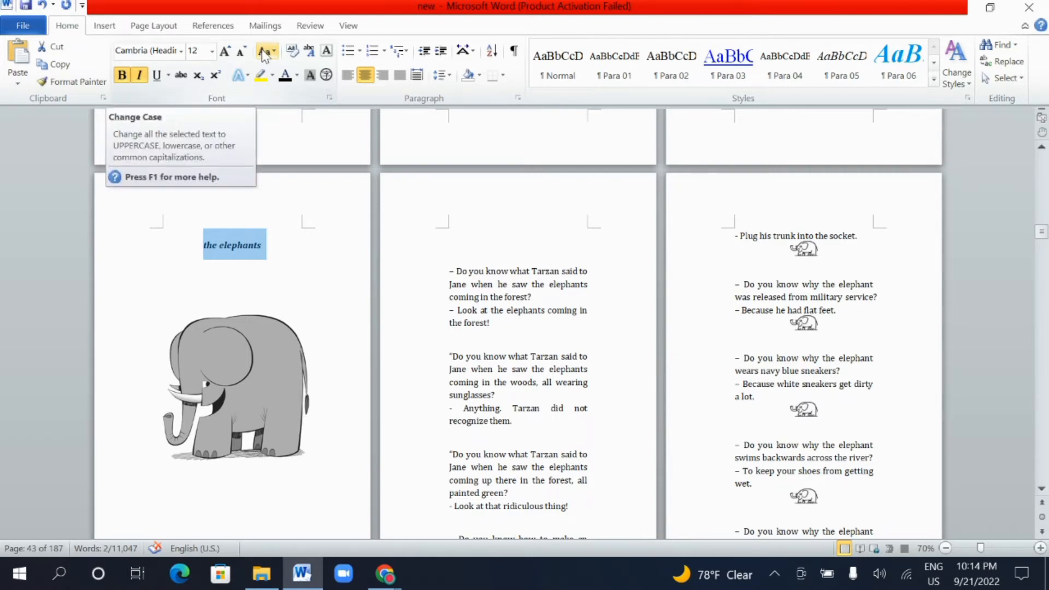
Capitalize each word of the chapter title "the elephants" and enlarge its font by two size increments.
{"action": "left_click", "coordinate": [265, 53]}
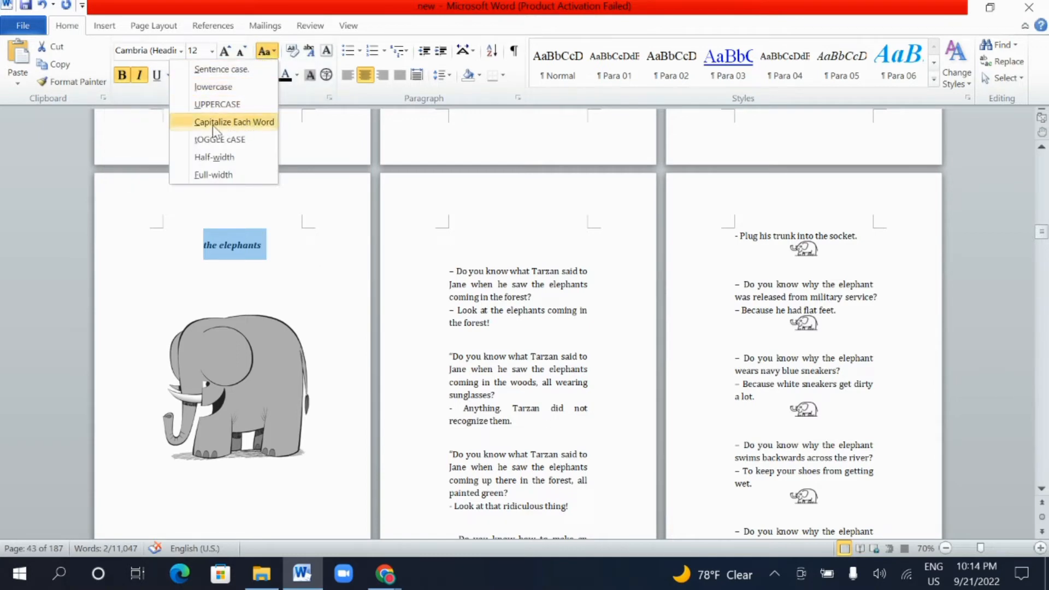
{"action": "left_click", "coordinate": [248, 124]}
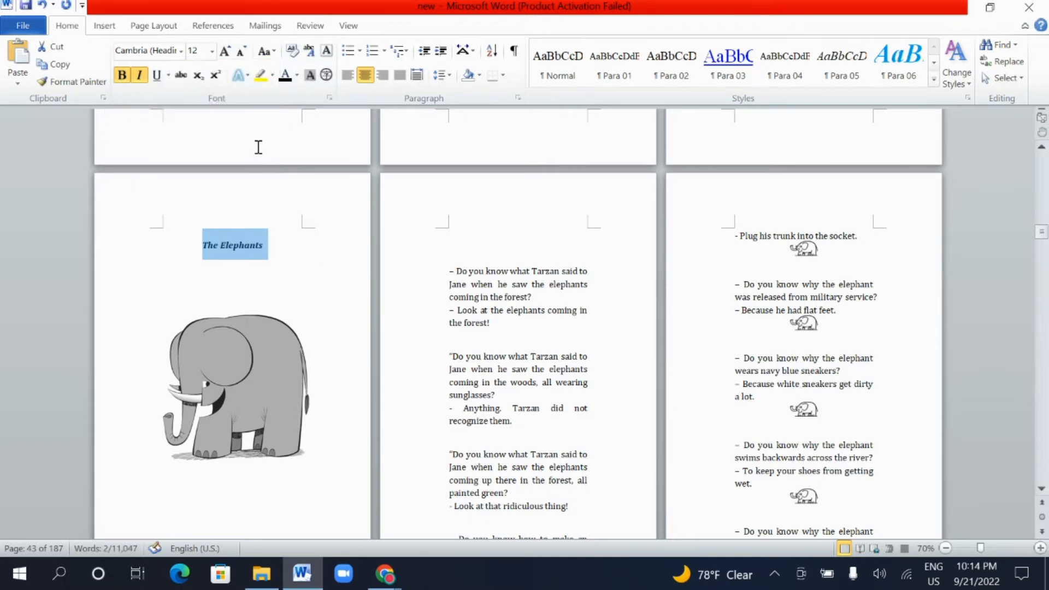
{"action": "left_click", "coordinate": [256, 266]}
{"action": "left_click_drag", "start_coordinate": [262, 247], "coordinate": [192, 236]}
{"action": "left_click", "coordinate": [225, 51]}
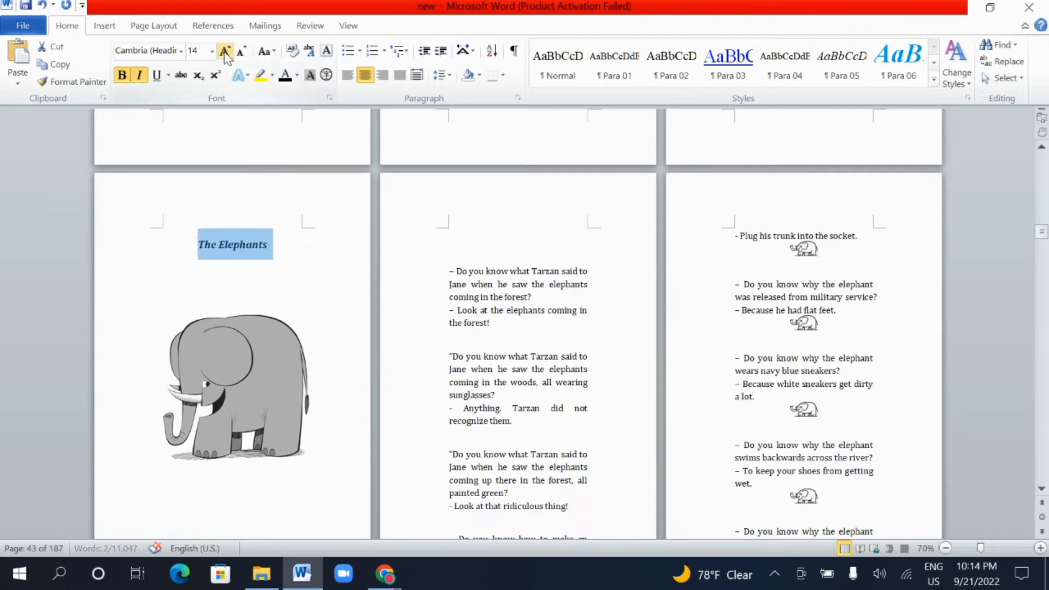
{"action": "left_click", "coordinate": [224, 51]}
{"action": "left_click", "coordinate": [278, 262]}
Move the large elephant picture up beneath the title and shrink it to fit within the page margins.
{"action": "left_click_drag", "start_coordinate": [257, 367], "coordinate": [260, 338]}
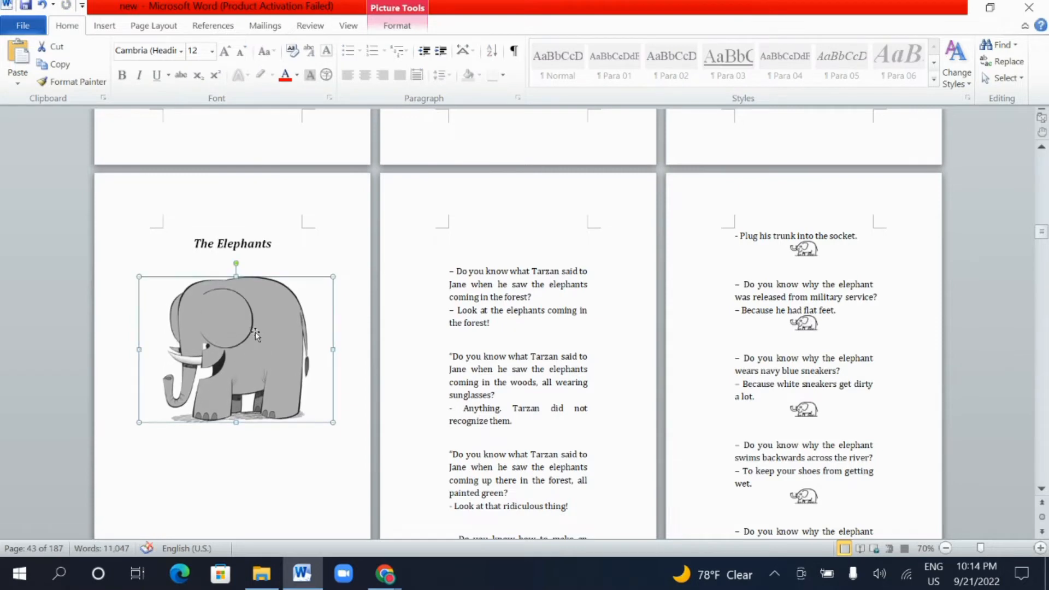
{"action": "left_click_drag", "start_coordinate": [141, 352], "coordinate": [205, 348]}
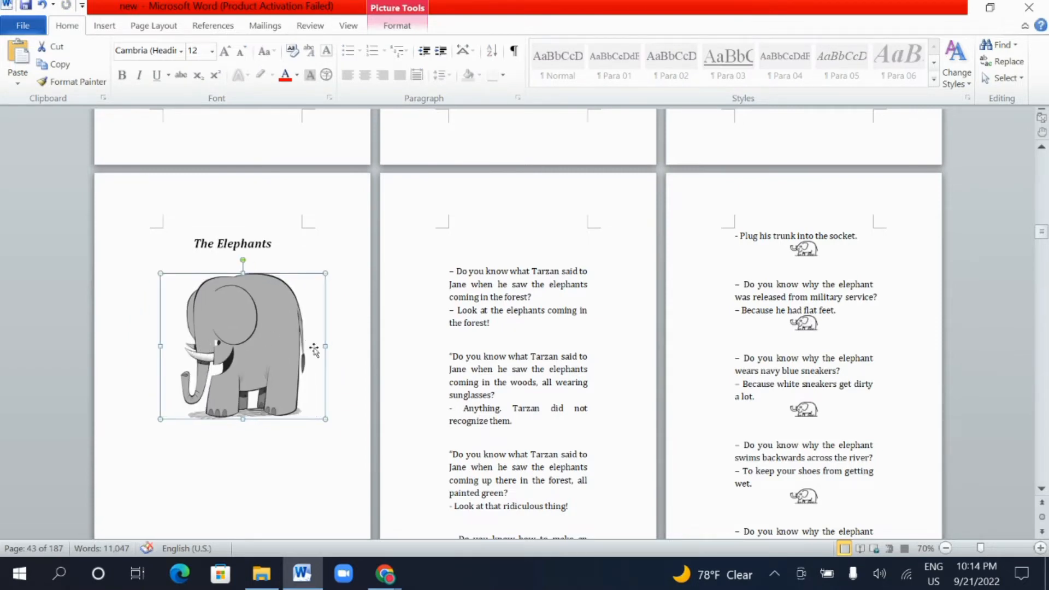
{"action": "left_click_drag", "start_coordinate": [326, 419], "coordinate": [312, 408]}
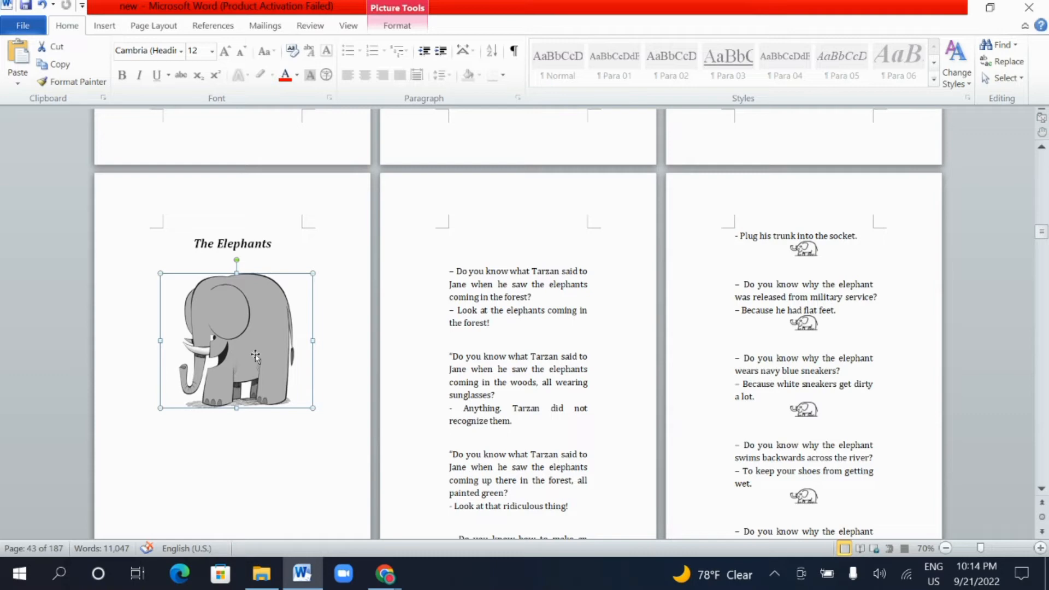
{"action": "scroll", "coordinate": [250, 346], "scroll_direction": "down", "scroll_amount": 5}
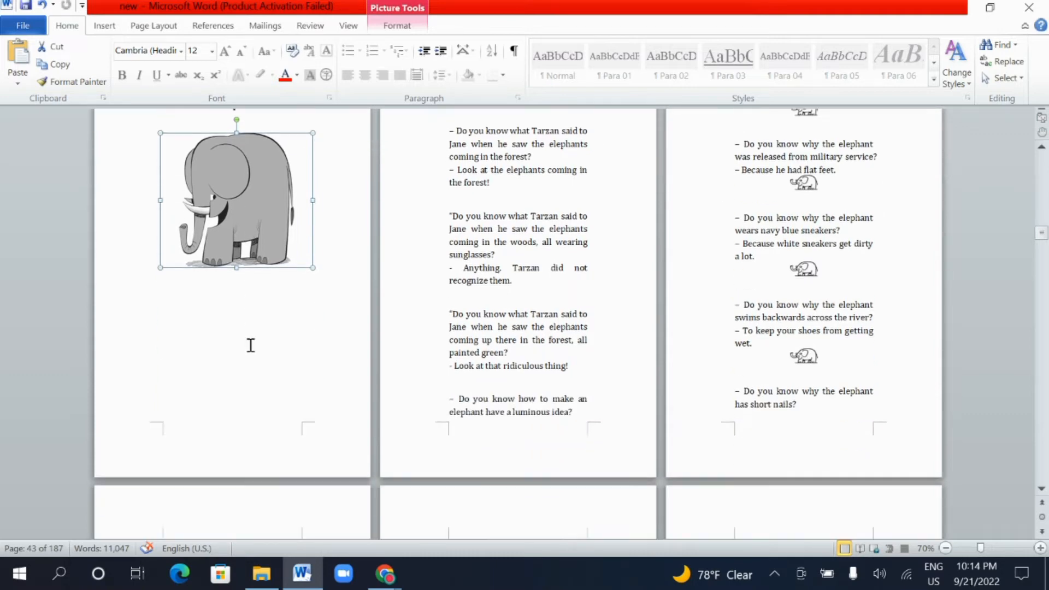
{"action": "left_click", "coordinate": [253, 334]}
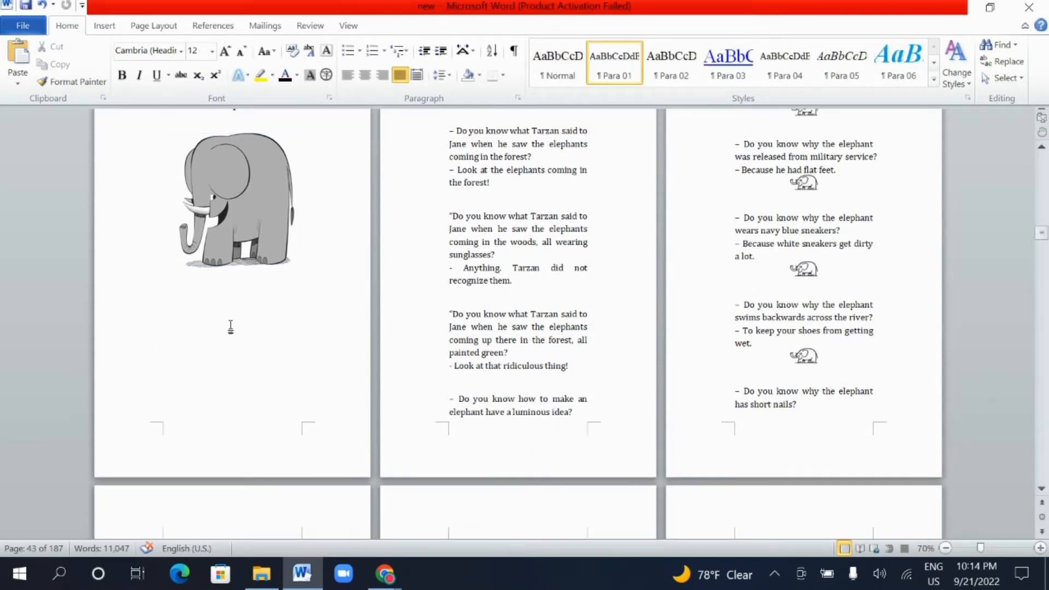
Undo the last edit to the document.
{"action": "scroll", "coordinate": [231, 327], "scroll_direction": "down", "scroll_amount": 20}
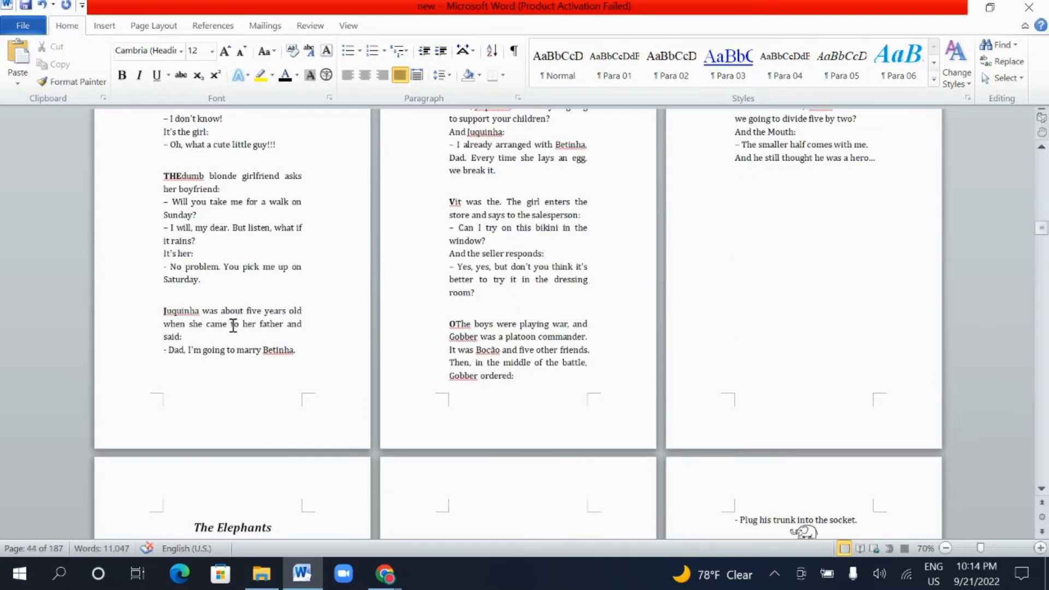
{"action": "scroll", "coordinate": [272, 324], "scroll_direction": "up", "scroll_amount": 14}
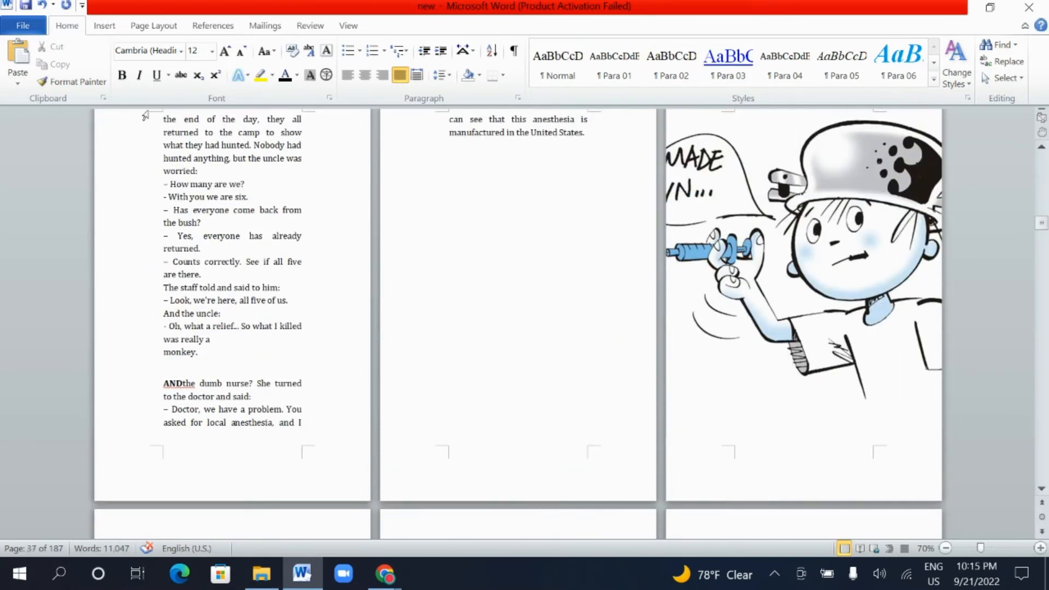
{"action": "left_click", "coordinate": [43, 5]}
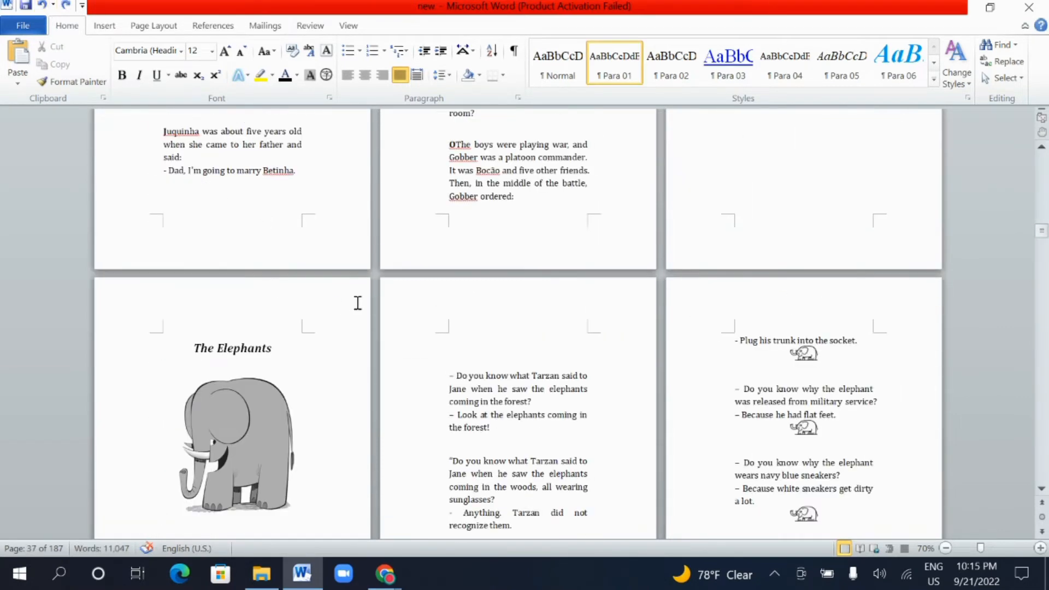
{"action": "scroll", "coordinate": [355, 300], "scroll_direction": "down", "scroll_amount": 2}
{"action": "scroll", "coordinate": [601, 303], "scroll_direction": "down", "scroll_amount": 2}
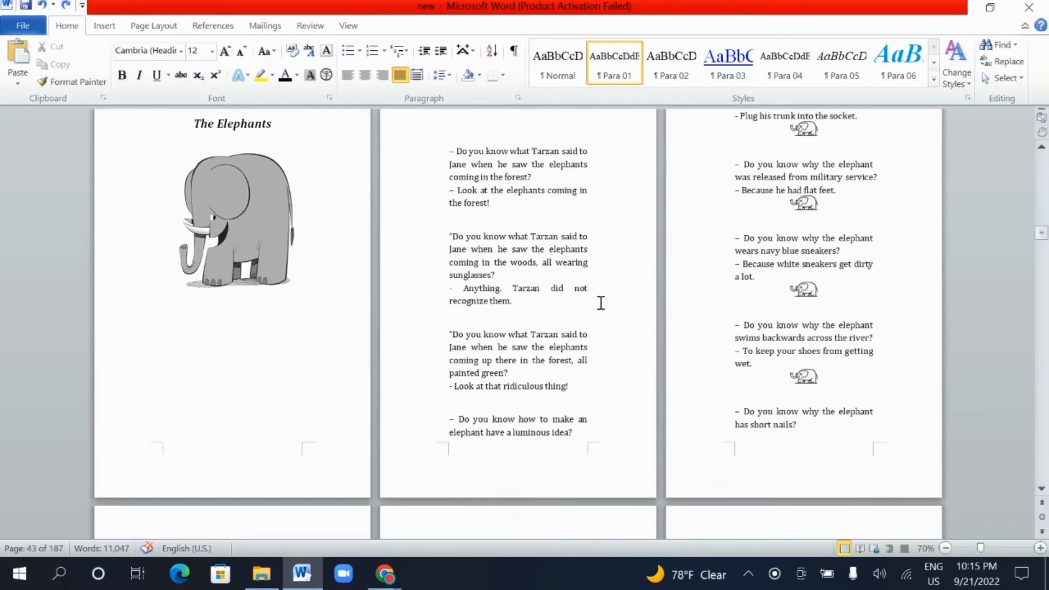
Cut the small elephant pictures below the "Plug his trunk into the socket" and "flat feet" jokes.
{"action": "right_click", "coordinate": [811, 137]}
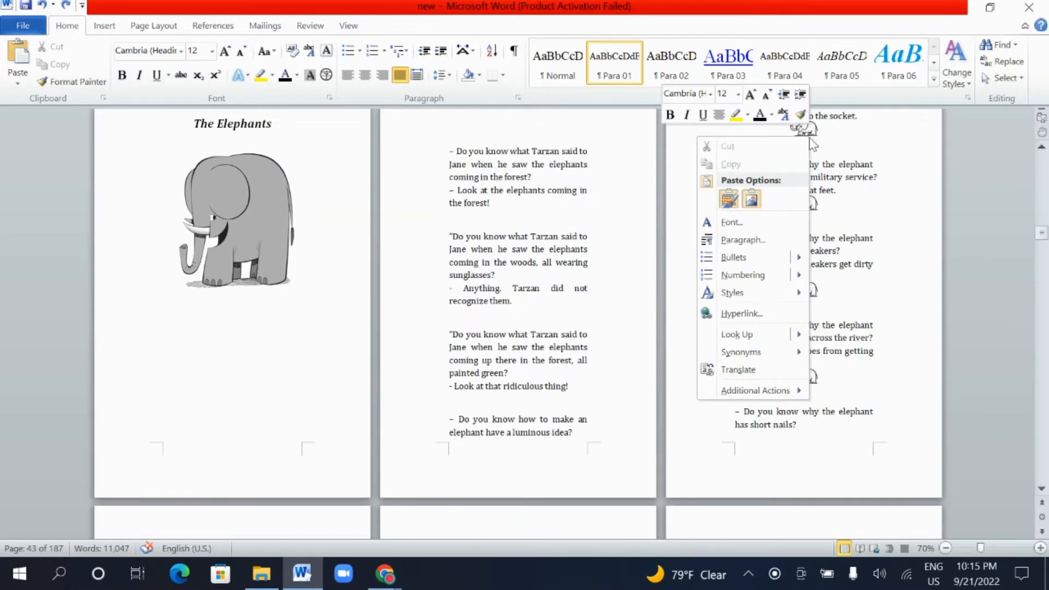
{"action": "left_click", "coordinate": [803, 203]}
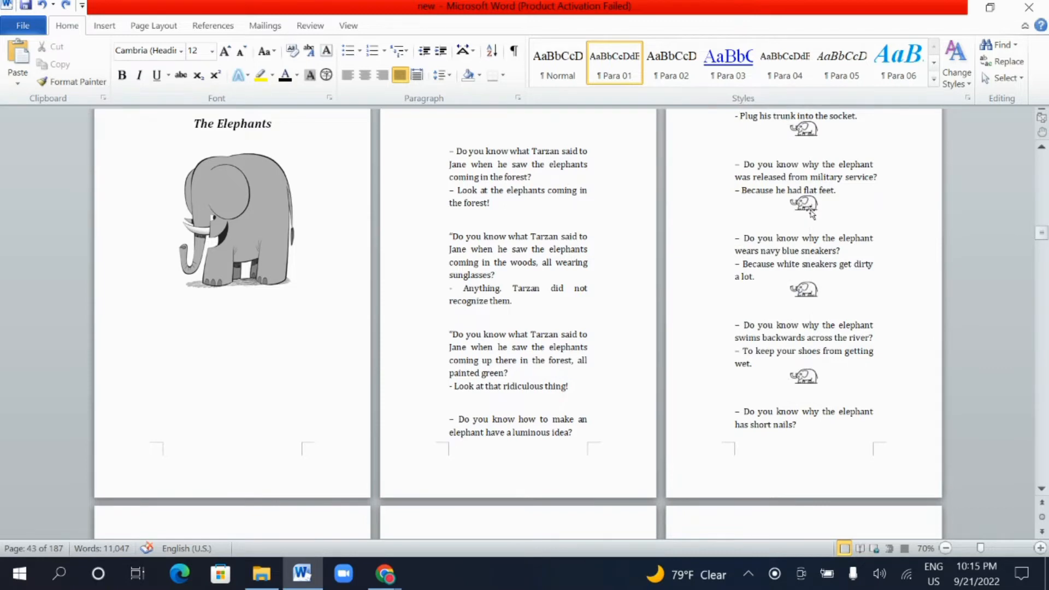
{"action": "right_click", "coordinate": [804, 206]}
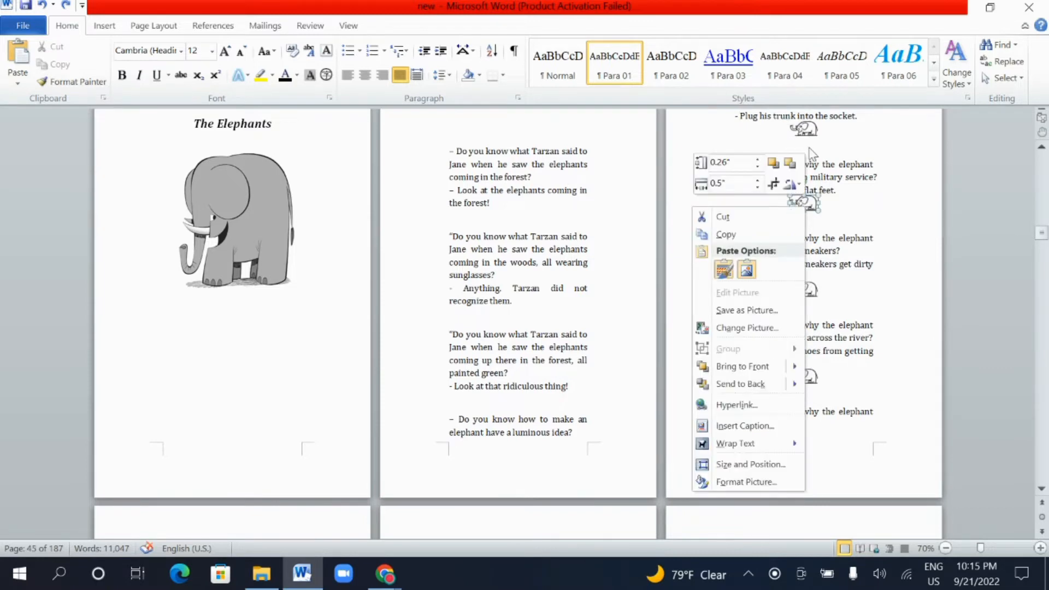
{"action": "left_click", "coordinate": [727, 217]}
{"action": "scroll", "coordinate": [786, 265], "scroll_direction": "up", "scroll_amount": 3}
{"action": "right_click", "coordinate": [799, 267]}
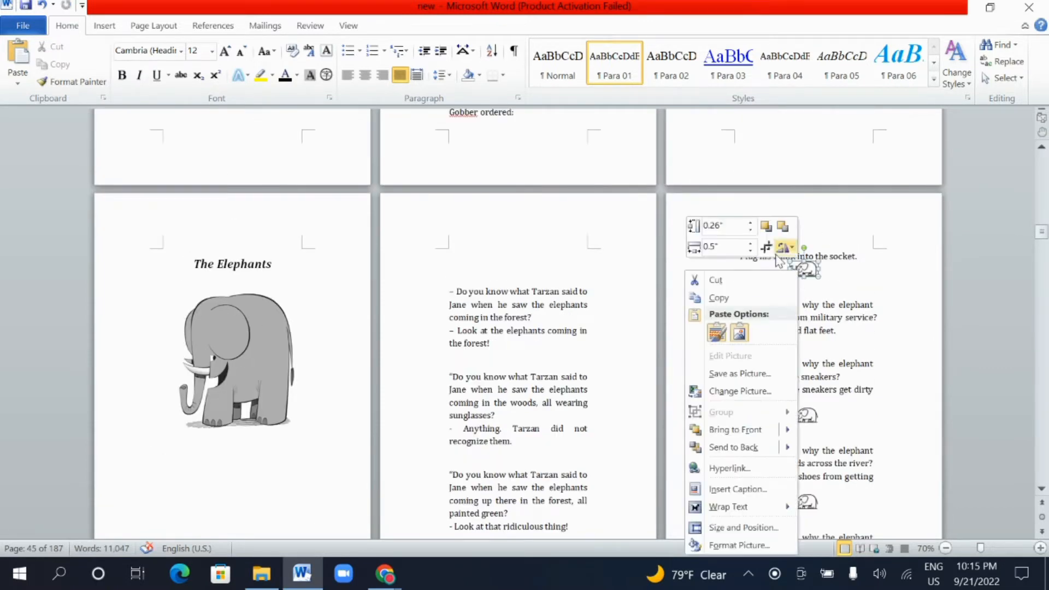
{"action": "left_click", "coordinate": [740, 279]}
Cut the three small elephant pictures below the navy blue sneakers, swimming backwards and short nails jokes.
{"action": "scroll", "coordinate": [764, 298], "scroll_direction": "down", "scroll_amount": 3}
{"action": "scroll", "coordinate": [763, 298], "scroll_direction": "down", "scroll_amount": 2}
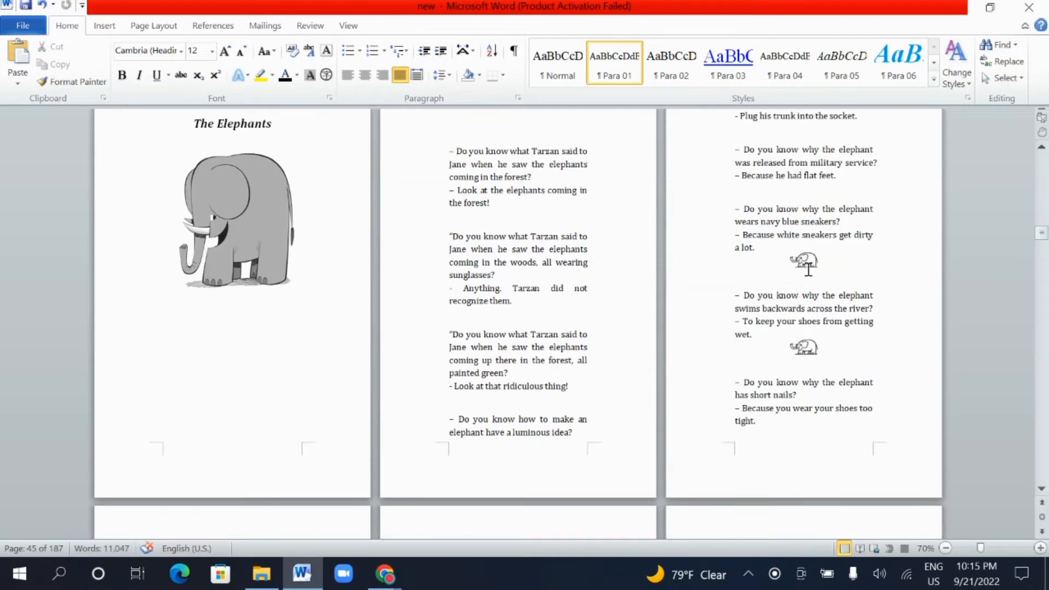
{"action": "right_click", "coordinate": [808, 270]}
{"action": "left_click", "coordinate": [831, 276]}
{"action": "right_click", "coordinate": [803, 257]}
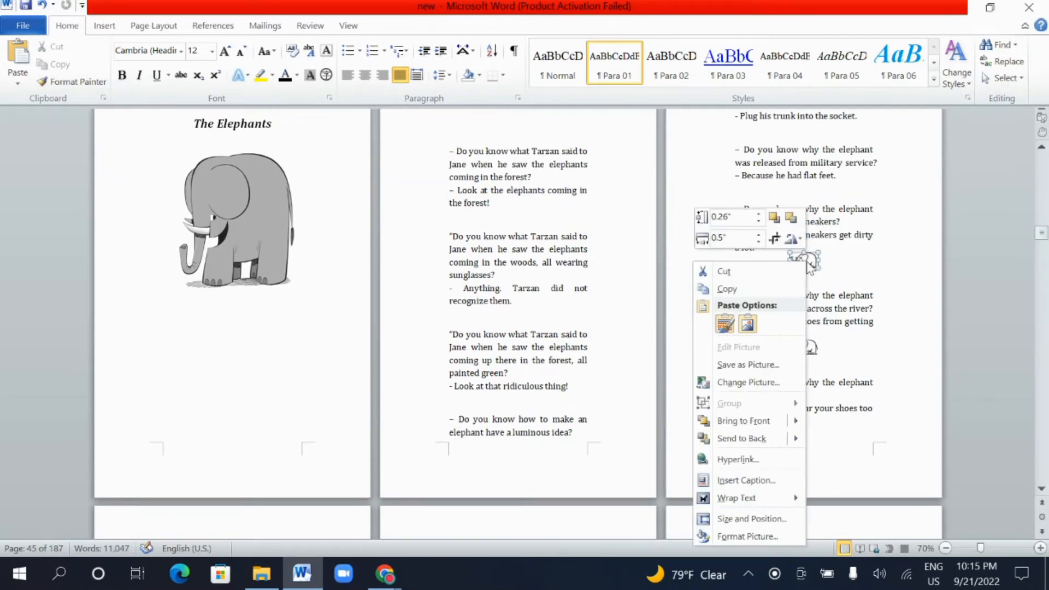
{"action": "left_click", "coordinate": [726, 272]}
{"action": "left_click", "coordinate": [804, 331]}
{"action": "right_click", "coordinate": [803, 331]}
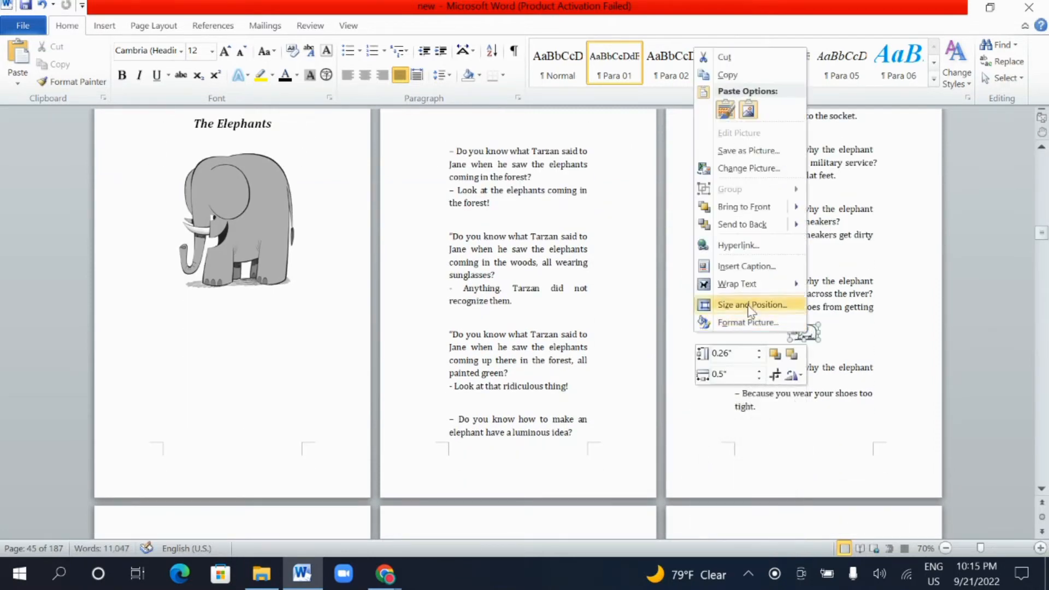
{"action": "left_click", "coordinate": [748, 61]}
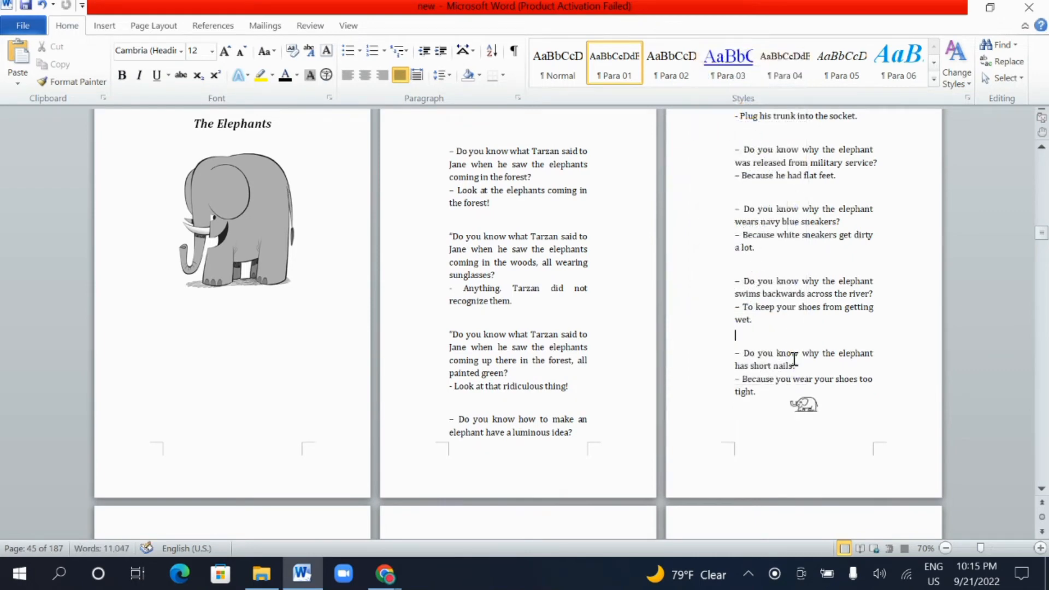
{"action": "right_click", "coordinate": [808, 407]}
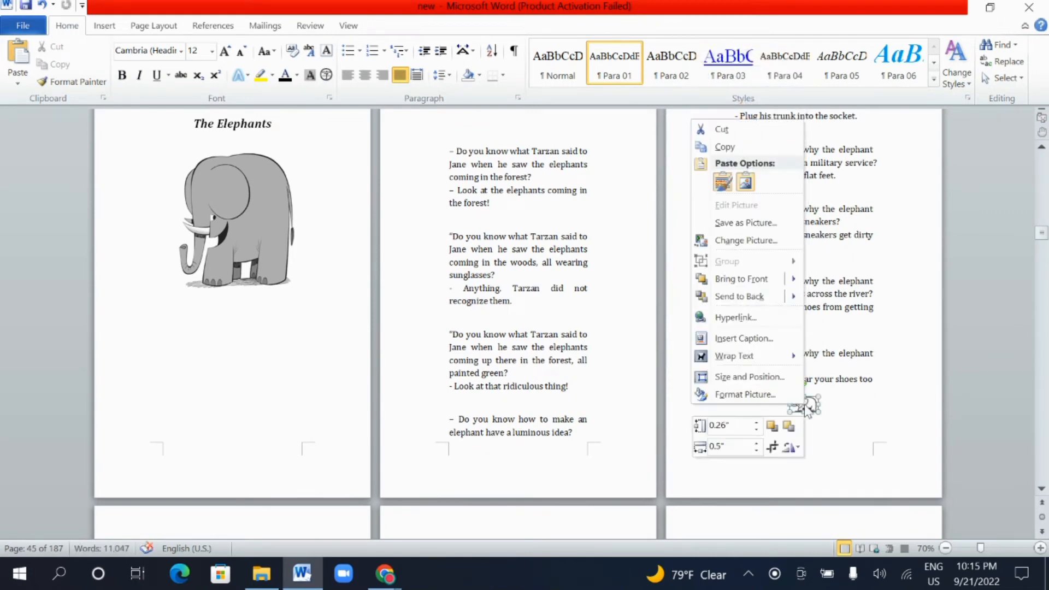
{"action": "left_click", "coordinate": [752, 131]}
{"action": "scroll", "coordinate": [553, 308], "scroll_direction": "up", "scroll_amount": 3}
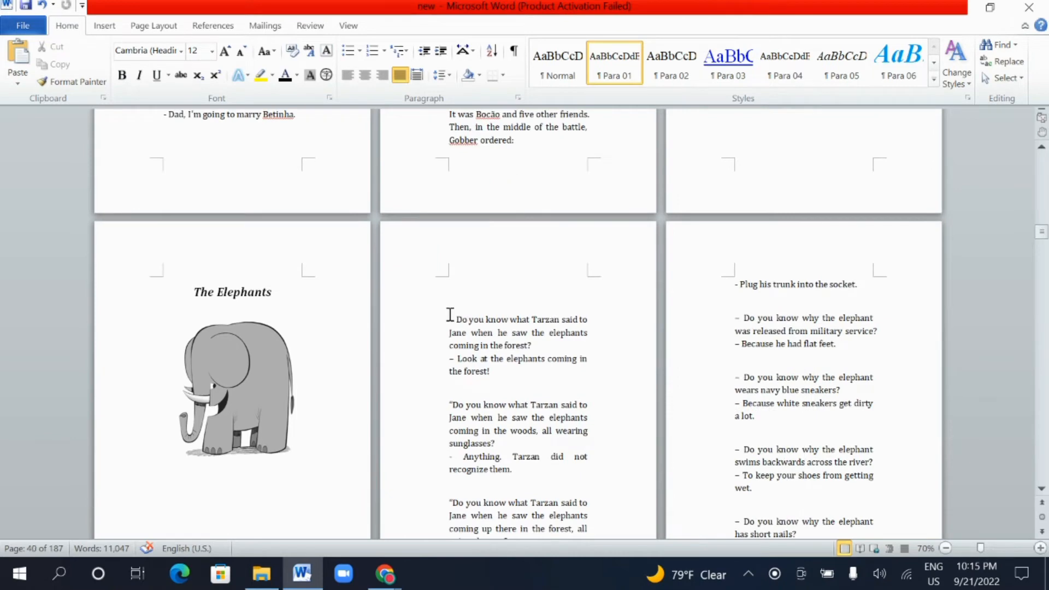
{"action": "left_click_drag", "start_coordinate": [446, 314], "coordinate": [779, 481]}
{"action": "left_click", "coordinate": [611, 311]}
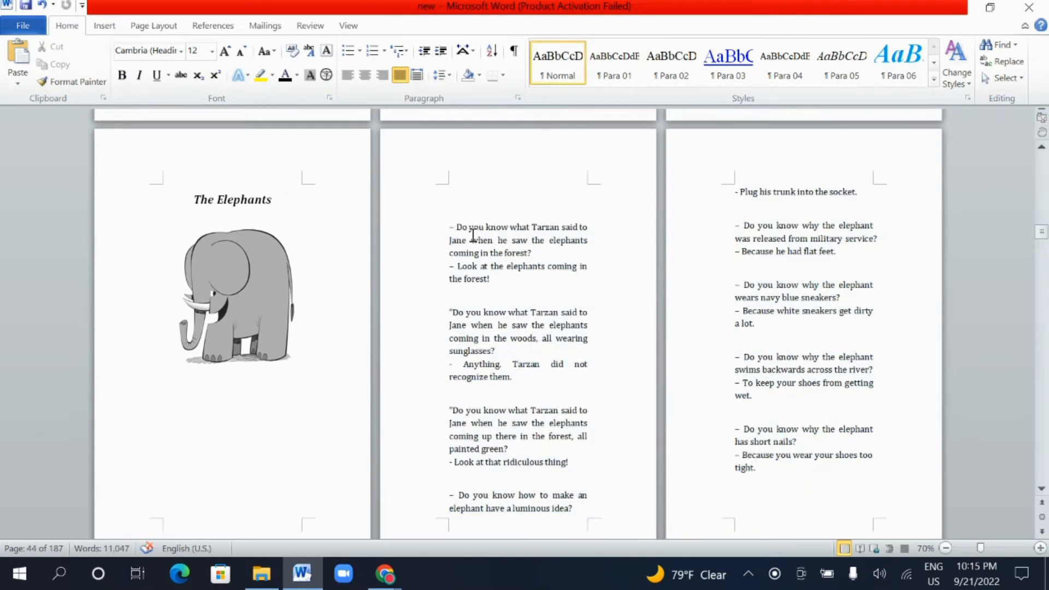
{"action": "left_click_drag", "start_coordinate": [453, 226], "coordinate": [449, 227]}
{"action": "scroll", "coordinate": [604, 424], "scroll_direction": "up", "scroll_amount": 1}
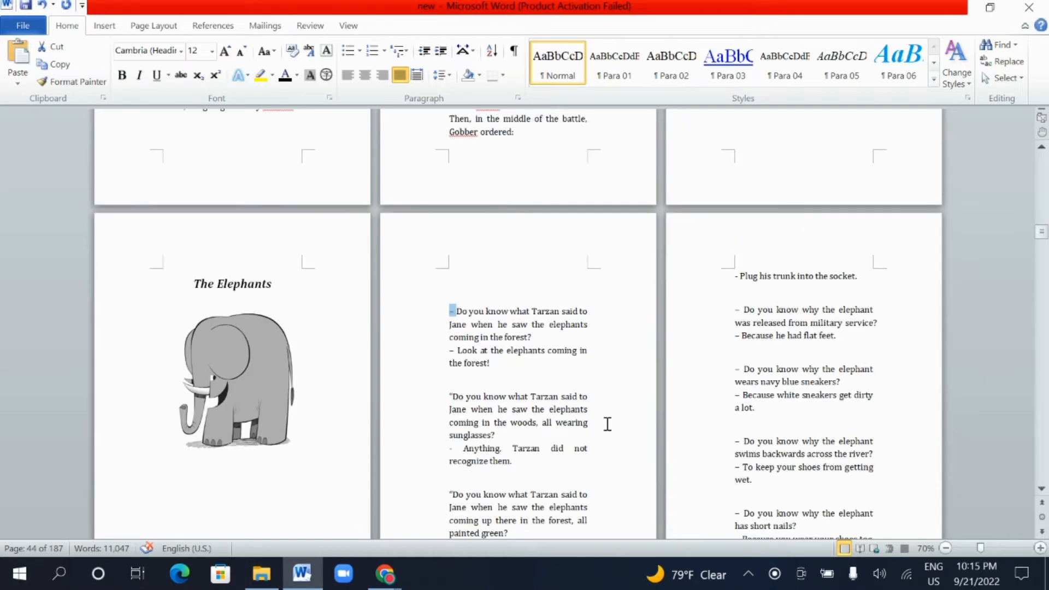
{"action": "left_click", "coordinate": [602, 415]}
Strip the leading dashes from the jokes on the two pages after the chapter title by making them a bulleted list and removing the bullets.
{"action": "scroll", "coordinate": [665, 410], "scroll_direction": "down", "scroll_amount": 2}
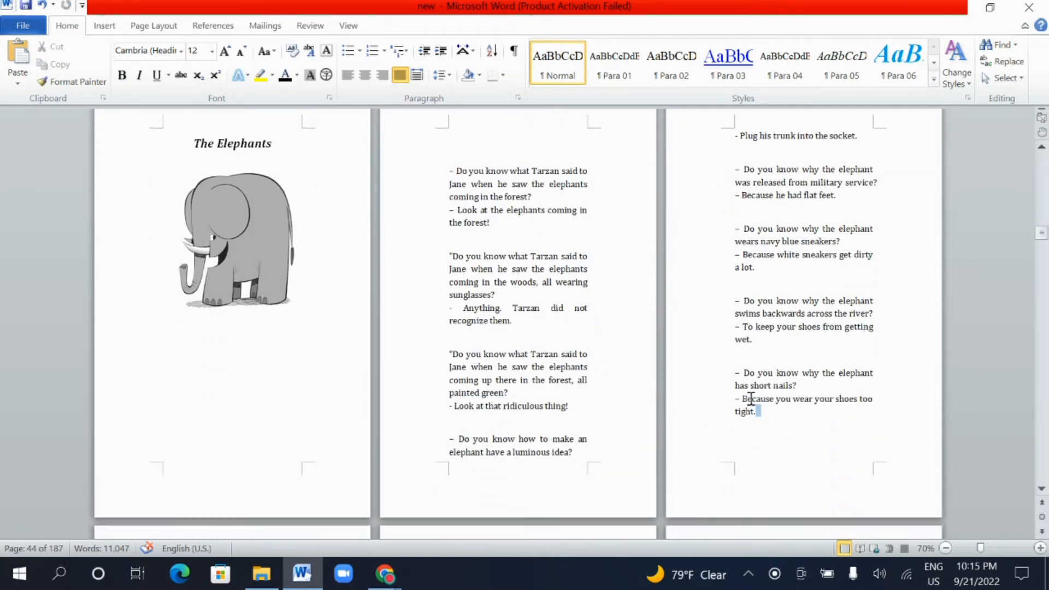
{"action": "left_click_drag", "start_coordinate": [754, 410], "coordinate": [460, 155]}
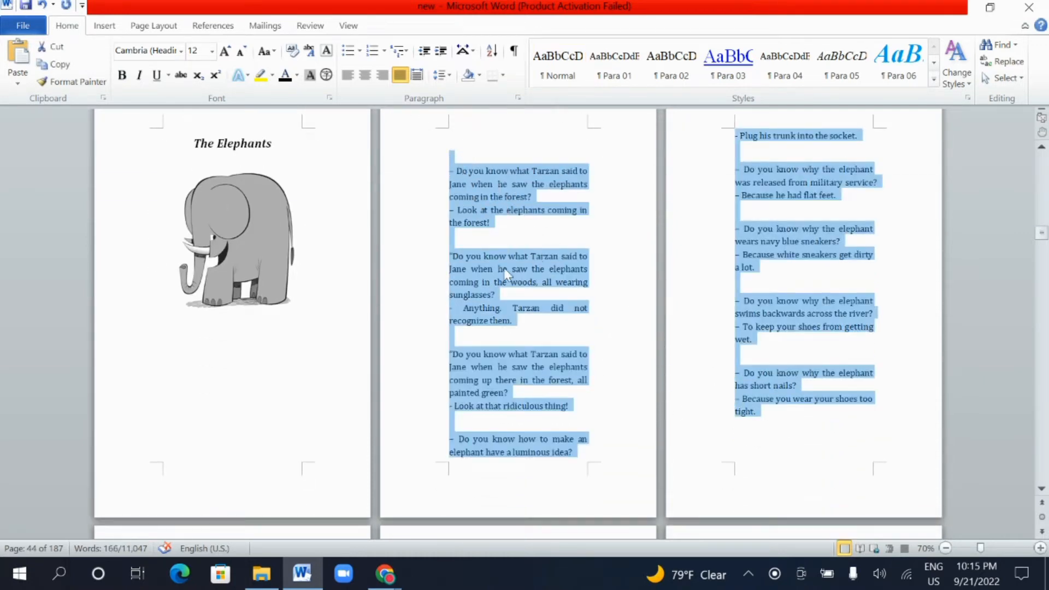
{"action": "left_click", "coordinate": [351, 54]}
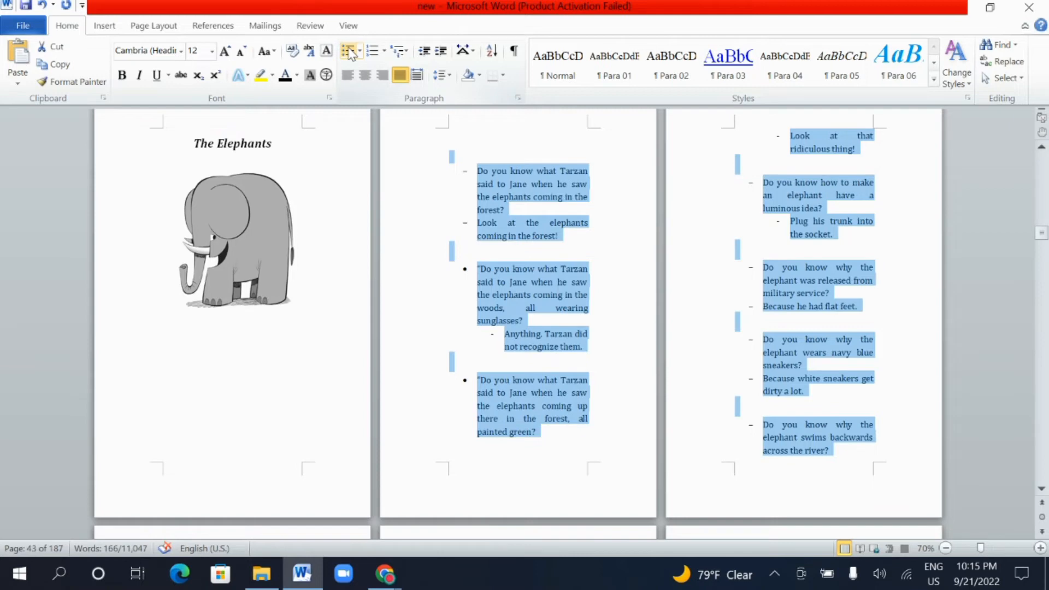
{"action": "left_click", "coordinate": [350, 53]}
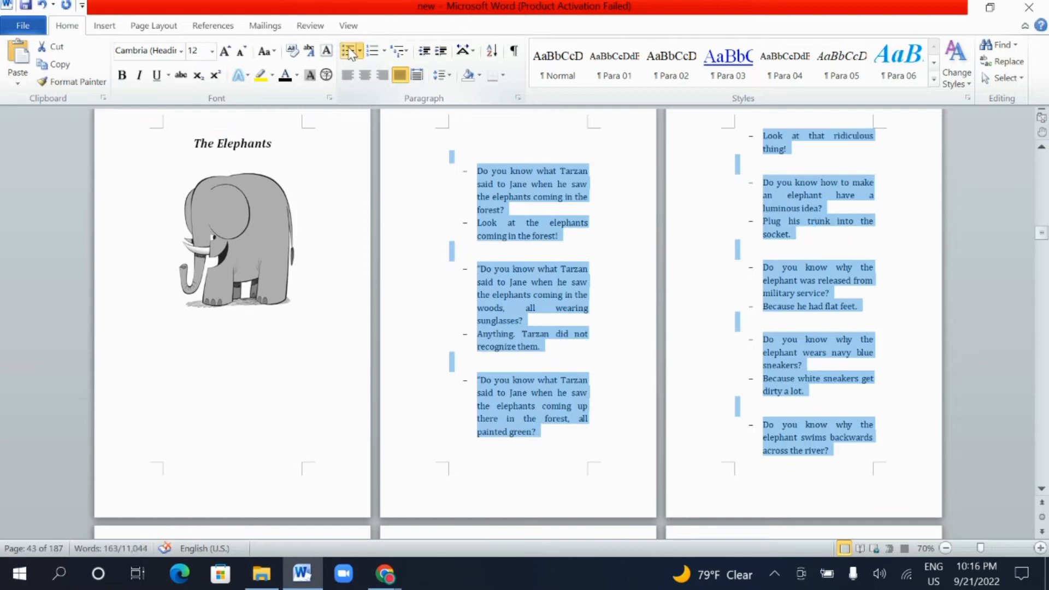
{"action": "left_click", "coordinate": [350, 53]}
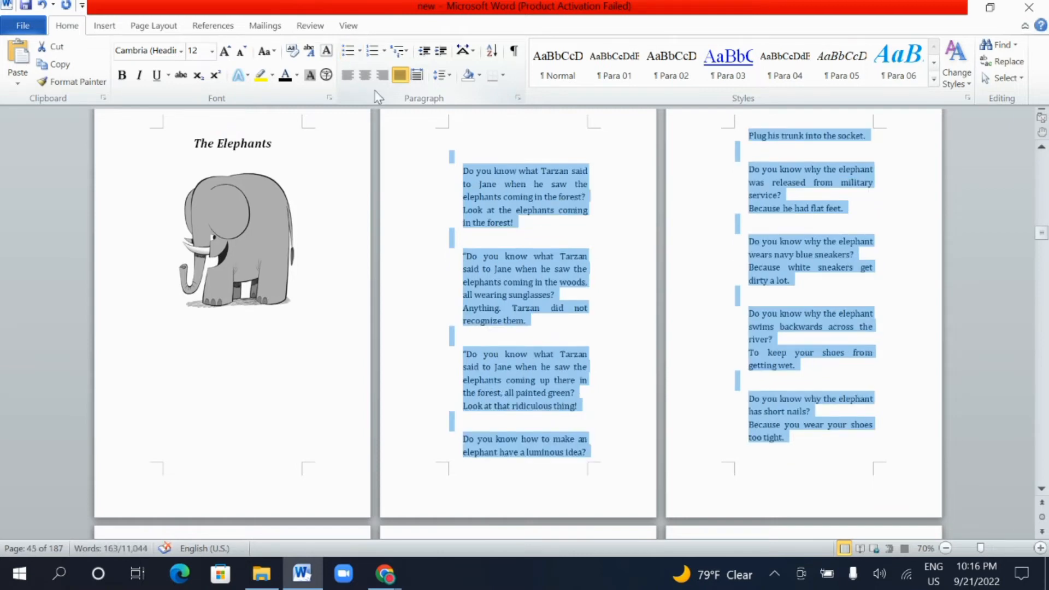
{"action": "left_click", "coordinate": [500, 147]}
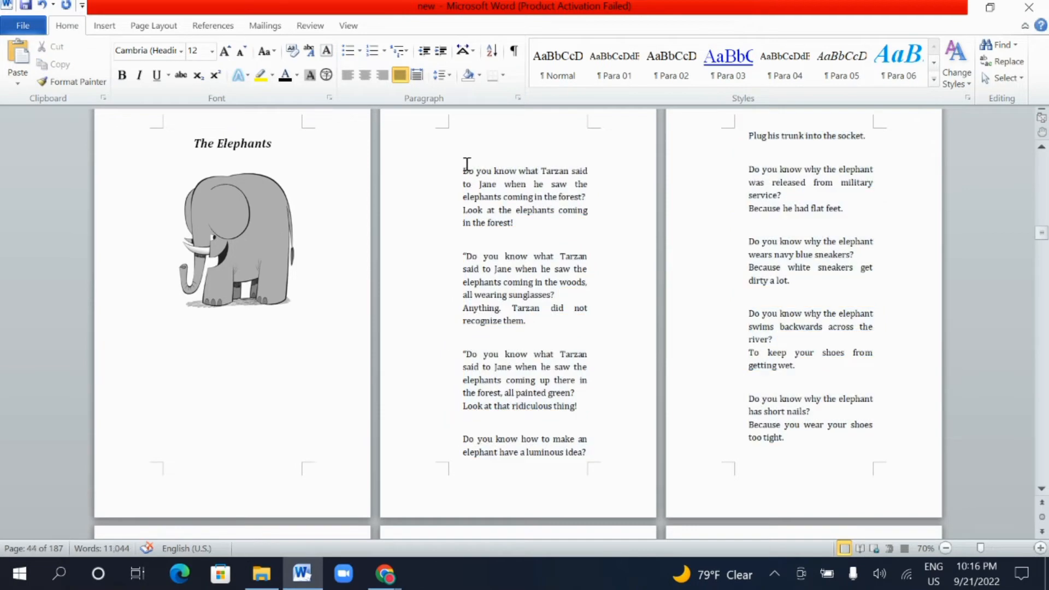
Delete the blank line above the first Tarzan joke and replace the one before the "luminous idea" joke with a new blank line.
{"action": "key", "text": "Delete"}
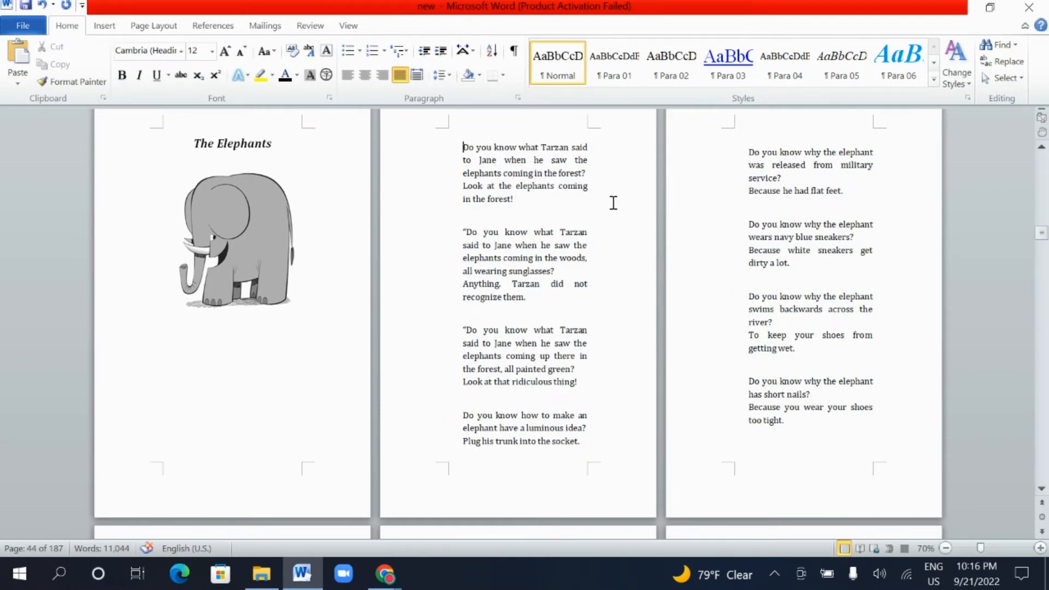
{"action": "scroll", "coordinate": [591, 236], "scroll_direction": "down", "scroll_amount": 3}
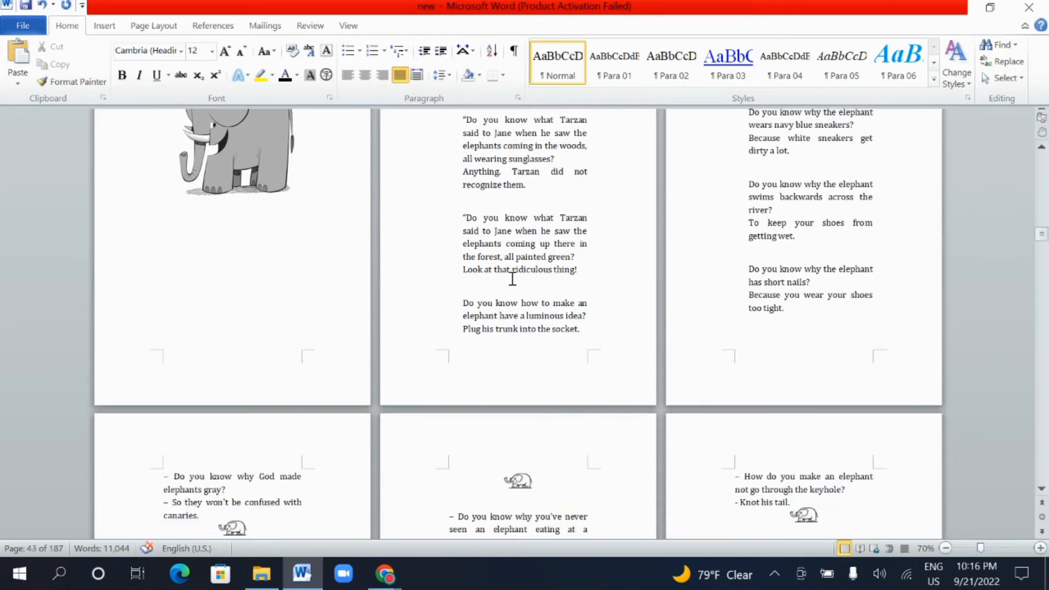
{"action": "left_click", "coordinate": [486, 289]}
{"action": "key", "text": "Delete"}
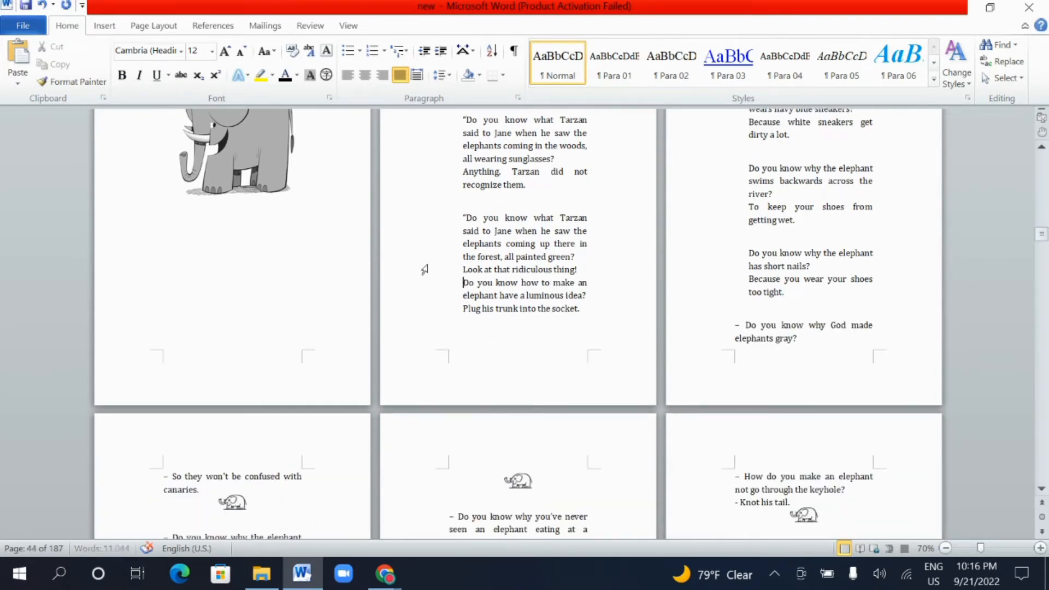
{"action": "key", "text": "Return"}
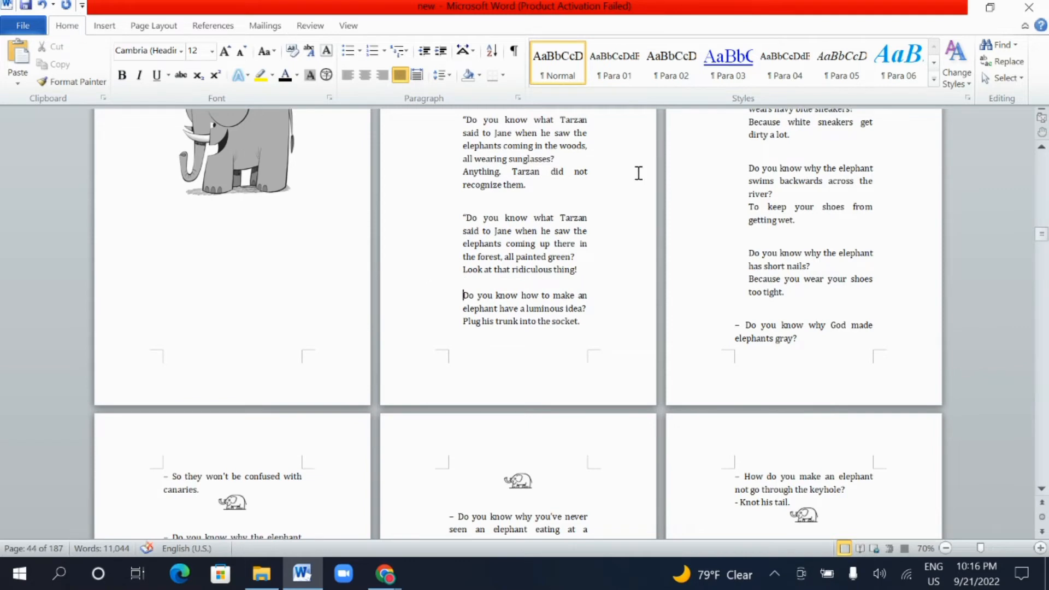
Cut the large picture of the woman riding the elephant before the female possum joke.
{"action": "scroll", "coordinate": [602, 240], "scroll_direction": "down", "scroll_amount": 3}
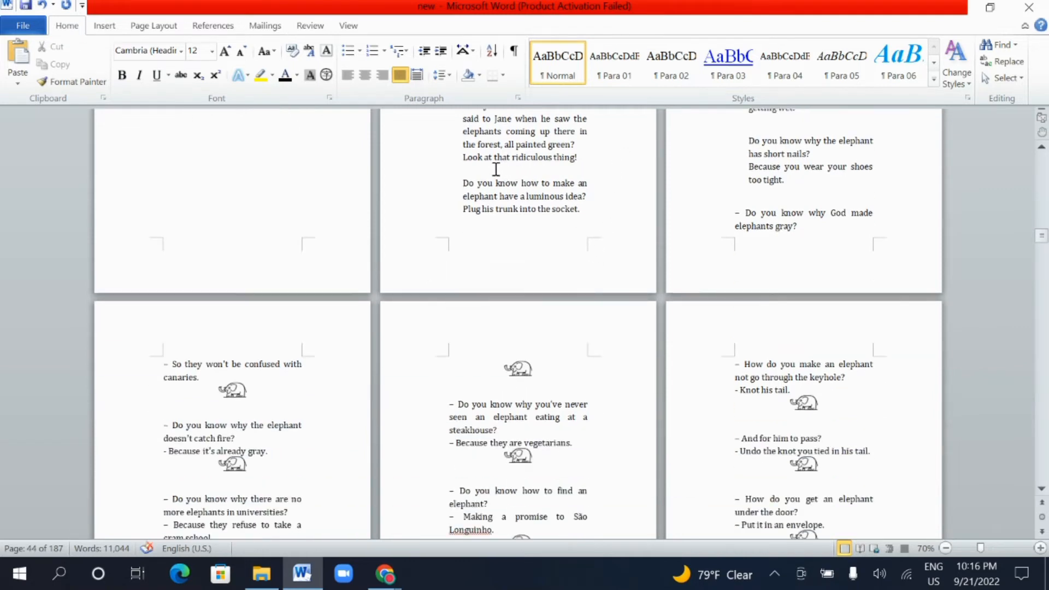
{"action": "scroll", "coordinate": [502, 241], "scroll_direction": "down", "scroll_amount": 11}
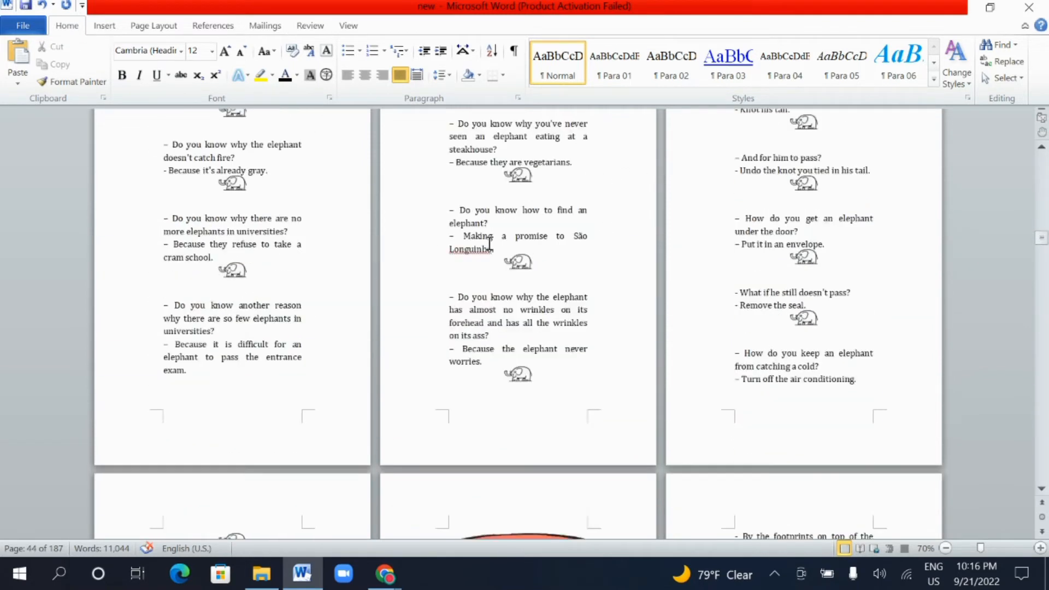
{"action": "scroll", "coordinate": [551, 253], "scroll_direction": "down", "scroll_amount": 13}
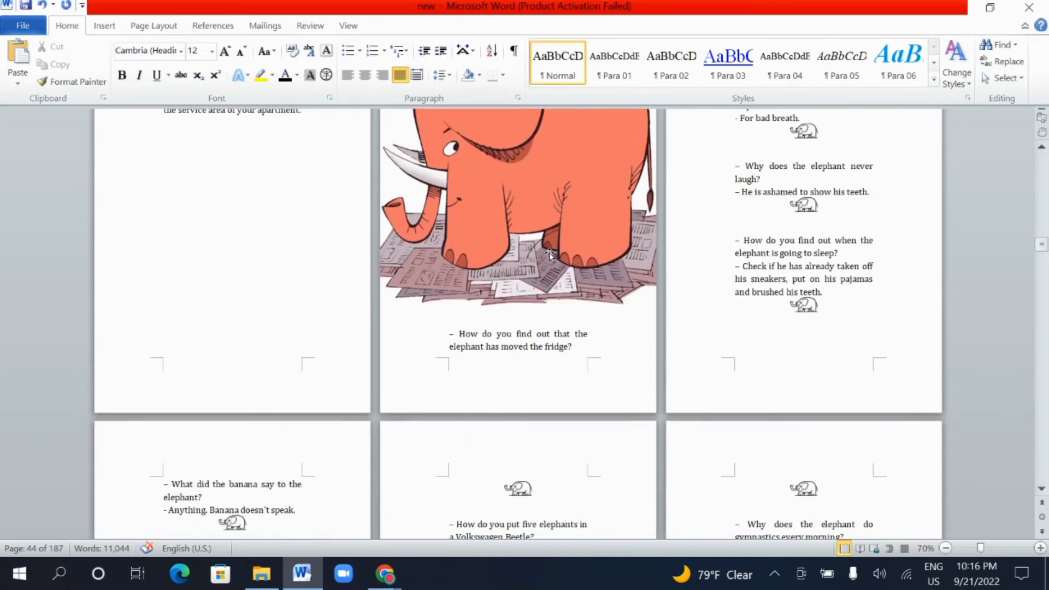
{"action": "scroll", "coordinate": [550, 253], "scroll_direction": "down", "scroll_amount": 3}
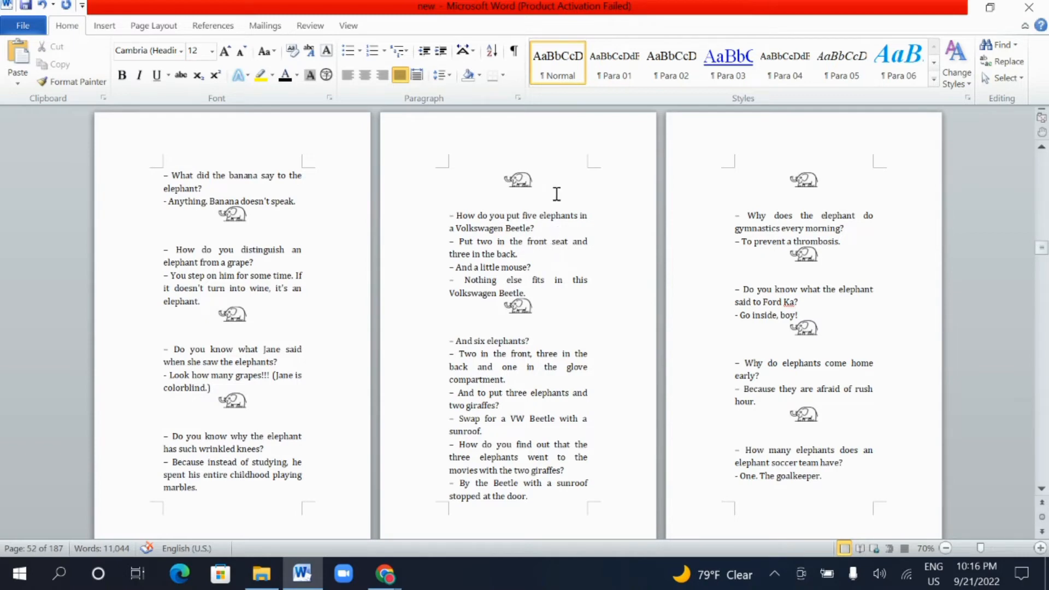
{"action": "scroll", "coordinate": [555, 195], "scroll_direction": "down", "scroll_amount": 20}
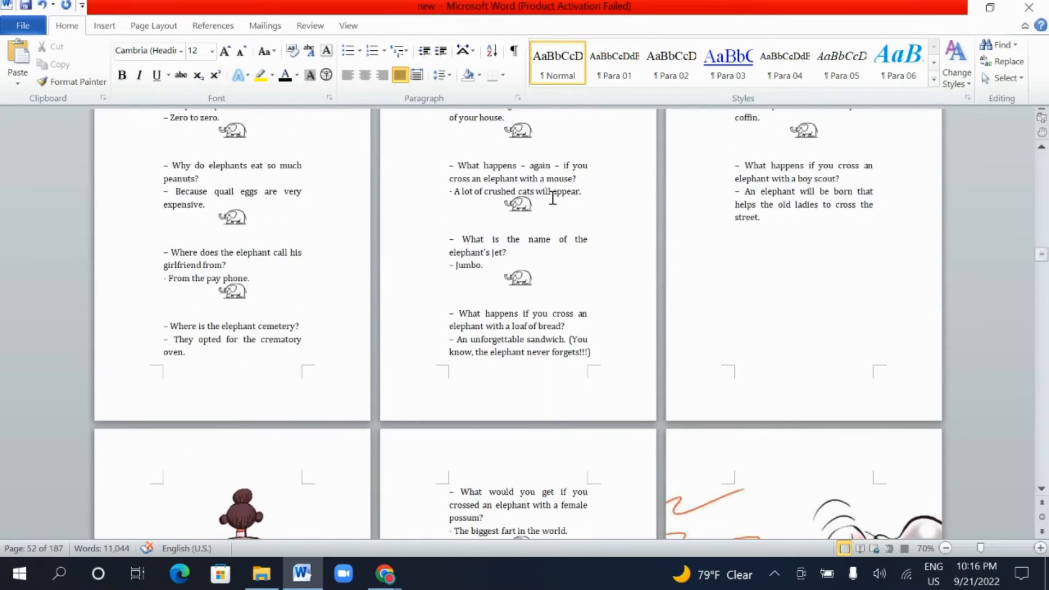
{"action": "scroll", "coordinate": [552, 199], "scroll_direction": "down", "scroll_amount": 8}
{"action": "left_click", "coordinate": [305, 236]}
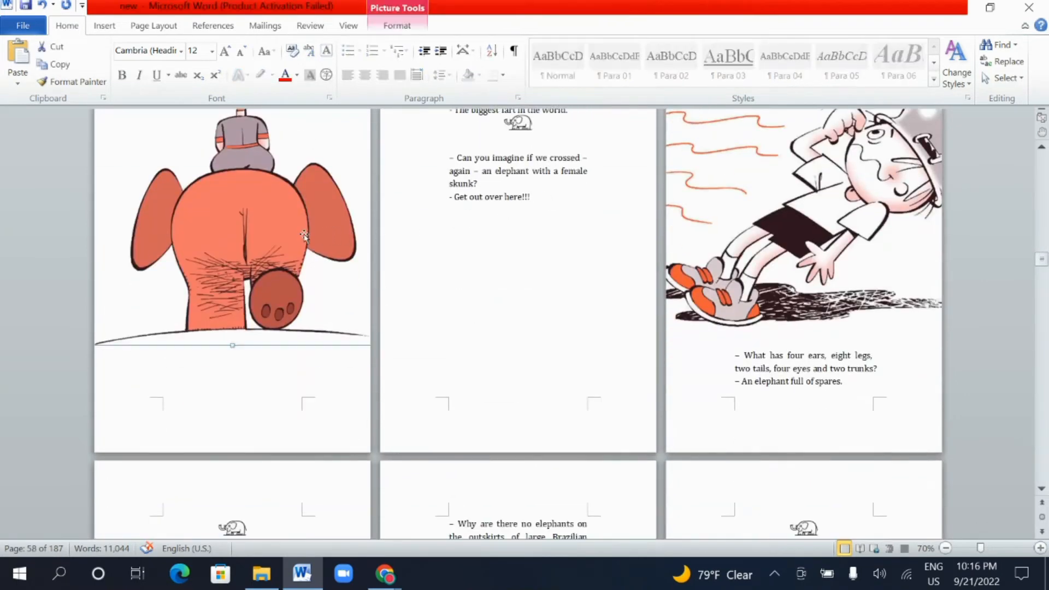
{"action": "scroll", "coordinate": [573, 211], "scroll_direction": "up", "scroll_amount": 6}
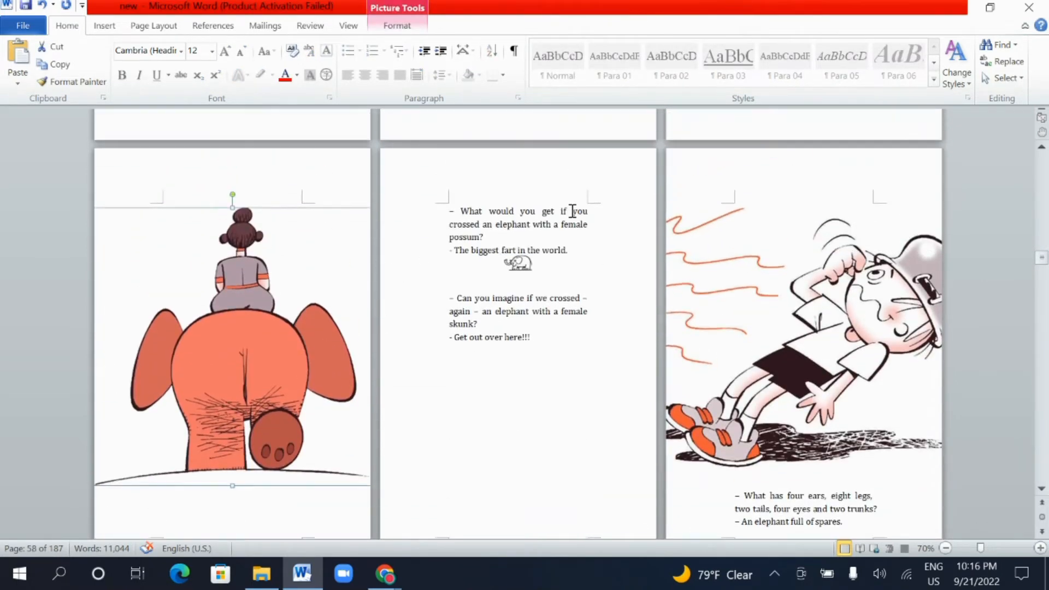
{"action": "left_click", "coordinate": [763, 258]}
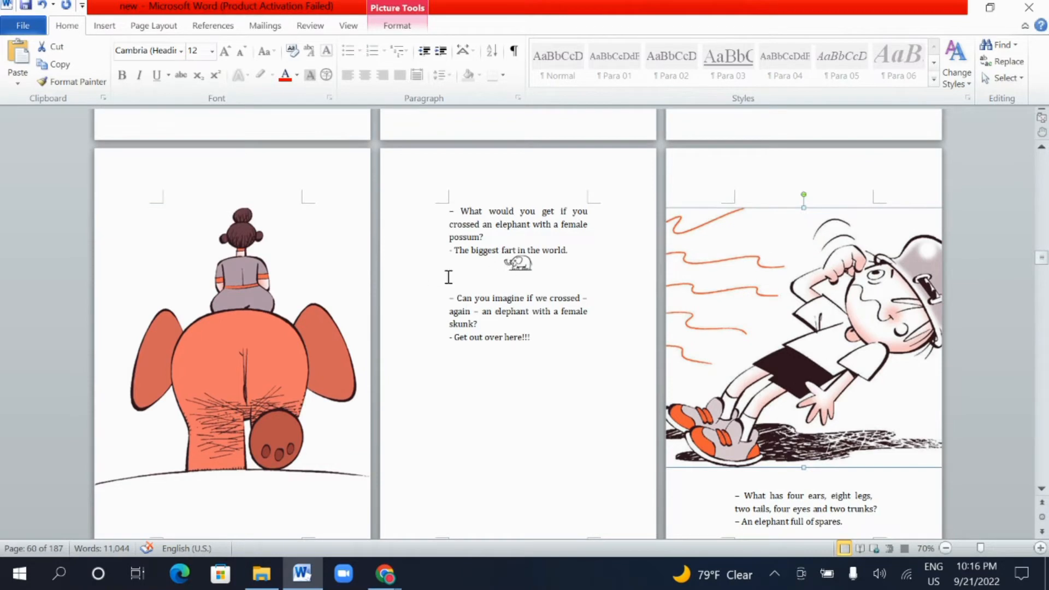
{"action": "left_click_drag", "start_coordinate": [273, 292], "coordinate": [304, 257]}
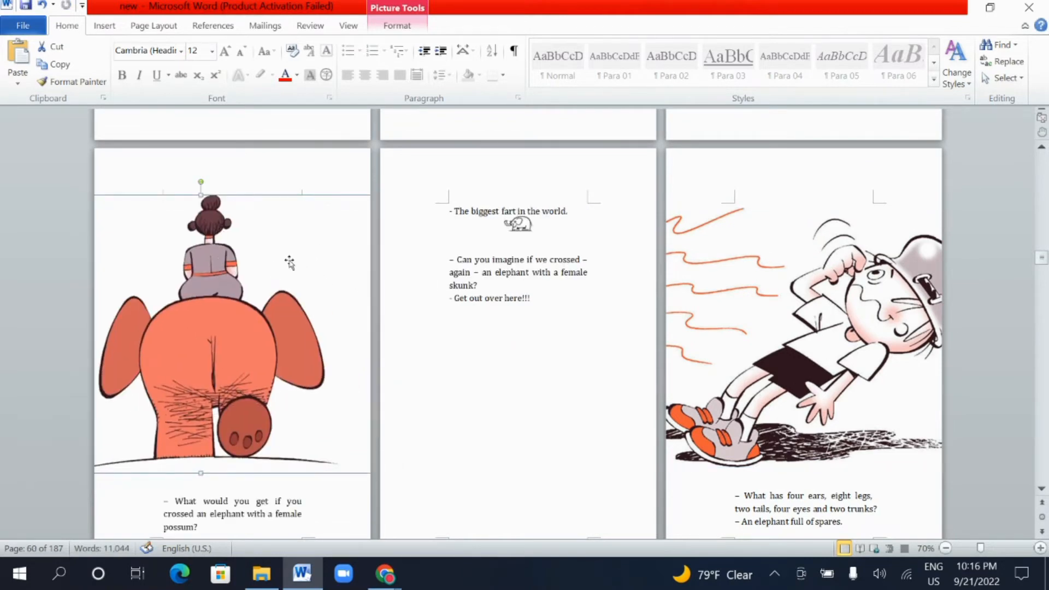
{"action": "right_click", "coordinate": [230, 271]}
{"action": "left_click", "coordinate": [145, 280]}
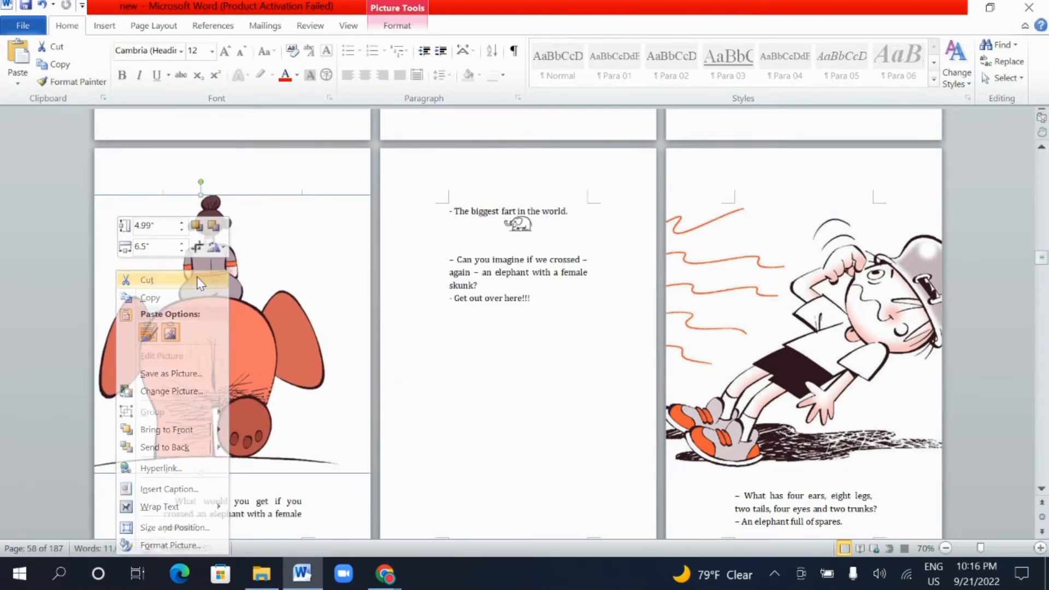
Cut the large picture of the boy leaning backwards below the female skunk joke.
{"action": "scroll", "coordinate": [267, 268], "scroll_direction": "up", "scroll_amount": 8}
{"action": "scroll", "coordinate": [268, 268], "scroll_direction": "down", "scroll_amount": 10}
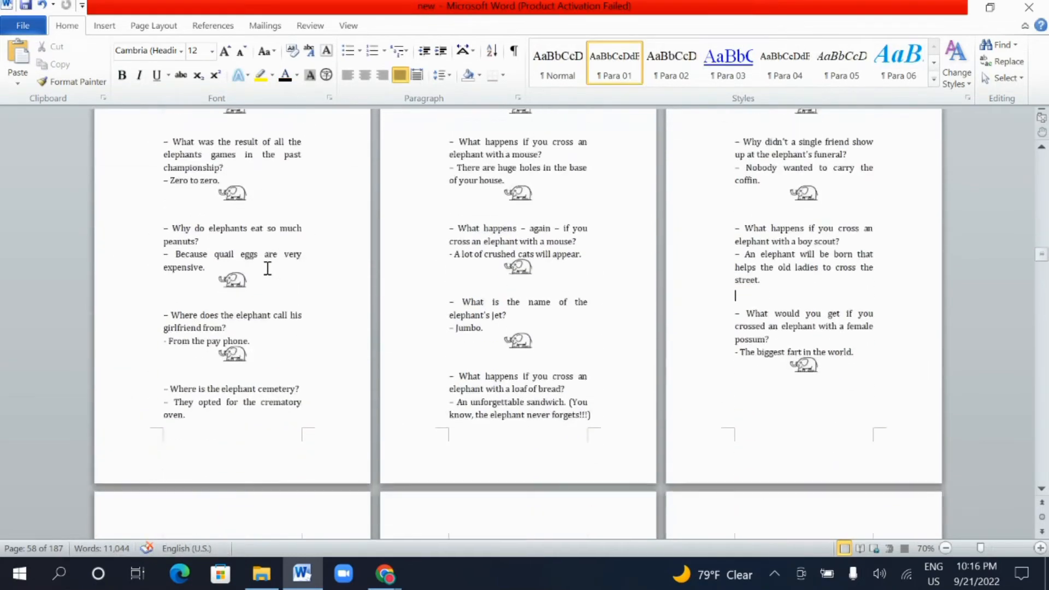
{"action": "scroll", "coordinate": [270, 267], "scroll_direction": "down", "scroll_amount": 5}
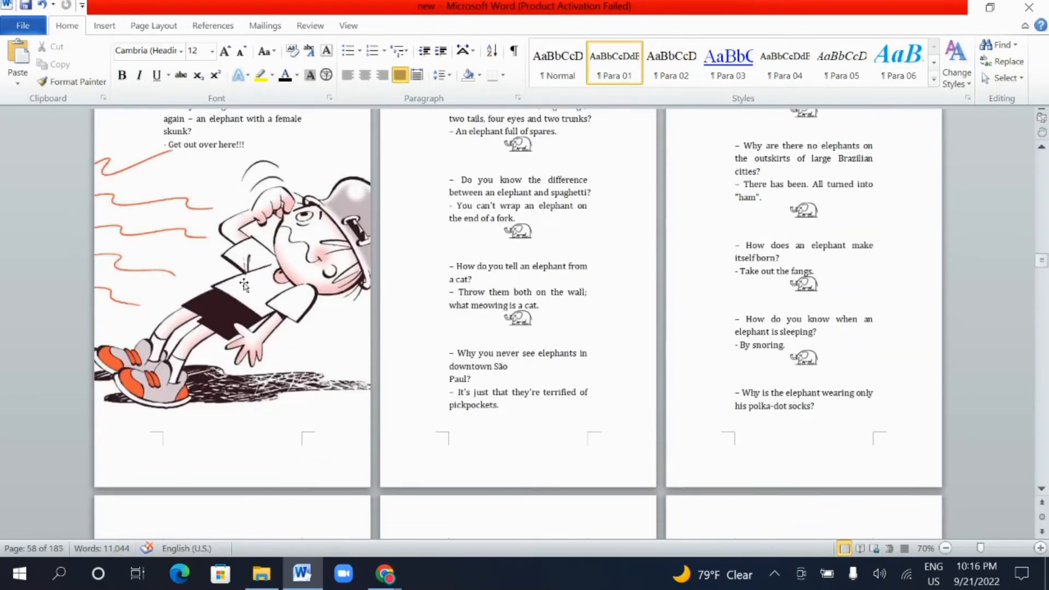
{"action": "left_click", "coordinate": [269, 258]}
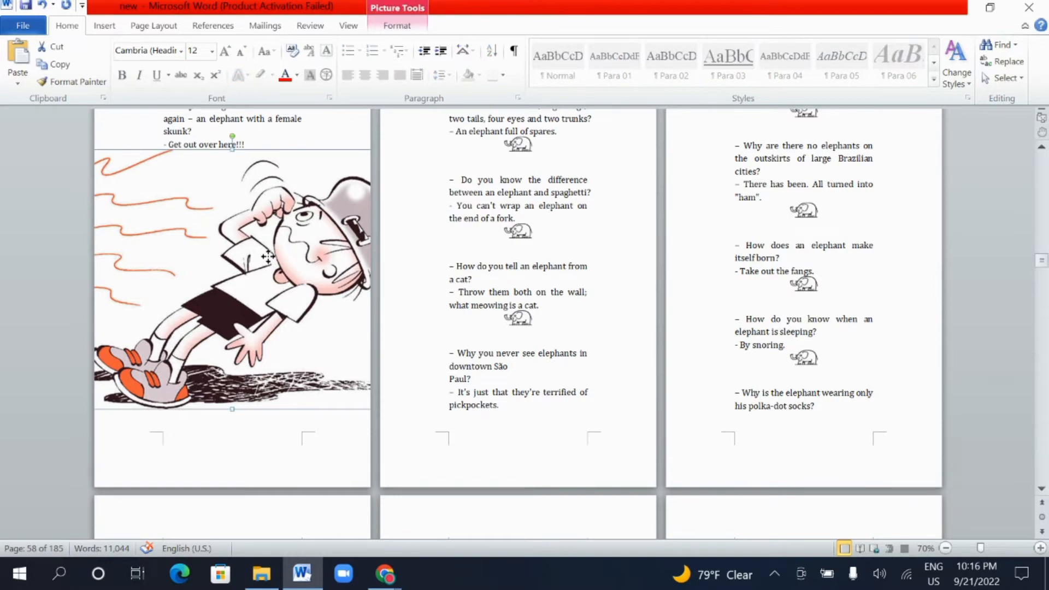
{"action": "right_click", "coordinate": [268, 257]}
{"action": "left_click", "coordinate": [241, 264]}
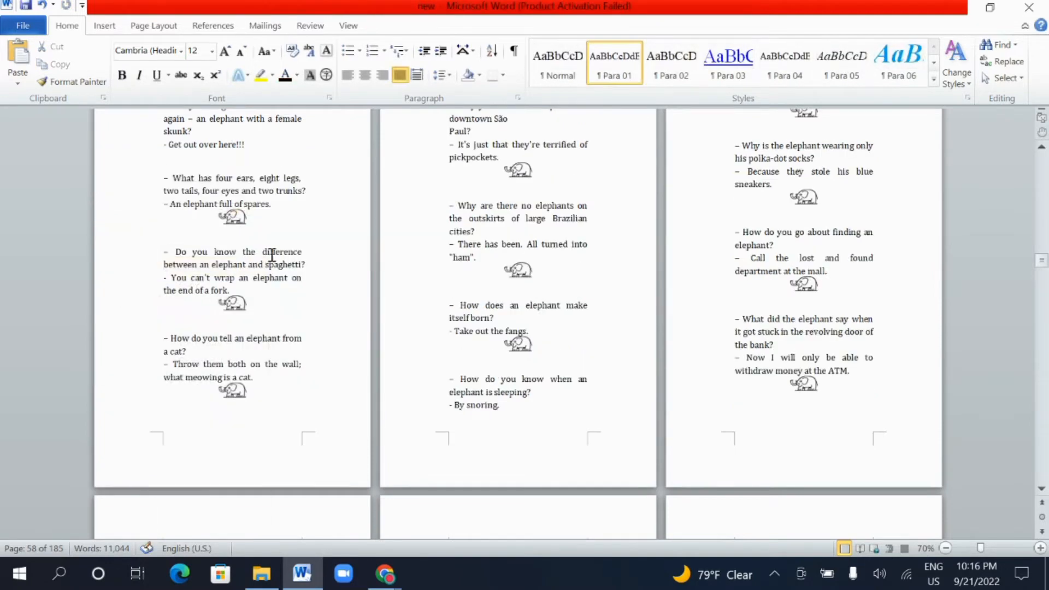
Shrink the picture of the elephant behind the tree and move it to the page with the "Where are elephants found?" joke.
{"action": "scroll", "coordinate": [272, 255], "scroll_direction": "down", "scroll_amount": 10}
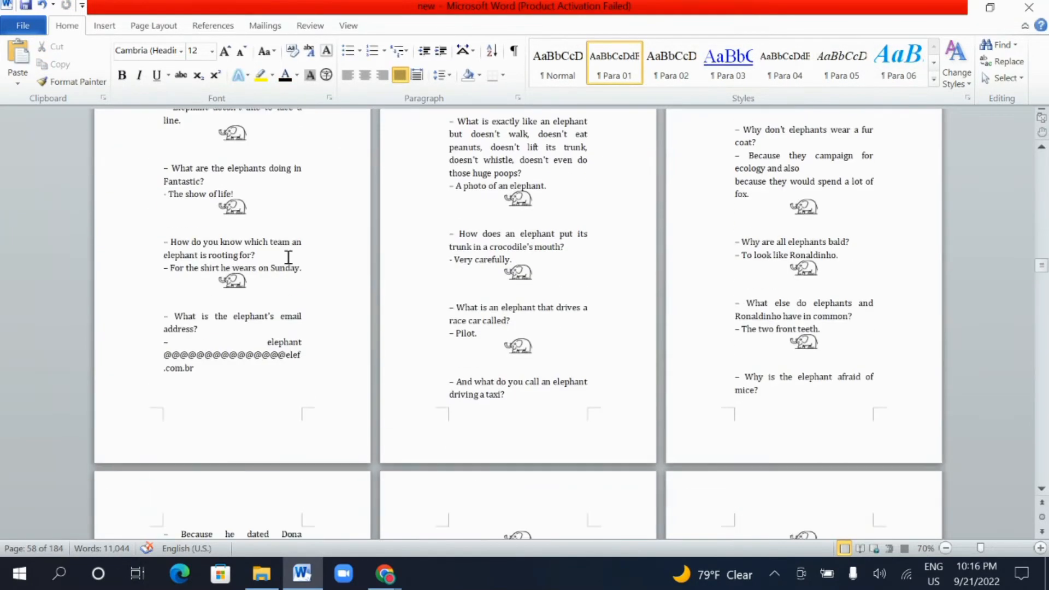
{"action": "scroll", "coordinate": [288, 257], "scroll_direction": "down", "scroll_amount": 20}
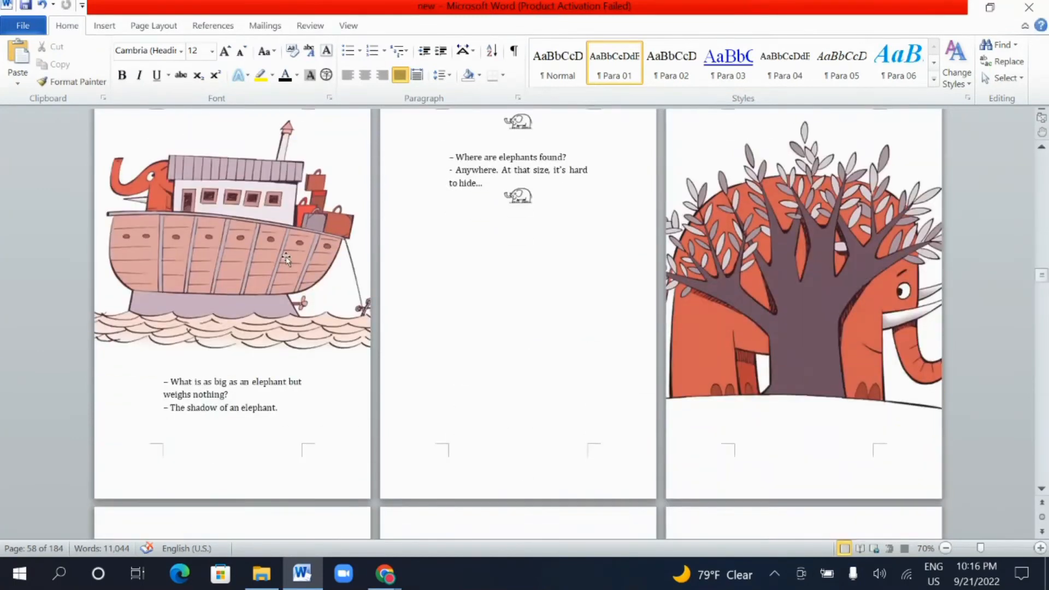
{"action": "scroll", "coordinate": [286, 260], "scroll_direction": "down", "scroll_amount": 5}
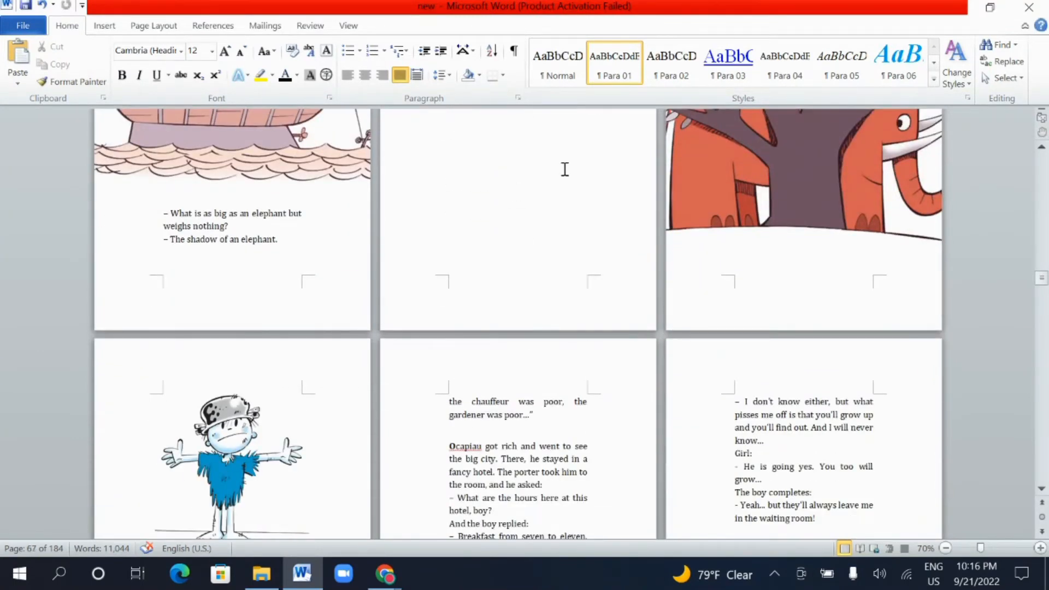
{"action": "scroll", "coordinate": [565, 170], "scroll_direction": "up", "scroll_amount": 8}
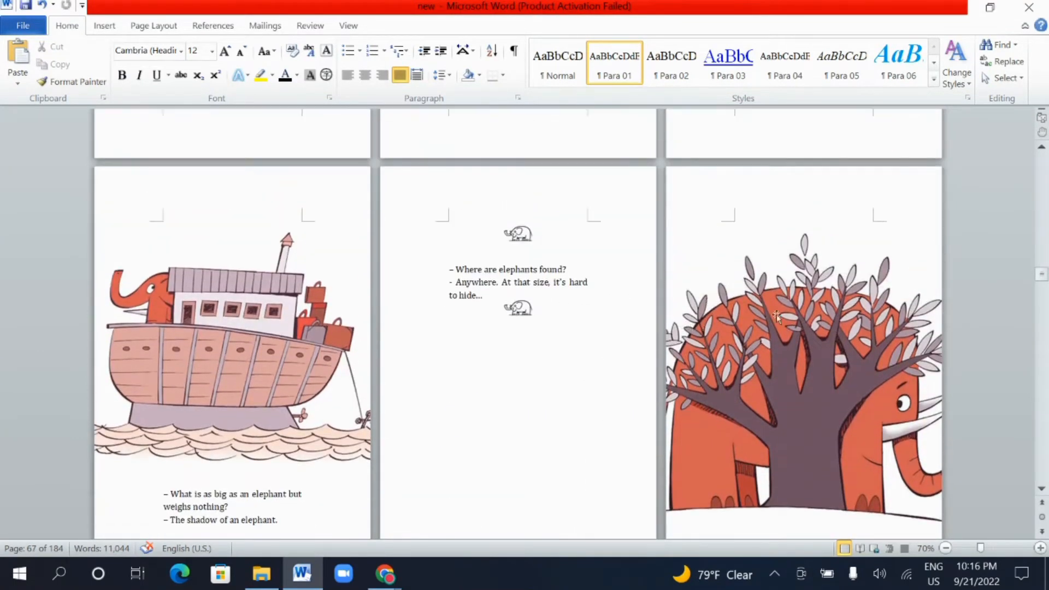
{"action": "left_click", "coordinate": [777, 317]}
{"action": "scroll", "coordinate": [754, 317], "scroll_direction": "down", "scroll_amount": 3}
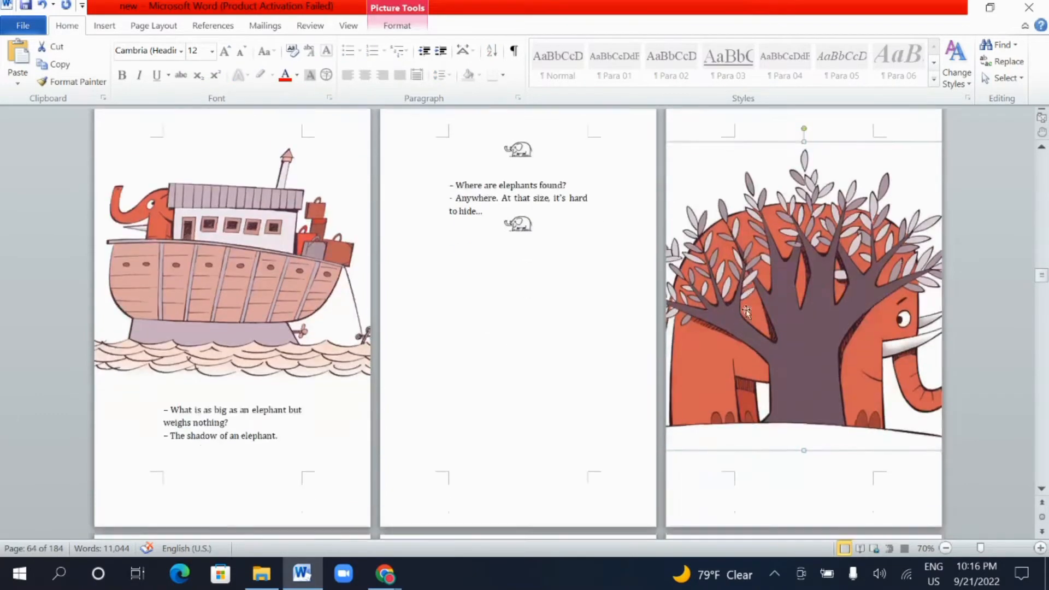
{"action": "scroll", "coordinate": [747, 311], "scroll_direction": "down", "scroll_amount": 1}
{"action": "left_click_drag", "start_coordinate": [784, 296], "coordinate": [727, 303]}
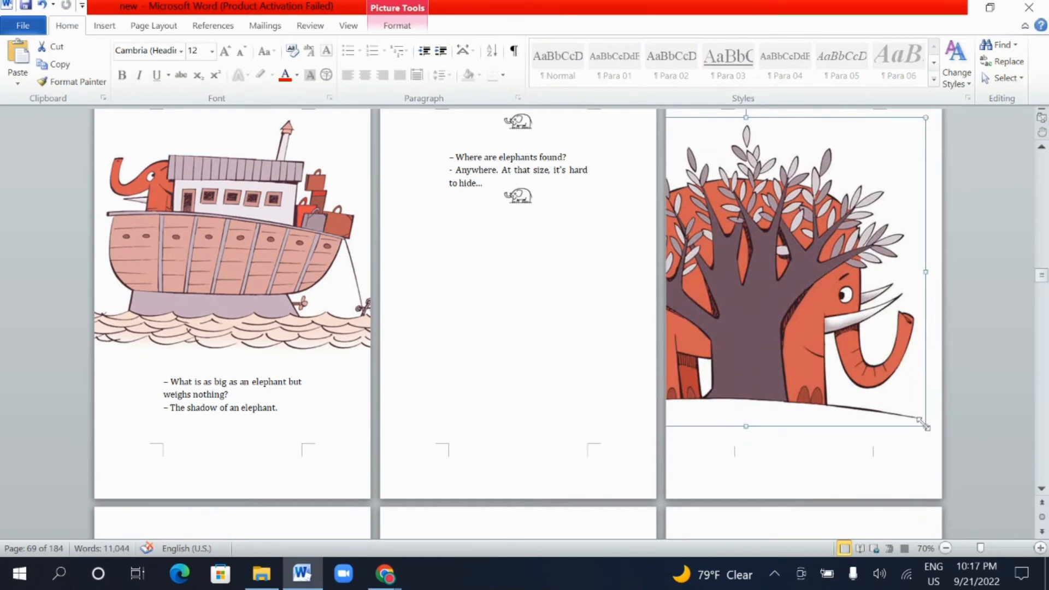
{"action": "left_click_drag", "start_coordinate": [925, 426], "coordinate": [875, 365]}
{"action": "left_click_drag", "start_coordinate": [668, 295], "coordinate": [534, 288]}
{"action": "left_click", "coordinate": [454, 291]}
{"action": "scroll", "coordinate": [458, 305], "scroll_direction": "up", "scroll_amount": 2}
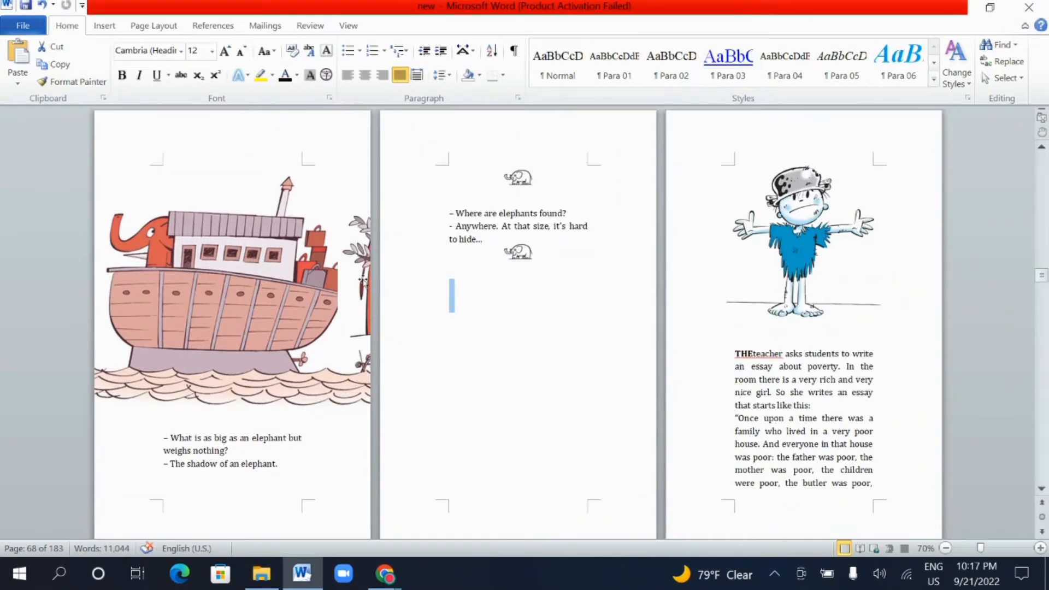
{"action": "left_click_drag", "start_coordinate": [362, 281], "coordinate": [464, 357]}
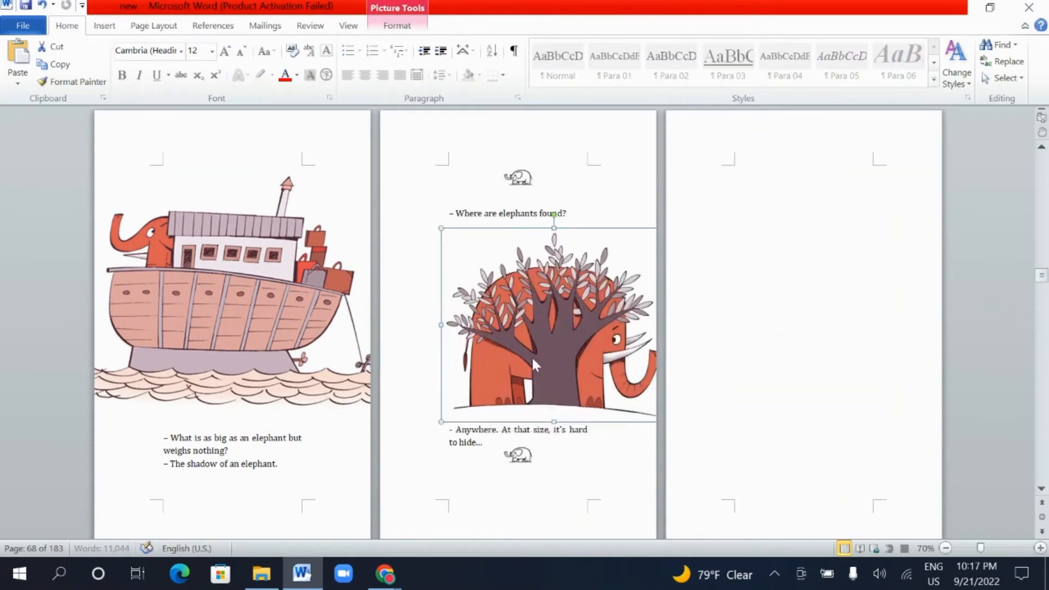
Resize the elephant and tree picture to about 2.98" wide by 2.54" high and place it below the "Where are elephants found?" joke.
{"action": "left_click_drag", "start_coordinate": [532, 355], "coordinate": [504, 365]}
{"action": "left_click_drag", "start_coordinate": [638, 430], "coordinate": [578, 378]}
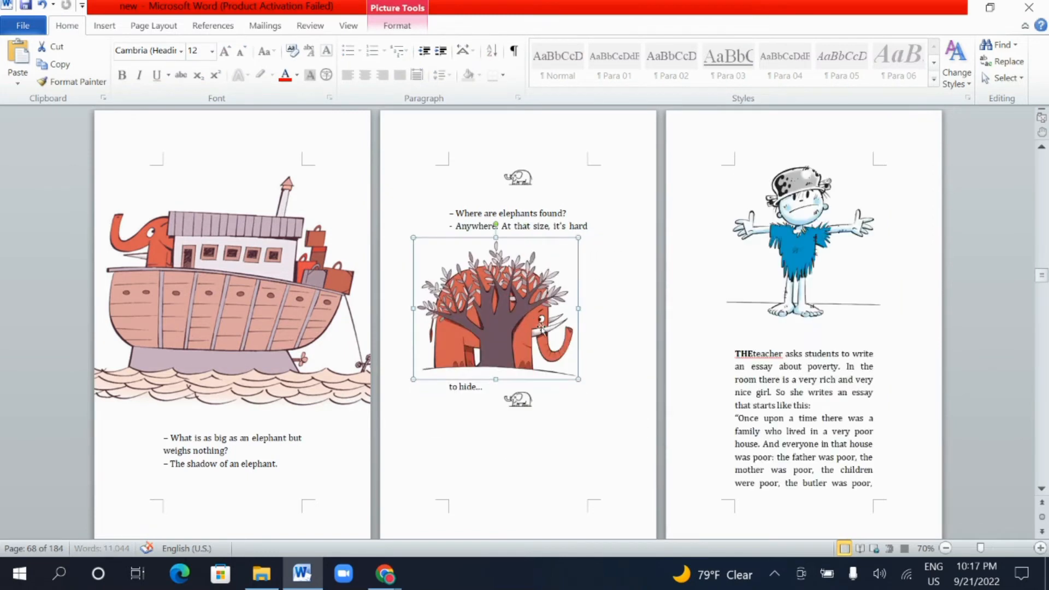
{"action": "left_click_drag", "start_coordinate": [526, 313], "coordinate": [550, 364]}
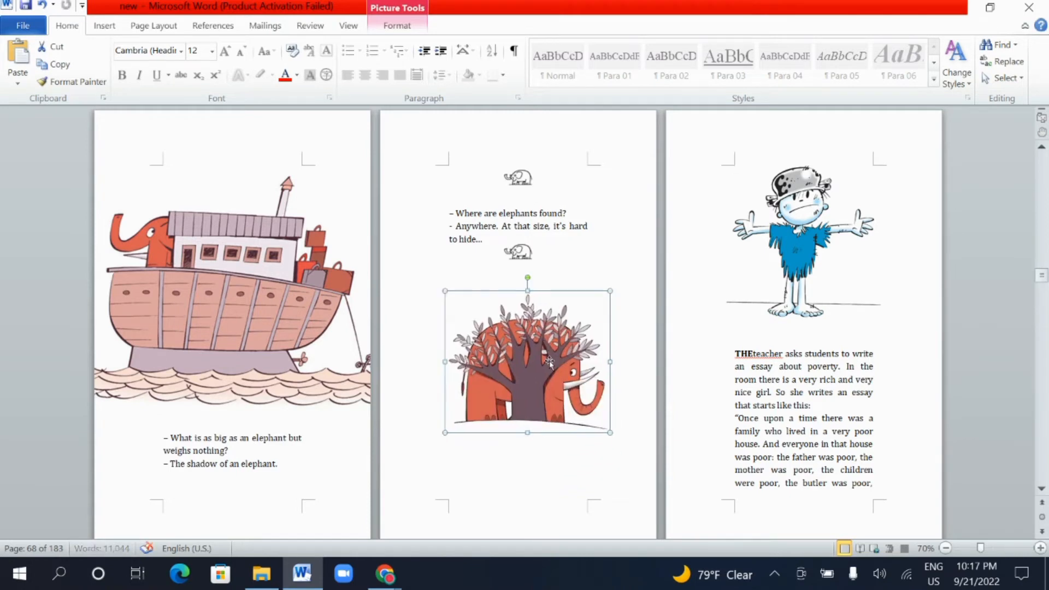
{"action": "scroll", "coordinate": [663, 320], "scroll_direction": "down", "scroll_amount": 3}
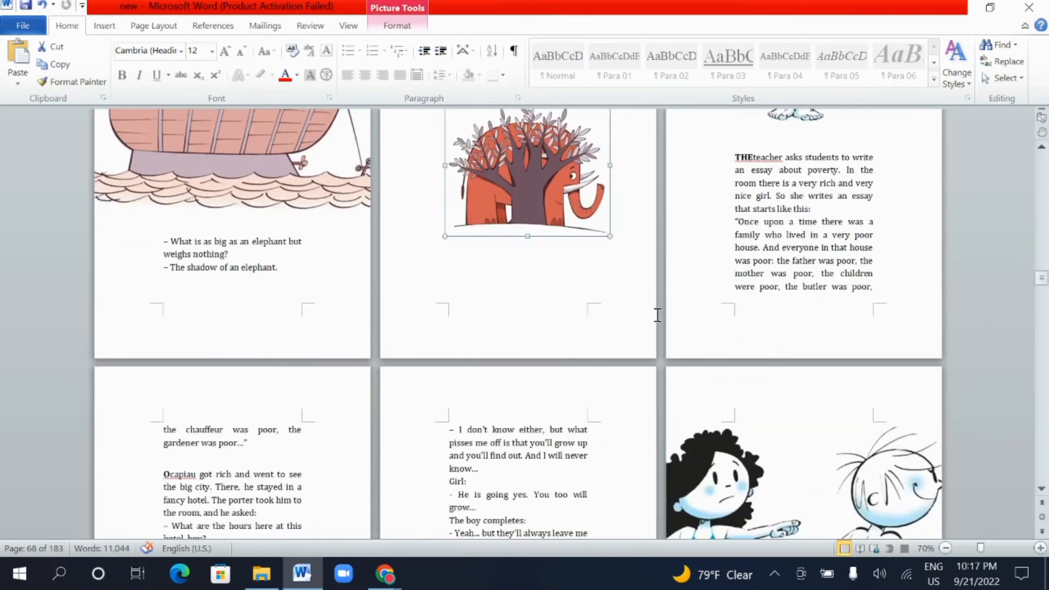
{"action": "scroll", "coordinate": [560, 278], "scroll_direction": "up", "scroll_amount": 2}
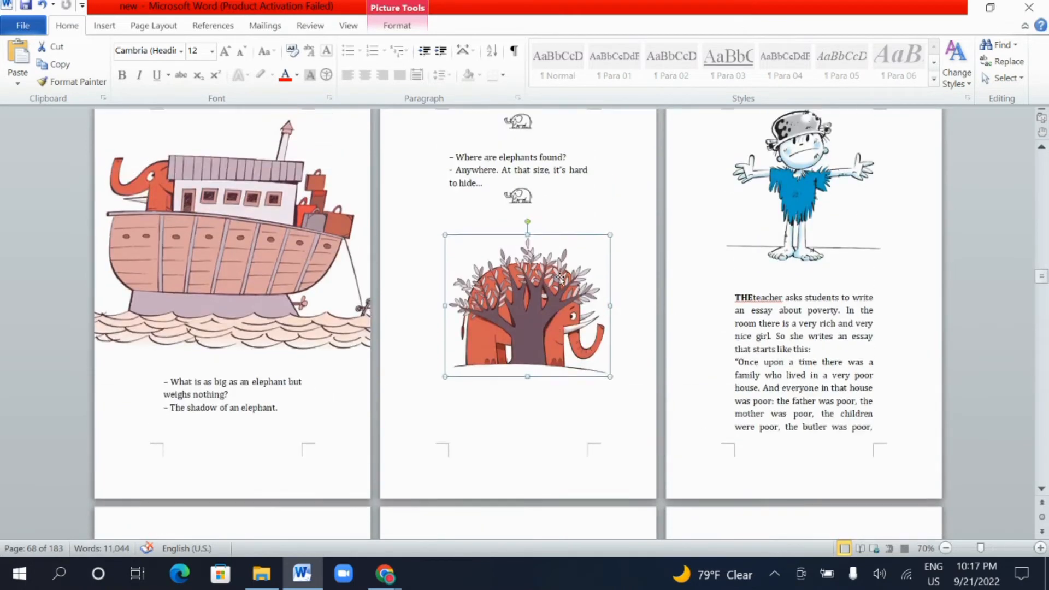
Recolor the elephant and tree picture in grayscale.
{"action": "left_click", "coordinate": [397, 24]}
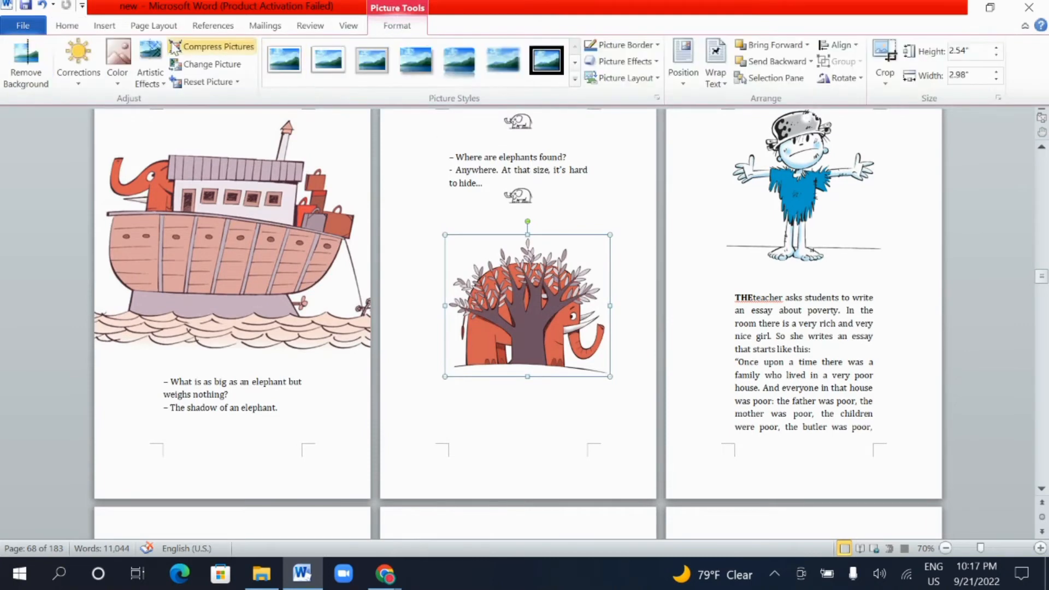
{"action": "left_click", "coordinate": [116, 57]}
{"action": "left_click", "coordinate": [74, 142]}
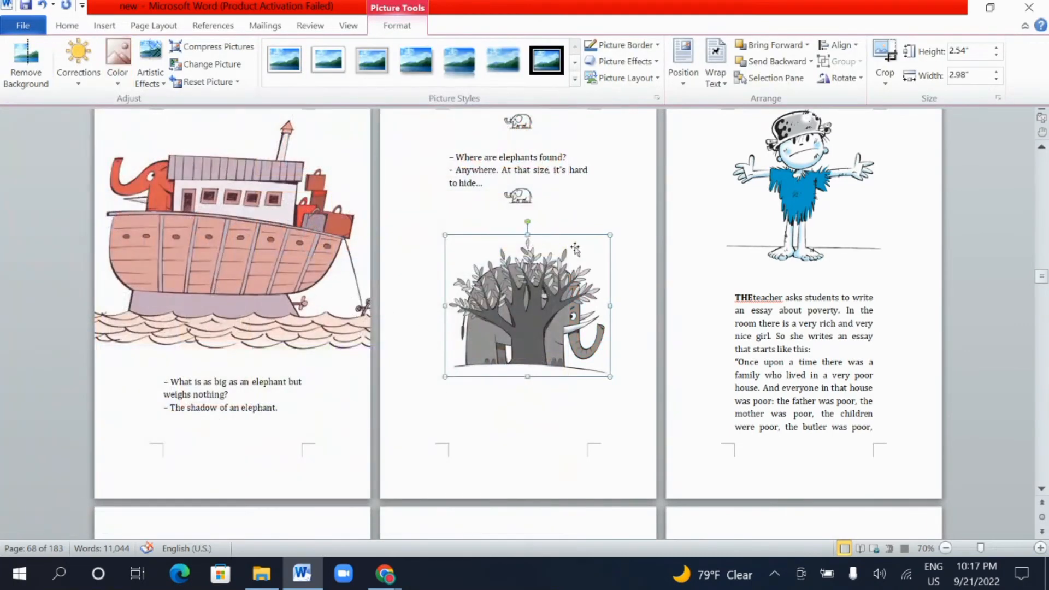
{"action": "scroll", "coordinate": [696, 203], "scroll_direction": "down", "scroll_amount": 1}
{"action": "scroll", "coordinate": [696, 203], "scroll_direction": "down", "scroll_amount": 1}
{"action": "scroll", "coordinate": [556, 244], "scroll_direction": "down", "scroll_amount": 4}
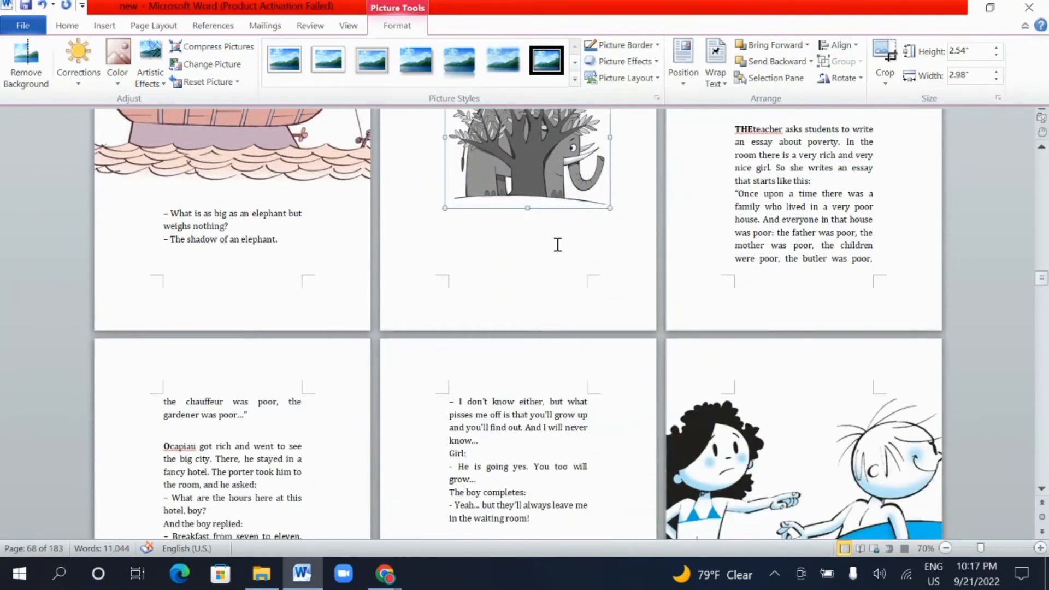
{"action": "scroll", "coordinate": [556, 244], "scroll_direction": "up", "scroll_amount": 4}
Insert a page break after the neighbor's wife joke that ends "So everyone knows I'm not hitting you.".
{"action": "scroll", "coordinate": [557, 244], "scroll_direction": "down", "scroll_amount": 9}
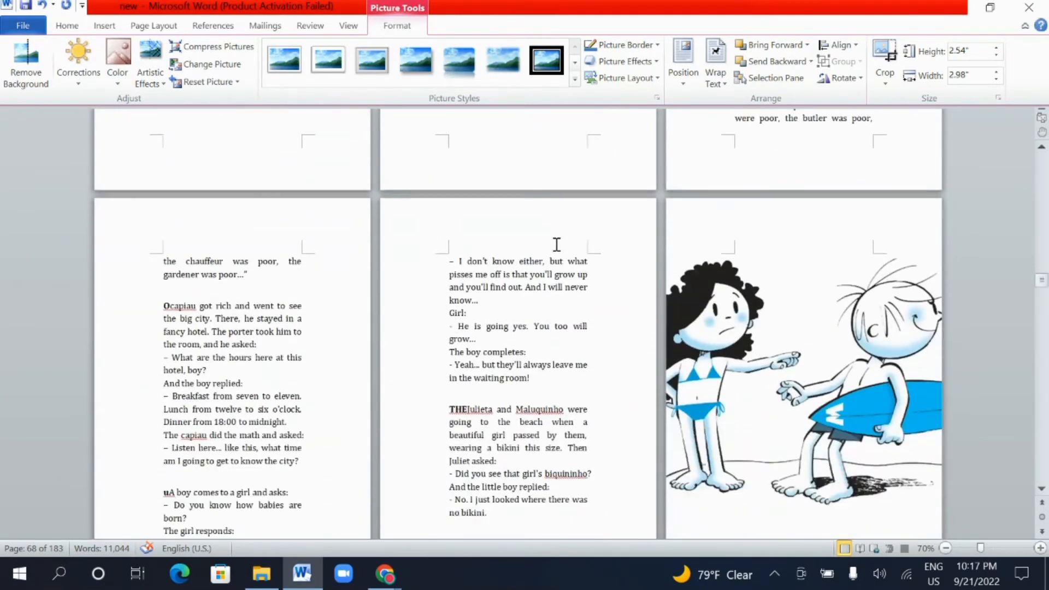
{"action": "scroll", "coordinate": [556, 244], "scroll_direction": "down", "scroll_amount": 20}
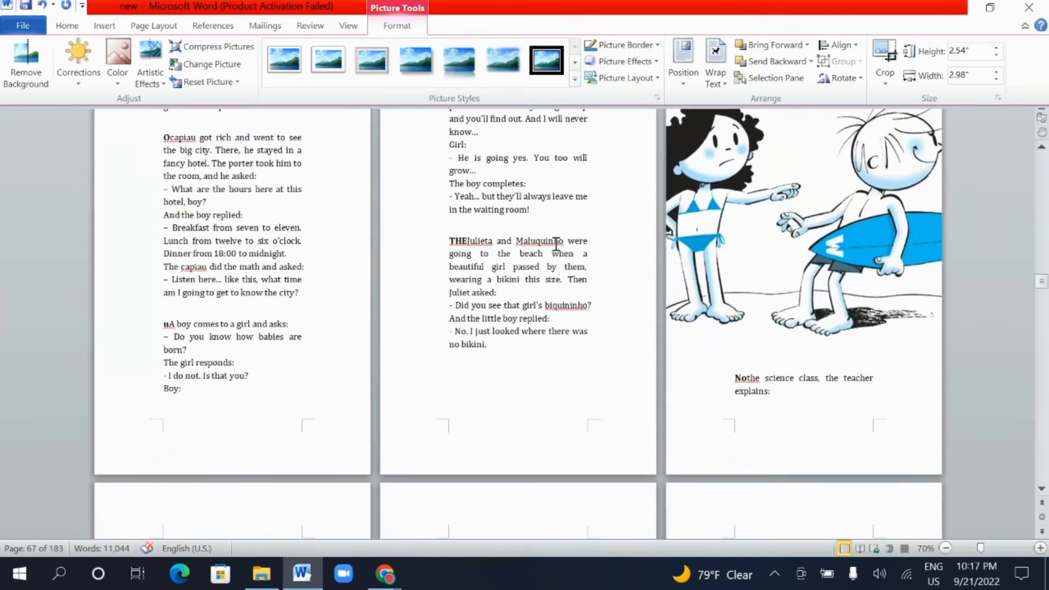
{"action": "scroll", "coordinate": [554, 242], "scroll_direction": "down", "scroll_amount": 20}
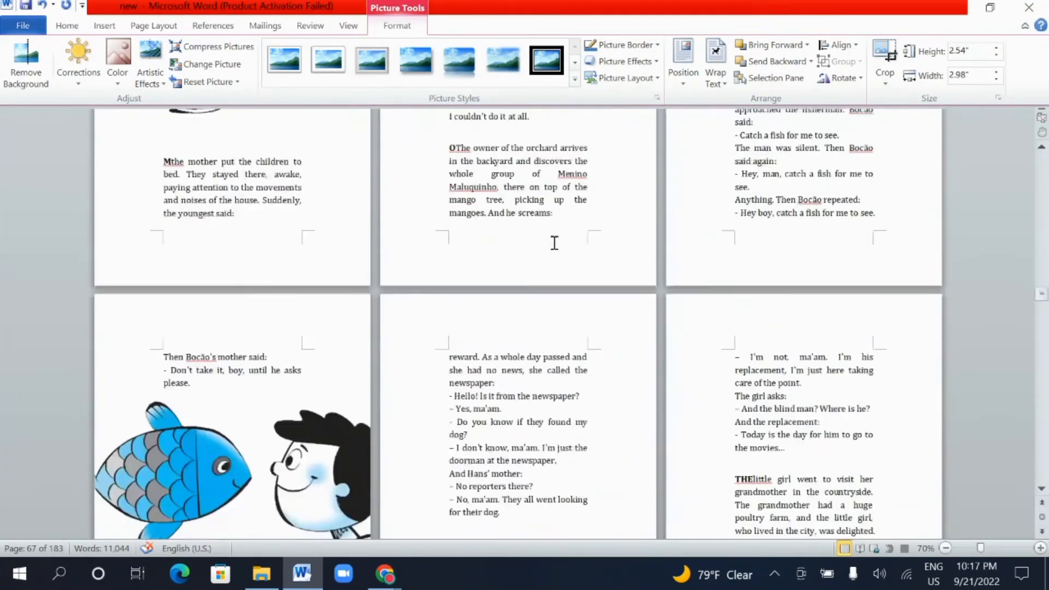
{"action": "scroll", "coordinate": [554, 242], "scroll_direction": "down", "scroll_amount": 15}
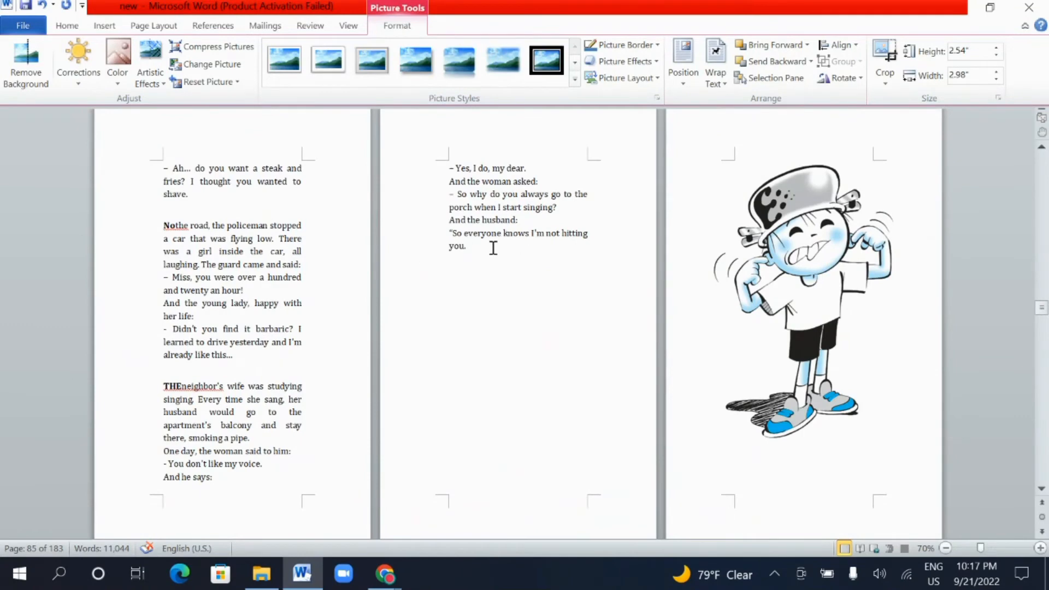
{"action": "left_click", "coordinate": [493, 247]}
{"action": "scroll", "coordinate": [518, 248], "scroll_direction": "down", "scroll_amount": 5}
{"action": "scroll", "coordinate": [495, 256], "scroll_direction": "up", "scroll_amount": 6}
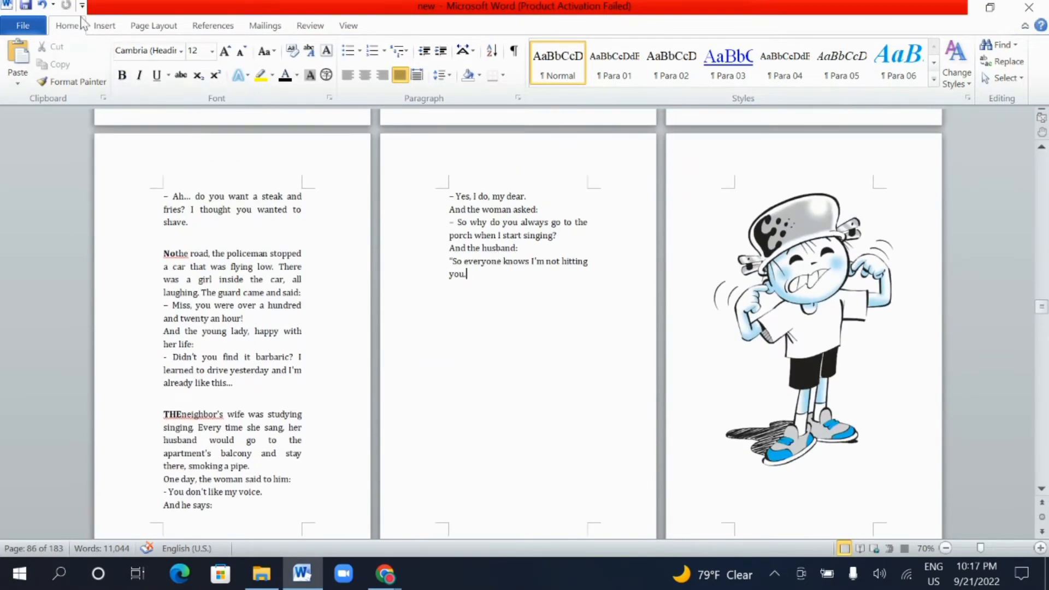
{"action": "left_click", "coordinate": [104, 26]}
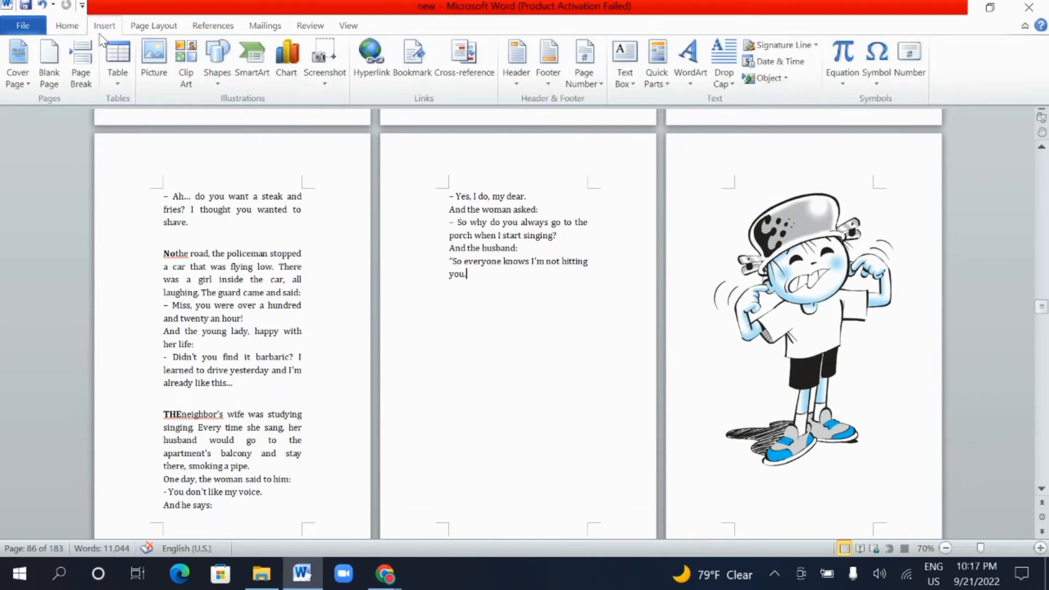
{"action": "left_click", "coordinate": [81, 58]}
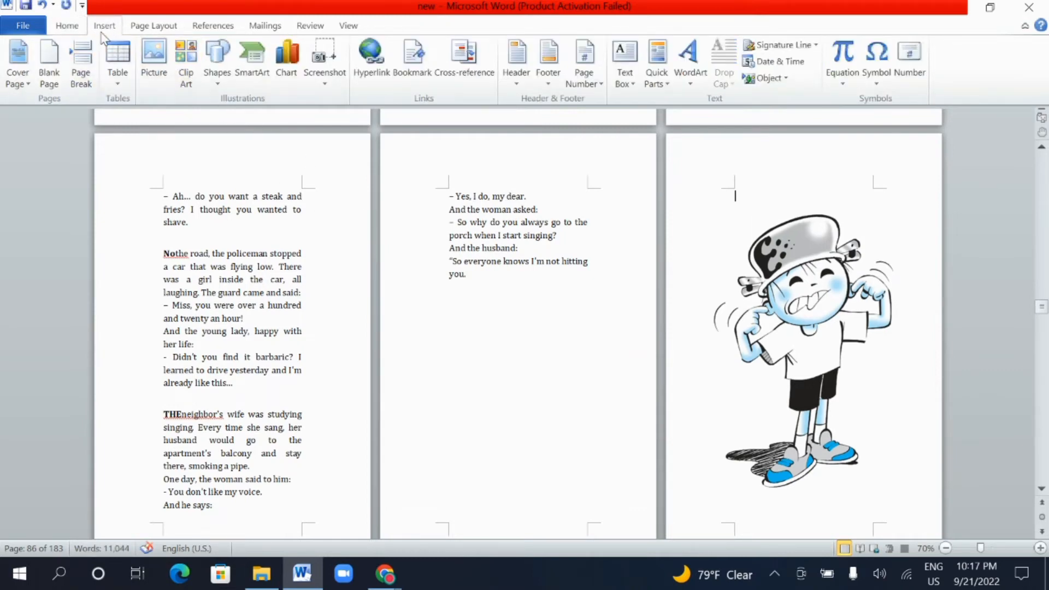
Try a second page break ahead of the picture of the boy plugging his ears, and remove the extra blank page.
{"action": "left_click", "coordinate": [90, 54]}
{"action": "scroll", "coordinate": [475, 202], "scroll_direction": "up", "scroll_amount": 3}
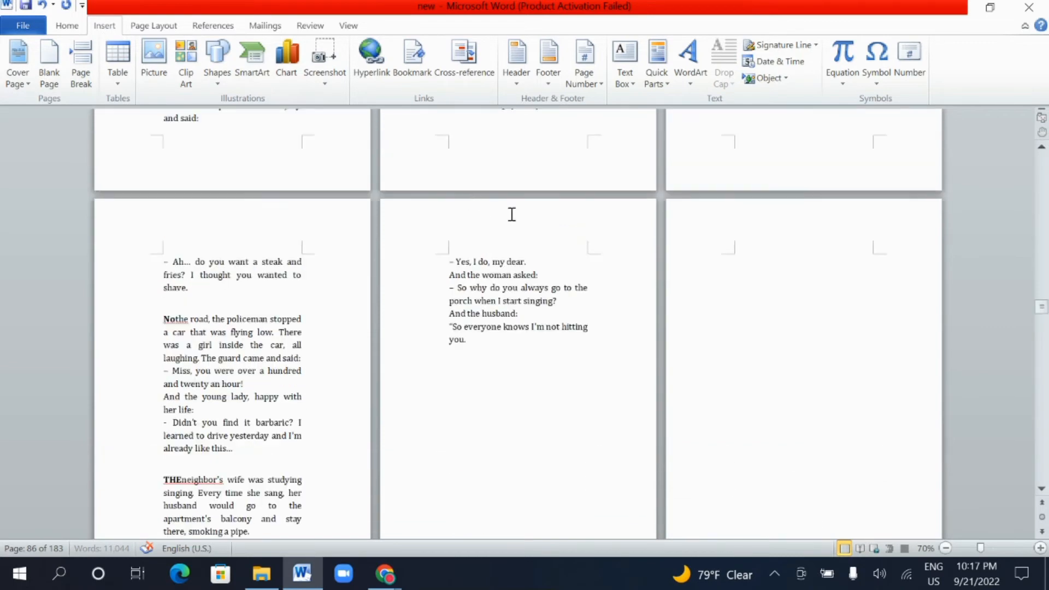
{"action": "left_click", "coordinate": [699, 282]}
{"action": "left_click", "coordinate": [763, 294]}
{"action": "scroll", "coordinate": [480, 285], "scroll_direction": "down", "scroll_amount": 3}
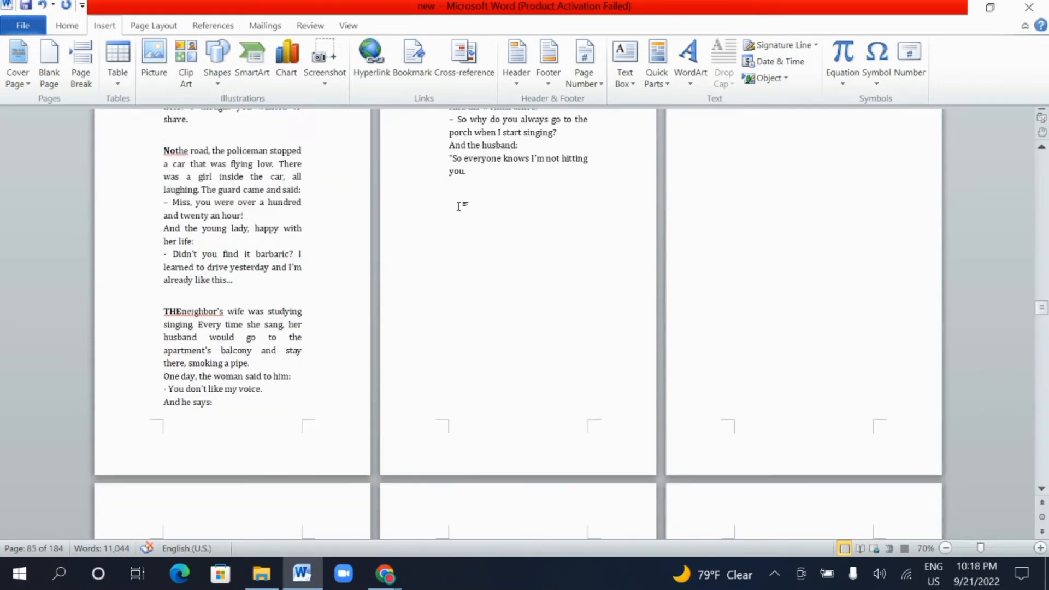
{"action": "left_click", "coordinate": [476, 176]}
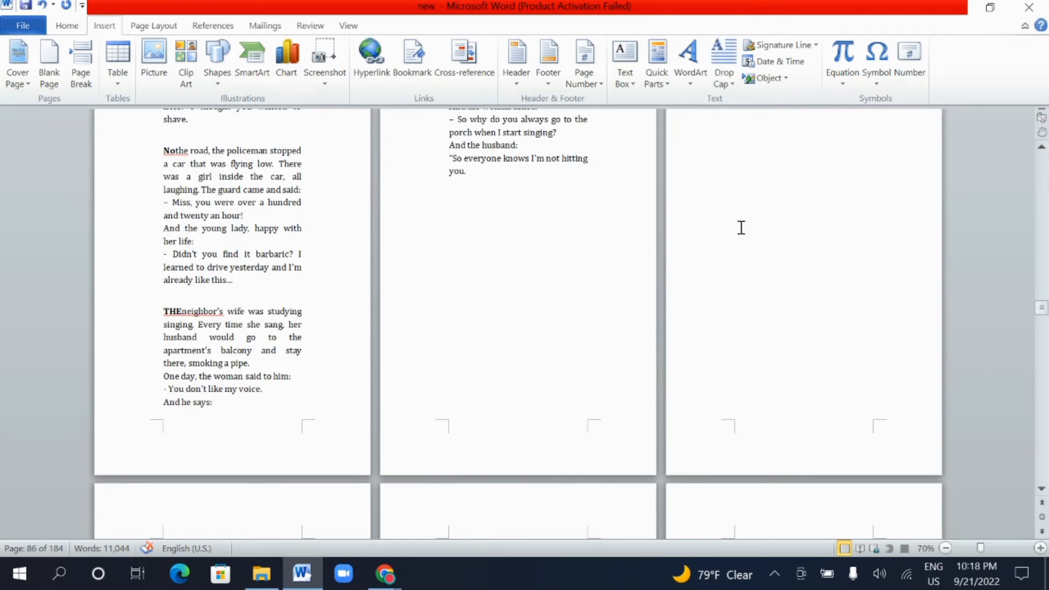
{"action": "scroll", "coordinate": [741, 228], "scroll_direction": "up", "scroll_amount": 1}
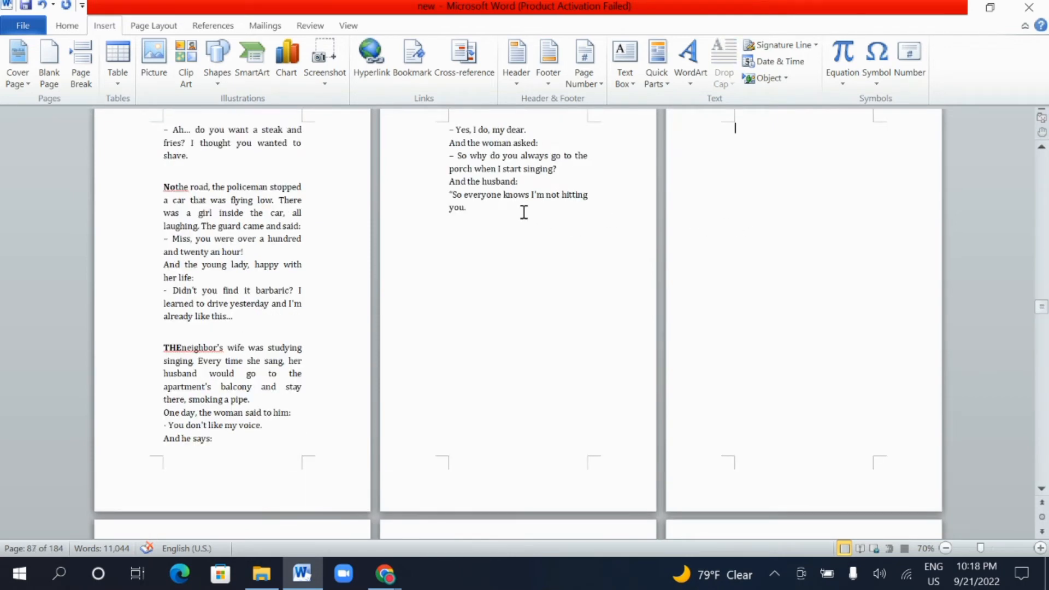
{"action": "left_click", "coordinate": [482, 212]}
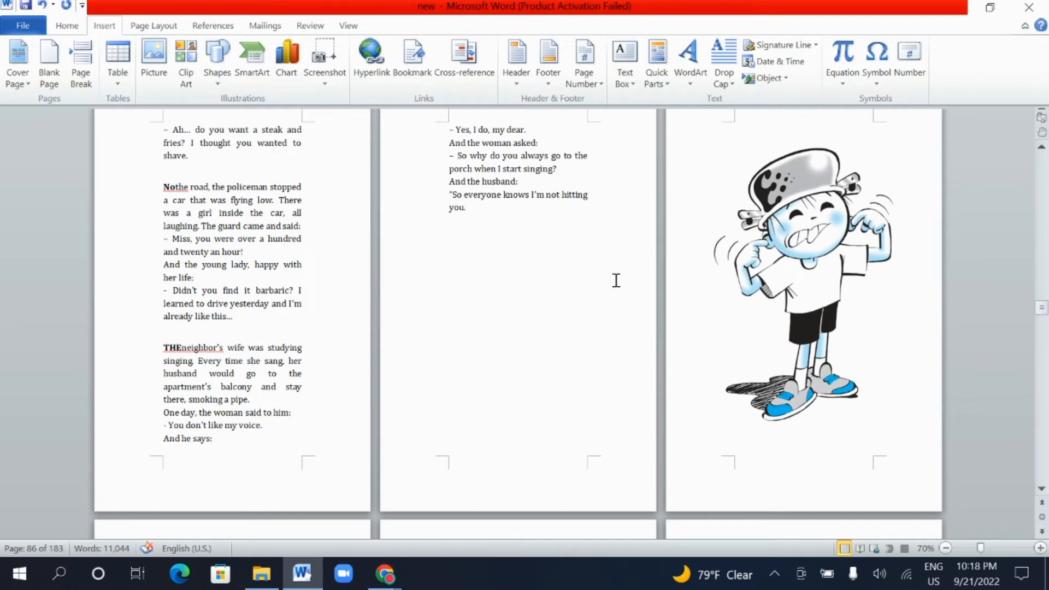
Shrink the picture of the boy plugging his ears to about 2.01" wide by 3.14" high and place it below the singing joke.
{"action": "left_click", "coordinate": [747, 255]}
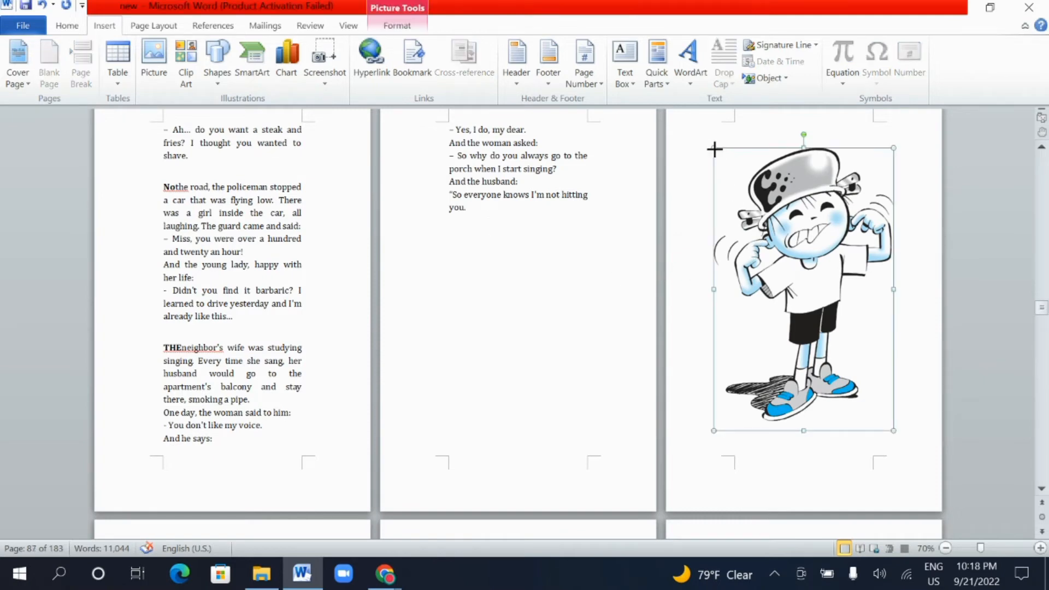
{"action": "left_click_drag", "start_coordinate": [714, 149], "coordinate": [521, 339]}
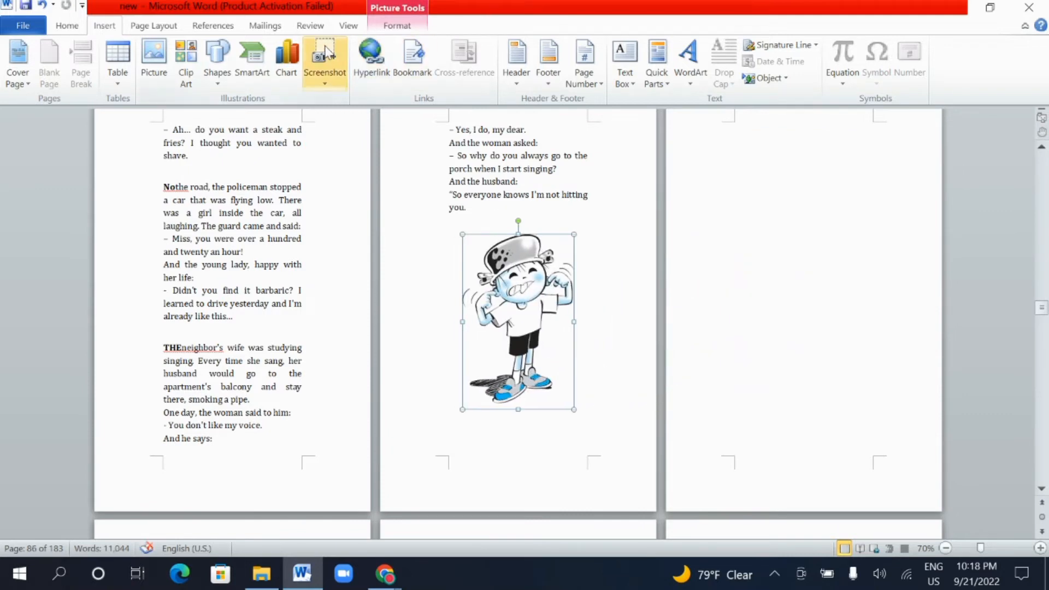
Reduce the color saturation of the picture of the boy plugging his ears to the lowest preset.
{"action": "left_click", "coordinate": [397, 24]}
{"action": "left_click", "coordinate": [117, 63]}
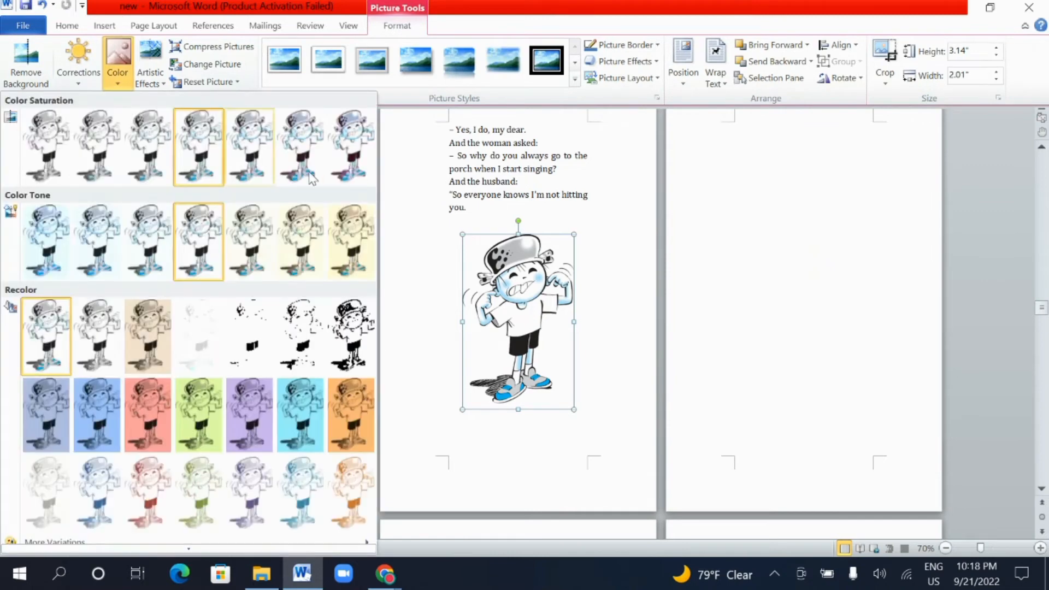
{"action": "left_click", "coordinate": [55, 138]}
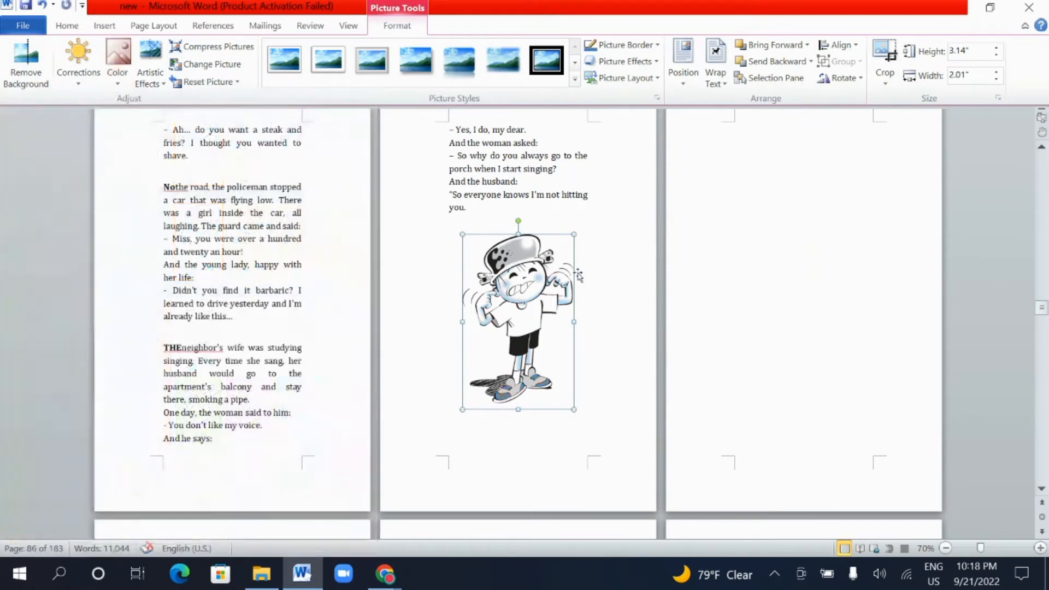
Delete the blank line above the picture of the boy plugging his ears and the empty page before the title "the cumulus".
{"action": "left_click", "coordinate": [711, 268]}
{"action": "scroll", "coordinate": [743, 264], "scroll_direction": "up", "scroll_amount": 1}
{"action": "scroll", "coordinate": [744, 265], "scroll_direction": "up", "scroll_amount": 1}
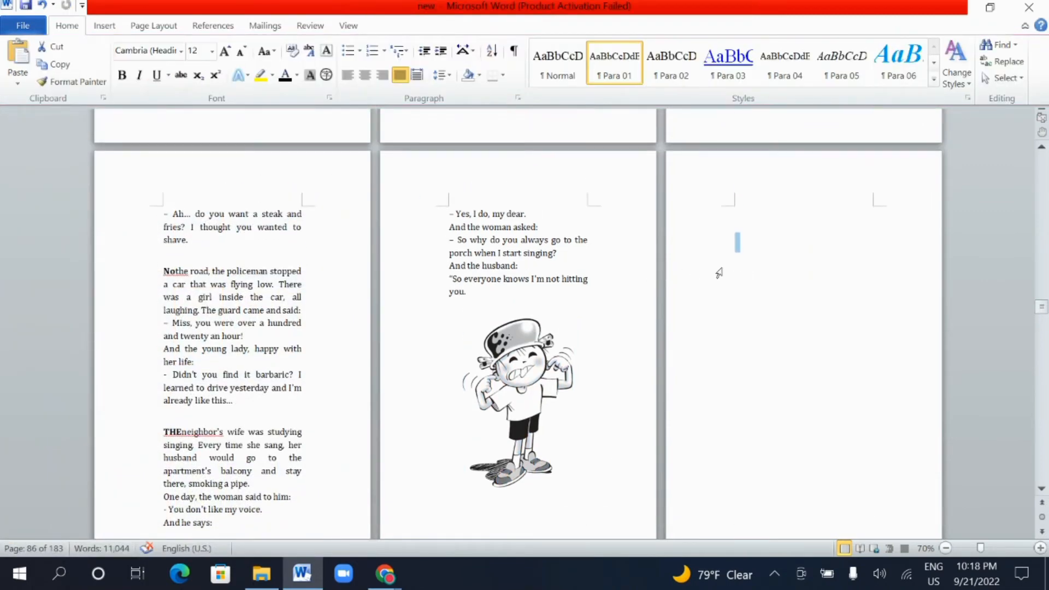
{"action": "scroll", "coordinate": [761, 237], "scroll_direction": "down", "scroll_amount": 3}
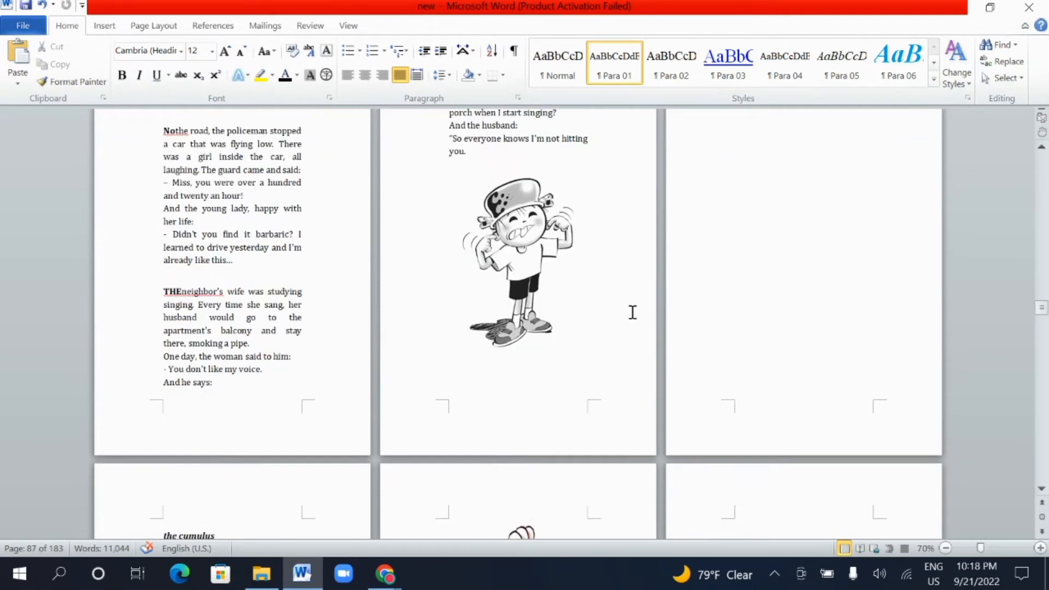
{"action": "left_click", "coordinate": [514, 361]}
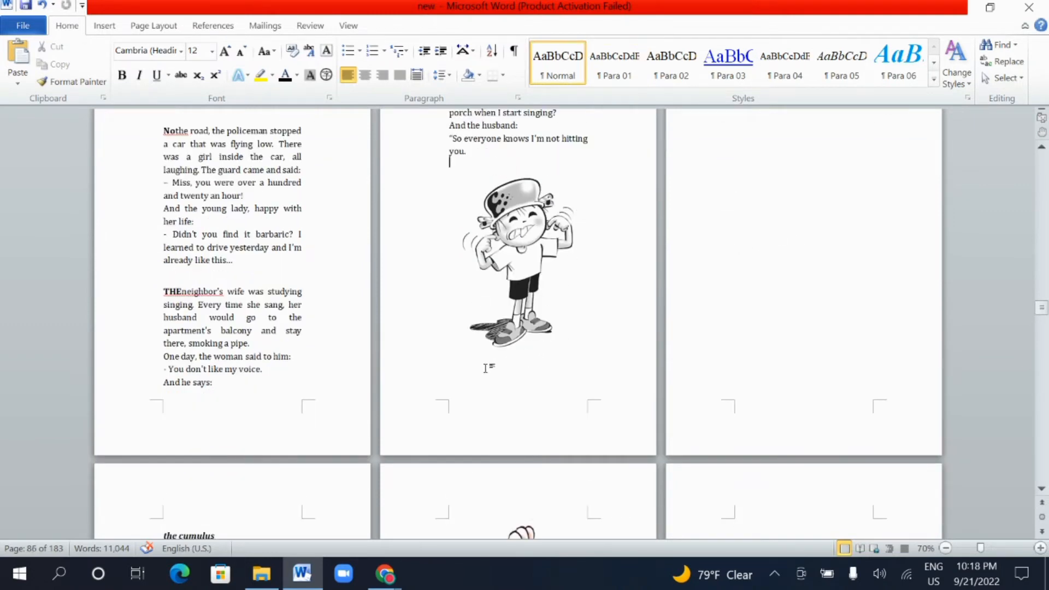
{"action": "key", "text": "ctrl+j"}
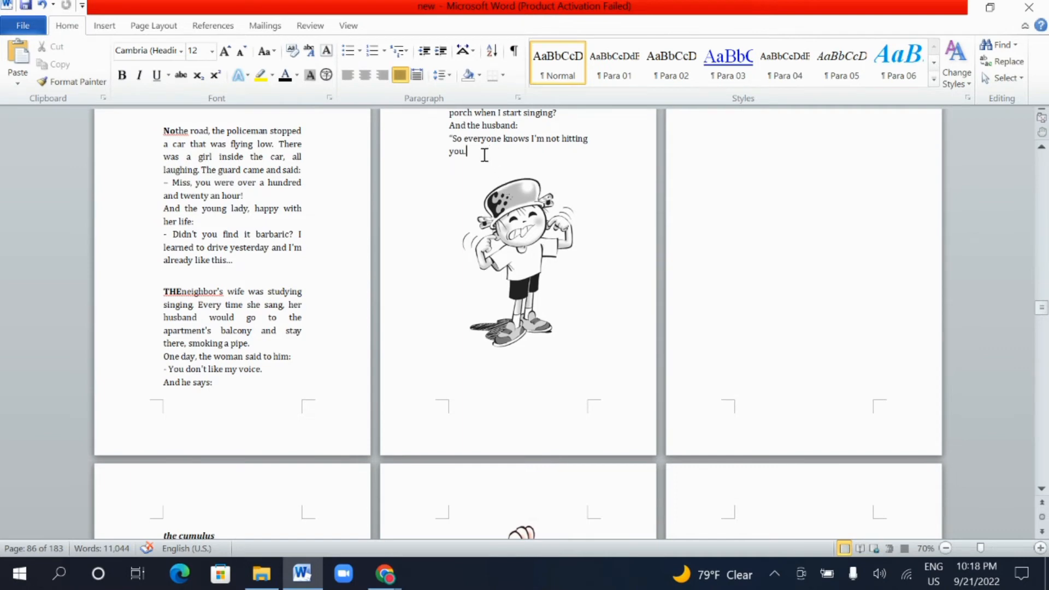
{"action": "key", "text": "Delete"}
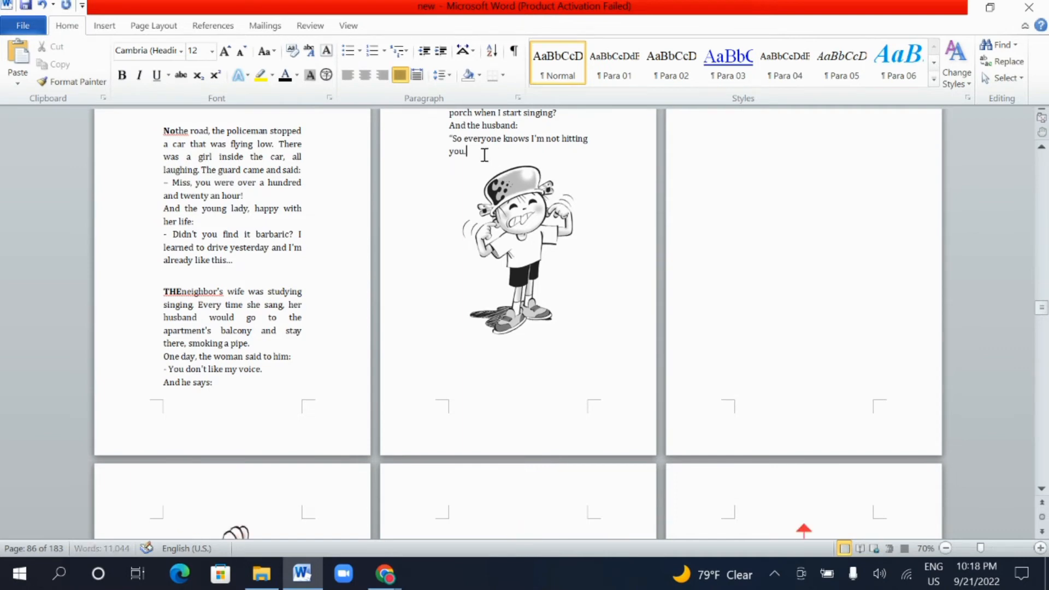
{"action": "left_click", "coordinate": [493, 367]}
{"action": "key", "text": "Down"}
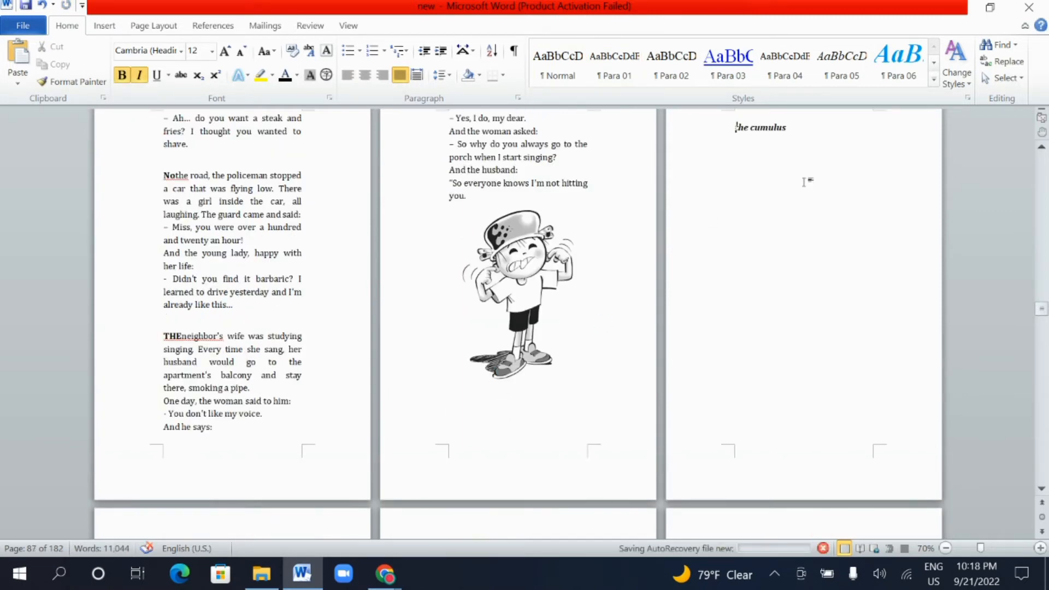
Cut the red arrows above the "maximum stickiness" and "height of waste" jokes.
{"action": "scroll", "coordinate": [799, 192], "scroll_direction": "down", "scroll_amount": 5}
{"action": "scroll", "coordinate": [756, 213], "scroll_direction": "down", "scroll_amount": 7}
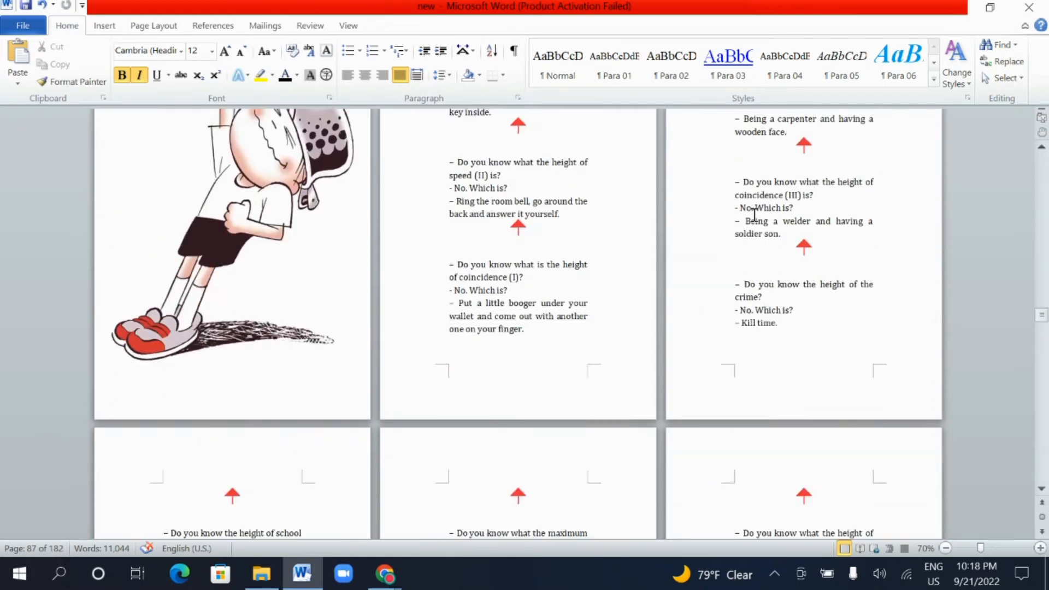
{"action": "scroll", "coordinate": [620, 237], "scroll_direction": "down", "scroll_amount": 5}
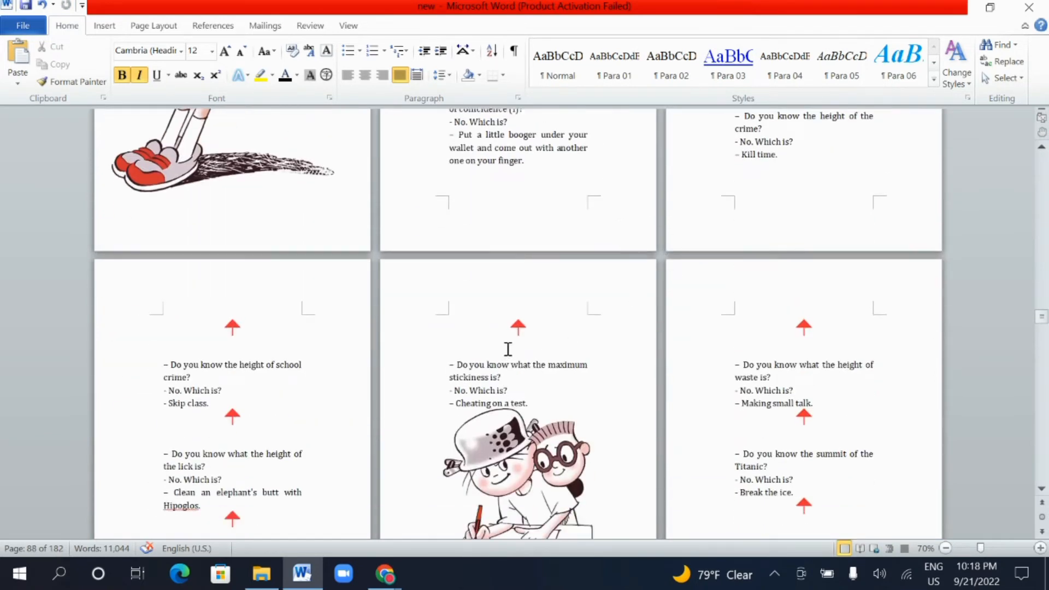
{"action": "left_click", "coordinate": [518, 328]}
{"action": "right_click", "coordinate": [518, 327]}
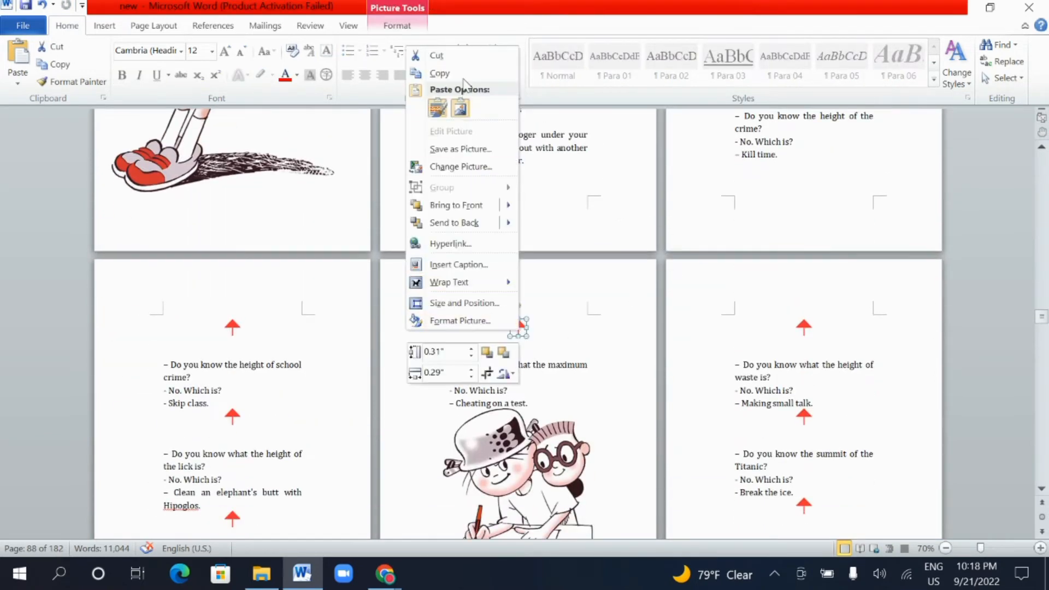
{"action": "left_click", "coordinate": [466, 57]}
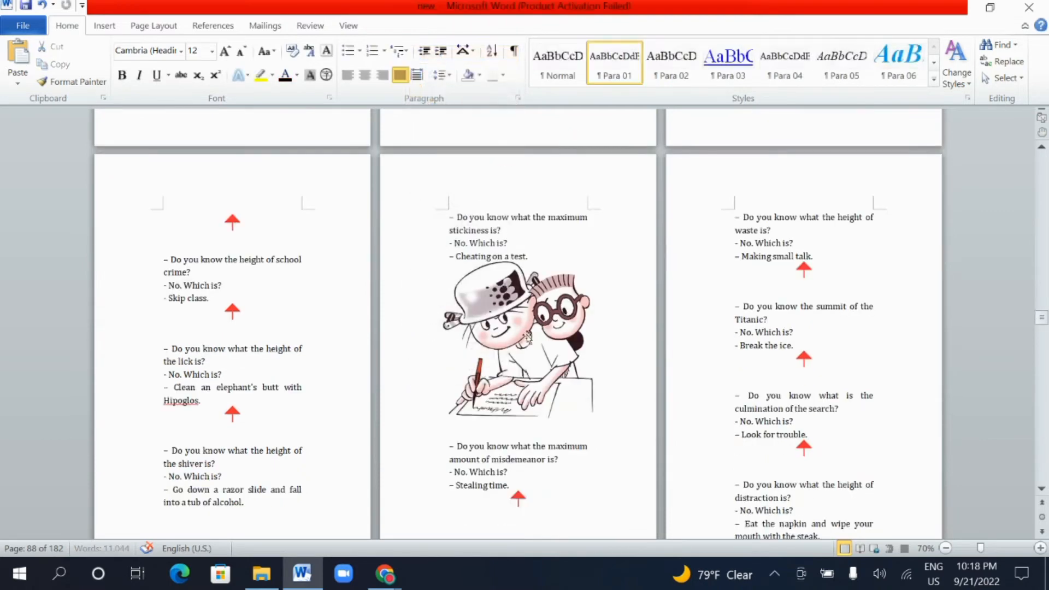
Cut the red arrows below the "Making small talk." and "Break the ice." lines.
{"action": "right_click", "coordinate": [809, 269]}
{"action": "left_click", "coordinate": [724, 274]}
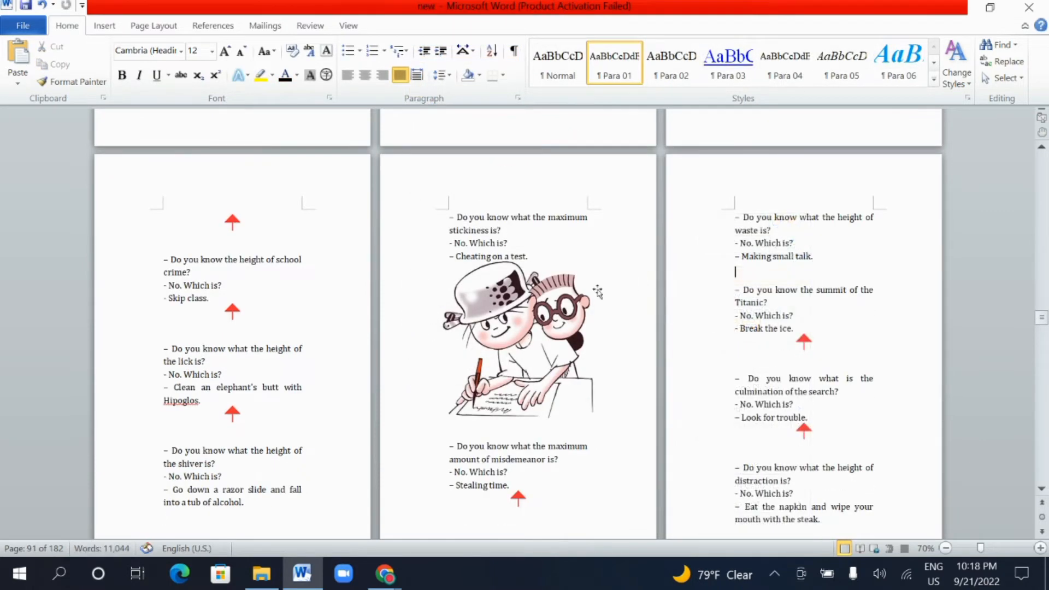
{"action": "right_click", "coordinate": [808, 348]}
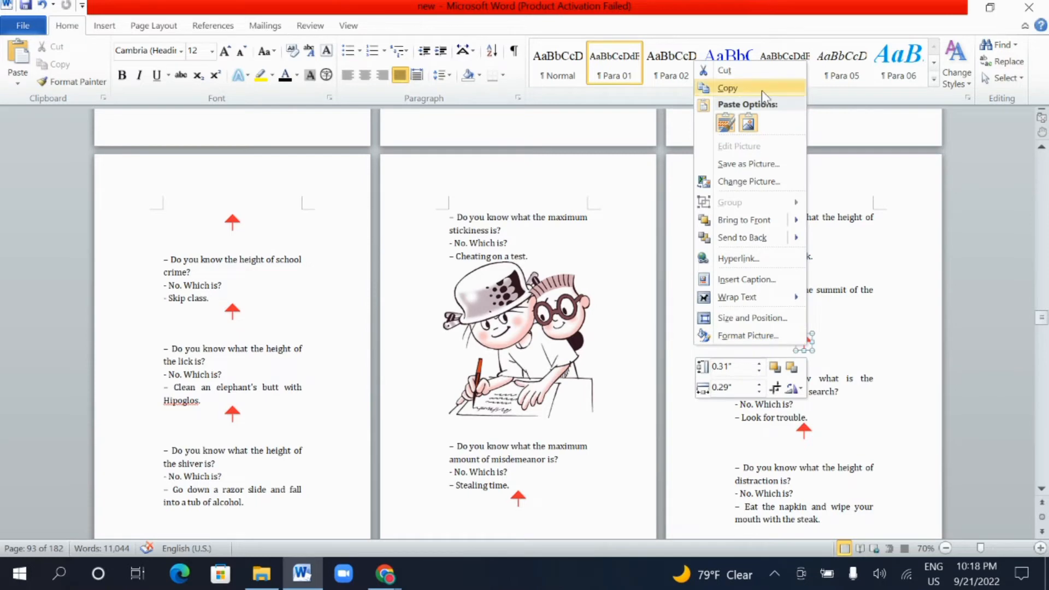
{"action": "left_click", "coordinate": [765, 70]}
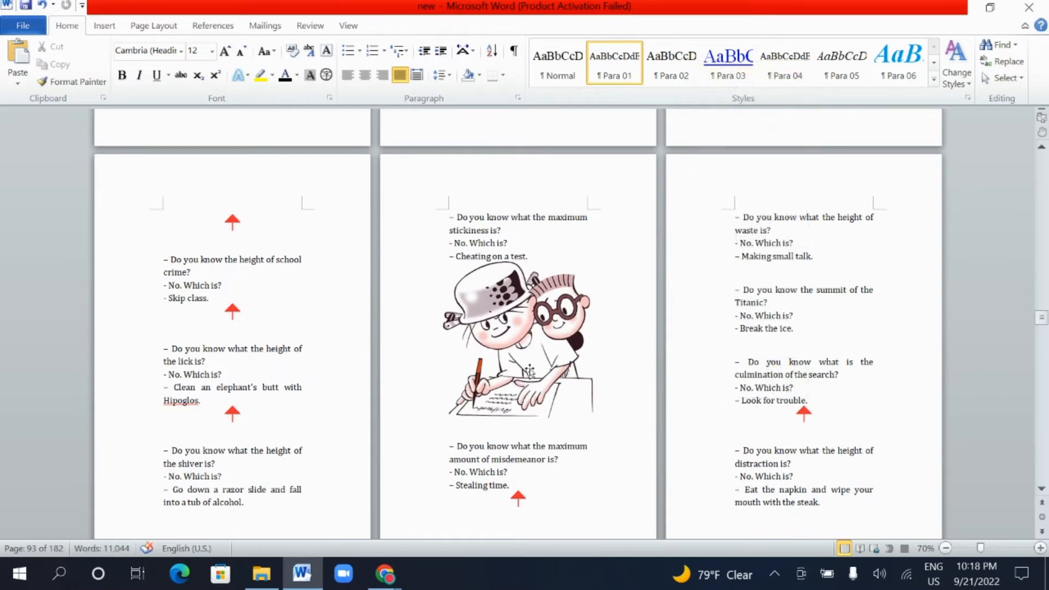
Resize the picture of the two children at the test to about 2.74" wide by 2.66" high and place it above "Cheating on a test.".
{"action": "left_click", "coordinate": [582, 382]}
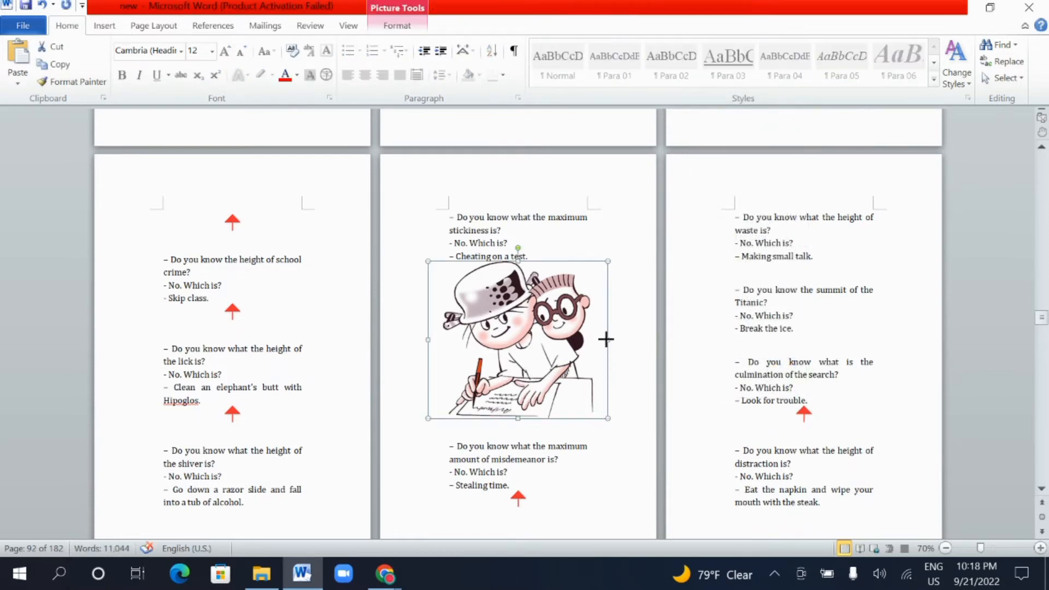
{"action": "left_click_drag", "start_coordinate": [606, 339], "coordinate": [525, 356]}
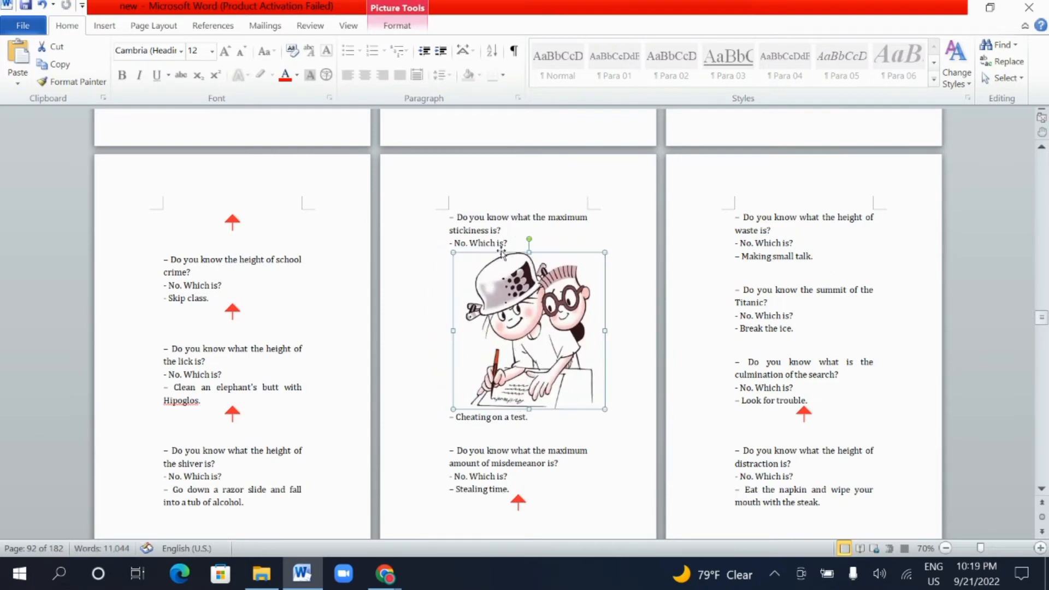
{"action": "left_click_drag", "start_coordinate": [529, 253], "coordinate": [529, 261]}
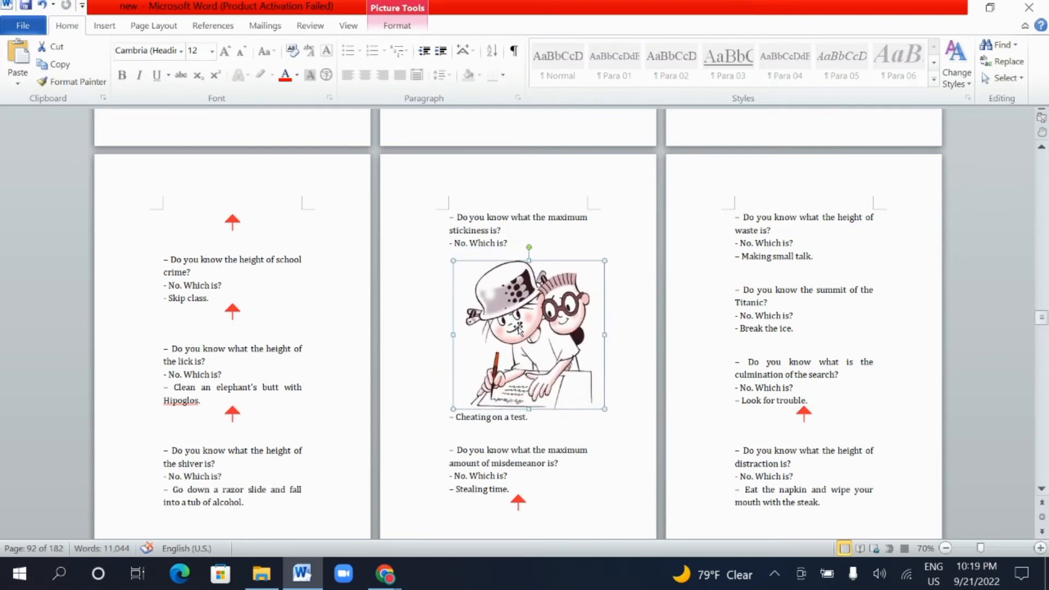
{"action": "left_click", "coordinate": [349, 25]}
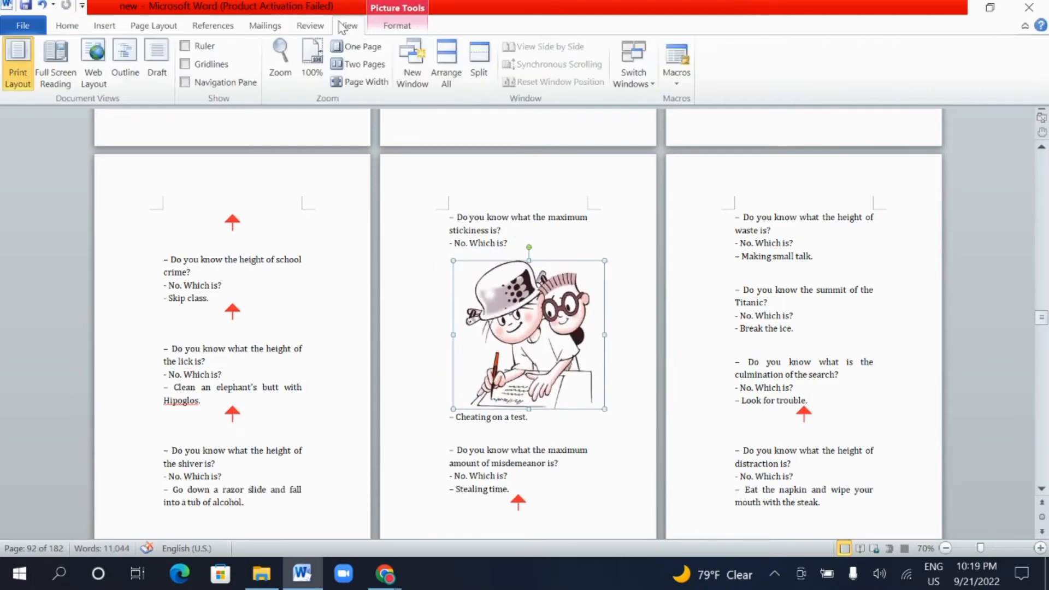
{"action": "left_click", "coordinate": [314, 26]}
{"action": "left_click", "coordinate": [393, 24]}
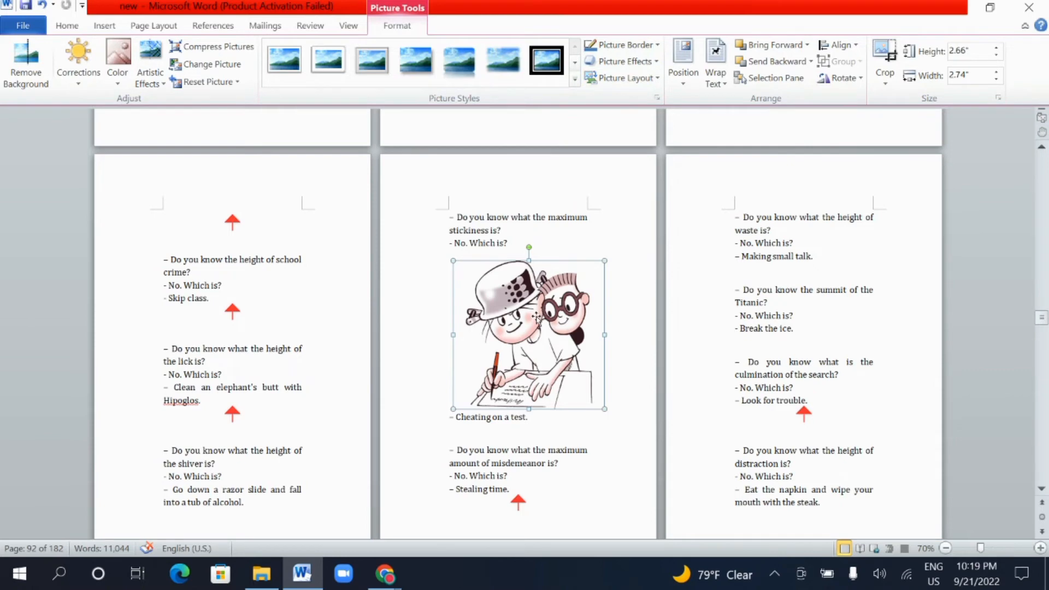
{"action": "mouse_move", "coordinate": [536, 318]}
{"action": "left_mouse_down"}
{"action": "mouse_move", "coordinate": [519, 317]}
{"action": "mouse_move", "coordinate": [535, 297]}
{"action": "mouse_move", "coordinate": [535, 320]}
{"action": "left_mouse_up"}
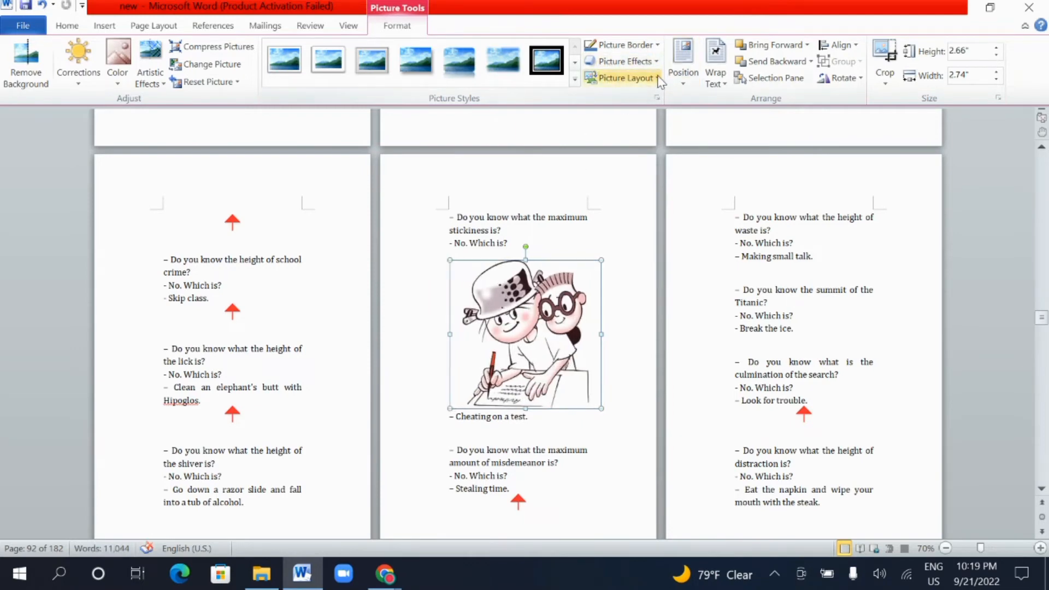
Try to position the picture of the two children at the test in line with text.
{"action": "left_click", "coordinate": [682, 63]}
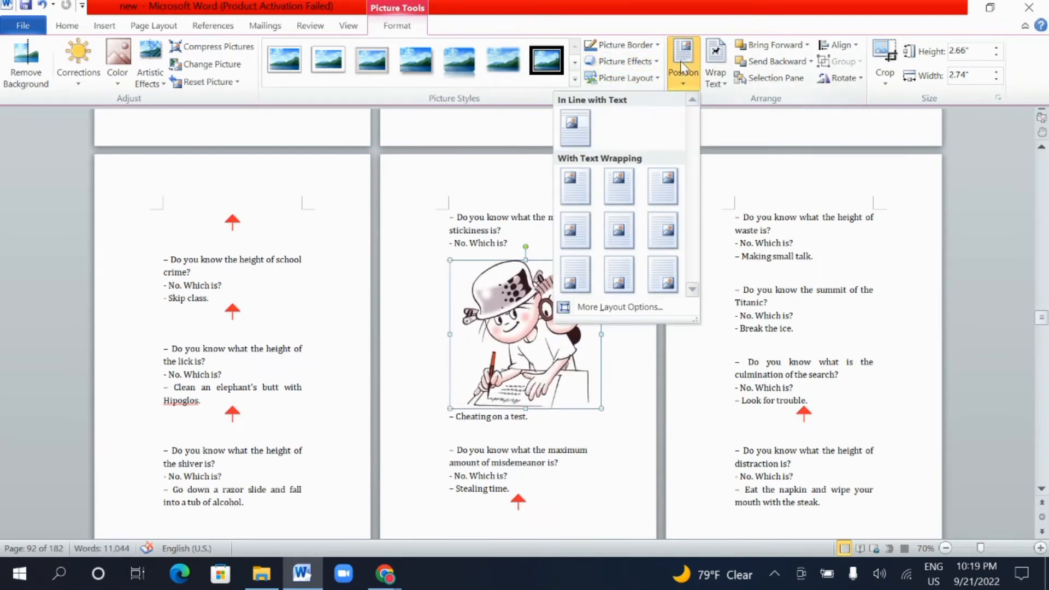
{"action": "left_click", "coordinate": [579, 138]}
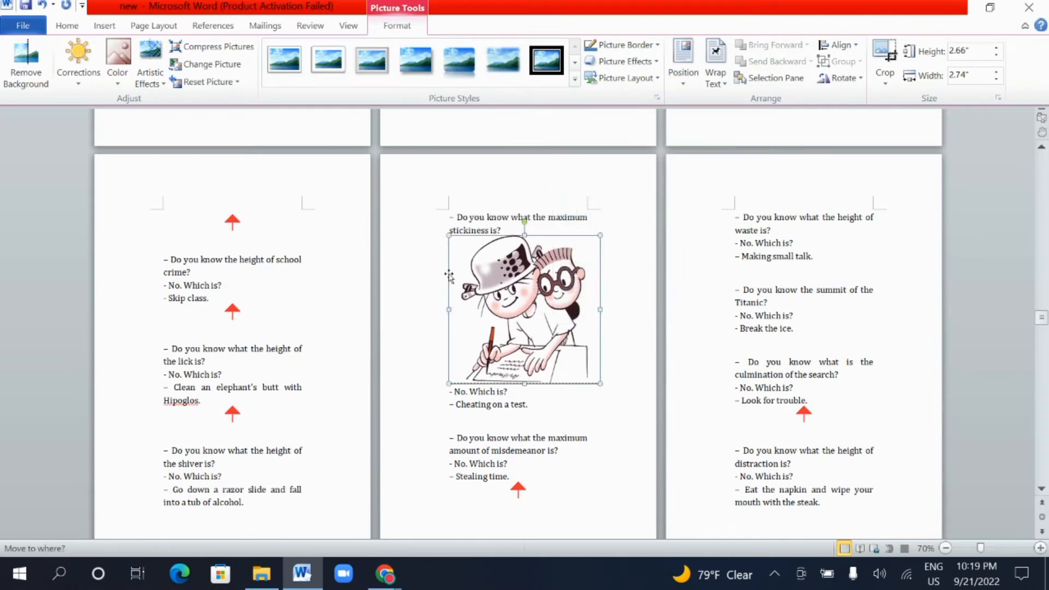
{"action": "left_click_drag", "start_coordinate": [448, 274], "coordinate": [519, 301]}
Apply the top-left text wrapping position to the picture of the two children and place it below "Cheating on a test.".
{"action": "left_click", "coordinate": [683, 64]}
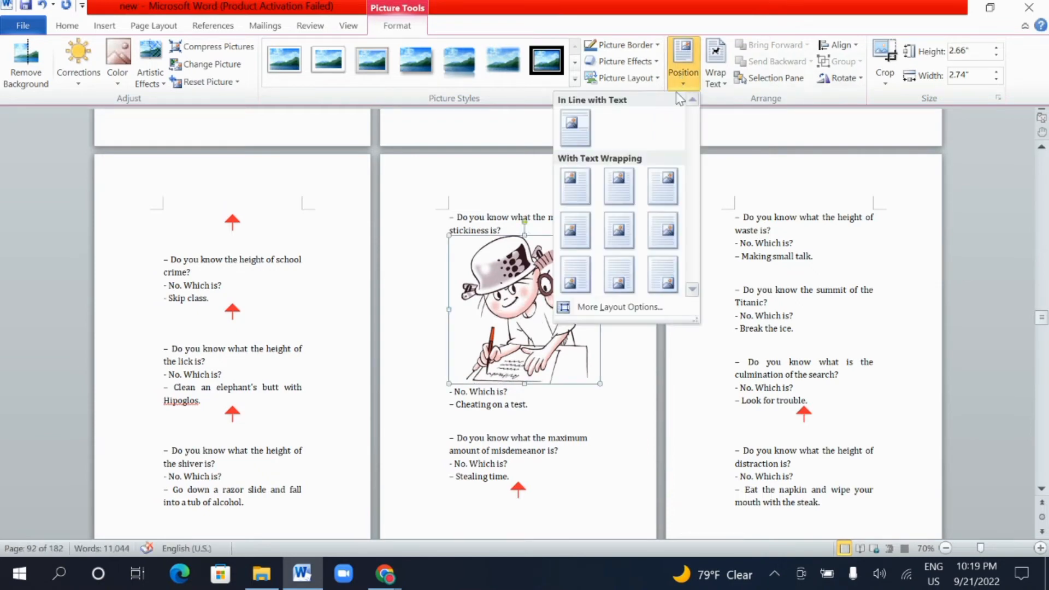
{"action": "left_click", "coordinate": [573, 187]}
{"action": "mouse_move", "coordinate": [517, 309]}
{"action": "left_mouse_down"}
{"action": "mouse_move", "coordinate": [520, 299]}
{"action": "mouse_move", "coordinate": [514, 334]}
{"action": "mouse_move", "coordinate": [522, 308]}
{"action": "mouse_move", "coordinate": [511, 297]}
{"action": "mouse_move", "coordinate": [519, 317]}
{"action": "left_mouse_up"}
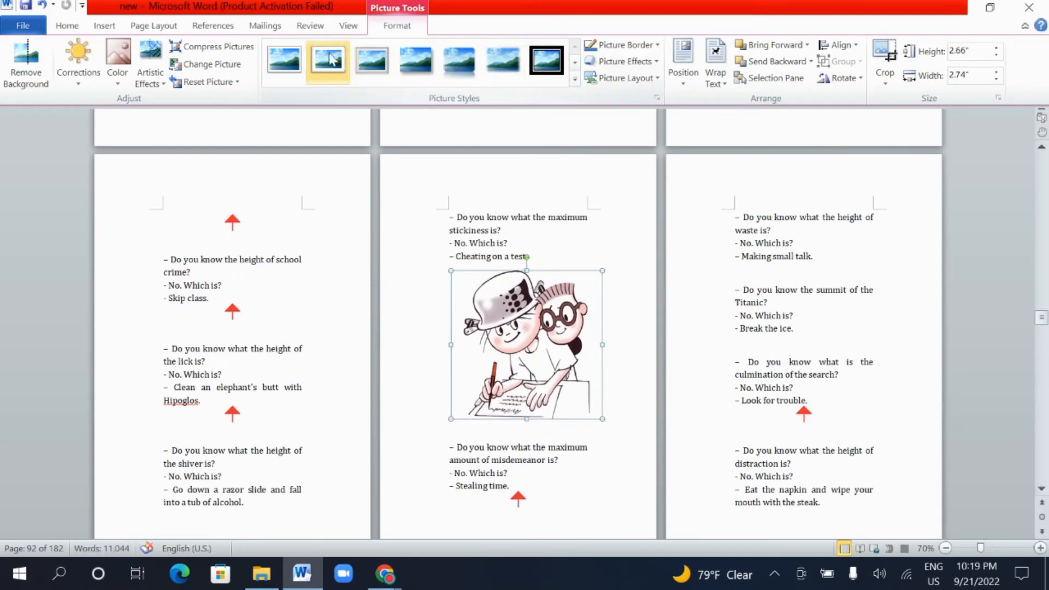
Turn the picture of the two children at the test gray with the lowest color saturation preset.
{"action": "left_click", "coordinate": [117, 61]}
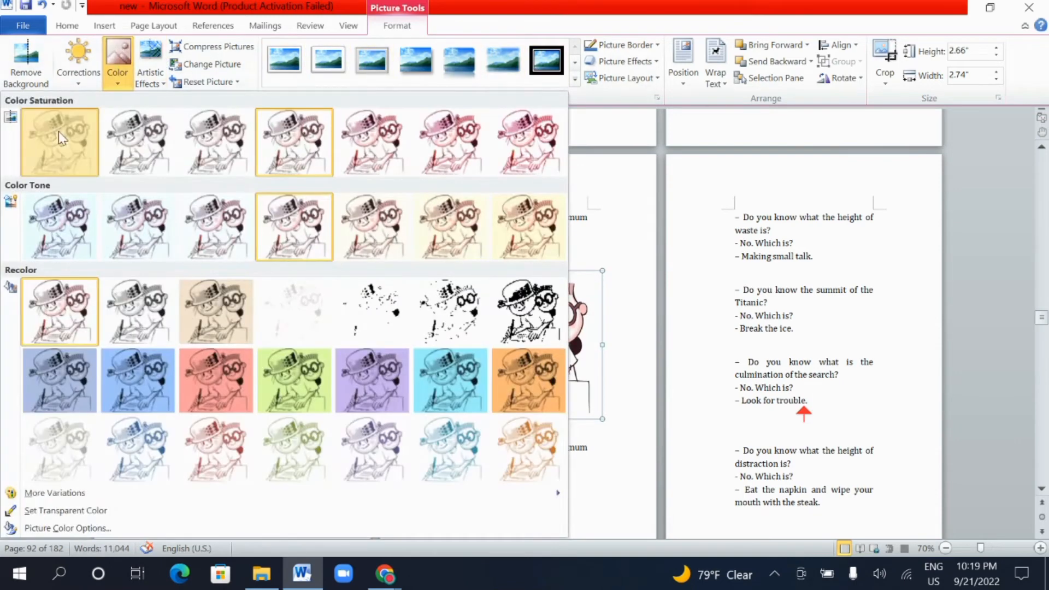
{"action": "left_click", "coordinate": [60, 138]}
{"action": "left_click", "coordinate": [622, 239]}
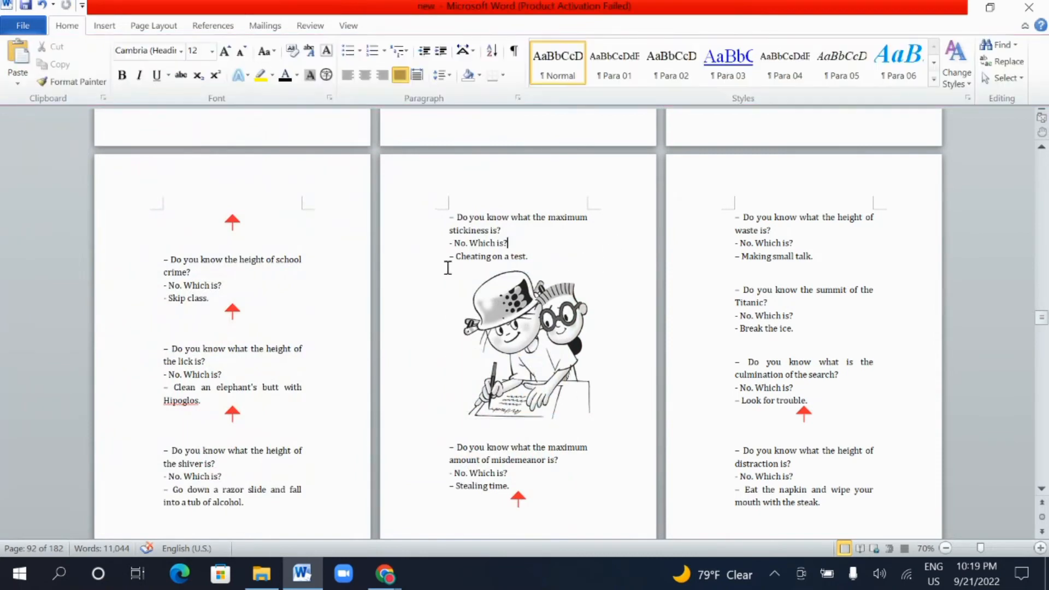
Cut the red arrows above the "height of school crime" joke and below "Skip class.".
{"action": "left_click", "coordinate": [238, 218]}
{"action": "right_click", "coordinate": [238, 219]}
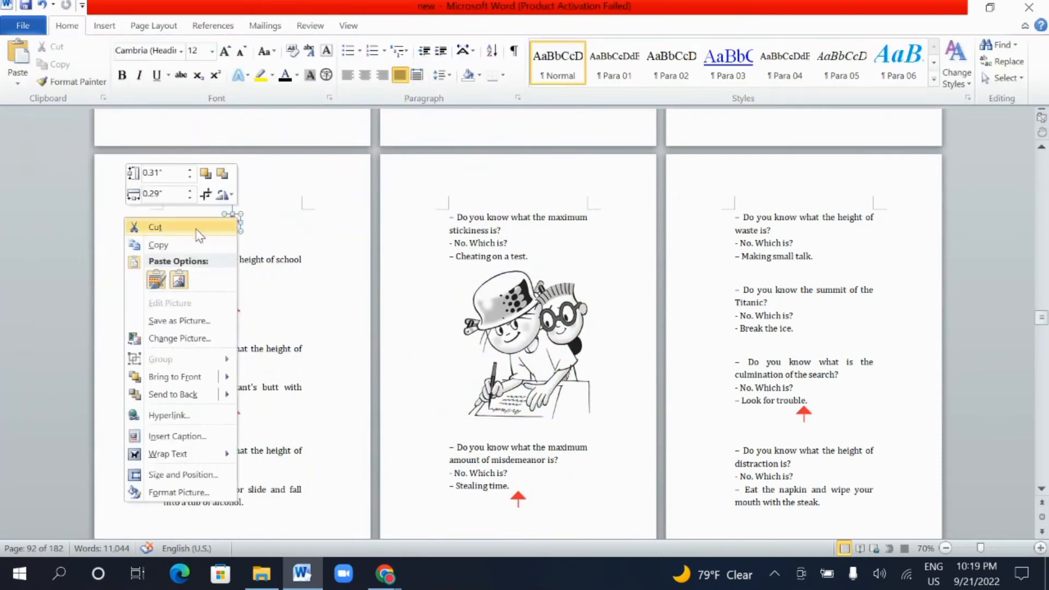
{"action": "left_click", "coordinate": [164, 227]}
{"action": "scroll", "coordinate": [241, 297], "scroll_direction": "up", "scroll_amount": 3}
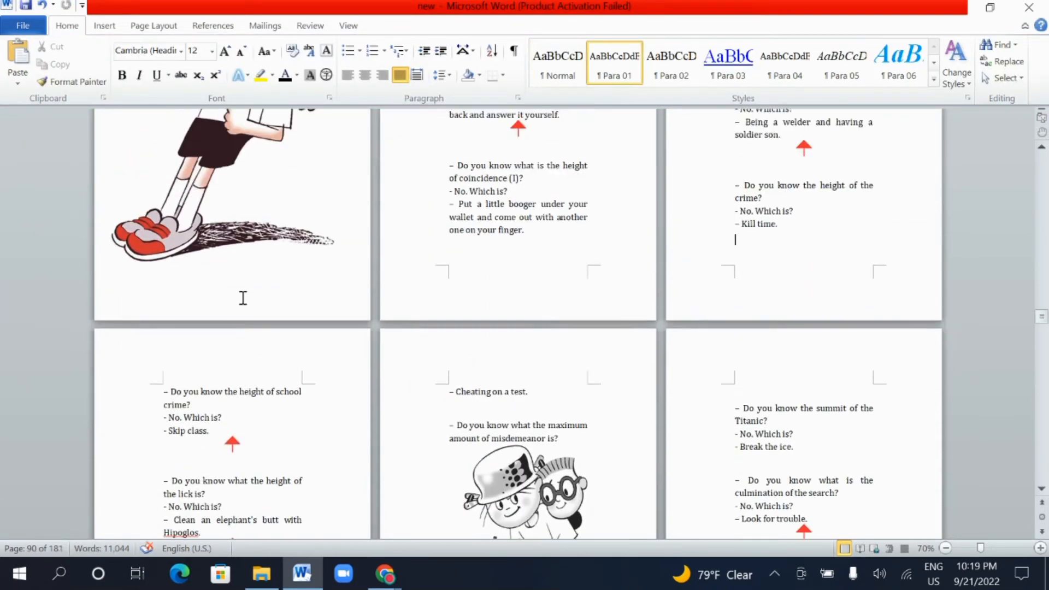
{"action": "scroll", "coordinate": [241, 297], "scroll_direction": "down", "scroll_amount": 5}
{"action": "left_click", "coordinate": [232, 271]}
{"action": "right_click", "coordinate": [233, 272]}
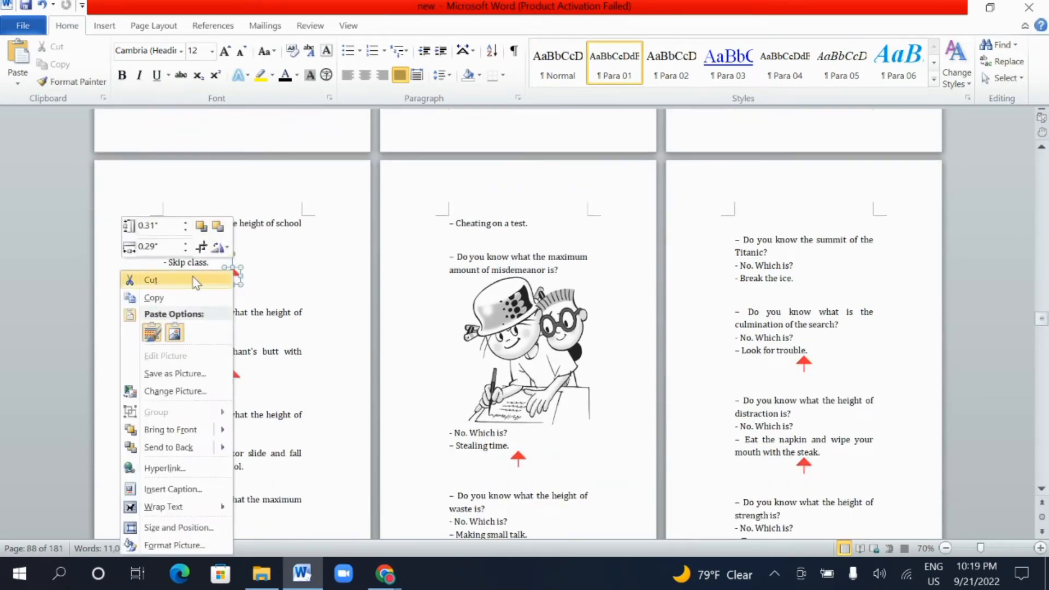
{"action": "left_click", "coordinate": [152, 278]}
Look through the pages after the "height of" jokes up to the title "The vampires" for layout problems.
{"action": "scroll", "coordinate": [458, 248], "scroll_direction": "down", "scroll_amount": 6}
{"action": "scroll", "coordinate": [458, 249], "scroll_direction": "down", "scroll_amount": 10}
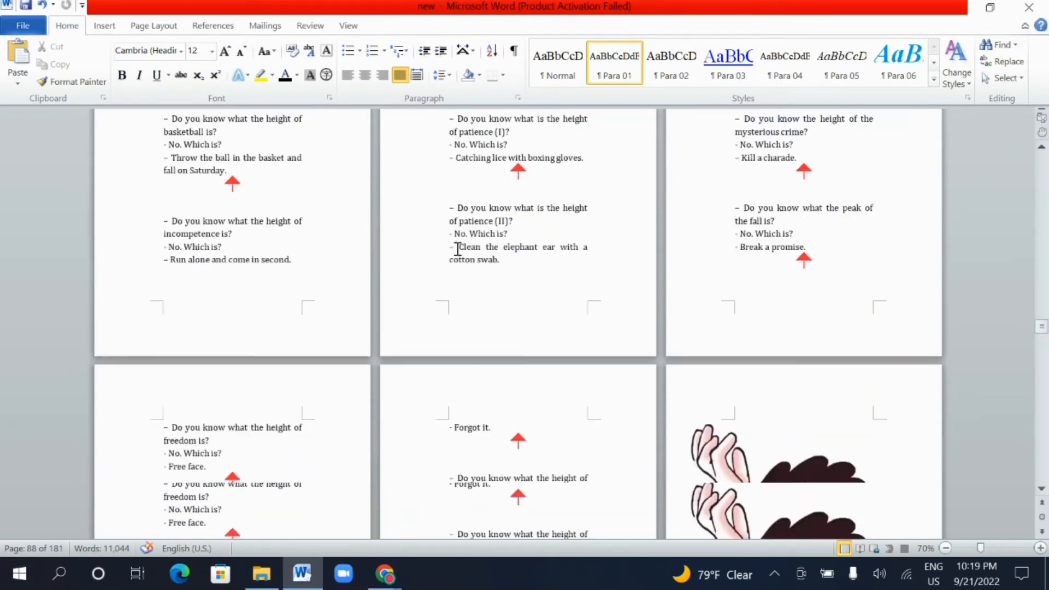
{"action": "scroll", "coordinate": [458, 248], "scroll_direction": "down", "scroll_amount": 10}
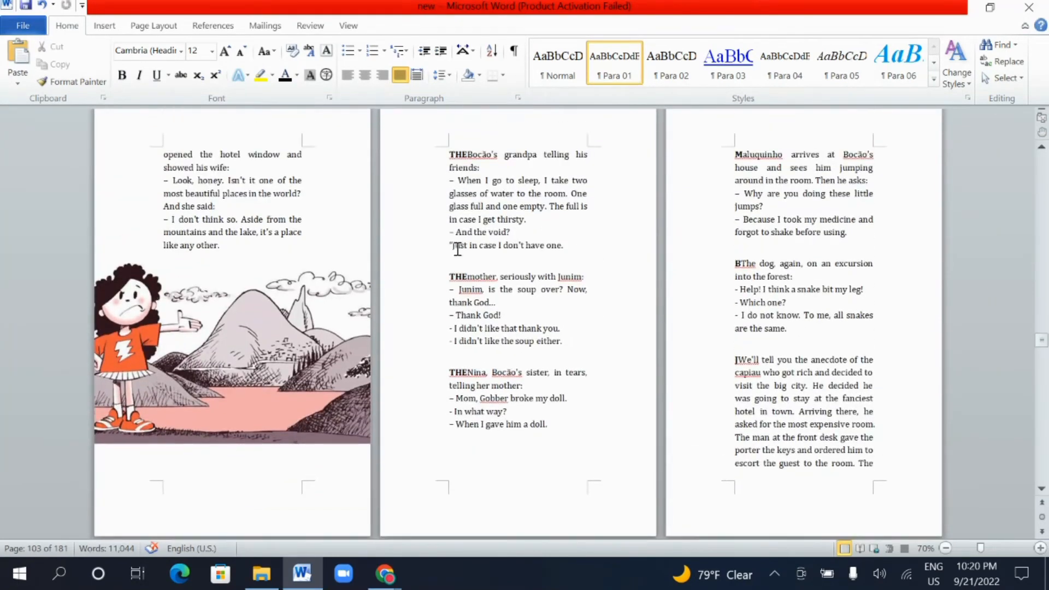
{"action": "scroll", "coordinate": [458, 249], "scroll_direction": "down", "scroll_amount": 1}
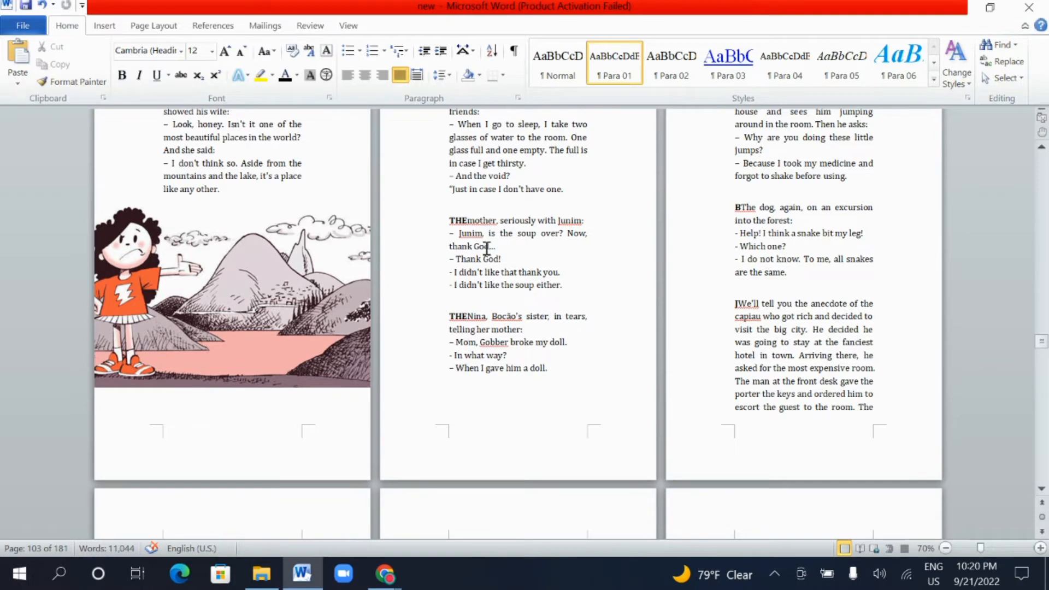
{"action": "scroll", "coordinate": [605, 281], "scroll_direction": "down", "scroll_amount": 15}
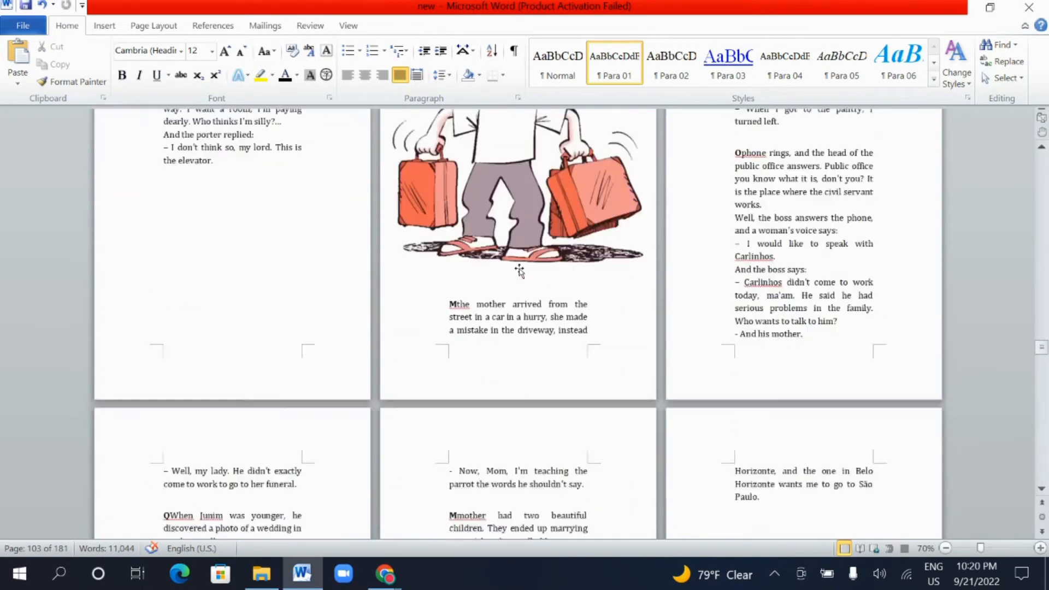
{"action": "scroll", "coordinate": [521, 269], "scroll_direction": "down", "scroll_amount": 15}
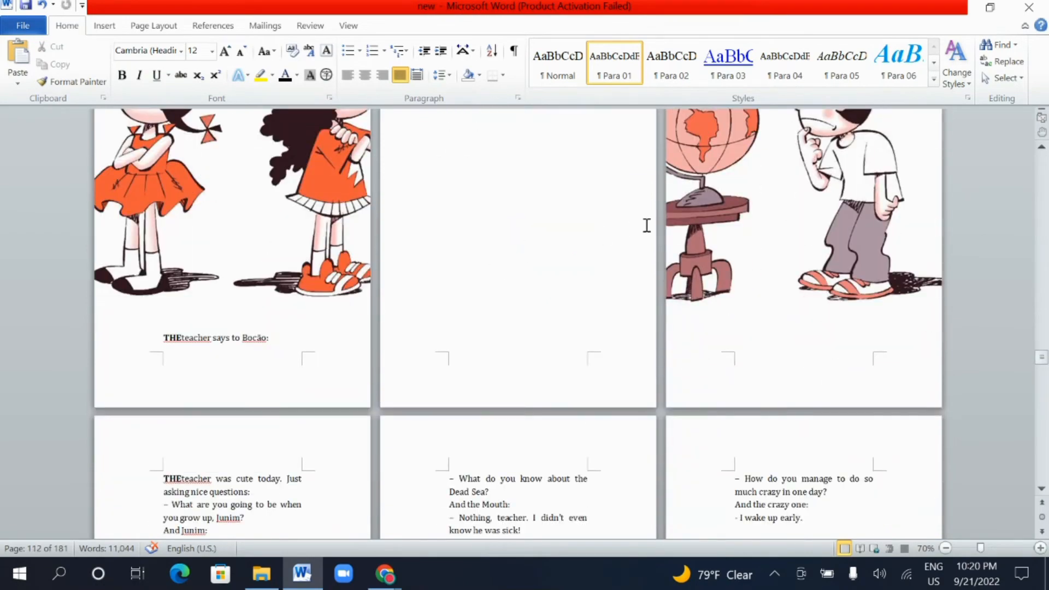
{"action": "scroll", "coordinate": [646, 225], "scroll_direction": "down", "scroll_amount": 15}
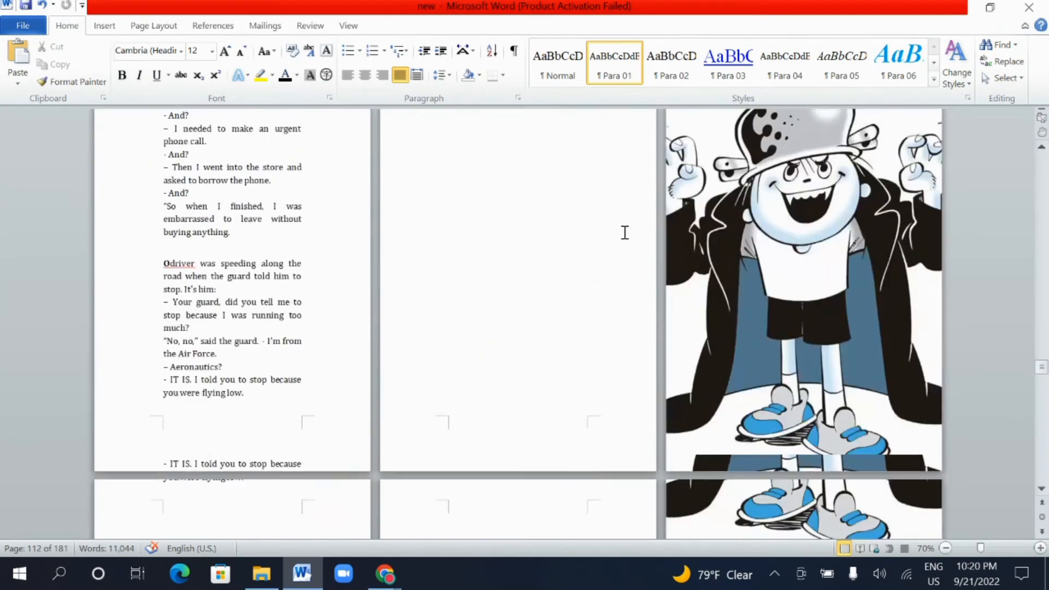
{"action": "scroll", "coordinate": [549, 245], "scroll_direction": "down", "scroll_amount": 5}
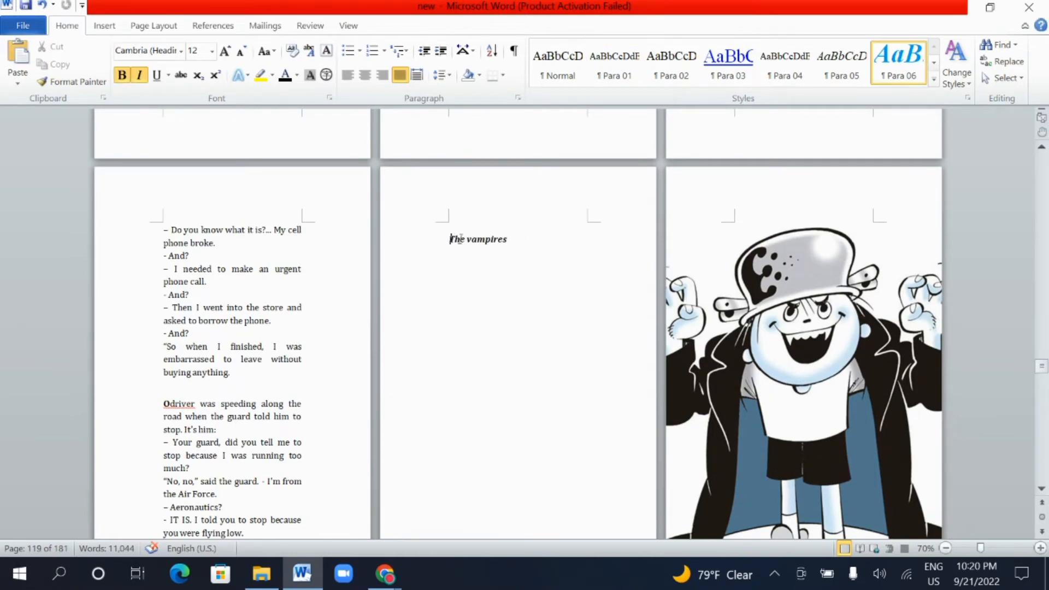
Center the title "The vampires" and increase its font size to 16.
{"action": "left_click", "coordinate": [412, 235]}
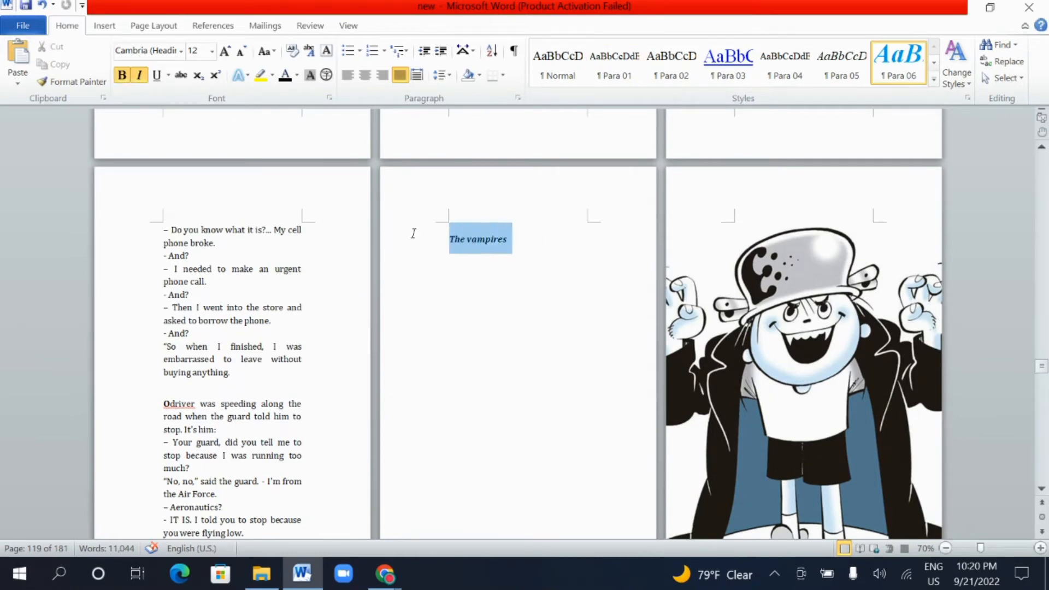
{"action": "left_click", "coordinate": [487, 239]}
{"action": "left_click_drag", "start_coordinate": [520, 244], "coordinate": [447, 241]}
{"action": "left_click", "coordinate": [365, 76]}
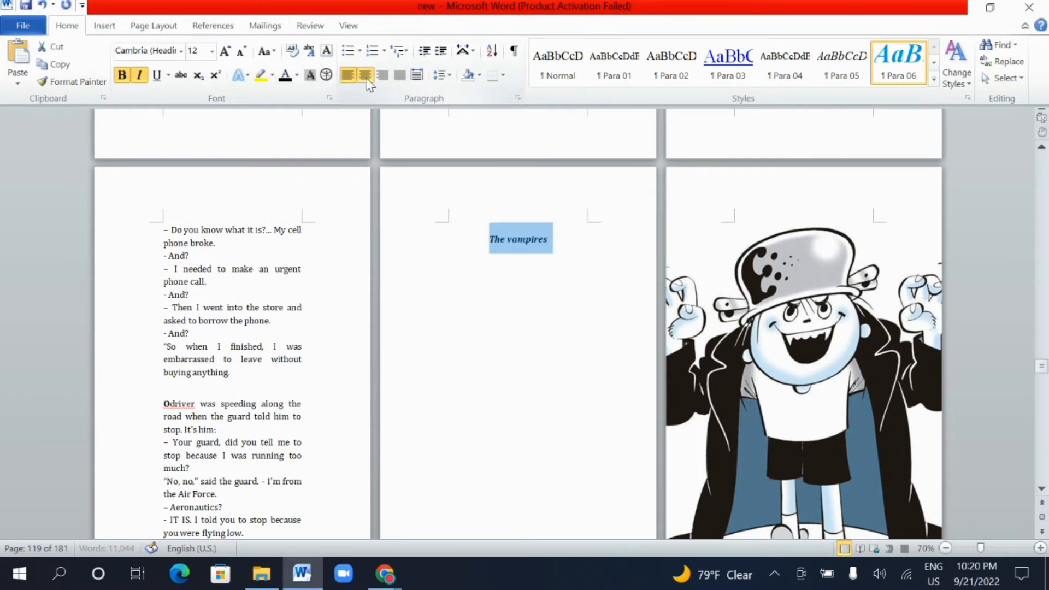
{"action": "left_click", "coordinate": [224, 52]}
{"action": "left_click", "coordinate": [224, 52]}
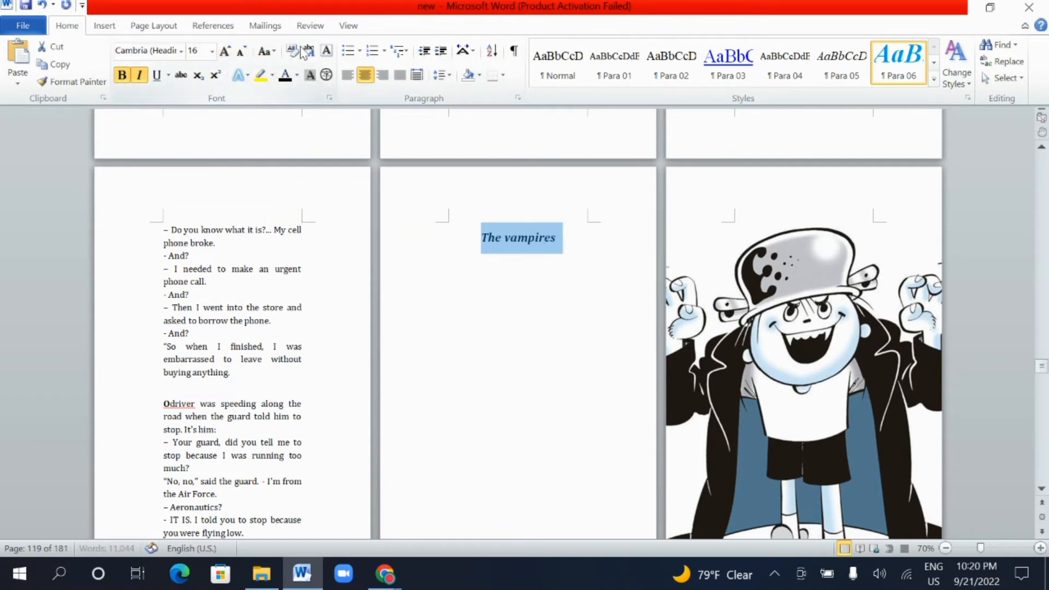
Change the case of the title "The vampires" to Capitalize Each Word.
{"action": "left_click", "coordinate": [265, 51]}
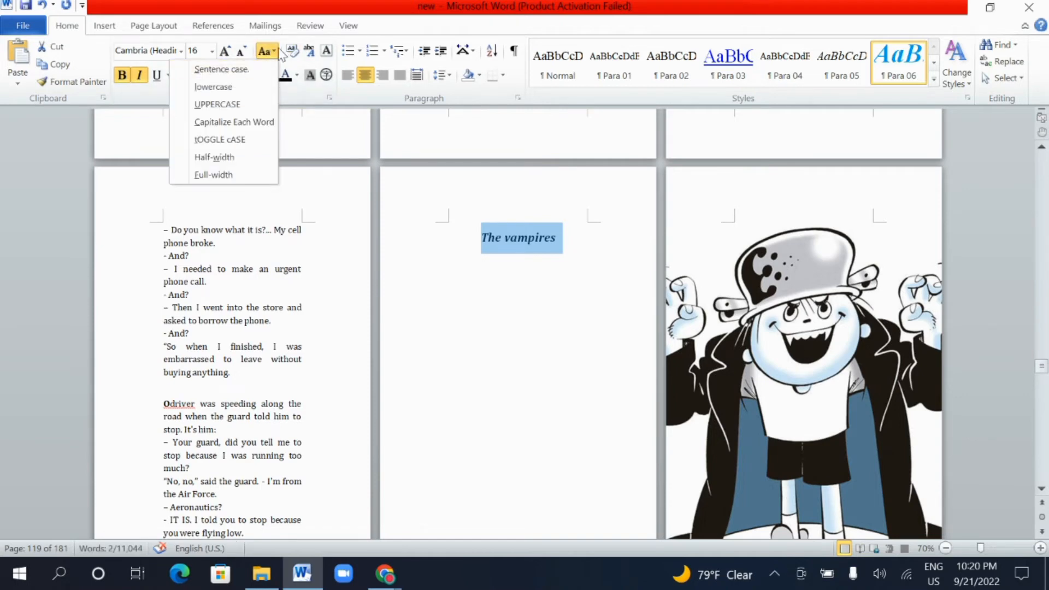
{"action": "left_click", "coordinate": [267, 53]}
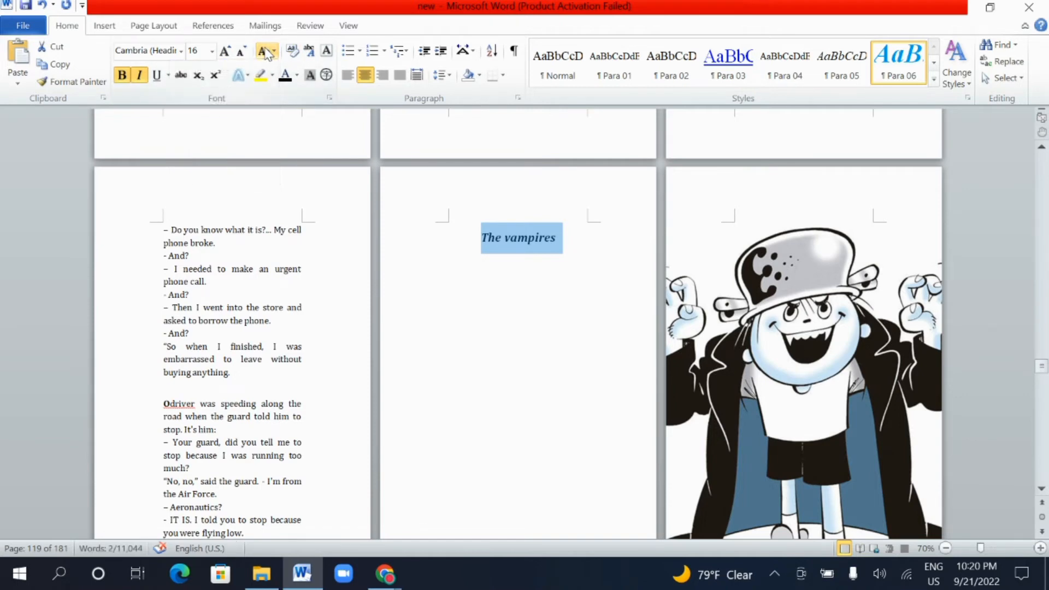
{"action": "left_click", "coordinate": [267, 52]}
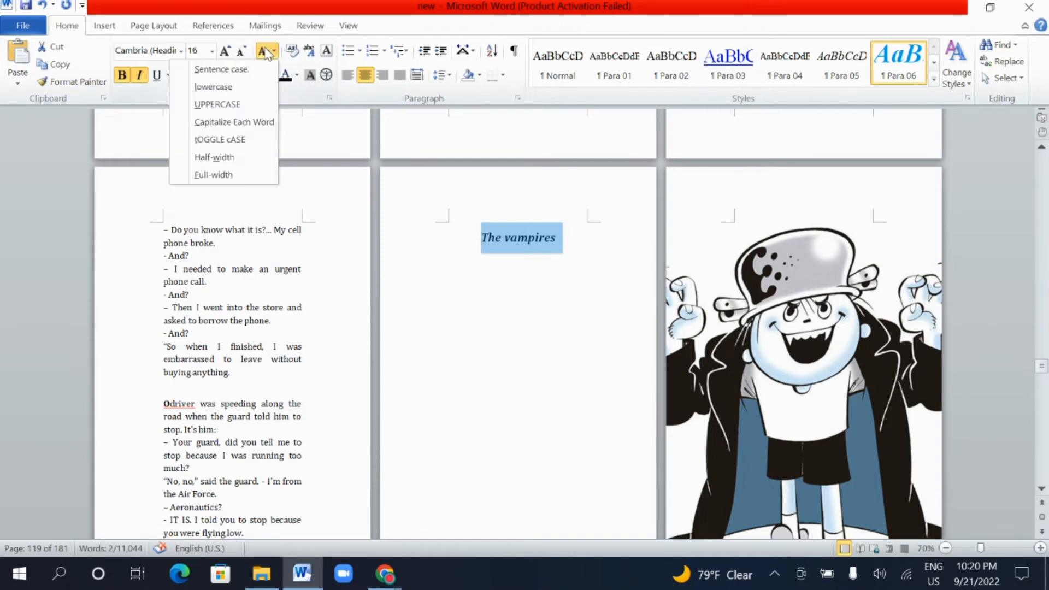
{"action": "left_click", "coordinate": [233, 120]}
{"action": "left_click", "coordinate": [504, 237]}
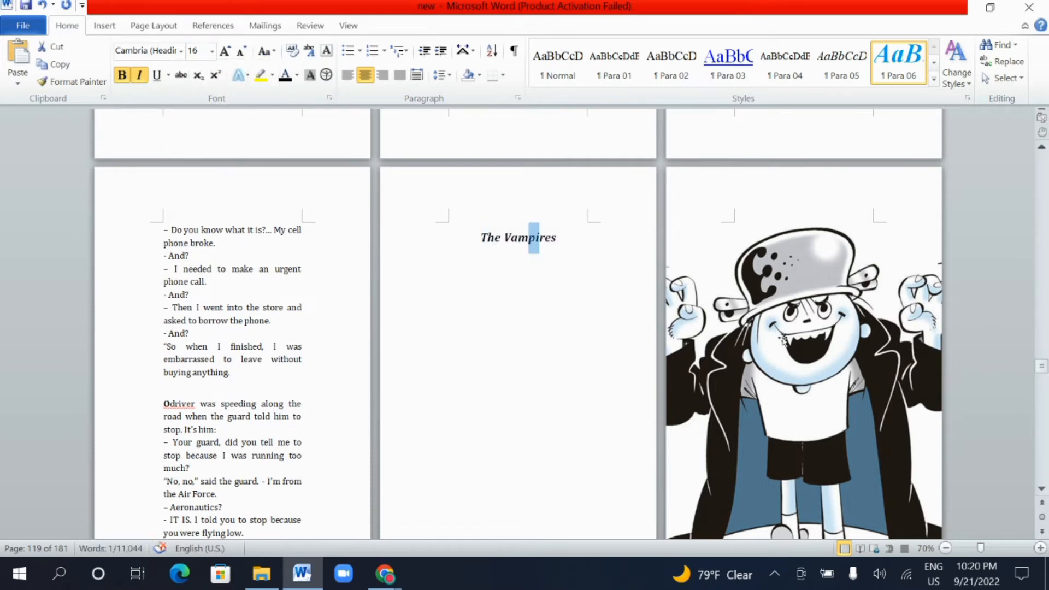
Move the large picture of the boy dressed as a vampire onto the page with the title "The Vampires".
{"action": "left_click", "coordinate": [782, 339]}
{"action": "left_click_drag", "start_coordinate": [815, 318], "coordinate": [803, 300]}
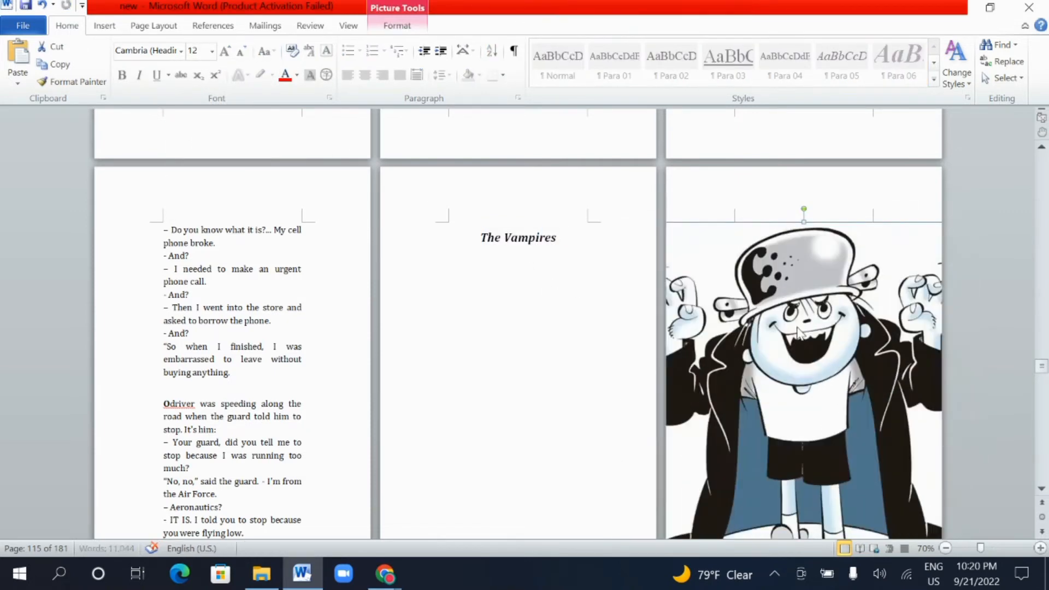
{"action": "scroll", "coordinate": [622, 285], "scroll_direction": "down", "scroll_amount": 3}
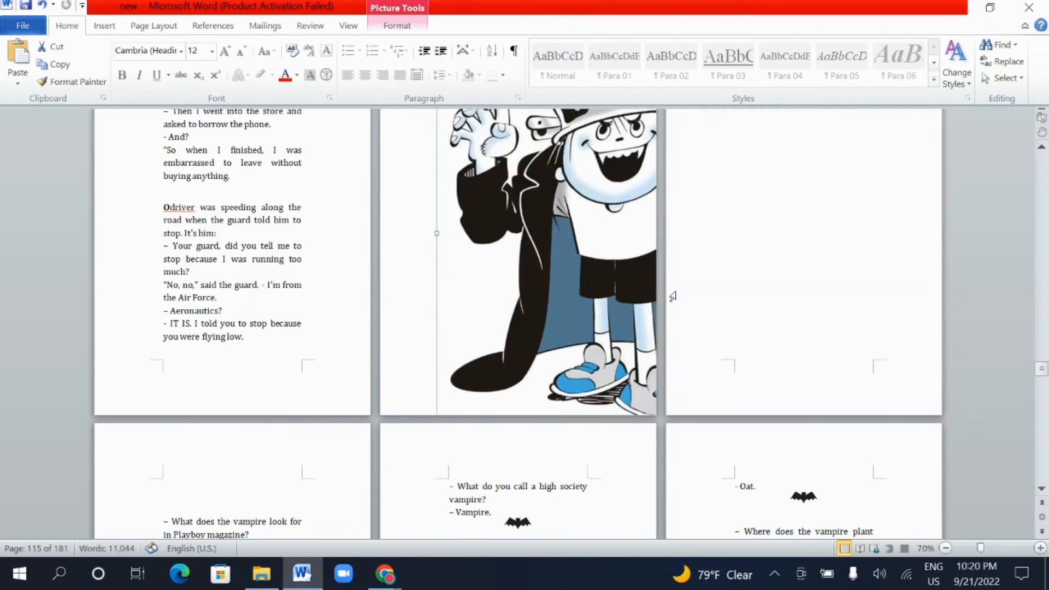
{"action": "scroll", "coordinate": [548, 309], "scroll_direction": "up", "scroll_amount": 1}
{"action": "left_click_drag", "start_coordinate": [473, 430], "coordinate": [467, 319]}
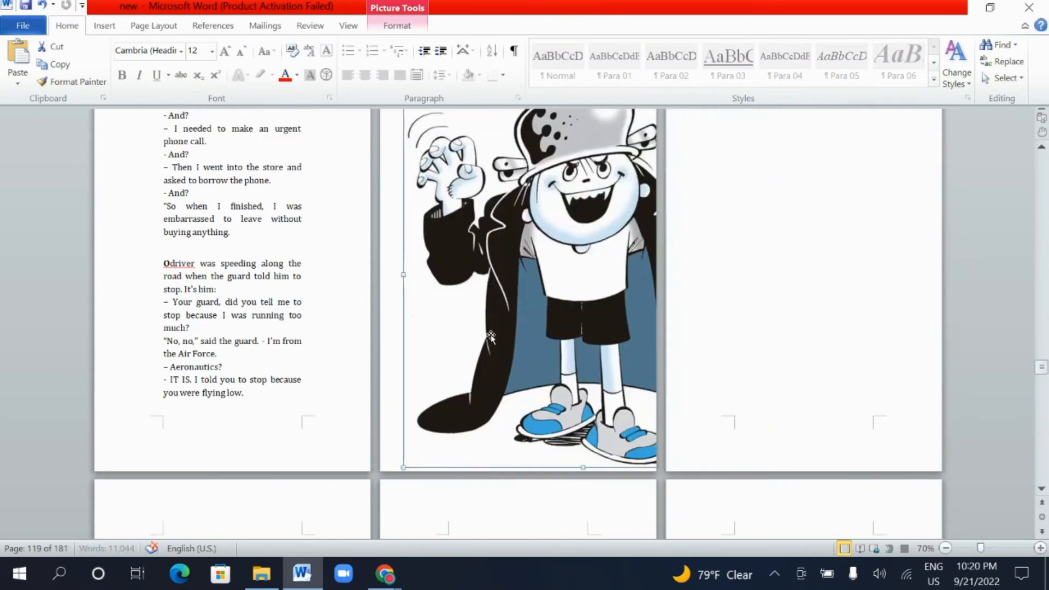
Resize the vampire boy picture to about 2.66" wide by 3.62" high and place it below the title "The Vampires".
{"action": "scroll", "coordinate": [468, 320], "scroll_direction": "up", "scroll_amount": 3}
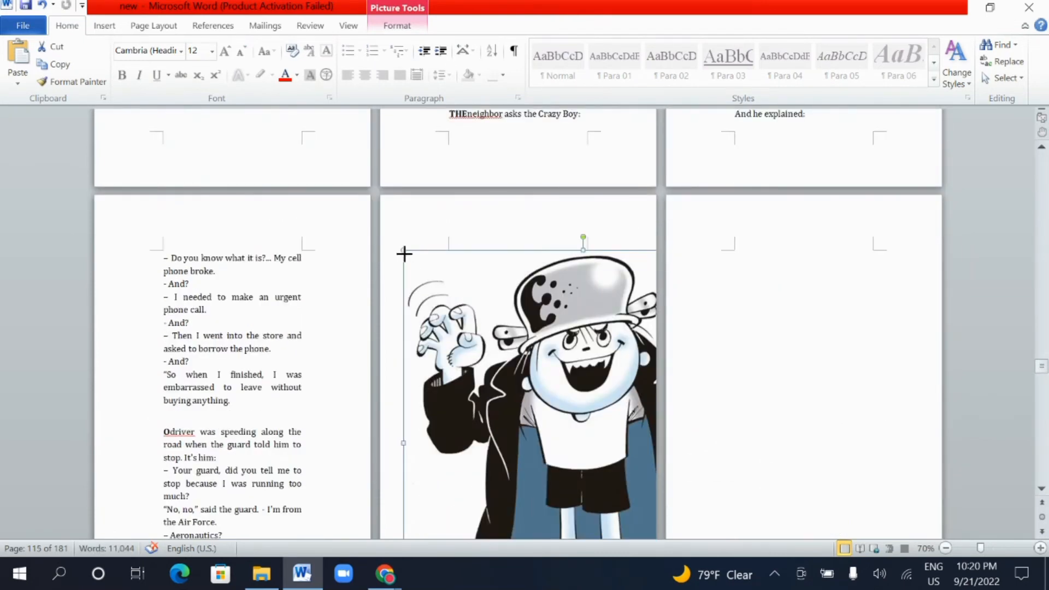
{"action": "left_click_drag", "start_coordinate": [405, 253], "coordinate": [439, 324]}
{"action": "left_click", "coordinate": [463, 341]}
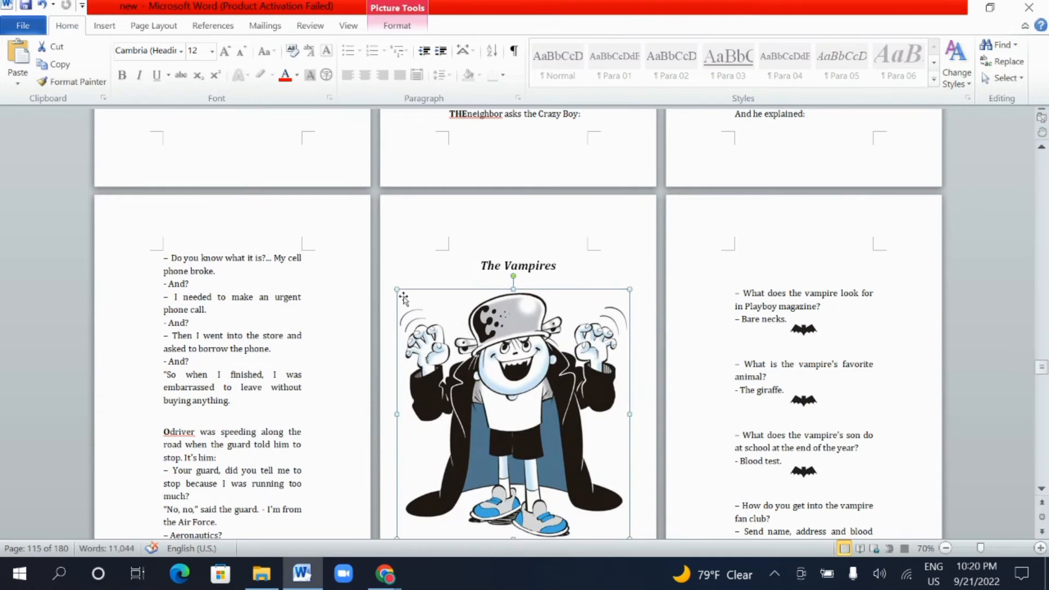
{"action": "left_click_drag", "start_coordinate": [395, 289], "coordinate": [442, 339]}
{"action": "left_click_drag", "start_coordinate": [510, 407], "coordinate": [486, 365]}
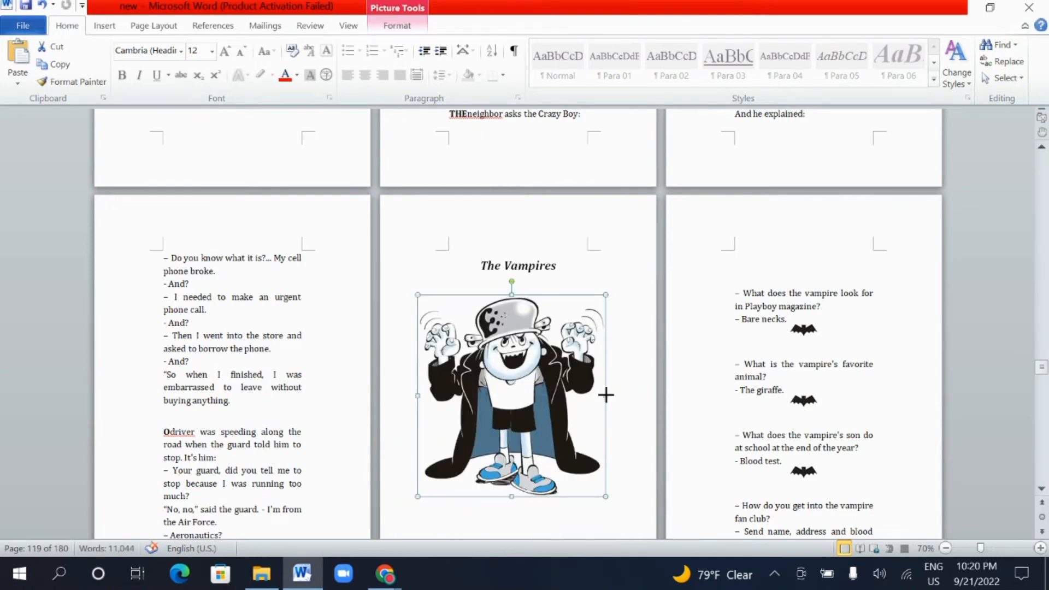
{"action": "left_click_drag", "start_coordinate": [605, 394], "coordinate": [565, 395]}
{"action": "left_click_drag", "start_coordinate": [485, 392], "coordinate": [502, 393]}
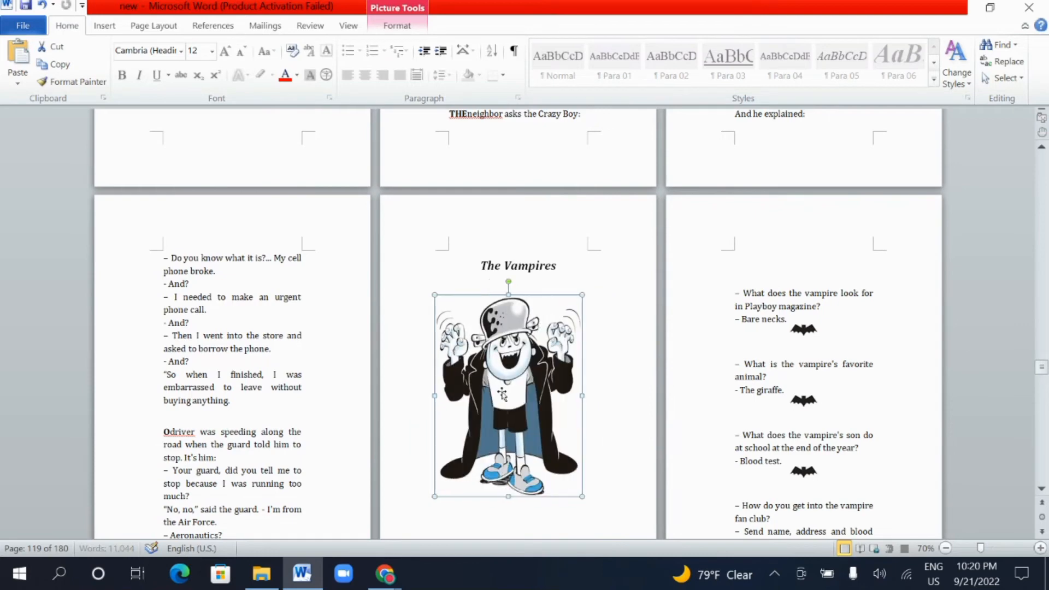
Turn the vampire boy picture gray with the lowest color saturation preset.
{"action": "left_click", "coordinate": [397, 26]}
{"action": "left_click", "coordinate": [117, 58]}
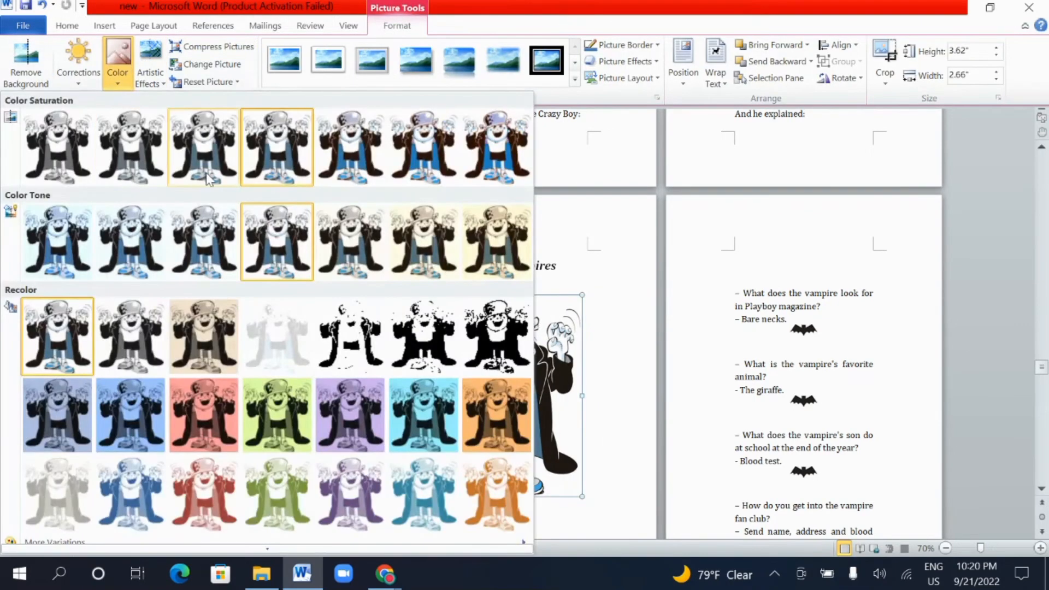
{"action": "left_click", "coordinate": [55, 151]}
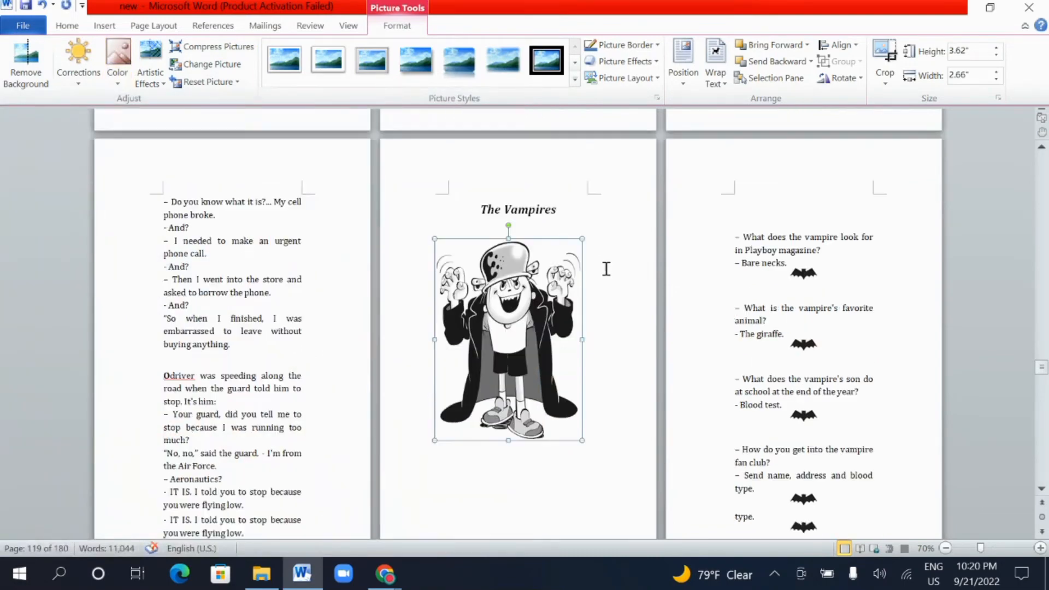
{"action": "scroll", "coordinate": [605, 268], "scroll_direction": "down", "scroll_amount": 5}
{"action": "left_click", "coordinate": [564, 266]}
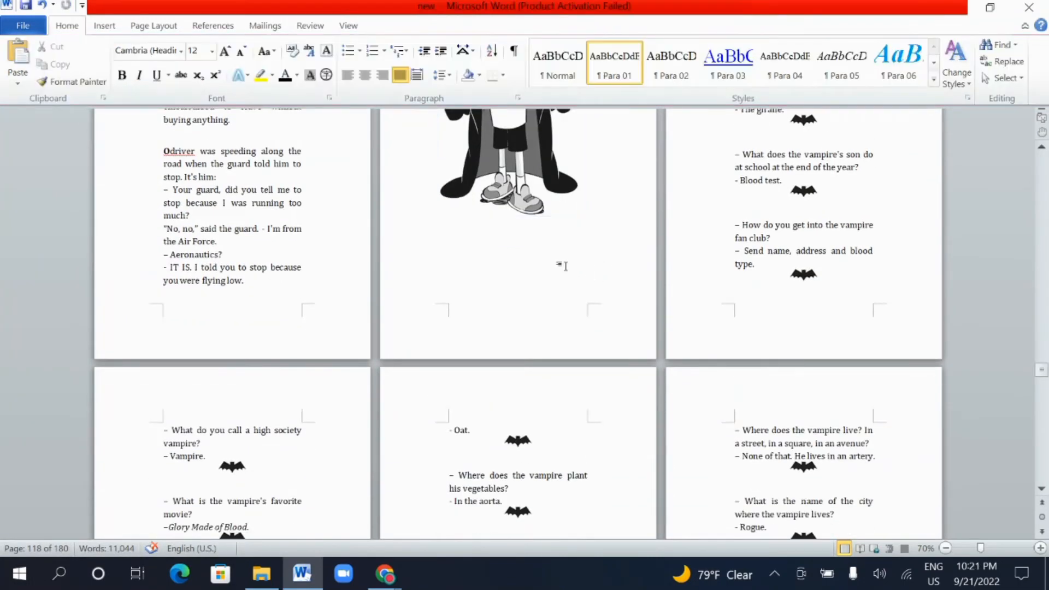
Look through the pages from the vampire jokes to the dots picture for remaining layout problems.
{"action": "scroll", "coordinate": [566, 266], "scroll_direction": "down", "scroll_amount": 20}
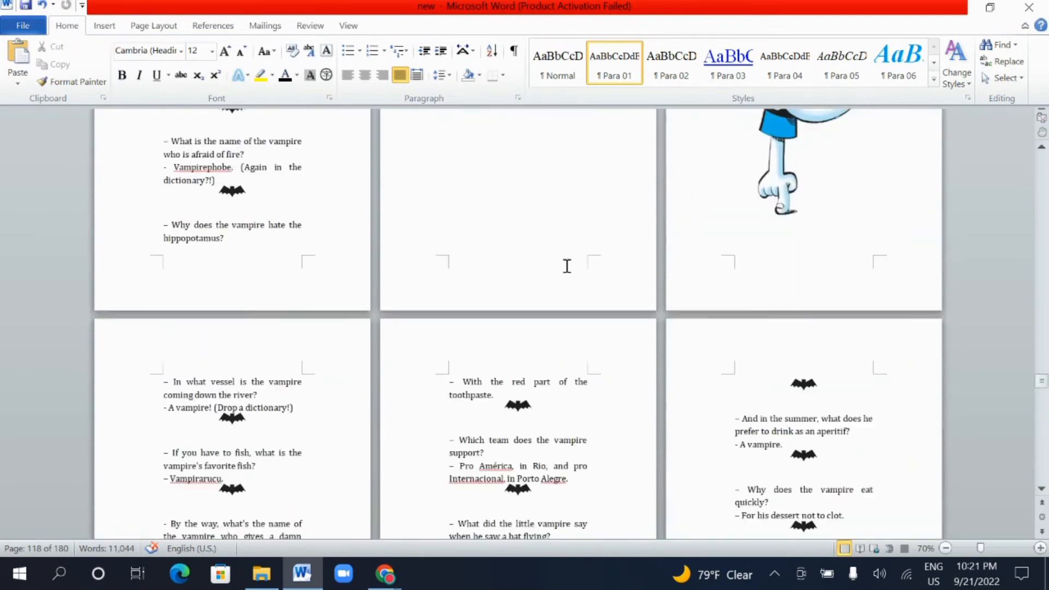
{"action": "scroll", "coordinate": [568, 266], "scroll_direction": "down", "scroll_amount": 20}
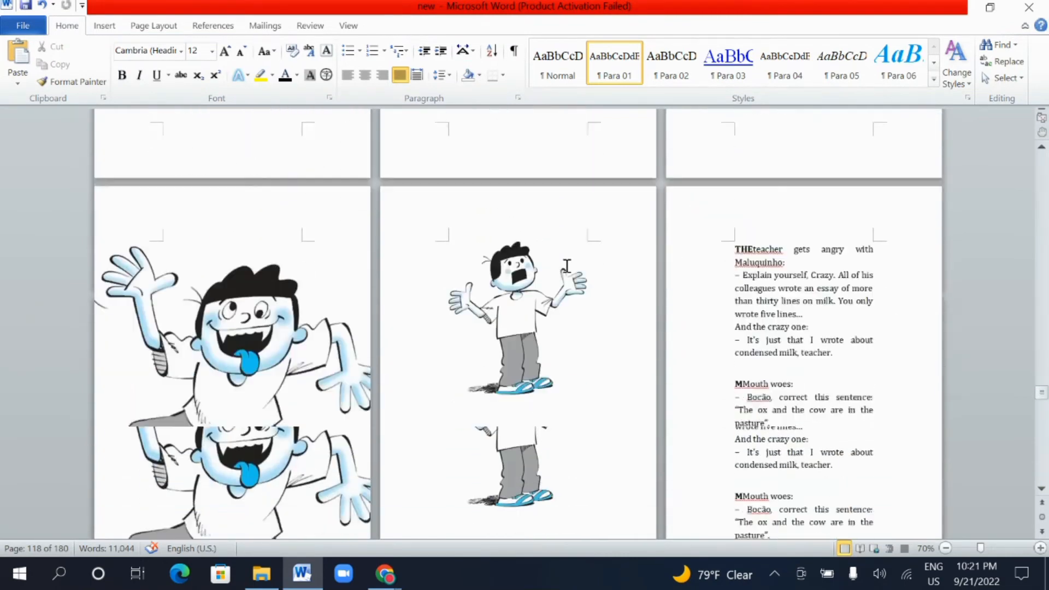
{"action": "scroll", "coordinate": [567, 266], "scroll_direction": "down", "scroll_amount": 5}
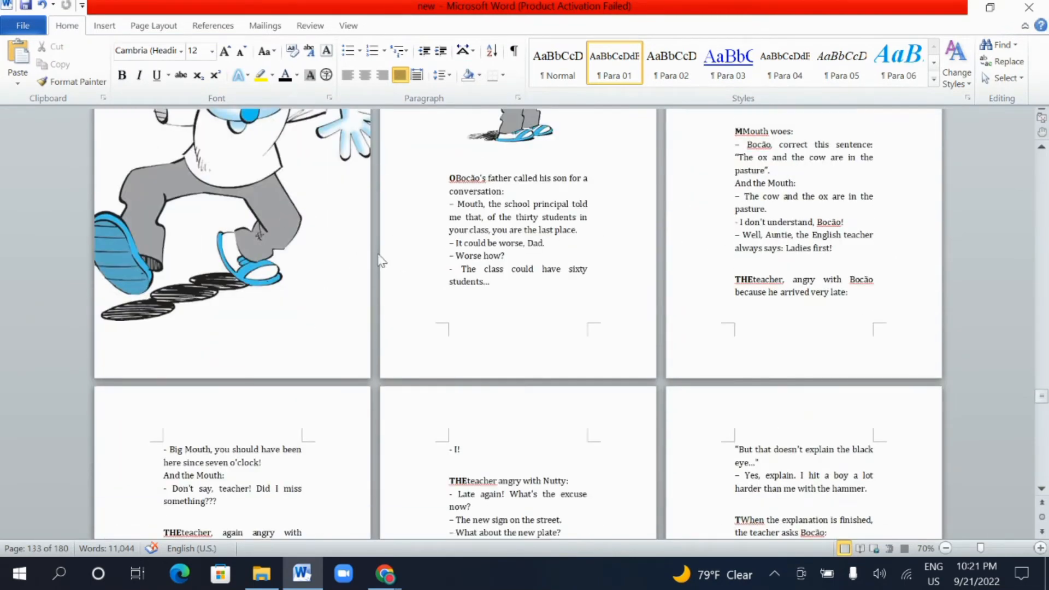
{"action": "scroll", "coordinate": [619, 230], "scroll_direction": "up", "scroll_amount": 3}
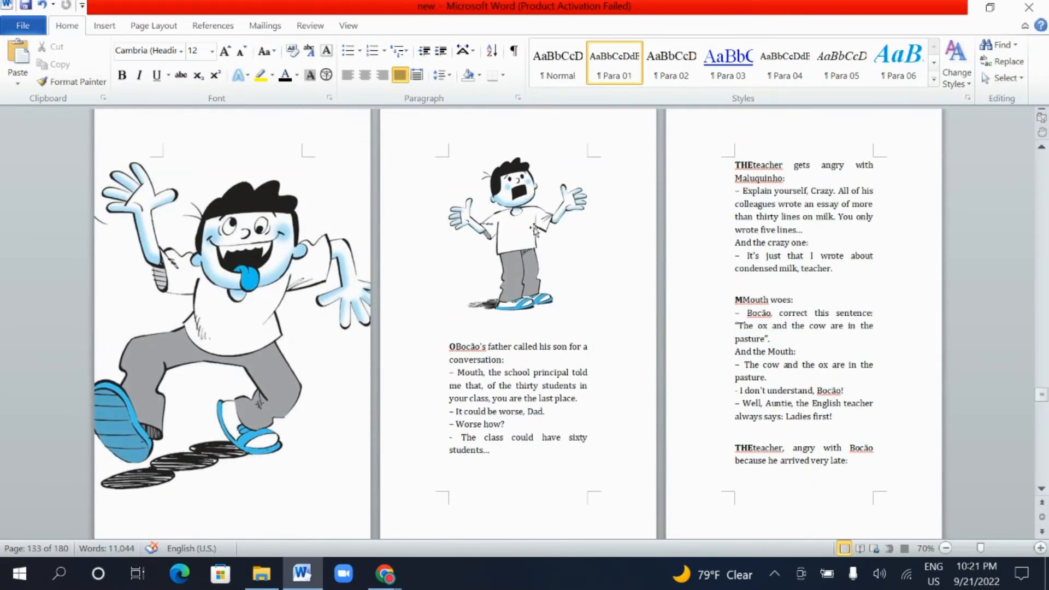
{"action": "scroll", "coordinate": [535, 231], "scroll_direction": "up", "scroll_amount": 3}
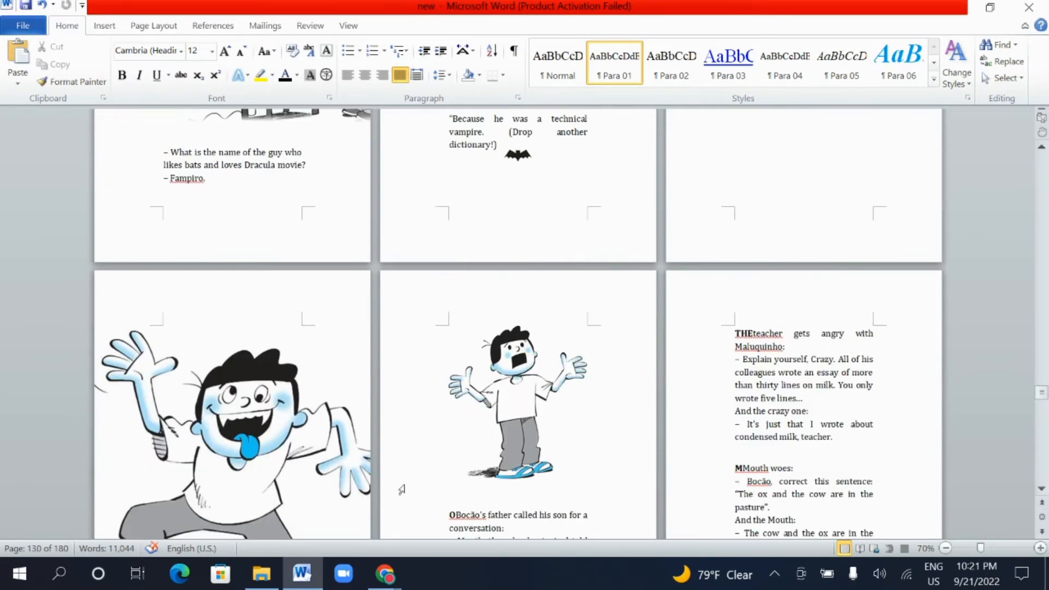
{"action": "mouse_move", "coordinate": [388, 578]}
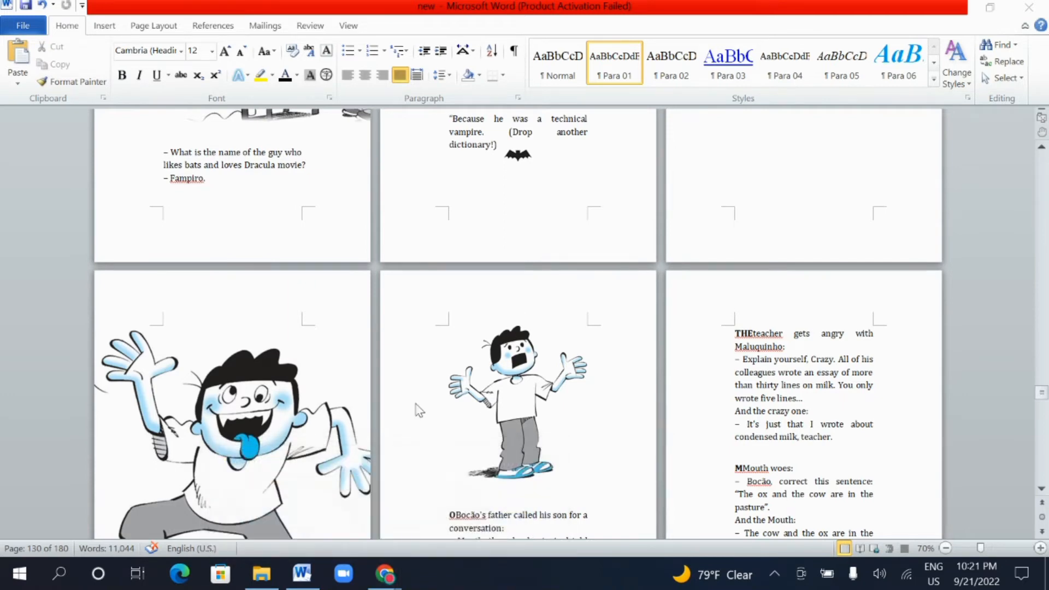
{"action": "scroll", "coordinate": [525, 327], "scroll_direction": "down", "scroll_amount": 15}
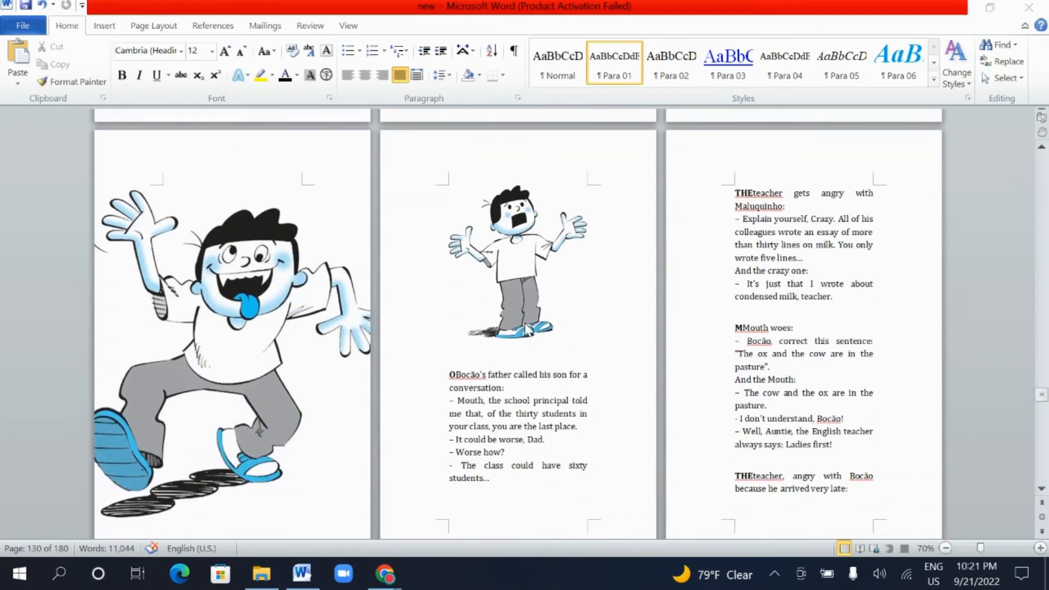
{"action": "scroll", "coordinate": [526, 327], "scroll_direction": "down", "scroll_amount": 20}
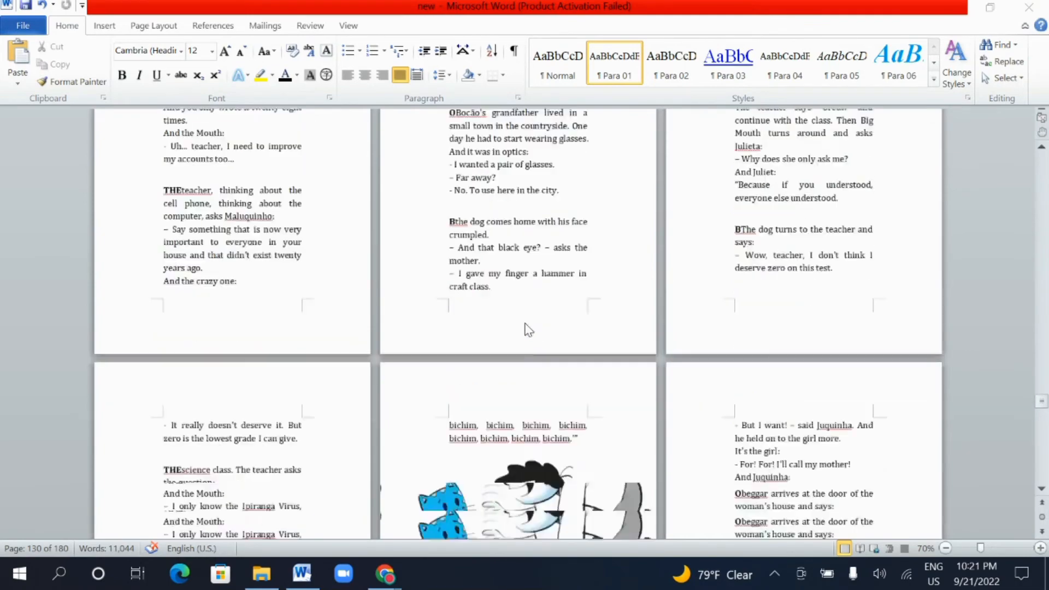
{"action": "scroll", "coordinate": [524, 332], "scroll_direction": "down", "scroll_amount": 20}
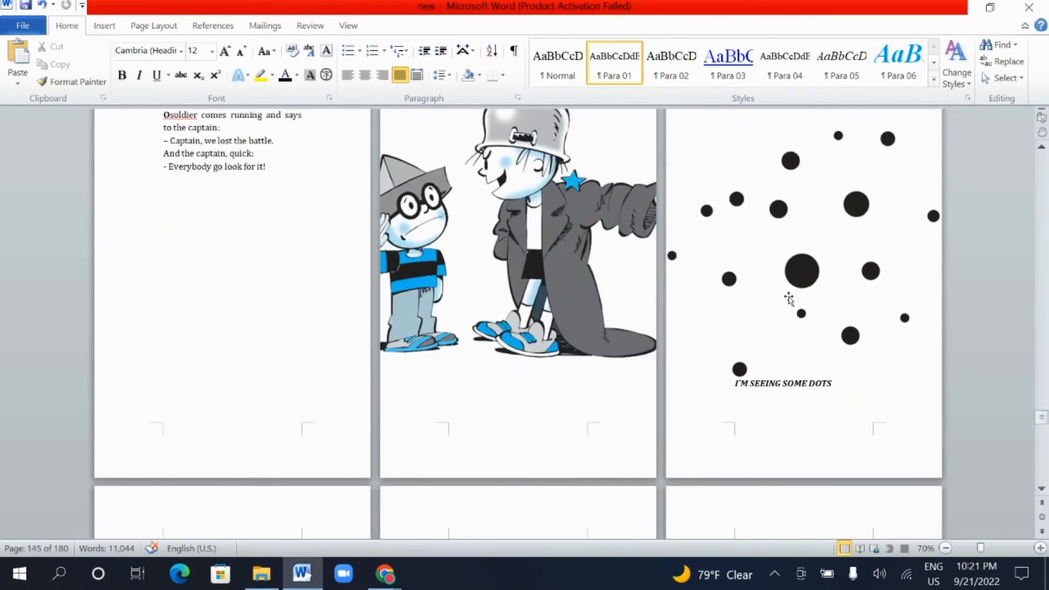
Cut the picture of black dots and the line "the dots" from the page titled "I'M SEEING SOME DOTS".
{"action": "right_click", "coordinate": [696, 221]}
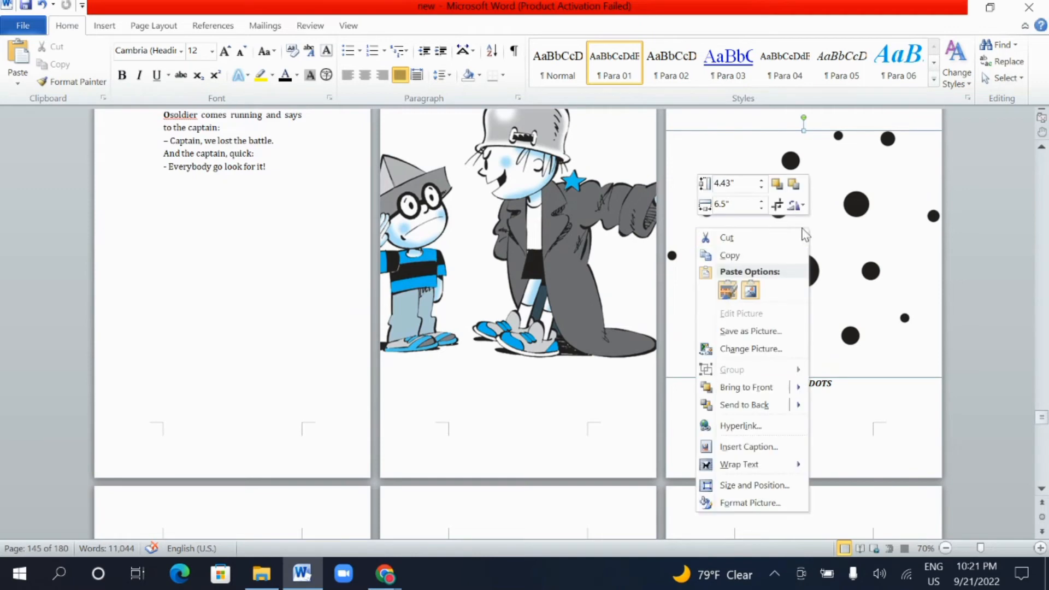
{"action": "left_click", "coordinate": [727, 237]}
{"action": "scroll", "coordinate": [681, 297], "scroll_direction": "up", "scroll_amount": 3}
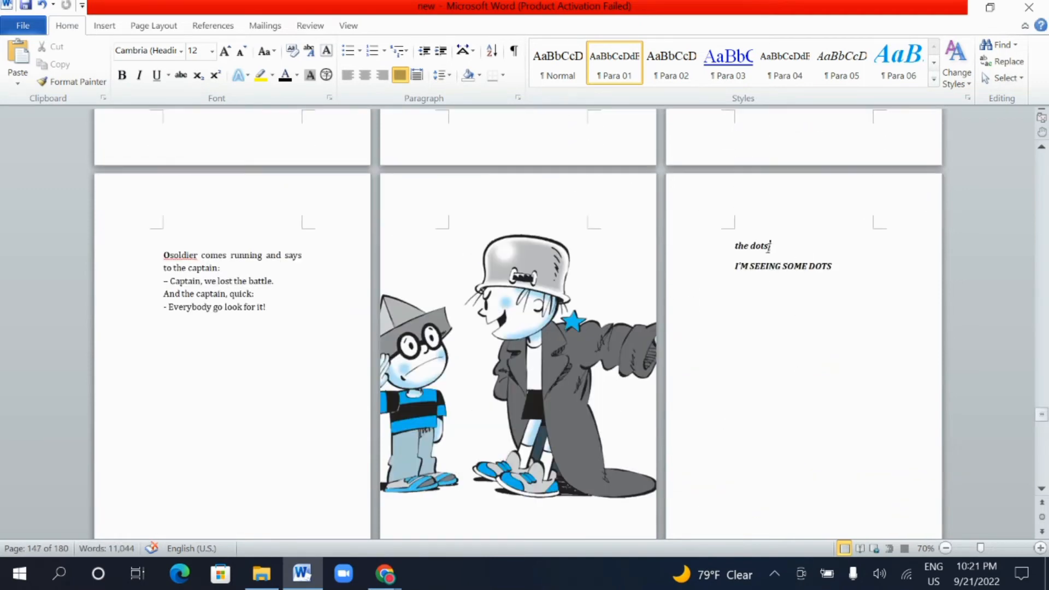
{"action": "left_click_drag", "start_coordinate": [769, 248], "coordinate": [734, 246]}
{"action": "right_click", "coordinate": [638, 247]}
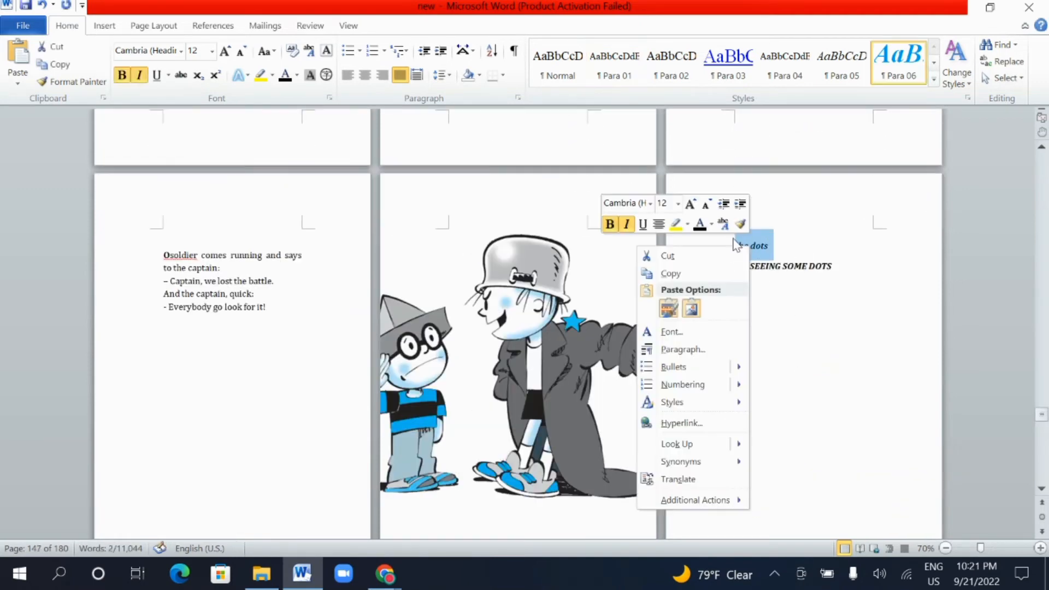
{"action": "left_click", "coordinate": [683, 256]}
Insert a page break before "I'M SEEING SOME DOTS" to move the title off the page with the soldier picture.
{"action": "scroll", "coordinate": [550, 365], "scroll_direction": "down", "scroll_amount": 3}
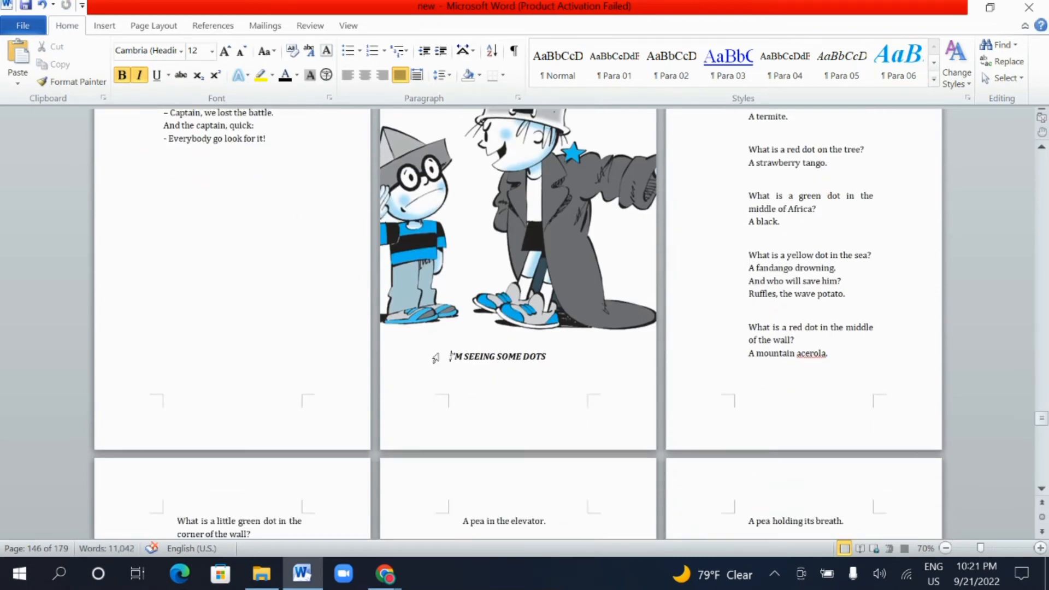
{"action": "scroll", "coordinate": [728, 165], "scroll_direction": "up", "scroll_amount": 3}
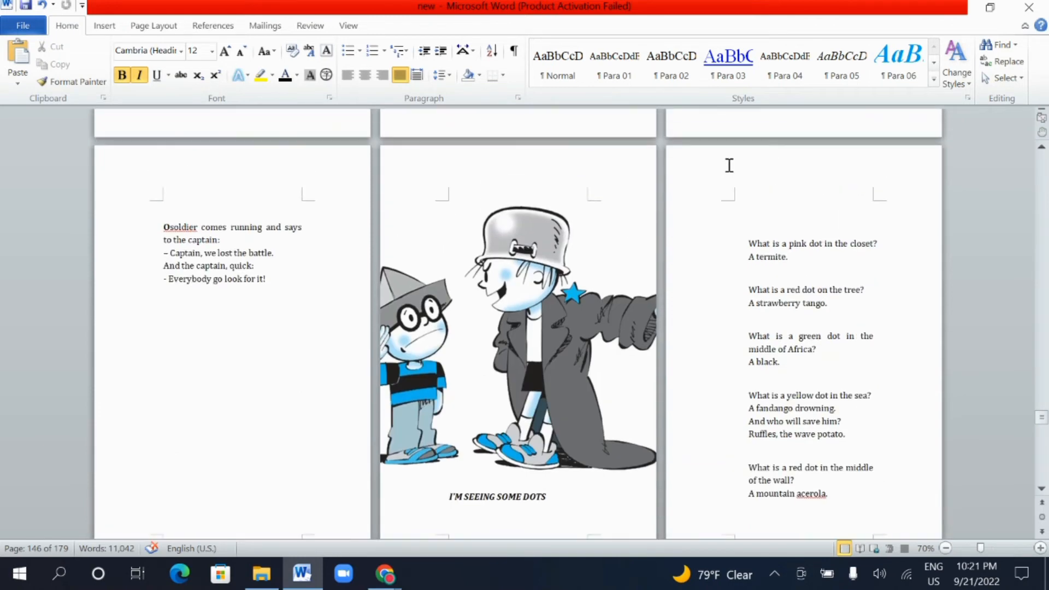
{"action": "left_click", "coordinate": [105, 26]}
{"action": "left_click", "coordinate": [81, 65]}
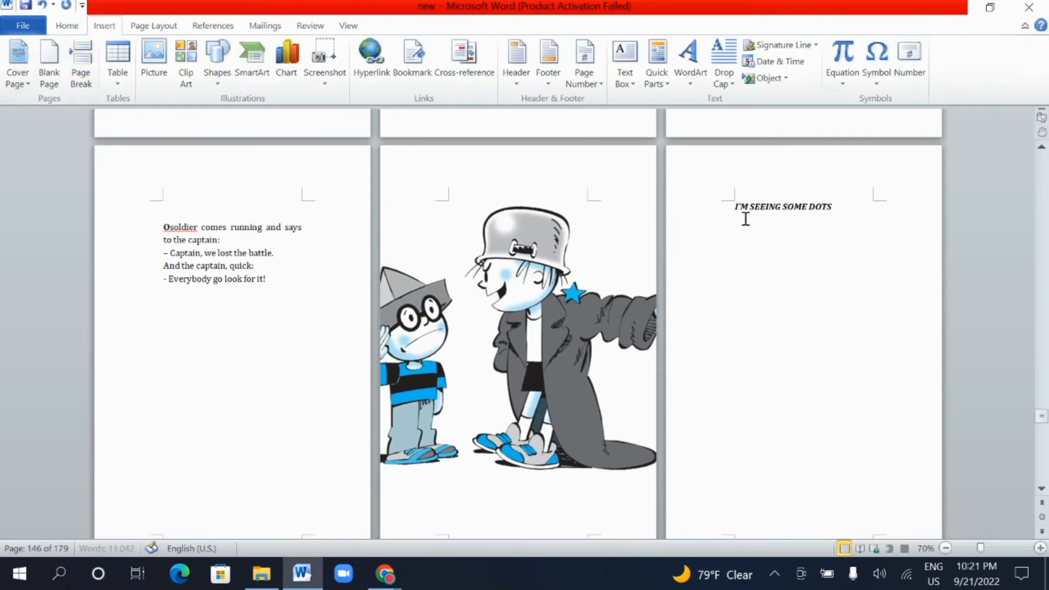
Center the title "I'M SEEING SOME DOTS".
{"action": "left_click_drag", "start_coordinate": [819, 204], "coordinate": [691, 210]}
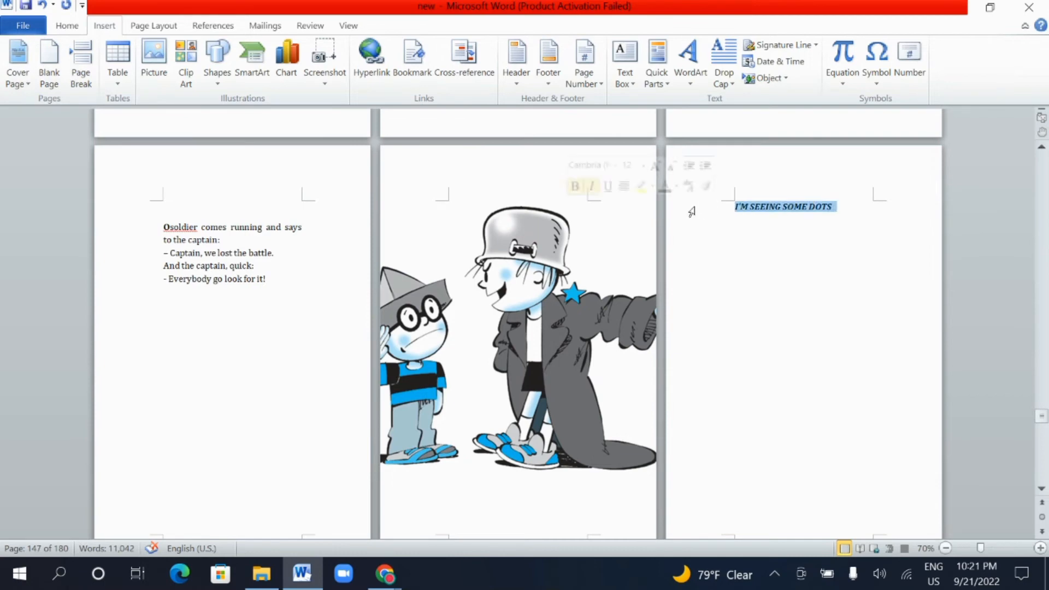
{"action": "left_click", "coordinate": [155, 28]}
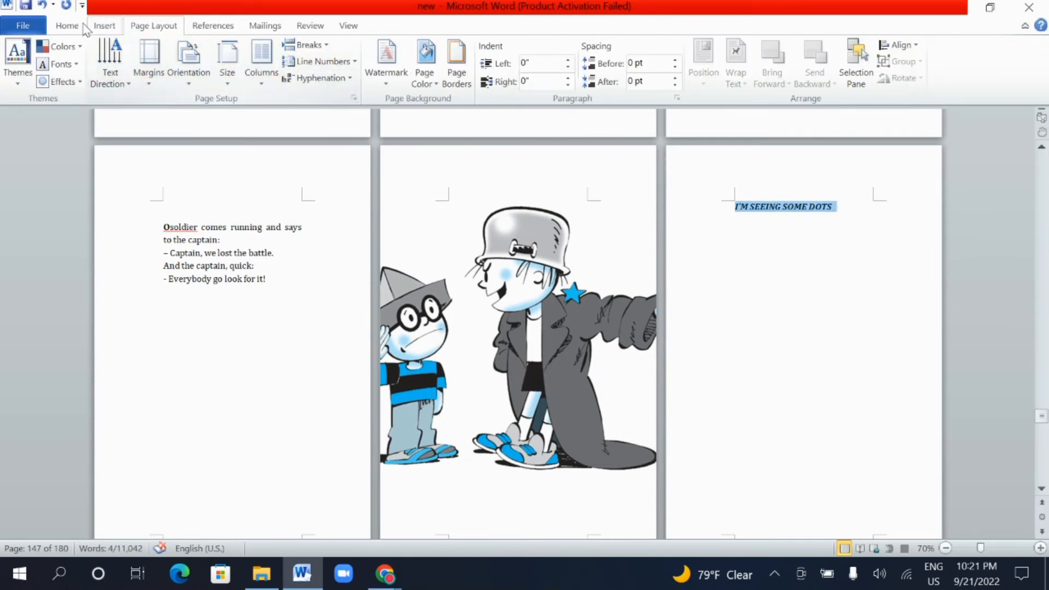
{"action": "left_click", "coordinate": [67, 25]}
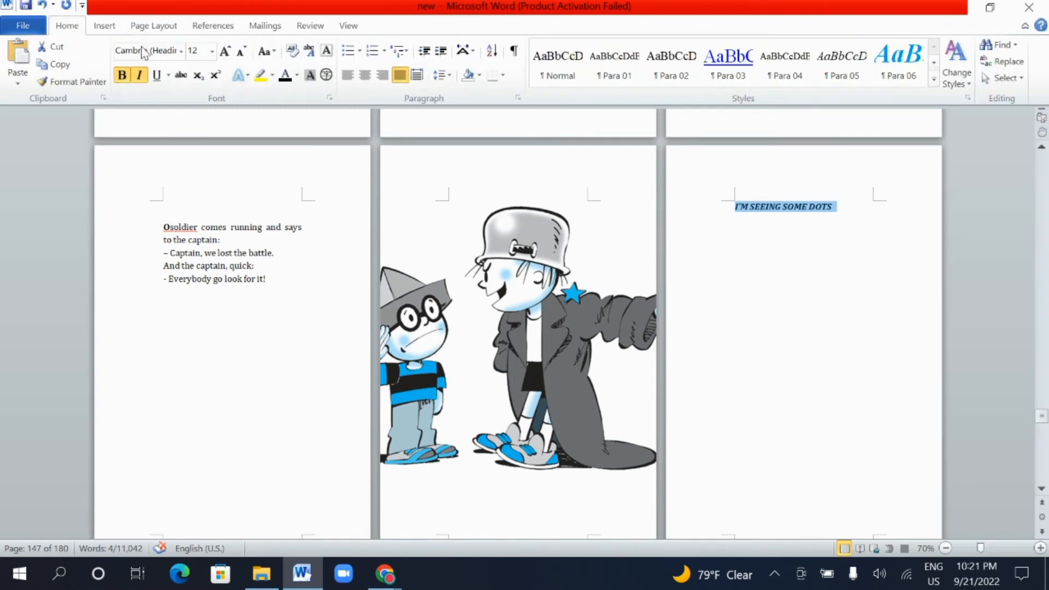
{"action": "left_click", "coordinate": [364, 79]}
Delete the break after the title "I'M SEEING SOME DOTS" to bring the dot jokes onto the same page.
{"action": "left_click", "coordinate": [807, 256]}
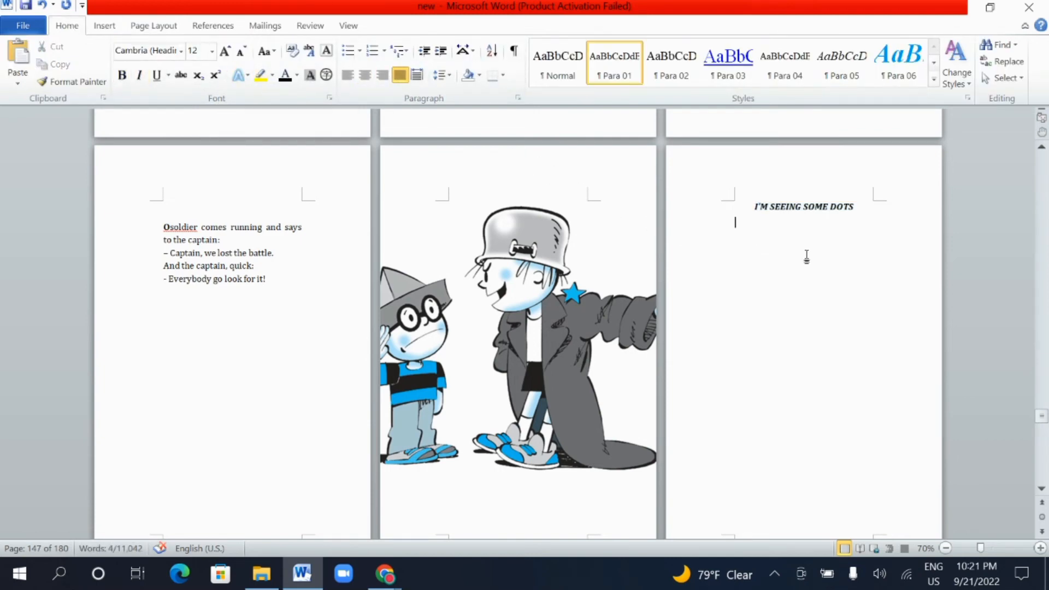
{"action": "key", "text": "Down"}
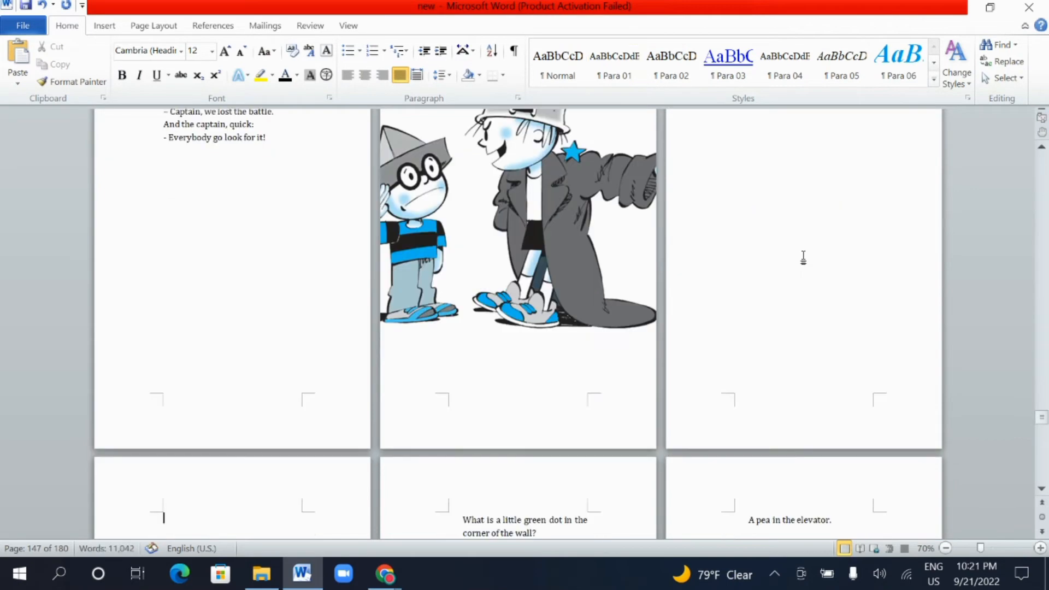
{"action": "key", "text": "Up"}
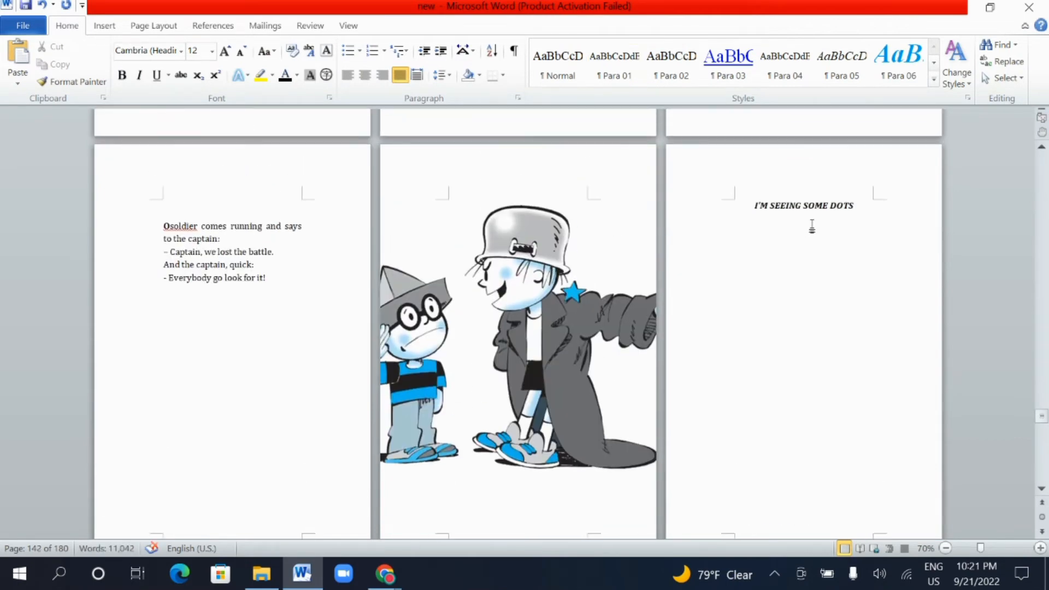
{"action": "left_click", "coordinate": [812, 227]}
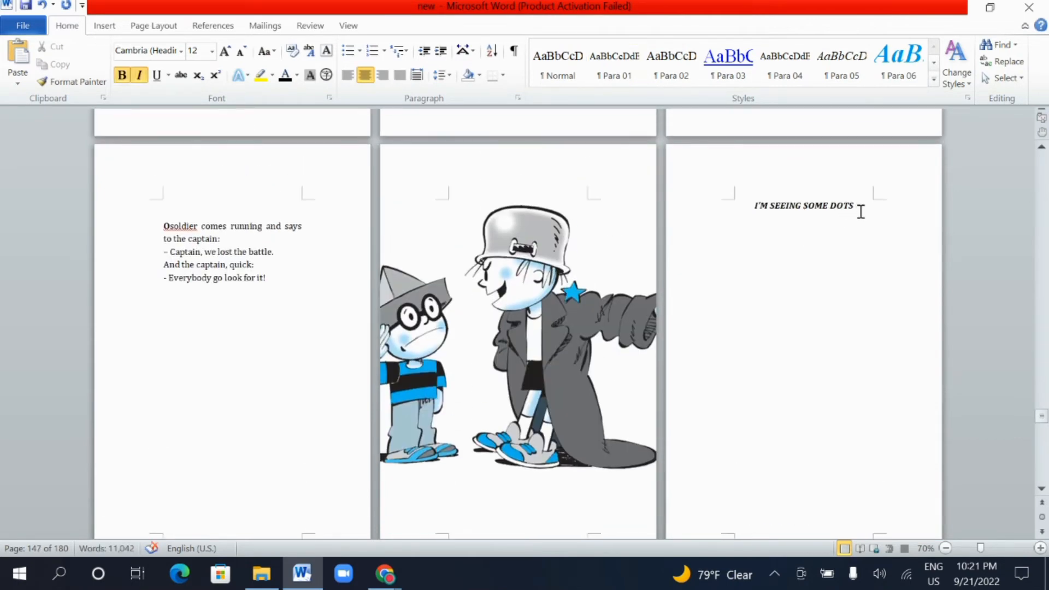
{"action": "key", "text": "Delete"}
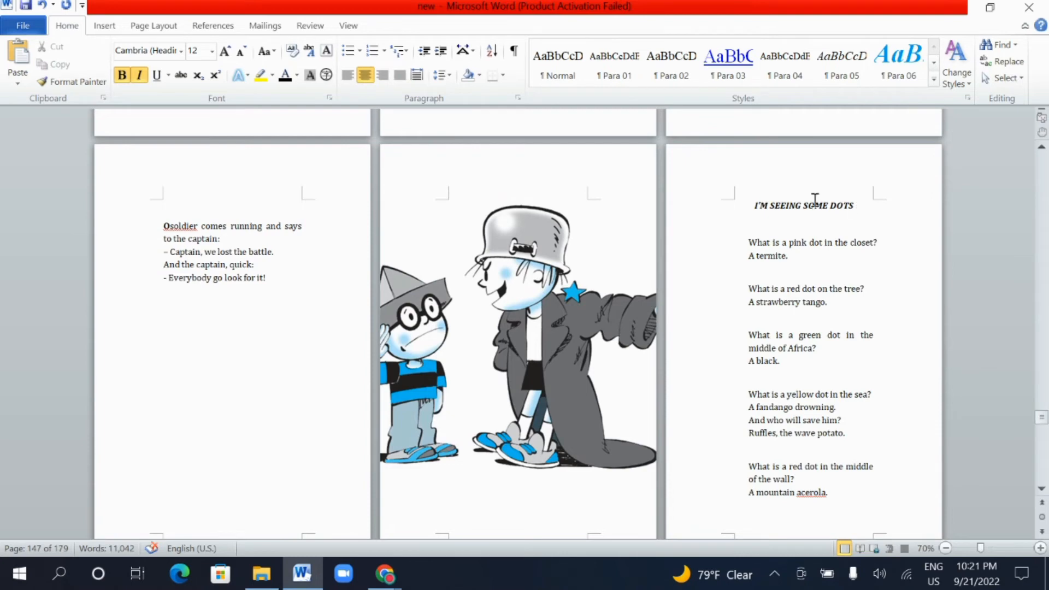
Enlarge the title "I'M SEEING SOME DOTS" to 16 pt and remove its bold formatting.
{"action": "left_click_drag", "start_coordinate": [867, 207], "coordinate": [754, 206]}
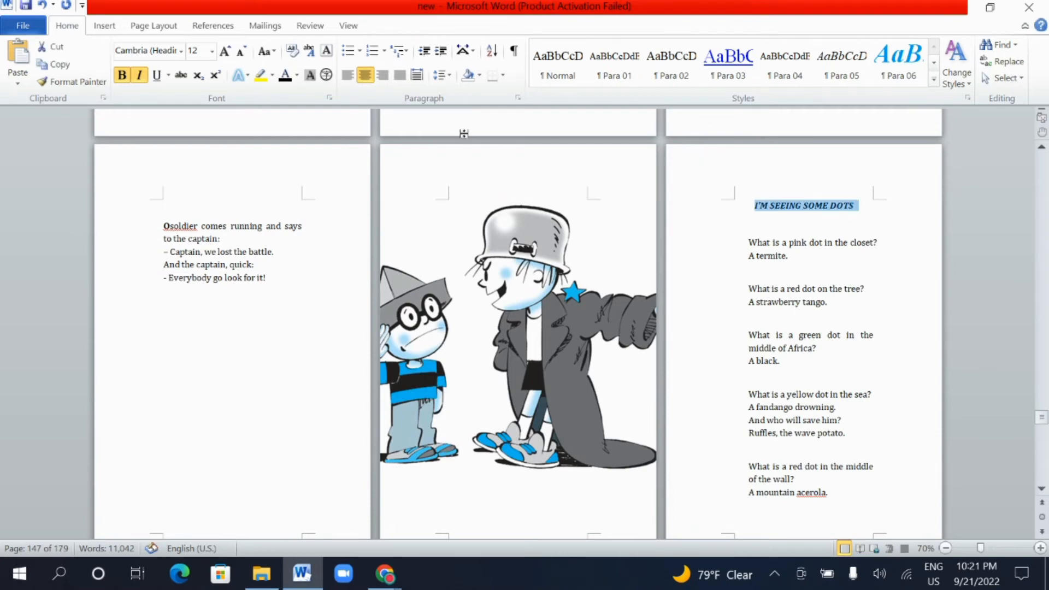
{"action": "left_click", "coordinate": [225, 52]}
{"action": "left_click", "coordinate": [225, 52]}
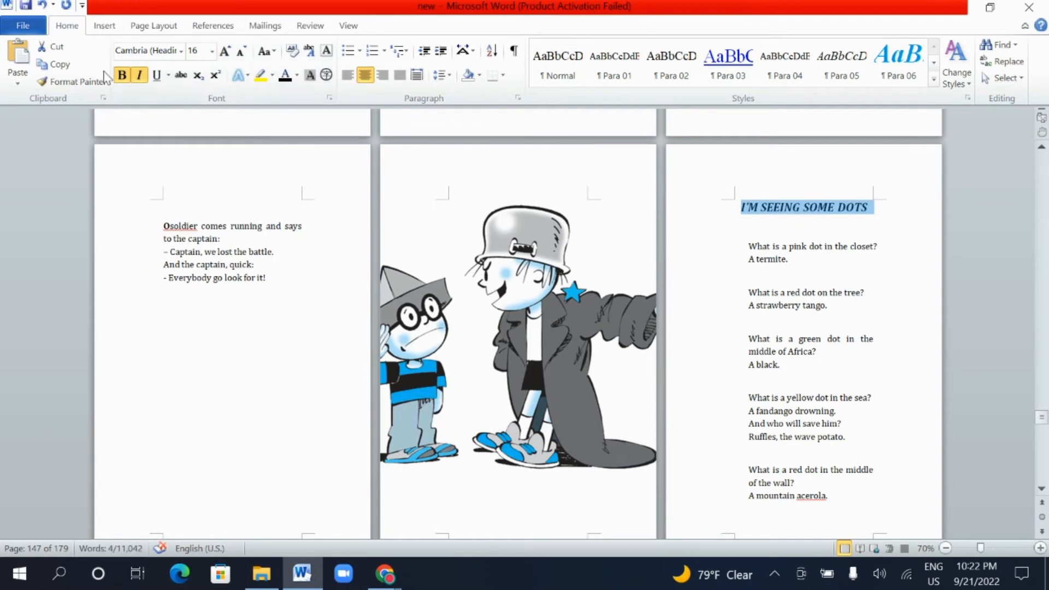
{"action": "left_click", "coordinate": [123, 75]}
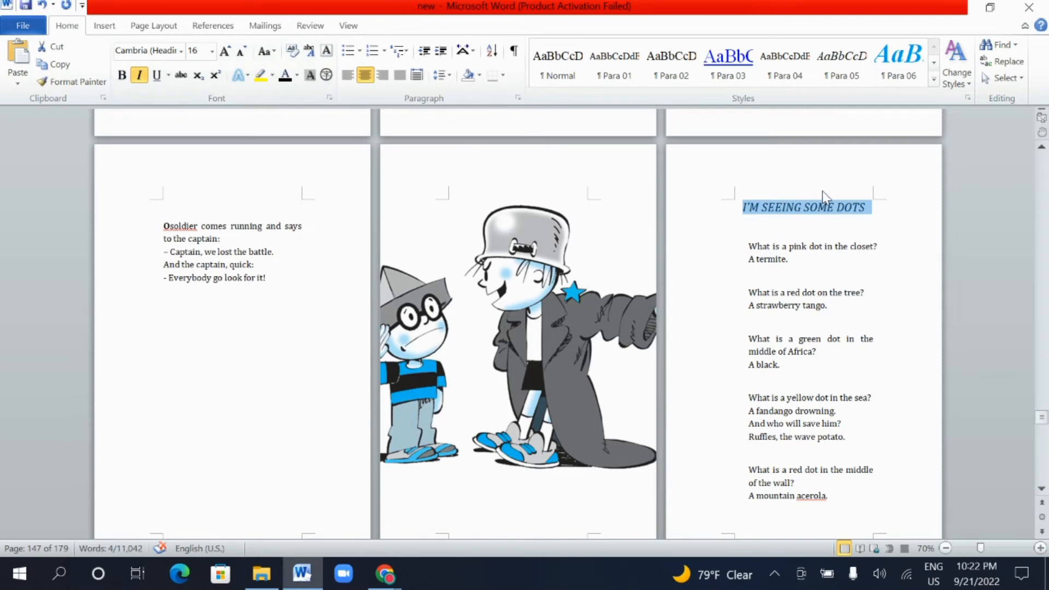
Reduce the blank space between the joke answer "A trawler of Smurfs." and the following question.
{"action": "scroll", "coordinate": [591, 233], "scroll_direction": "down", "scroll_amount": 20}
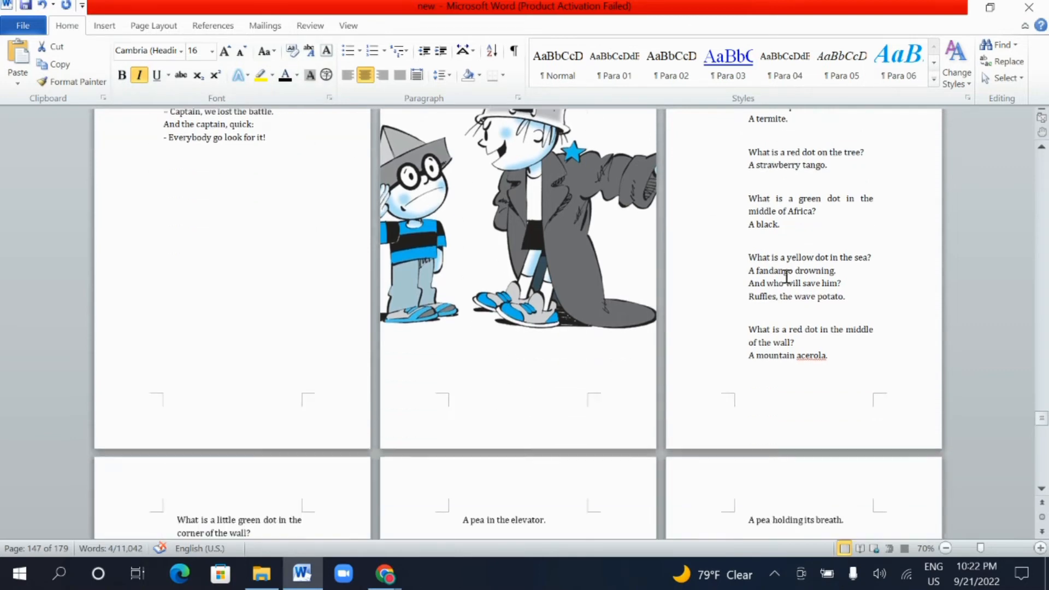
{"action": "scroll", "coordinate": [658, 316], "scroll_direction": "down", "scroll_amount": 3}
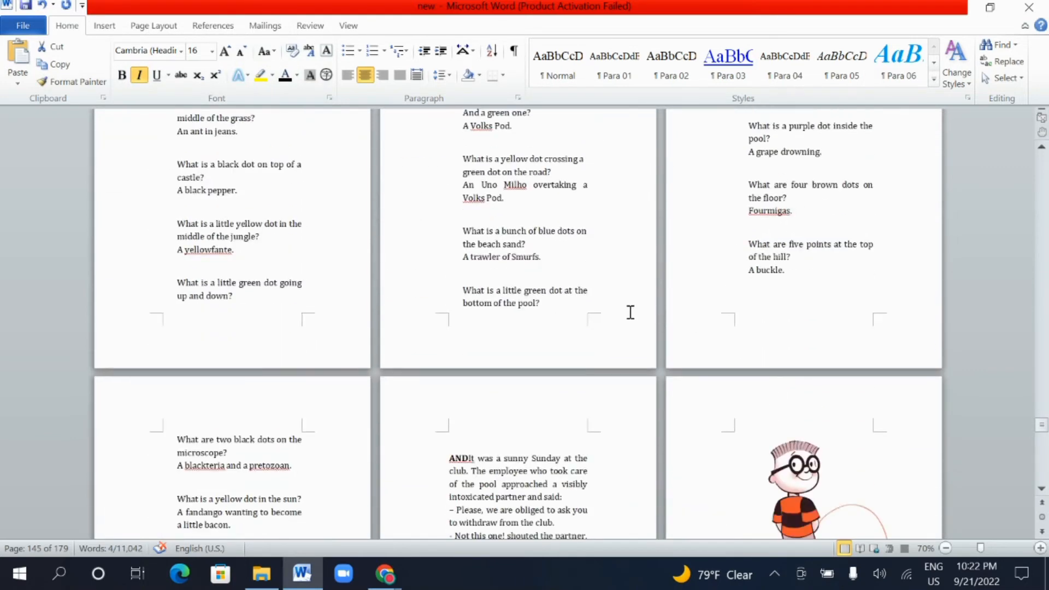
{"action": "left_click", "coordinate": [568, 259]}
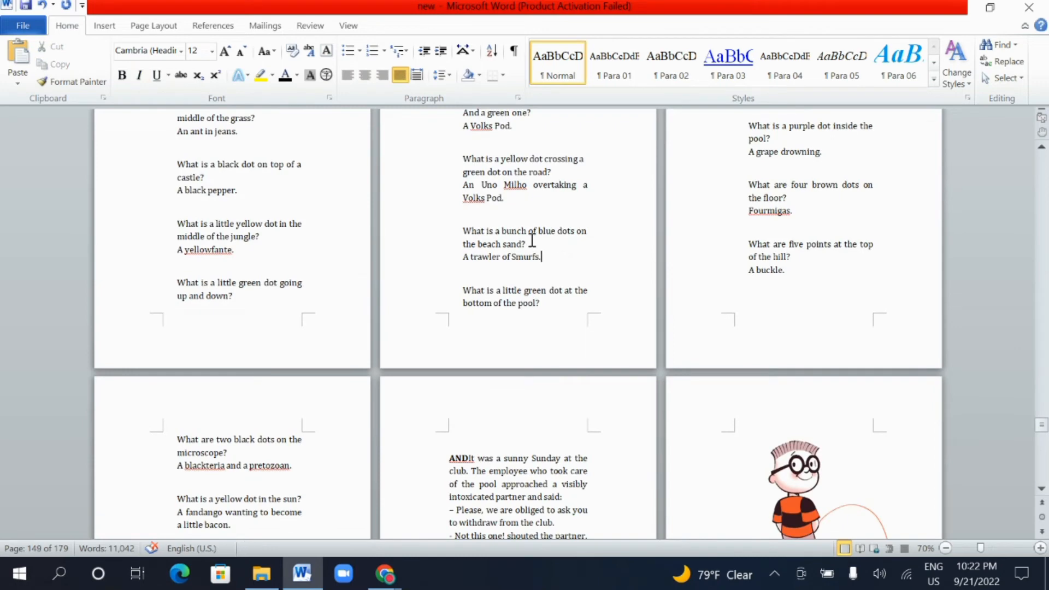
{"action": "key", "text": "Delete"}
{"action": "key", "text": "Return"}
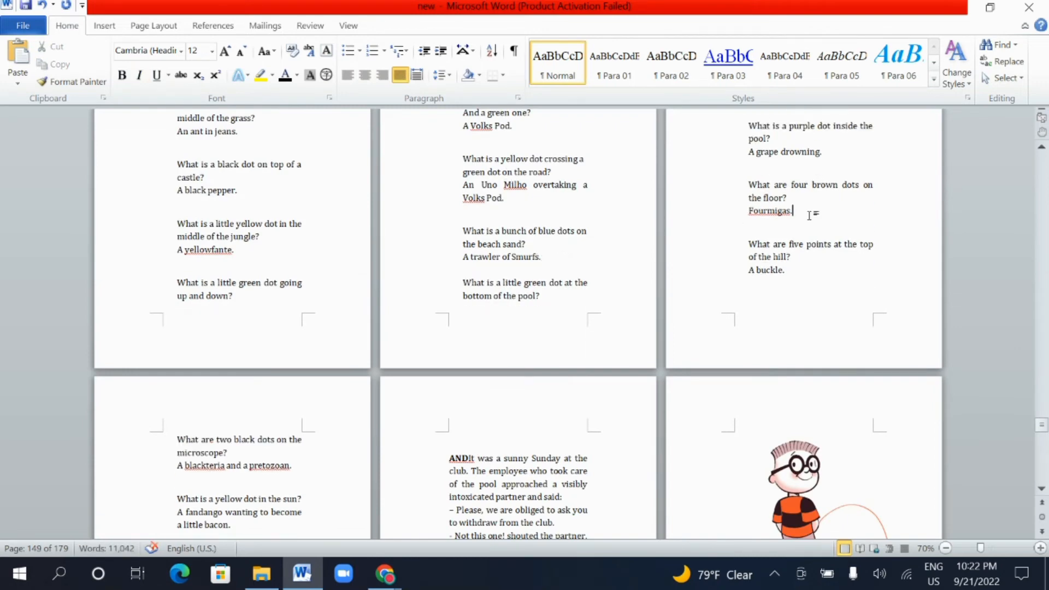
Look through the remaining pages up to the end of the book for pictures and text that still need cleanup.
{"action": "scroll", "coordinate": [437, 385], "scroll_direction": "down", "scroll_amount": 8}
{"action": "scroll", "coordinate": [454, 387], "scroll_direction": "up", "scroll_amount": 4}
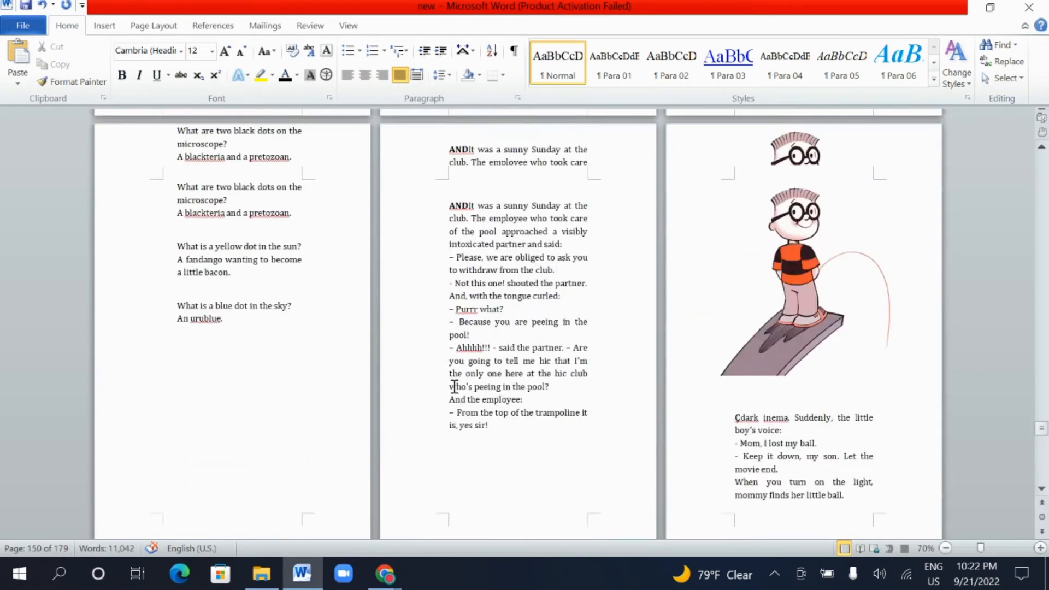
{"action": "scroll", "coordinate": [459, 285], "scroll_direction": "down", "scroll_amount": 20}
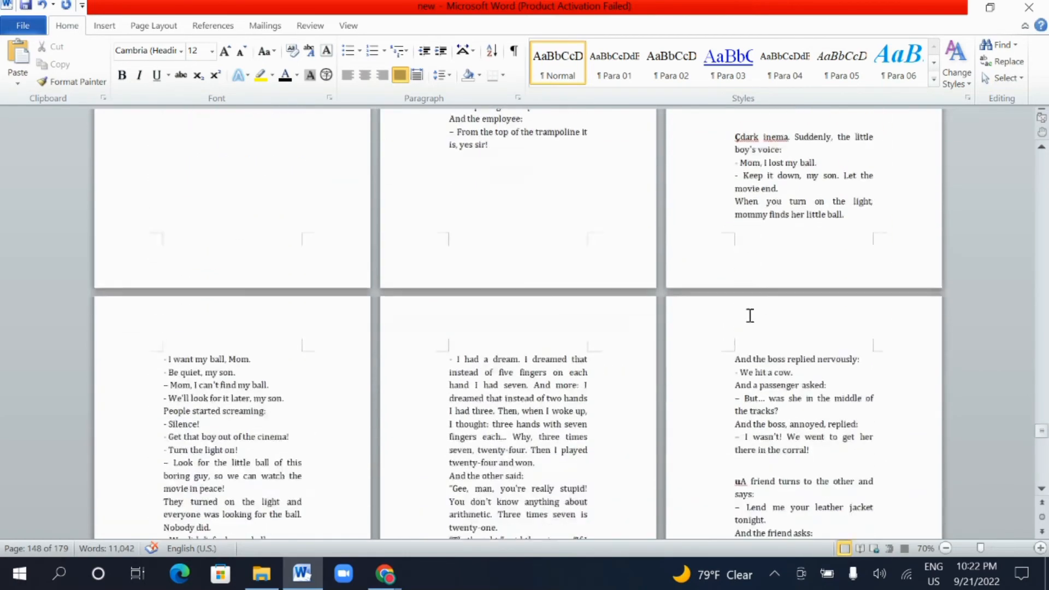
{"action": "scroll", "coordinate": [658, 334], "scroll_direction": "down", "scroll_amount": 20}
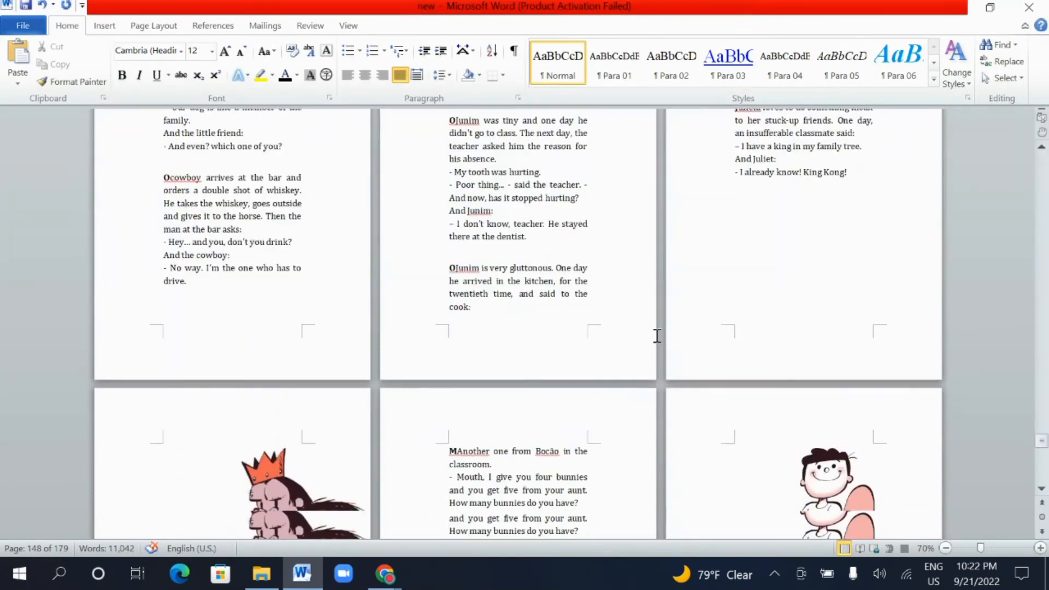
{"action": "scroll", "coordinate": [657, 337], "scroll_direction": "down", "scroll_amount": 20}
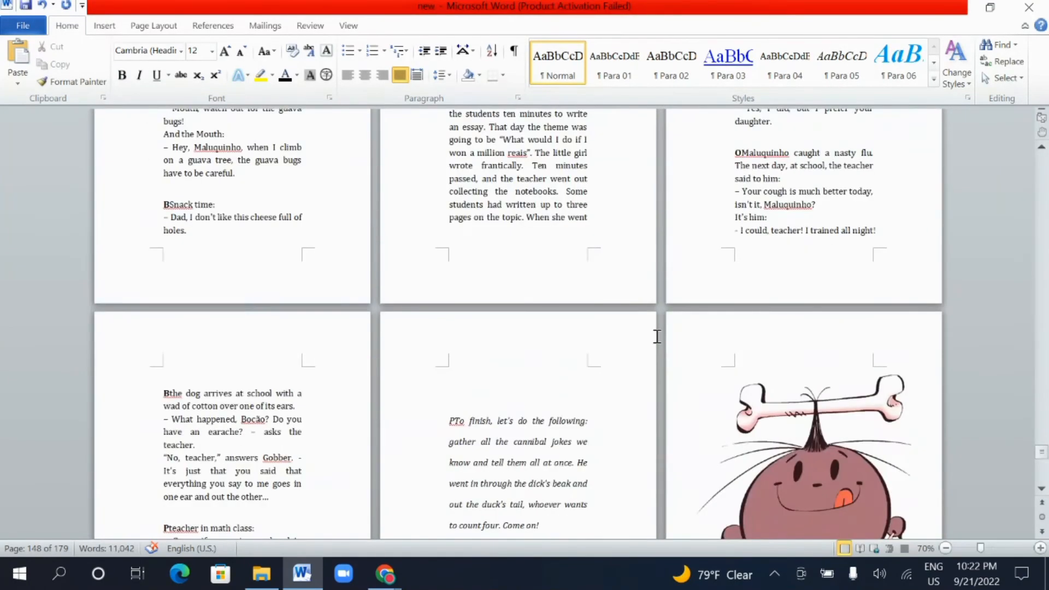
{"action": "scroll", "coordinate": [658, 336], "scroll_direction": "down", "scroll_amount": 20}
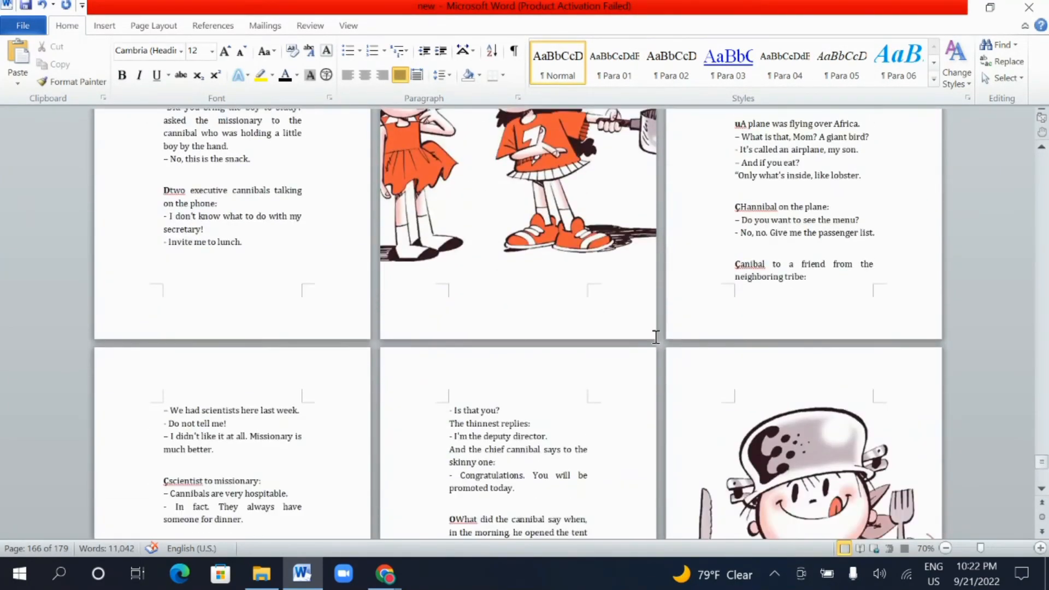
{"action": "scroll", "coordinate": [655, 339], "scroll_direction": "down", "scroll_amount": 10}
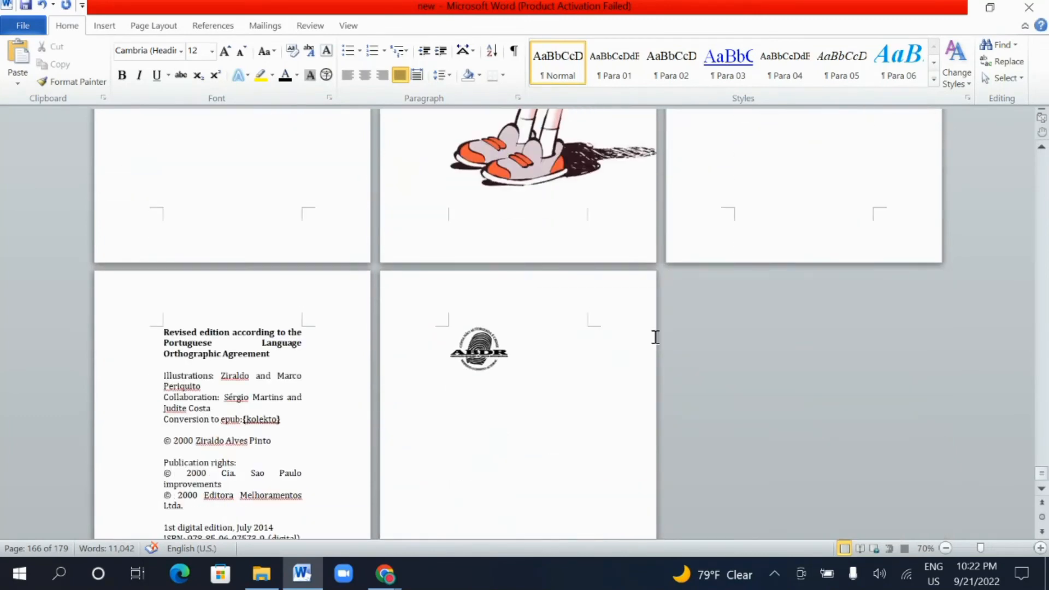
{"action": "scroll", "coordinate": [656, 337], "scroll_direction": "up", "scroll_amount": 10}
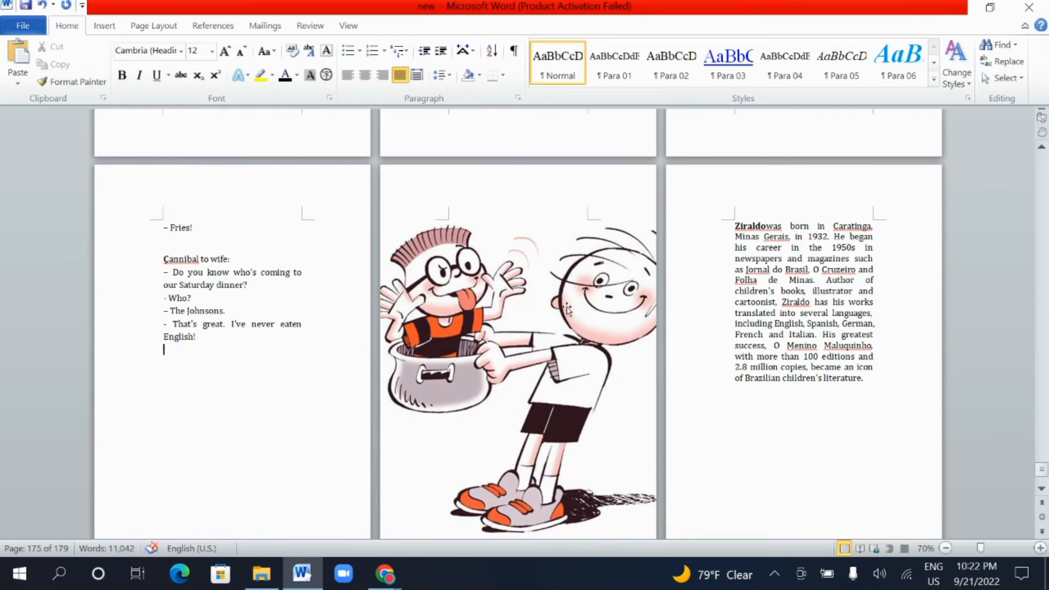
{"action": "left_click", "coordinate": [535, 316]}
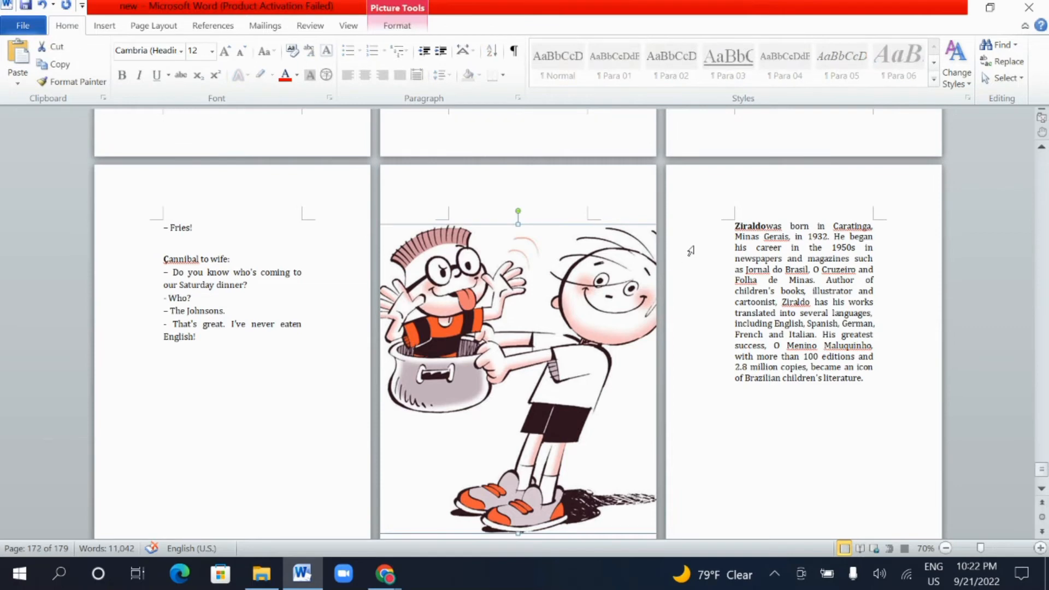
{"action": "left_click", "coordinate": [727, 221]}
{"action": "left_click_drag", "start_coordinate": [726, 221], "coordinate": [338, 543]}
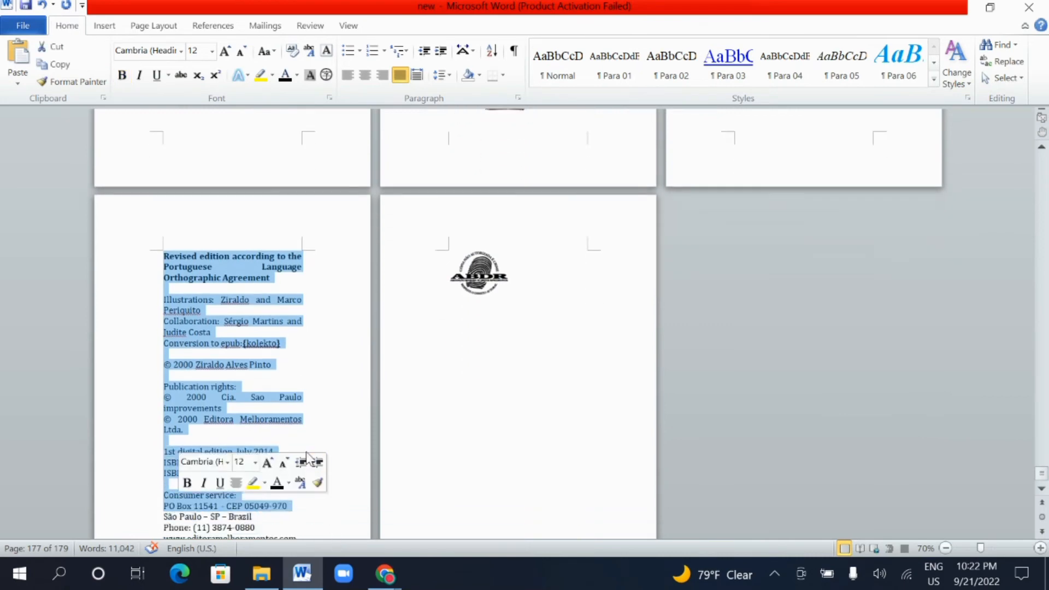
{"action": "left_click", "coordinate": [491, 424]}
Remove the ABDR logo from the last page.
{"action": "scroll", "coordinate": [491, 422], "scroll_direction": "up", "scroll_amount": 3}
{"action": "left_click", "coordinate": [489, 421]}
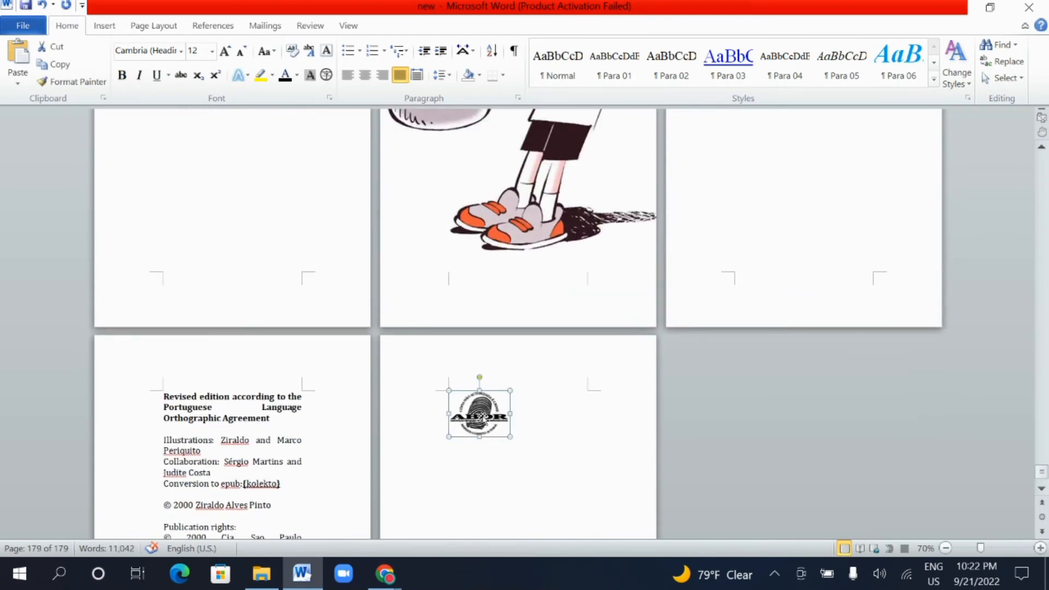
{"action": "right_click", "coordinate": [482, 418]}
{"action": "left_click", "coordinate": [422, 146]}
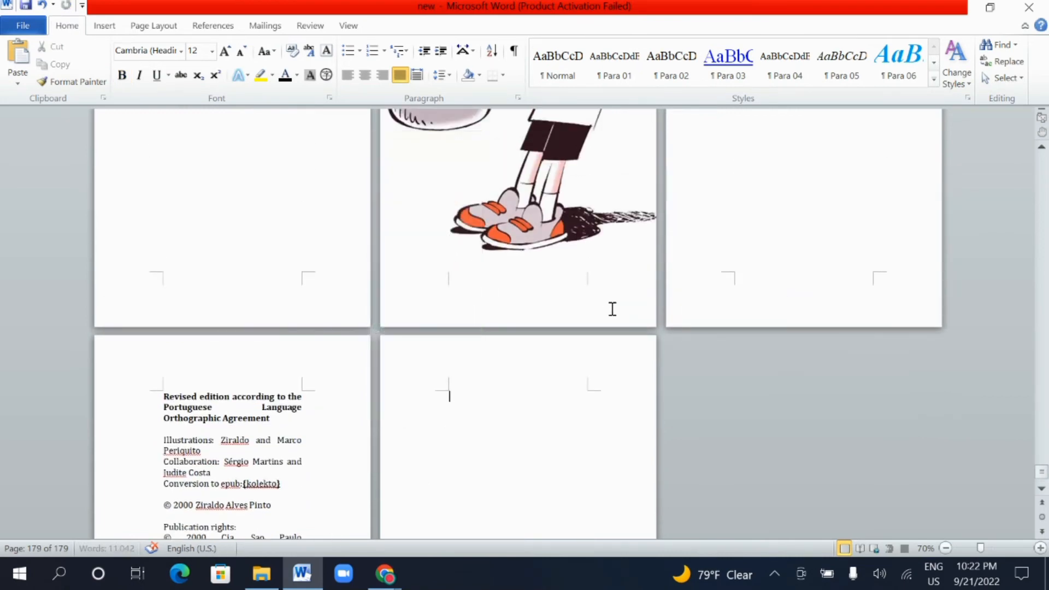
Cut the author biography and all the edition and publishing credits that follow it at the end of the book.
{"action": "scroll", "coordinate": [612, 307], "scroll_direction": "up", "scroll_amount": 5}
{"action": "left_click_drag", "start_coordinate": [720, 280], "coordinate": [355, 421]}
{"action": "left_click", "coordinate": [731, 314]}
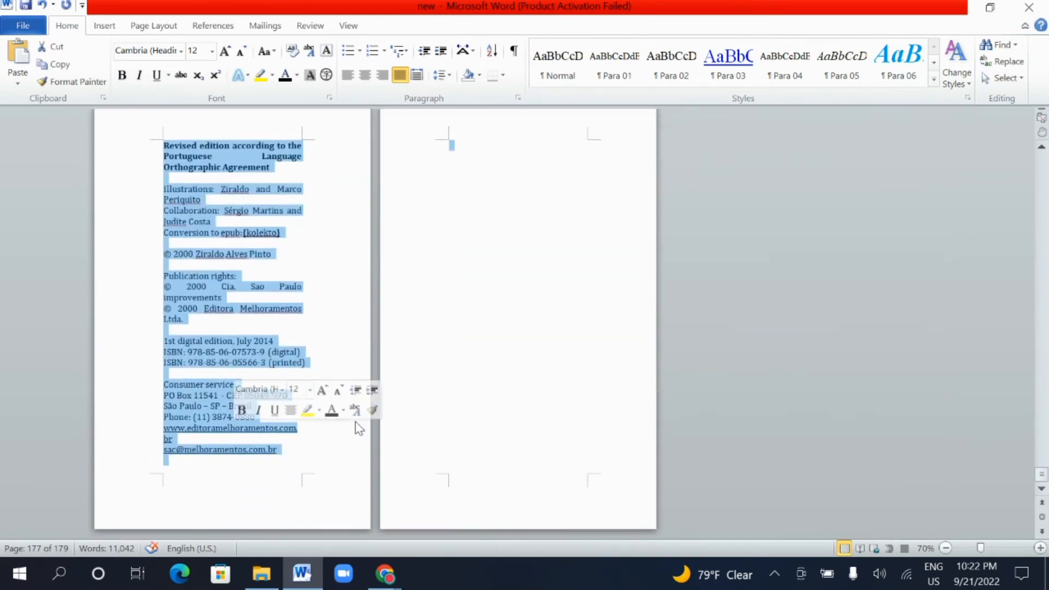
{"action": "right_click", "coordinate": [252, 350]}
{"action": "left_click", "coordinate": [186, 82]}
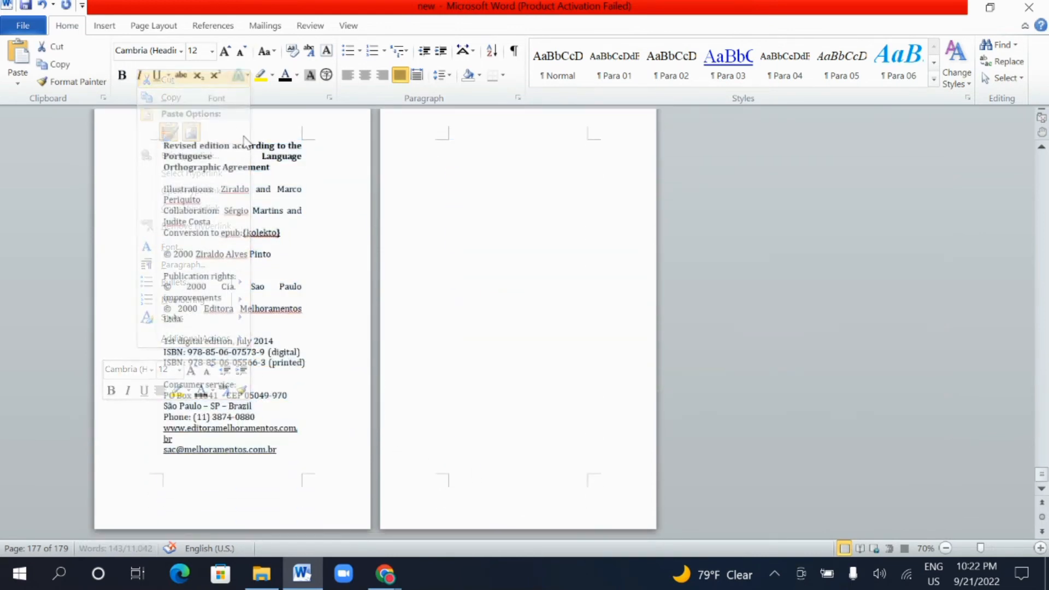
Shrink the closing picture to about 2.6" wide and 1.45" high below the last joke, and recolor it to grayscale.
{"action": "left_click_drag", "start_coordinate": [555, 304], "coordinate": [478, 304]}
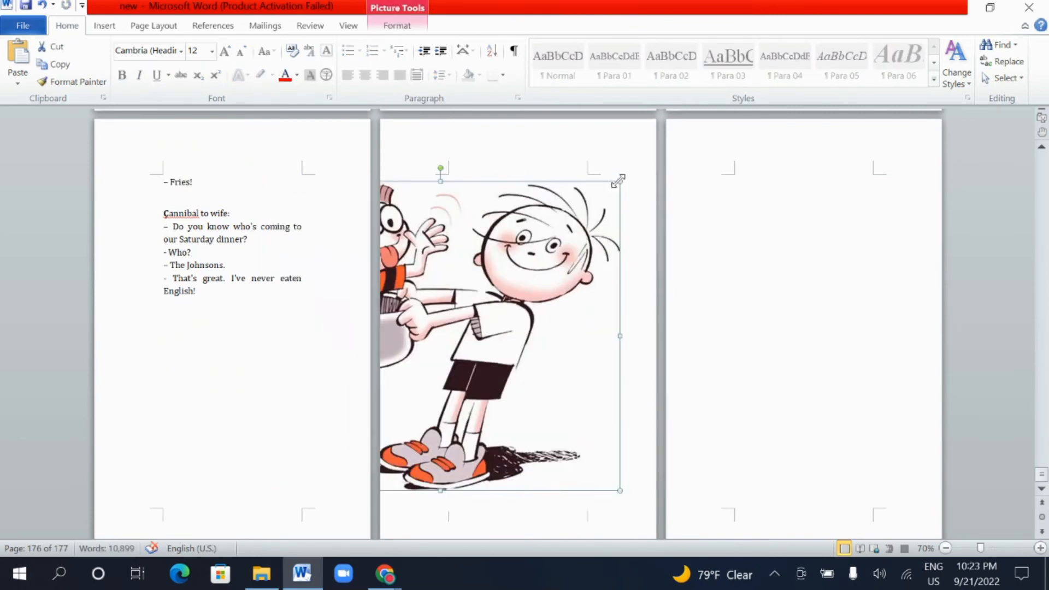
{"action": "left_click_drag", "start_coordinate": [619, 180], "coordinate": [247, 361]}
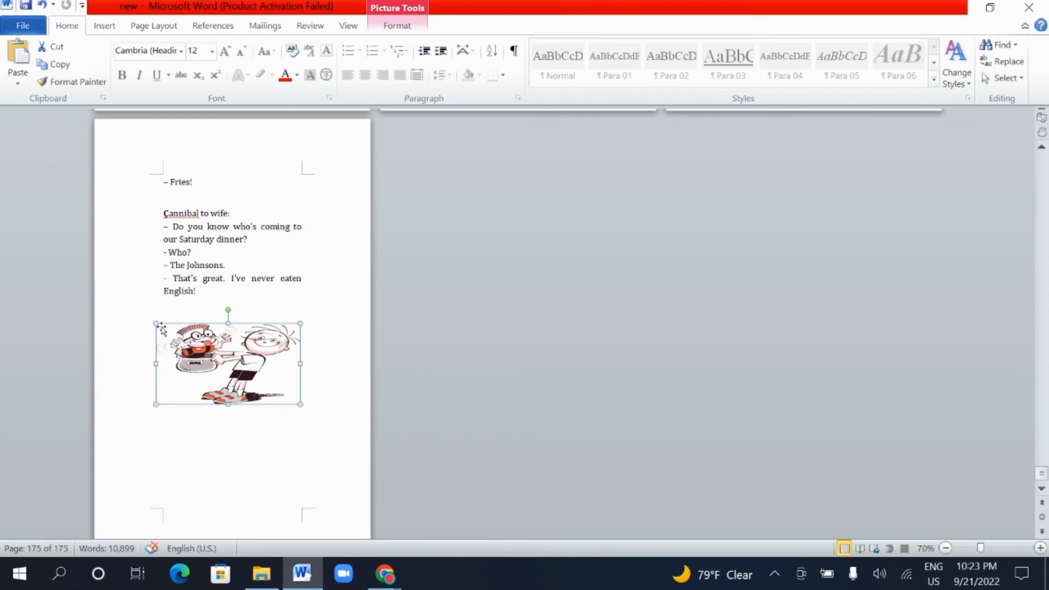
{"action": "left_click", "coordinate": [397, 28]}
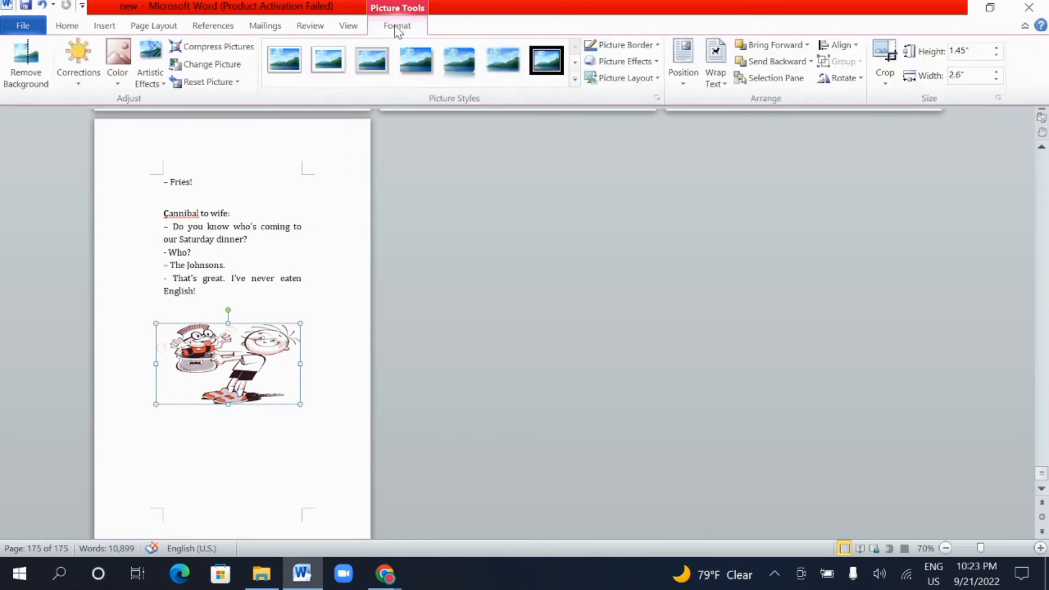
{"action": "left_click", "coordinate": [113, 81]}
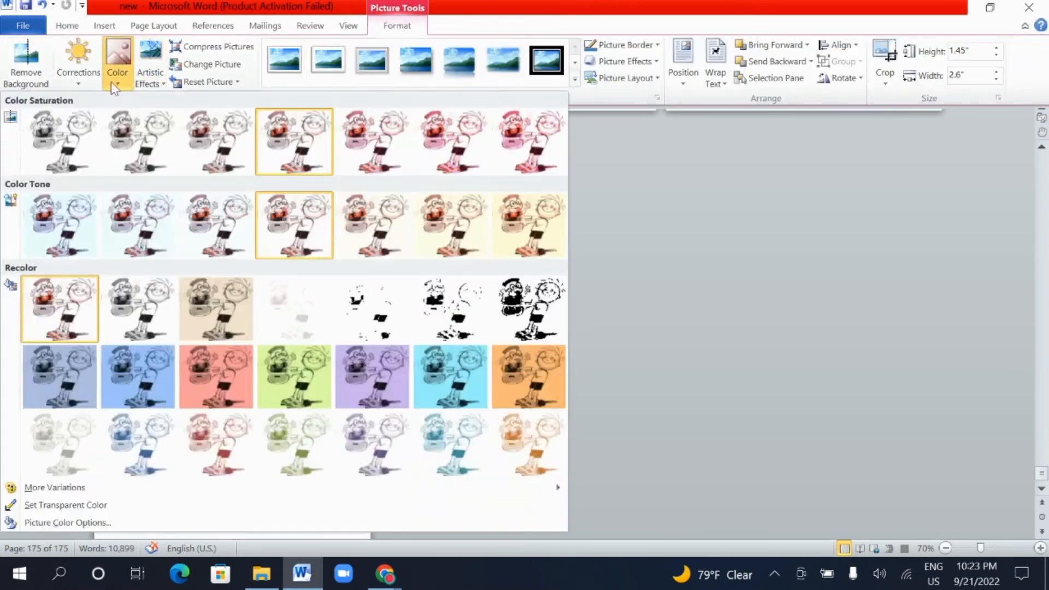
{"action": "left_click", "coordinate": [60, 141]}
Add the line "THE END" below the closing picture and align it right.
{"action": "left_click", "coordinate": [218, 437]}
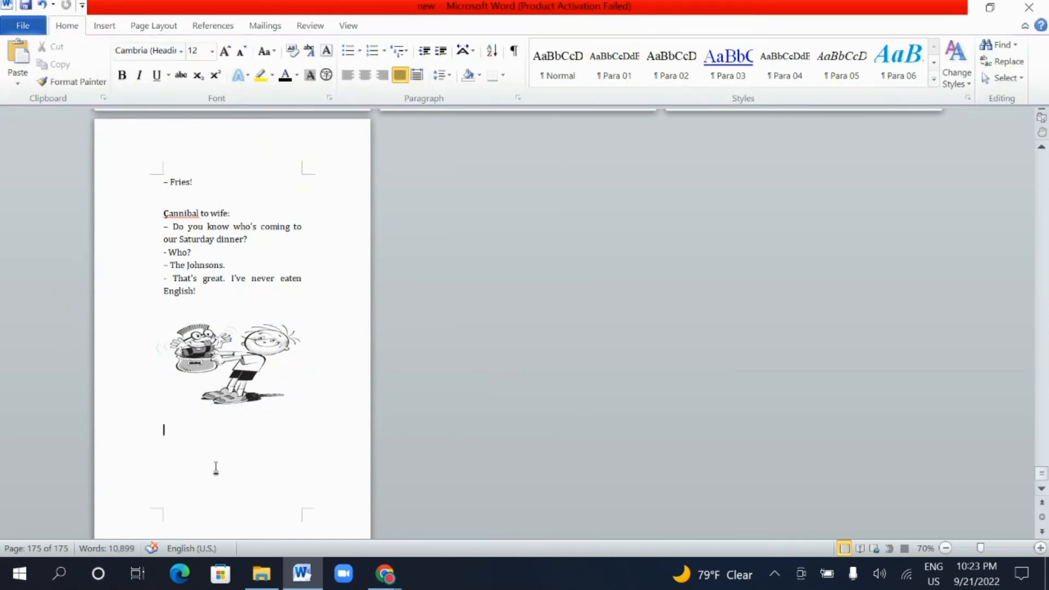
{"action": "type", "text": "THE END"}
{"action": "left_click_drag", "start_coordinate": [212, 423], "coordinate": [167, 409]}
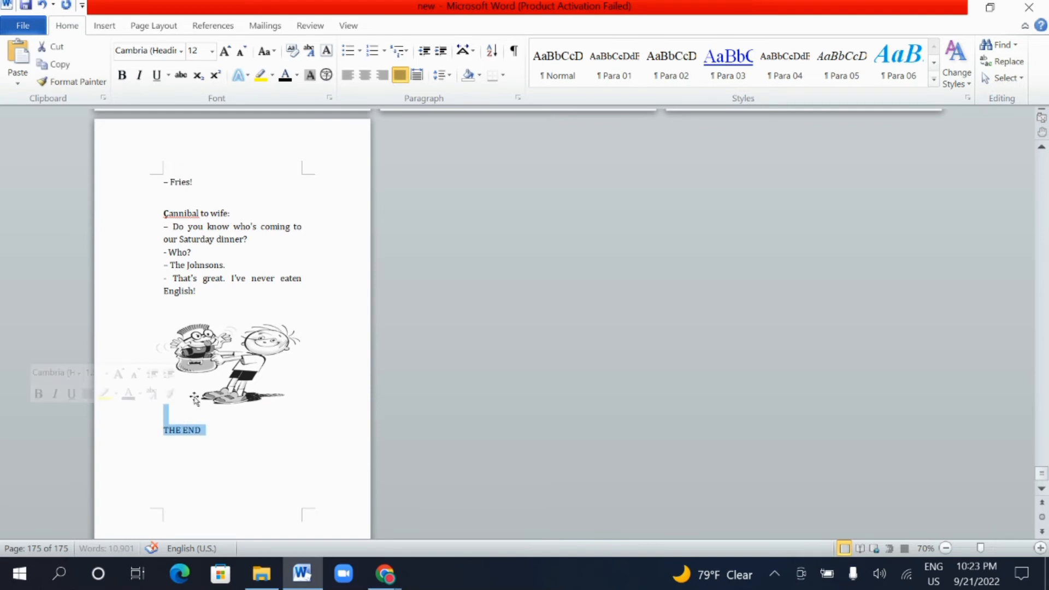
{"action": "left_click", "coordinate": [383, 74]}
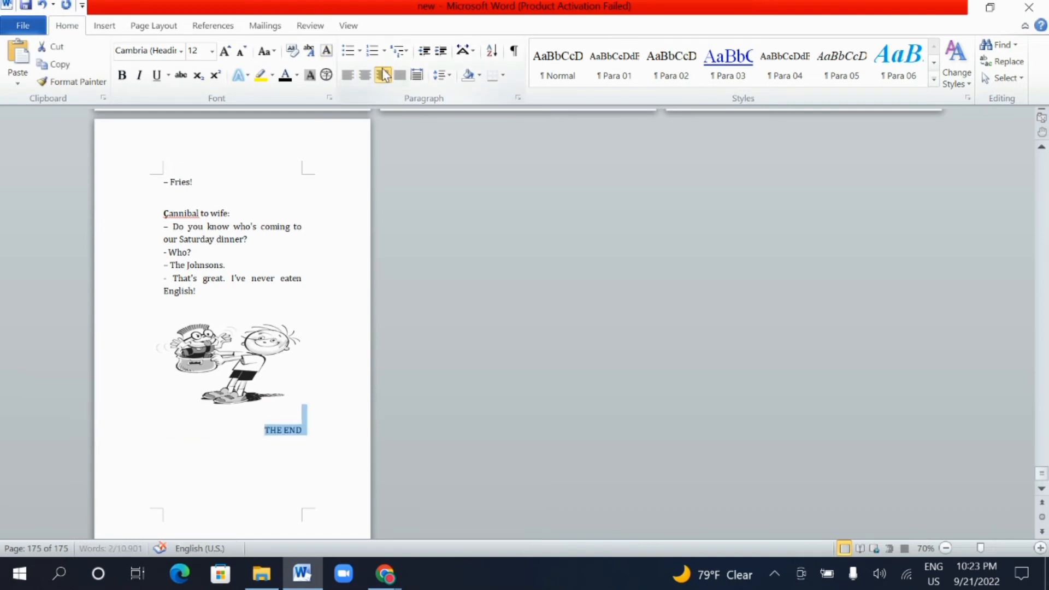
Format the "THE END" line as bold and italic and enlarge it to 14 pt.
{"action": "left_click", "coordinate": [122, 75]}
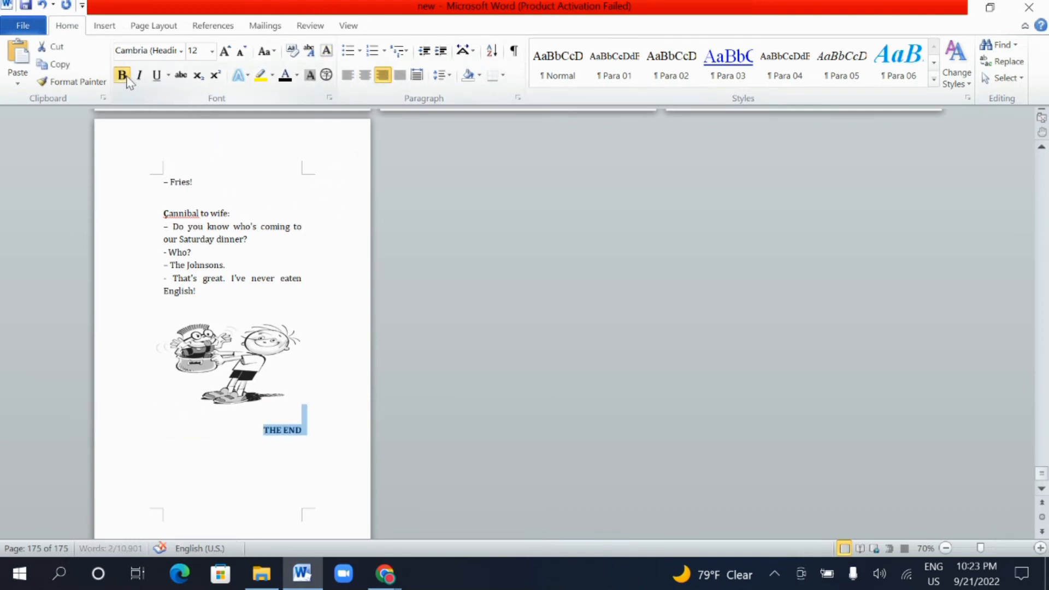
{"action": "left_click", "coordinate": [140, 75]}
{"action": "left_click", "coordinate": [175, 446]}
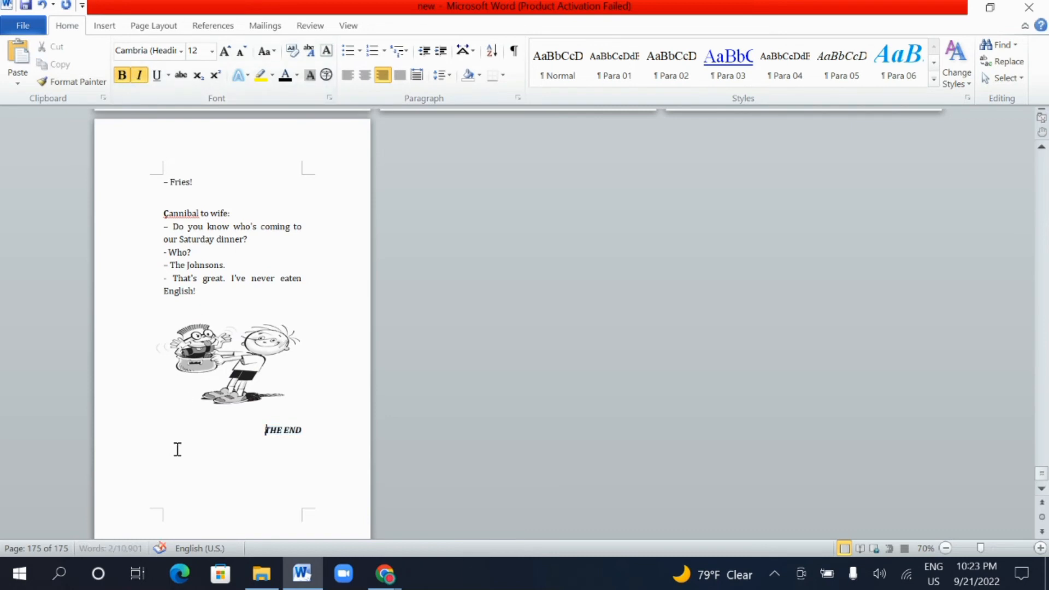
{"action": "left_click_drag", "start_coordinate": [305, 431], "coordinate": [241, 421]}
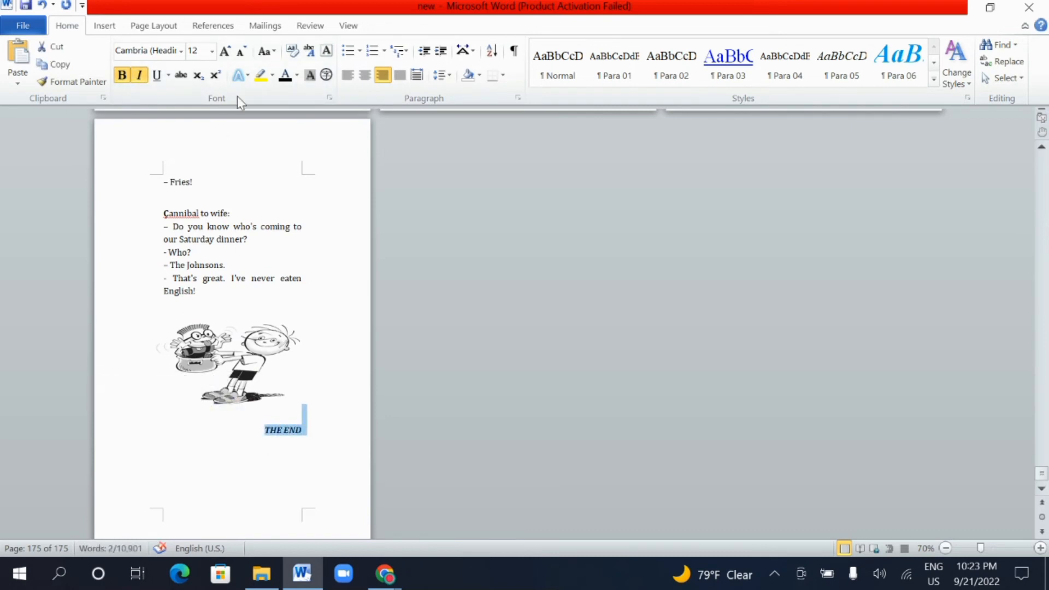
{"action": "left_click", "coordinate": [226, 51]}
{"action": "left_click", "coordinate": [222, 436]}
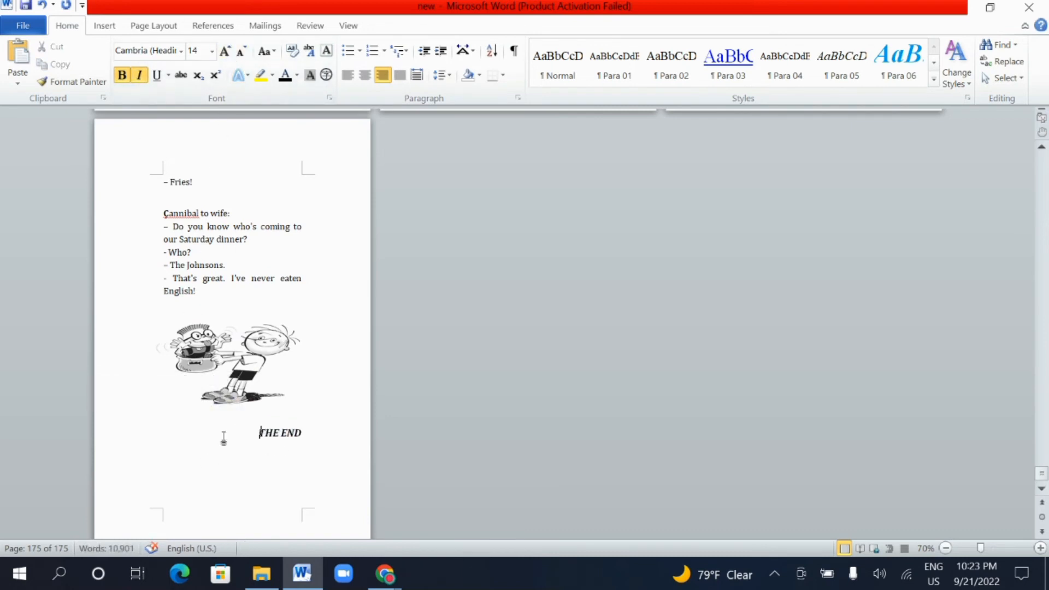
Cut the picture of the boy holding a knife and fork above the joke "um cannibal says to another:".
{"action": "scroll", "coordinate": [224, 436], "scroll_direction": "up", "scroll_amount": 5}
{"action": "scroll", "coordinate": [224, 435], "scroll_direction": "down", "scroll_amount": 3}
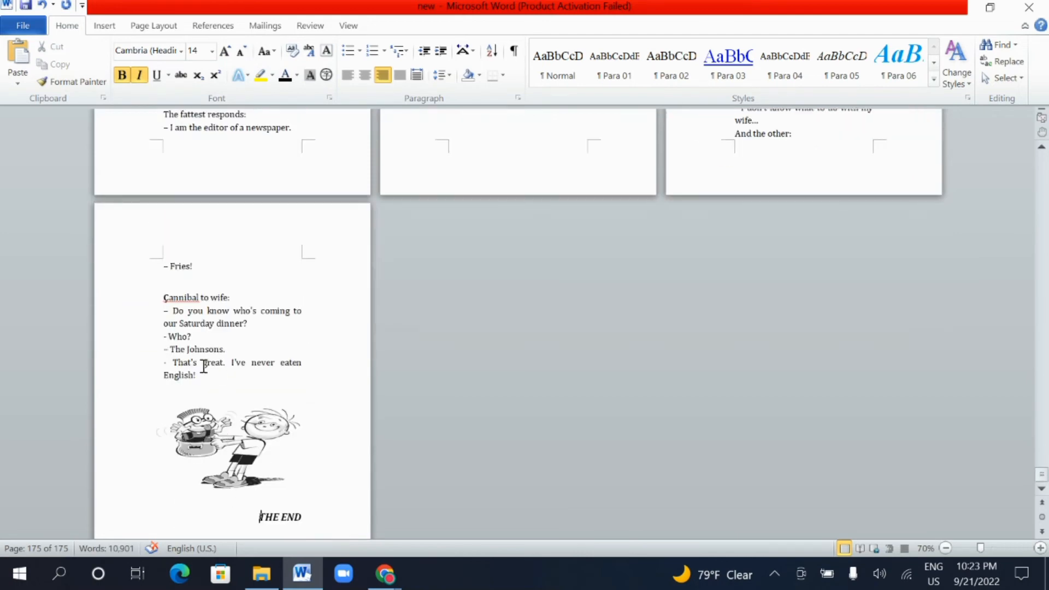
{"action": "scroll", "coordinate": [204, 366], "scroll_direction": "up", "scroll_amount": 4}
{"action": "scroll", "coordinate": [202, 366], "scroll_direction": "up", "scroll_amount": 5}
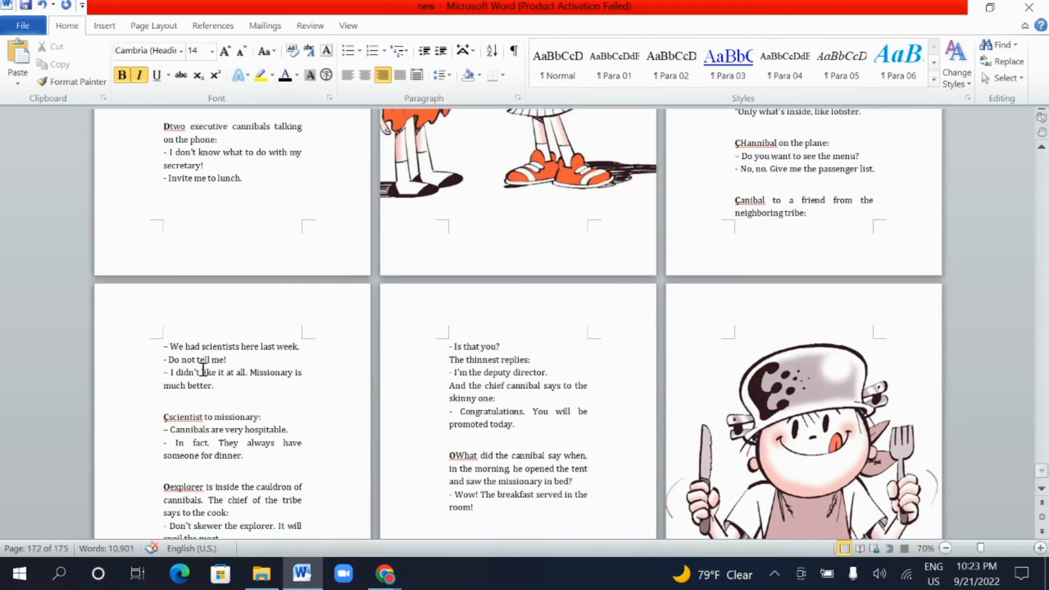
{"action": "scroll", "coordinate": [244, 377], "scroll_direction": "down", "scroll_amount": 3}
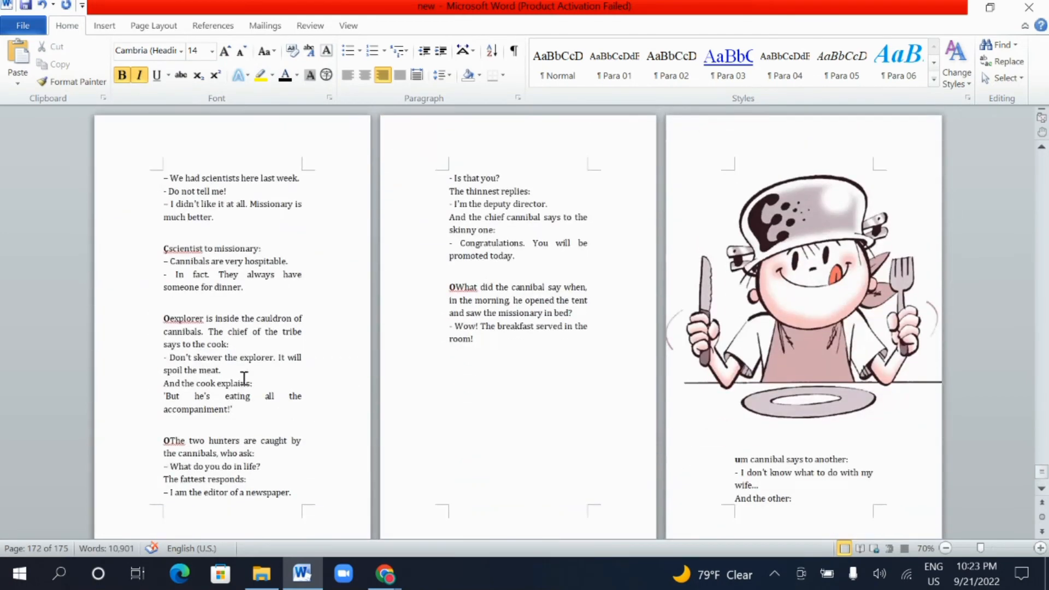
{"action": "left_click", "coordinate": [816, 317]}
{"action": "right_click", "coordinate": [704, 322]}
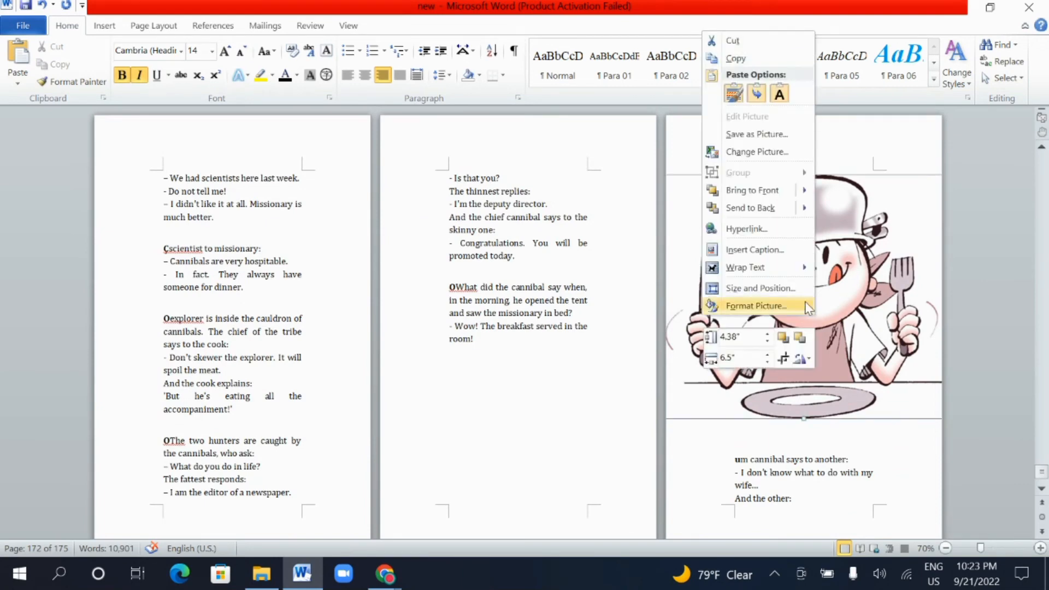
{"action": "left_click", "coordinate": [740, 46]}
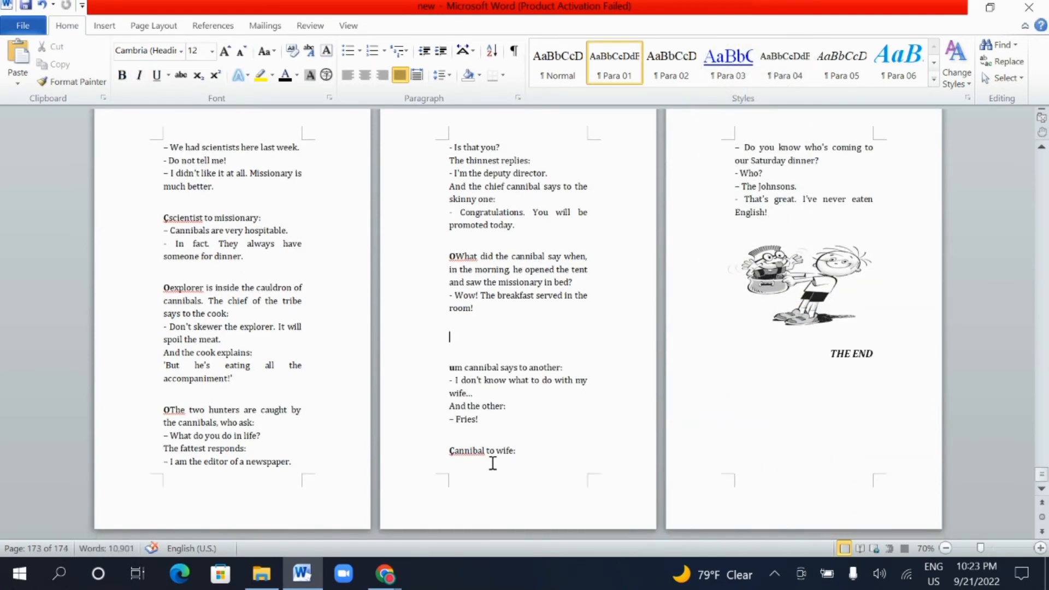
Delete the extra blank lines between "The breakfast served in the room!" and "um cannibal says to another:".
{"action": "left_click", "coordinate": [489, 320]}
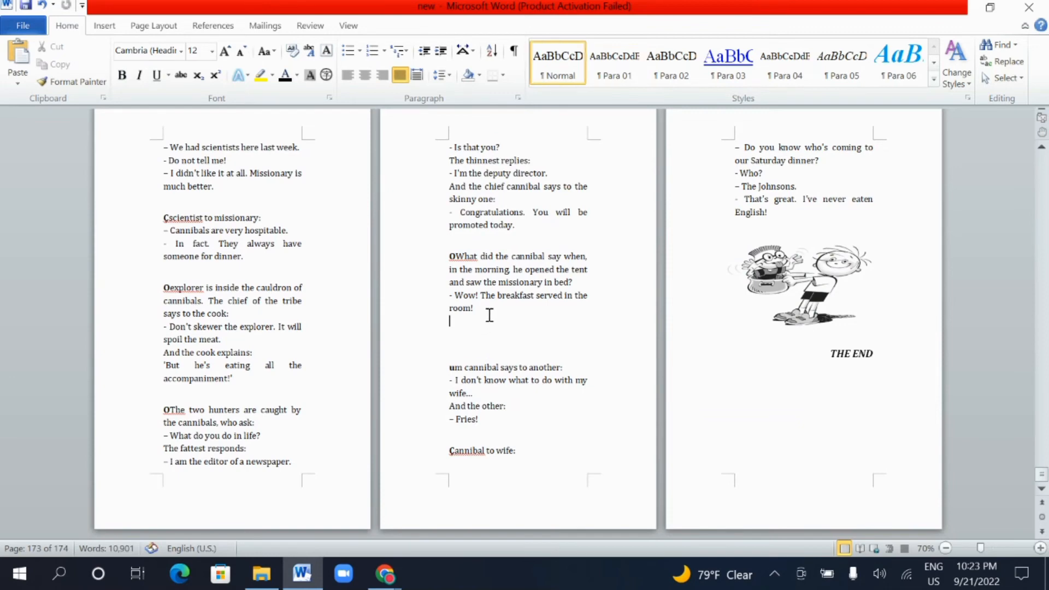
{"action": "key", "text": "Delete"}
{"action": "key", "text": "Delete"}
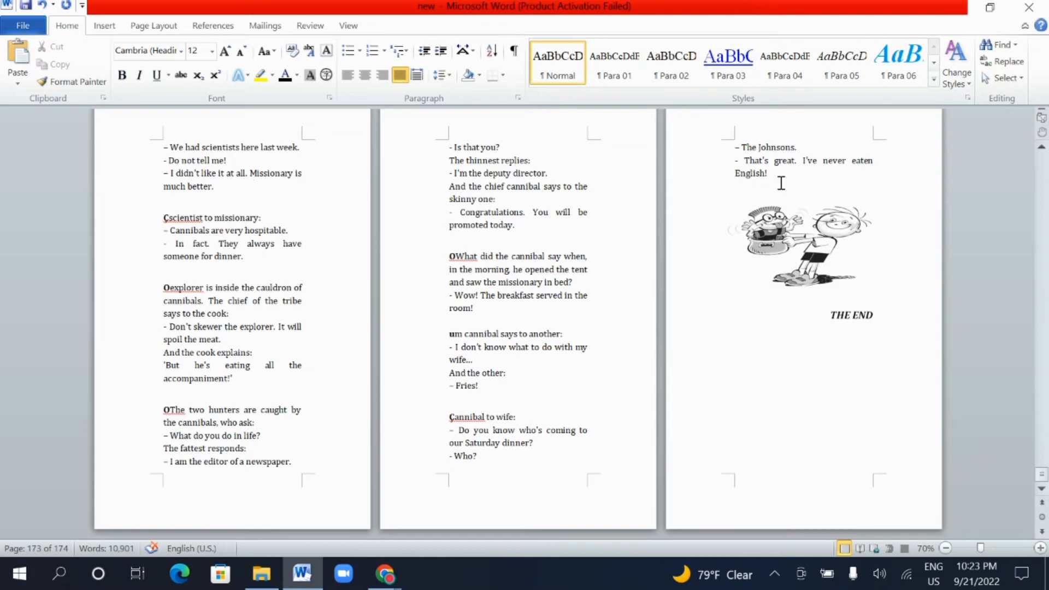
Strip the dialogue dashes from the cannibal jokes on the last three pages by turning bullets on and off.
{"action": "left_click_drag", "start_coordinate": [781, 183], "coordinate": [169, 136]}
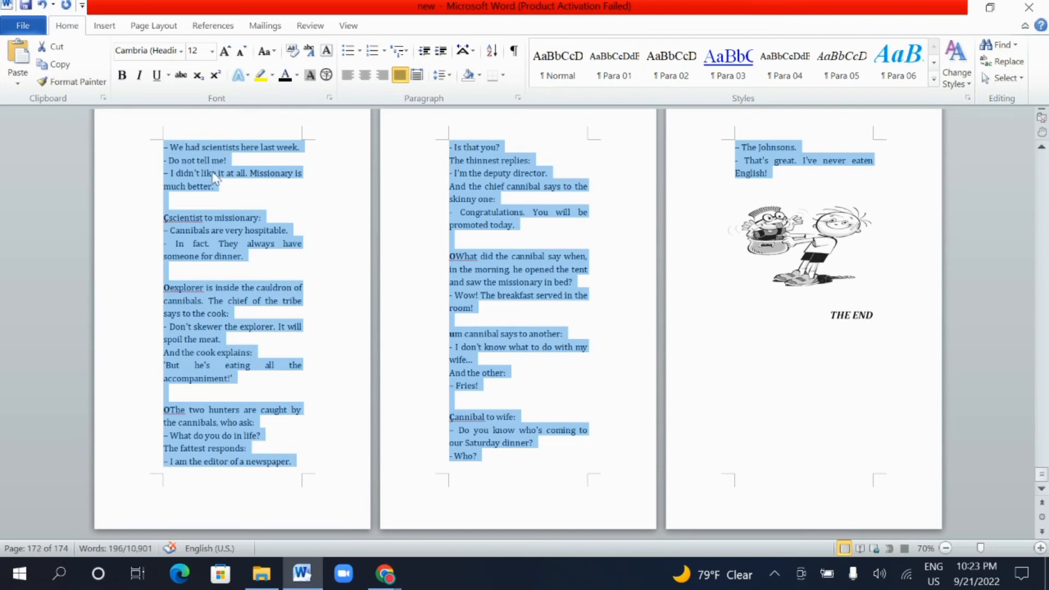
{"action": "left_click", "coordinate": [348, 52]}
{"action": "left_click", "coordinate": [349, 52]}
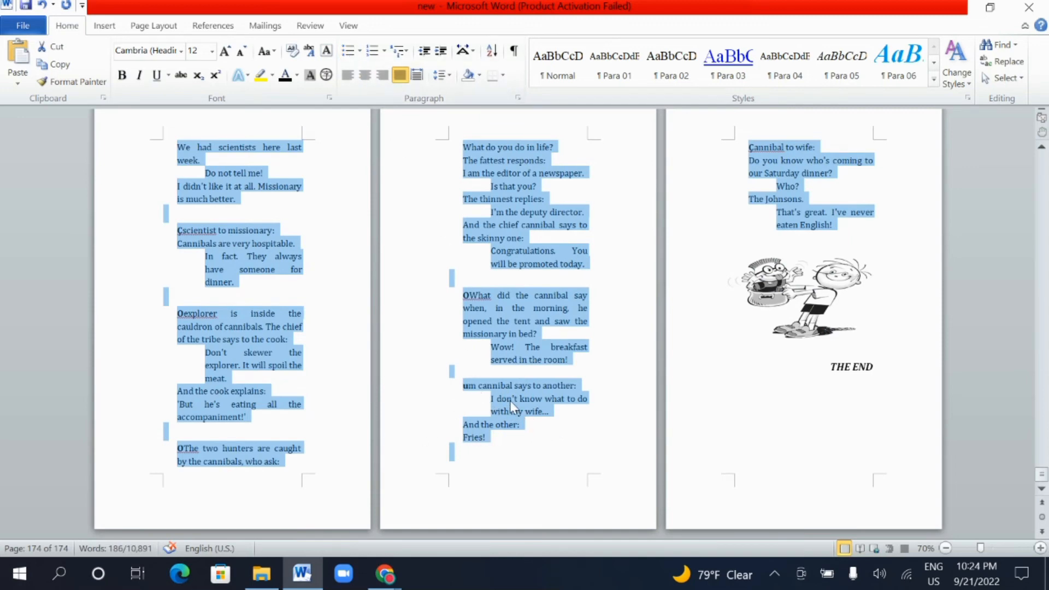
Set the left indent of the selected cannibal jokes on the last three pages to 0", keeping spacing before at 0 pt.
{"action": "left_click", "coordinate": [219, 25]}
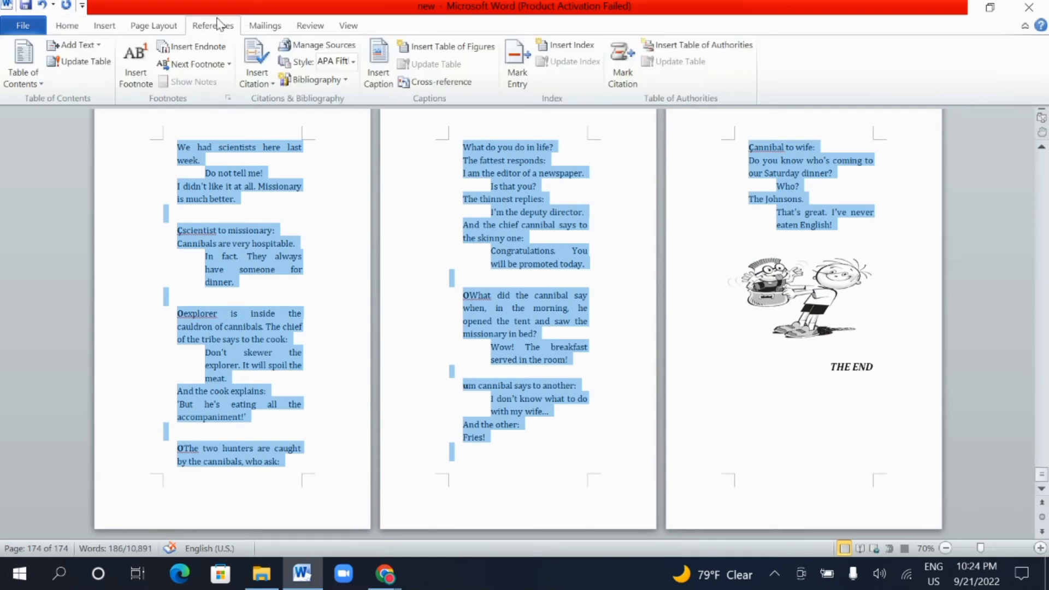
{"action": "left_click", "coordinate": [169, 26]}
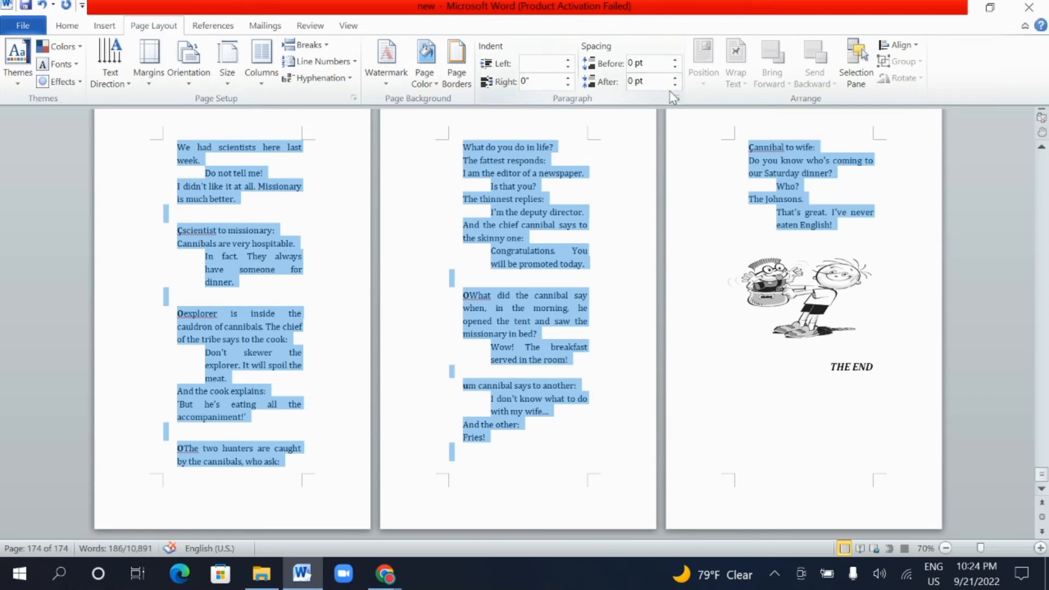
{"action": "left_click", "coordinate": [676, 61]}
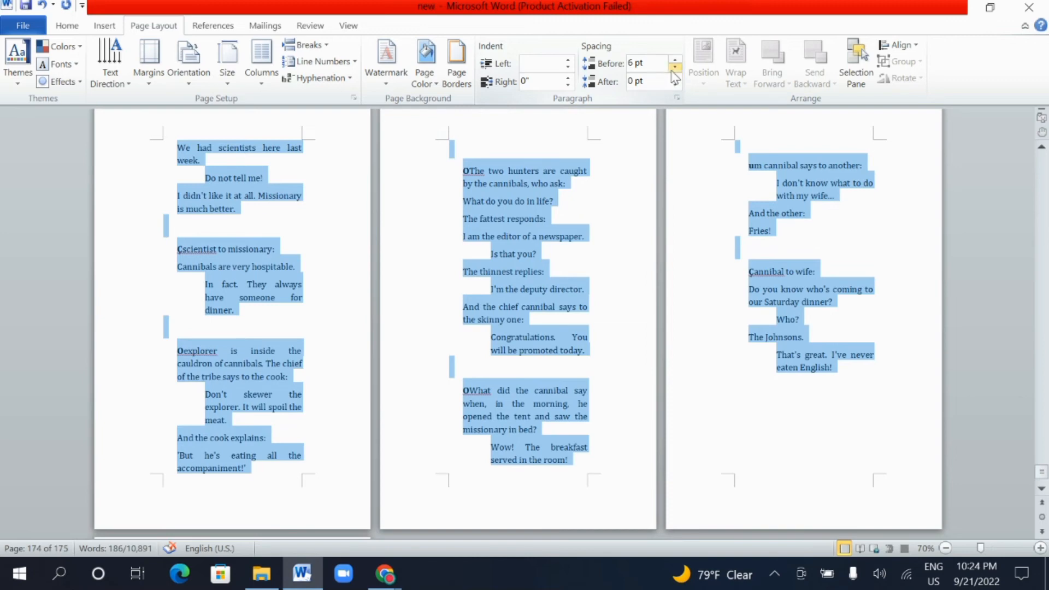
{"action": "left_click", "coordinate": [676, 68]}
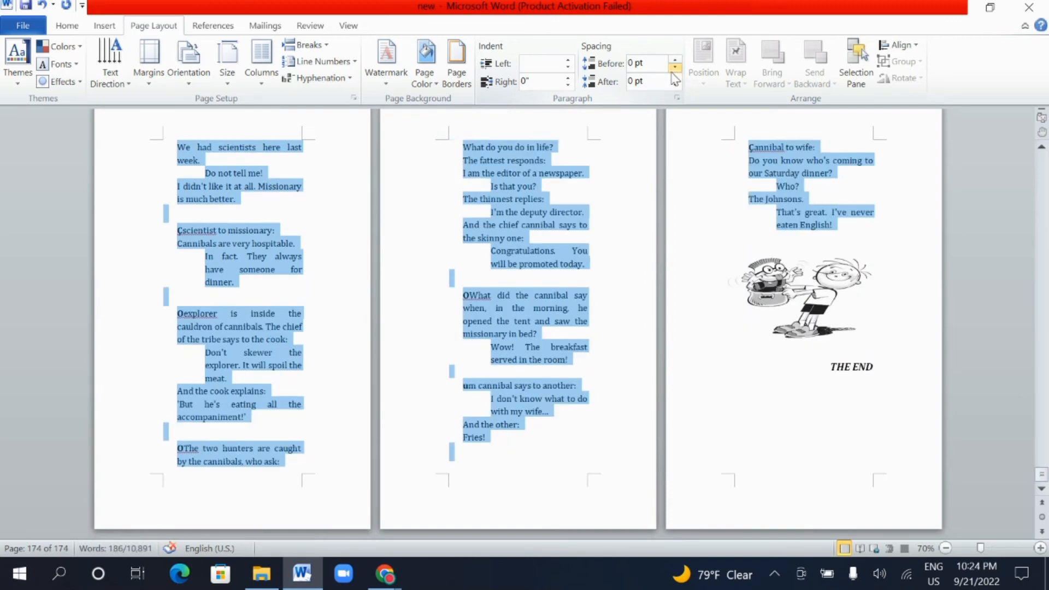
{"action": "left_click", "coordinate": [568, 68]}
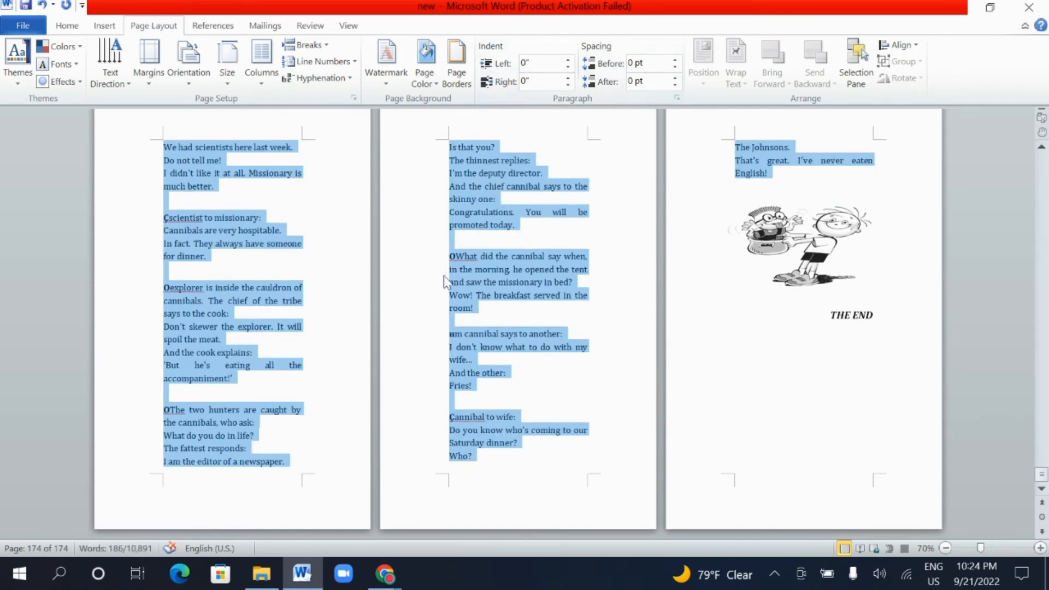
{"action": "left_click", "coordinate": [409, 300]}
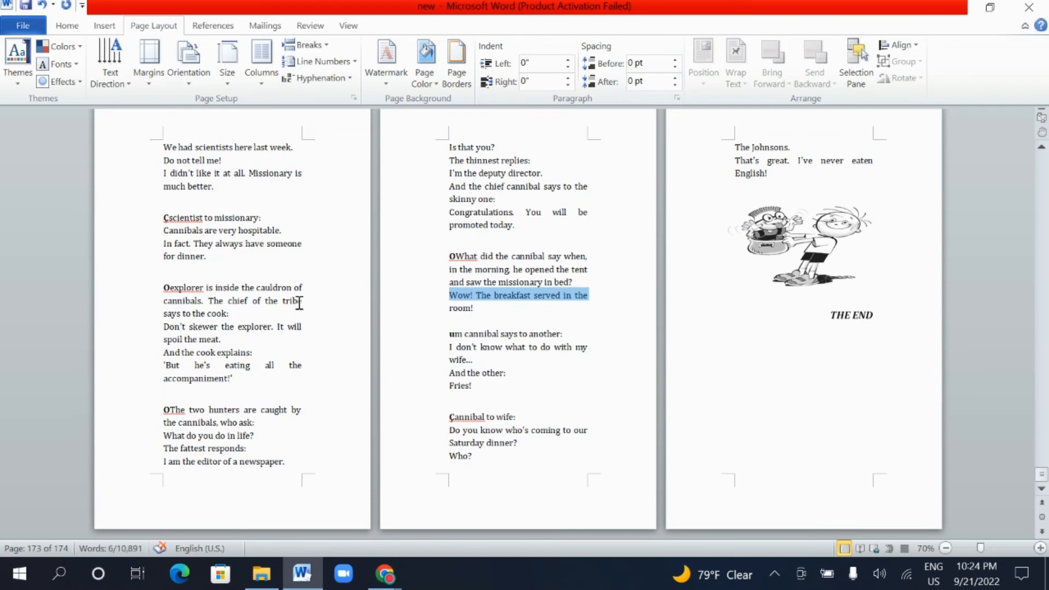
{"action": "scroll", "coordinate": [299, 303], "scroll_direction": "up", "scroll_amount": 4}
{"action": "scroll", "coordinate": [300, 303], "scroll_direction": "down", "scroll_amount": 3}
{"action": "left_click", "coordinate": [581, 277]}
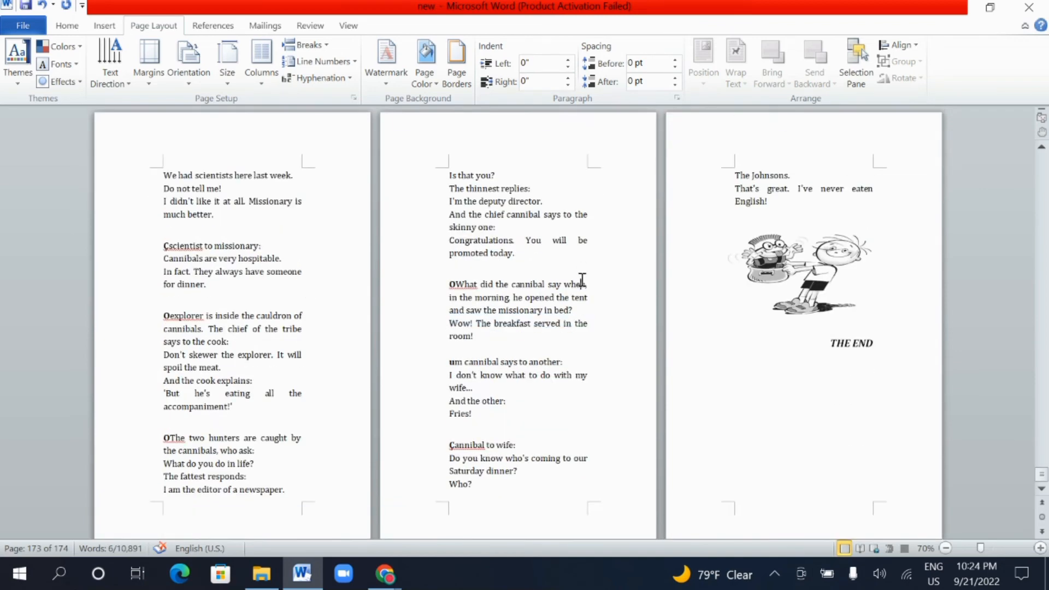
{"action": "left_click_drag", "start_coordinate": [448, 173], "coordinate": [547, 427]}
{"action": "left_click", "coordinate": [344, 291]}
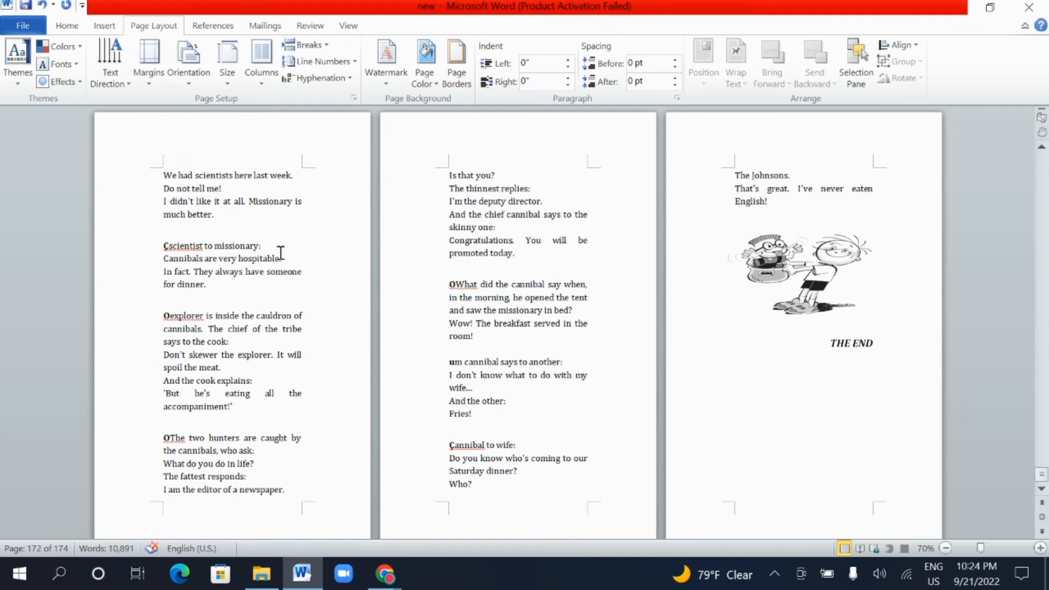
Stretch the picture above "THE END" vertically to about one and a half times its height, keeping its width.
{"action": "scroll", "coordinate": [451, 284], "scroll_direction": "up", "scroll_amount": 6}
{"action": "scroll", "coordinate": [455, 290], "scroll_direction": "down", "scroll_amount": 5}
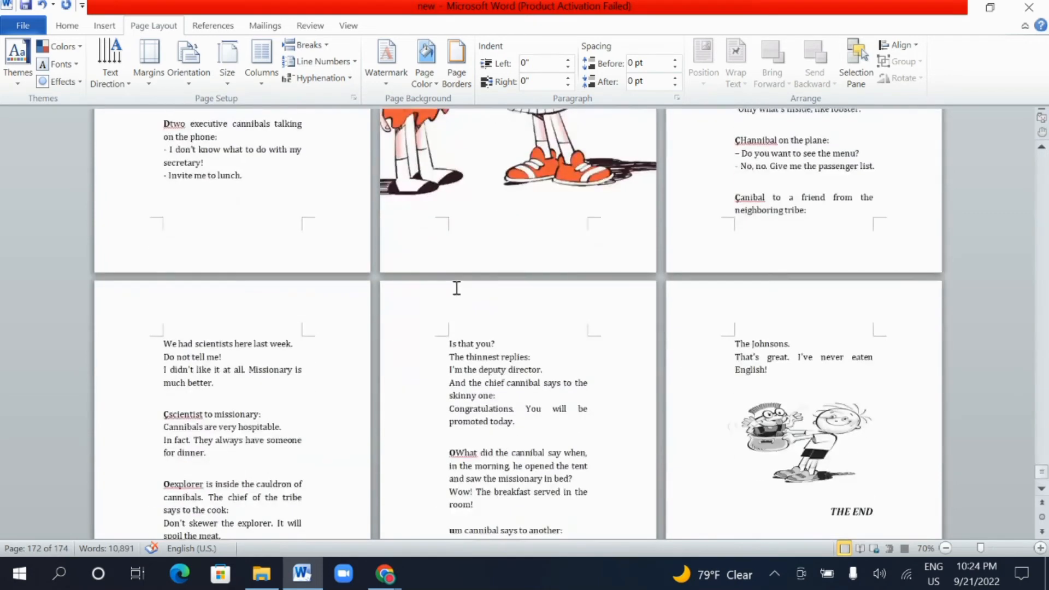
{"action": "left_click", "coordinate": [815, 299]}
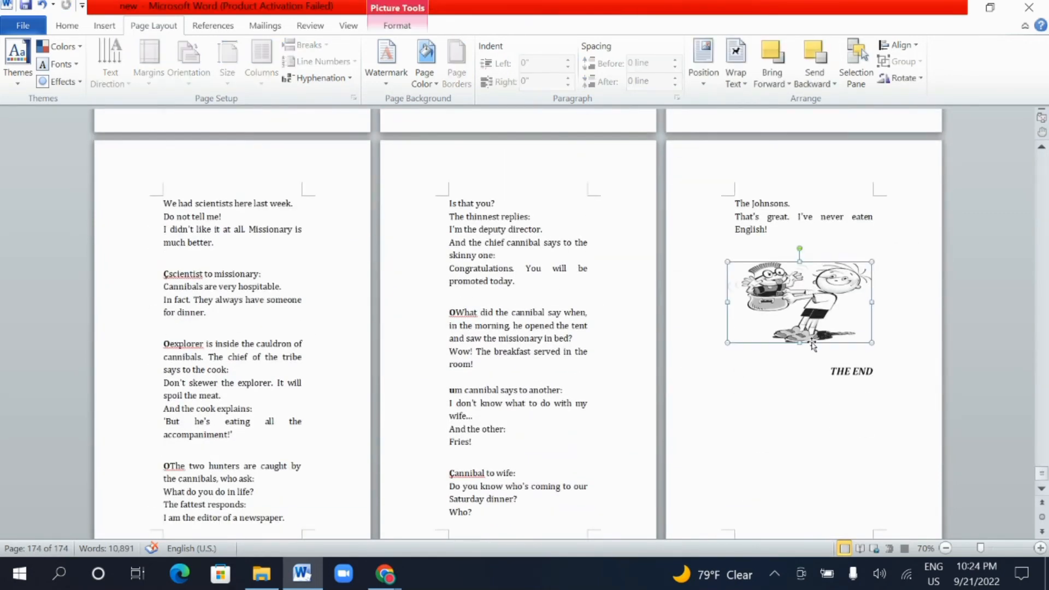
{"action": "left_click_drag", "start_coordinate": [800, 343], "coordinate": [800, 384]}
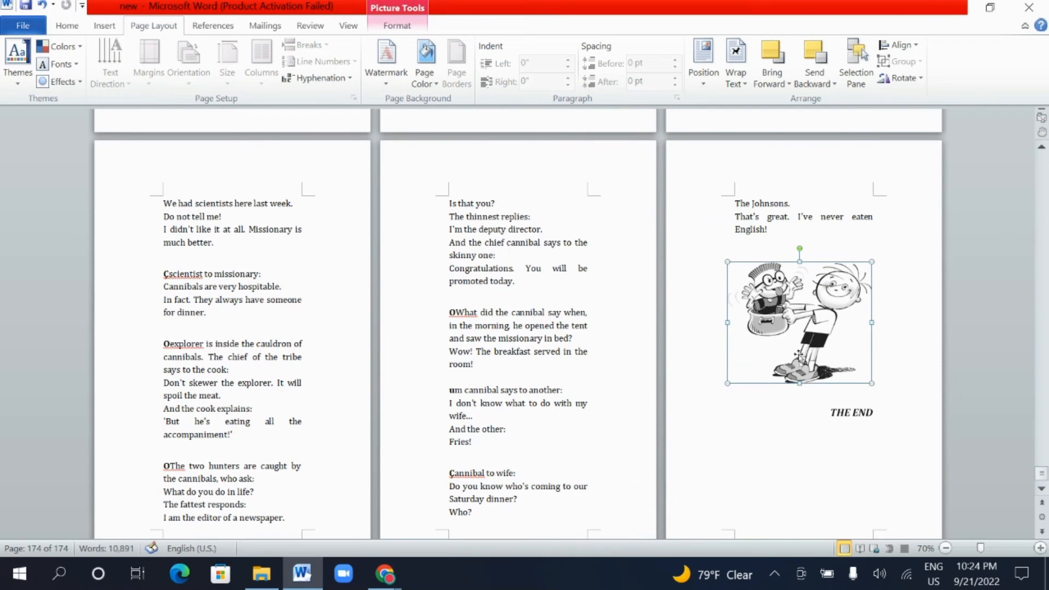
Look back through the joke pages from the last page and return to the book's title page.
{"action": "scroll", "coordinate": [459, 287], "scroll_direction": "up", "scroll_amount": 8}
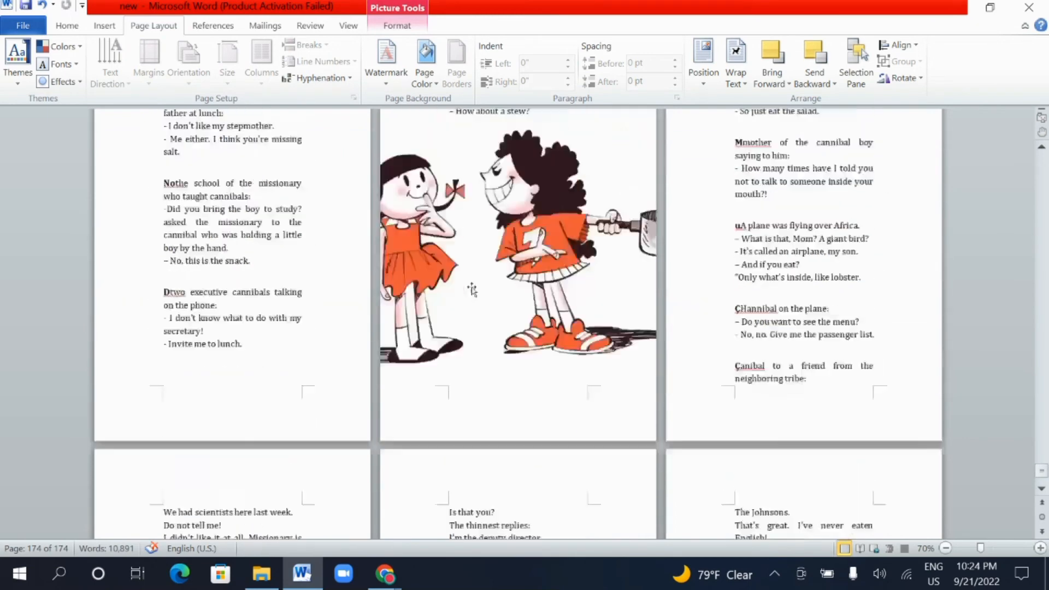
{"action": "scroll", "coordinate": [491, 311], "scroll_direction": "up", "scroll_amount": 10}
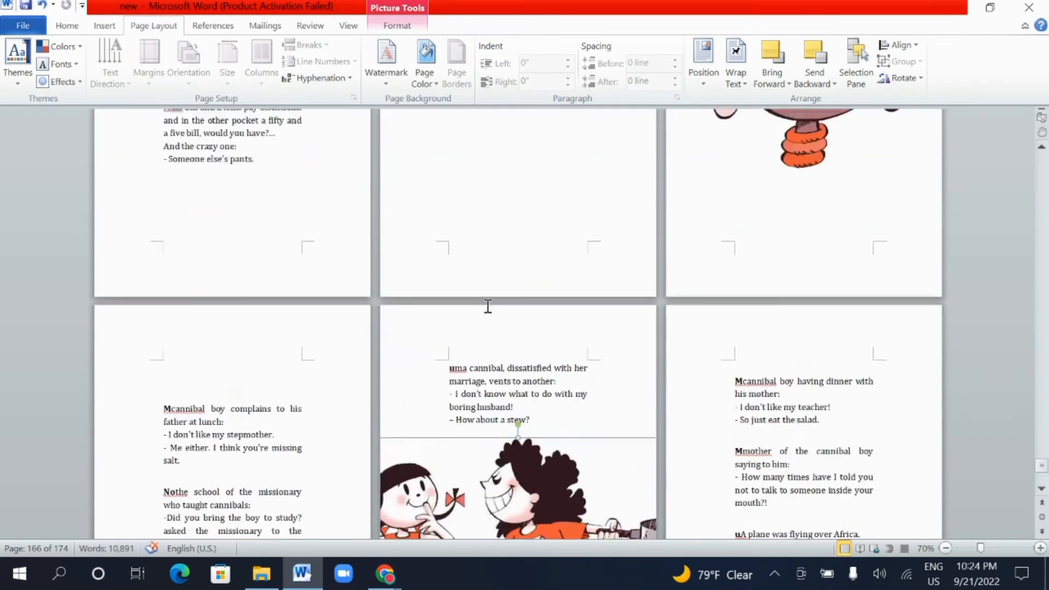
{"action": "scroll", "coordinate": [488, 306], "scroll_direction": "up", "scroll_amount": 3}
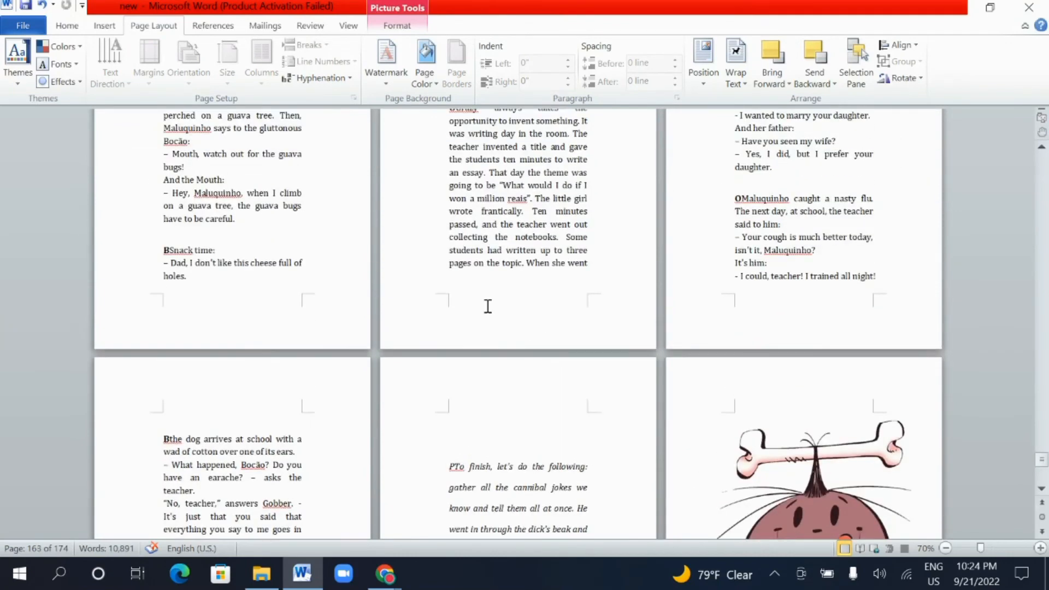
{"action": "scroll", "coordinate": [488, 306], "scroll_direction": "up", "scroll_amount": 5}
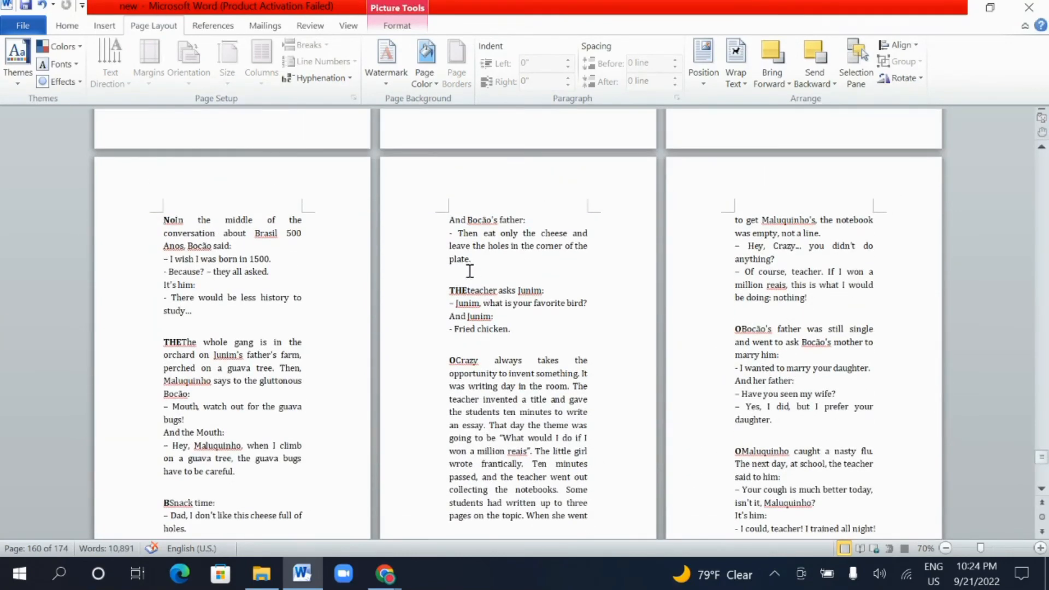
{"action": "left_click", "coordinate": [470, 271]}
{"action": "scroll", "coordinate": [484, 281], "scroll_direction": "up", "scroll_amount": 8}
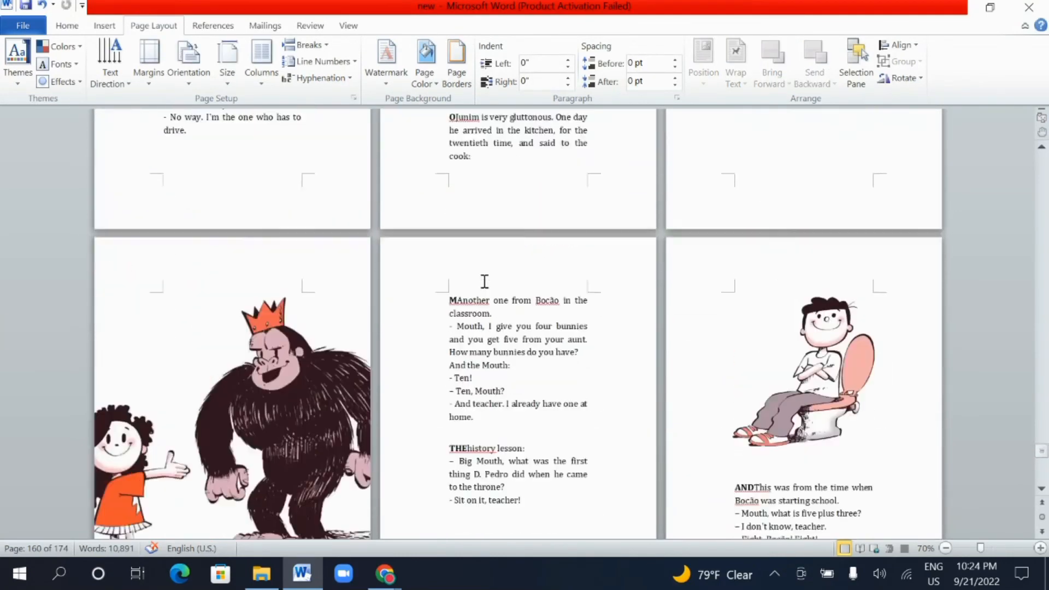
{"action": "scroll", "coordinate": [484, 282], "scroll_direction": "up", "scroll_amount": 15}
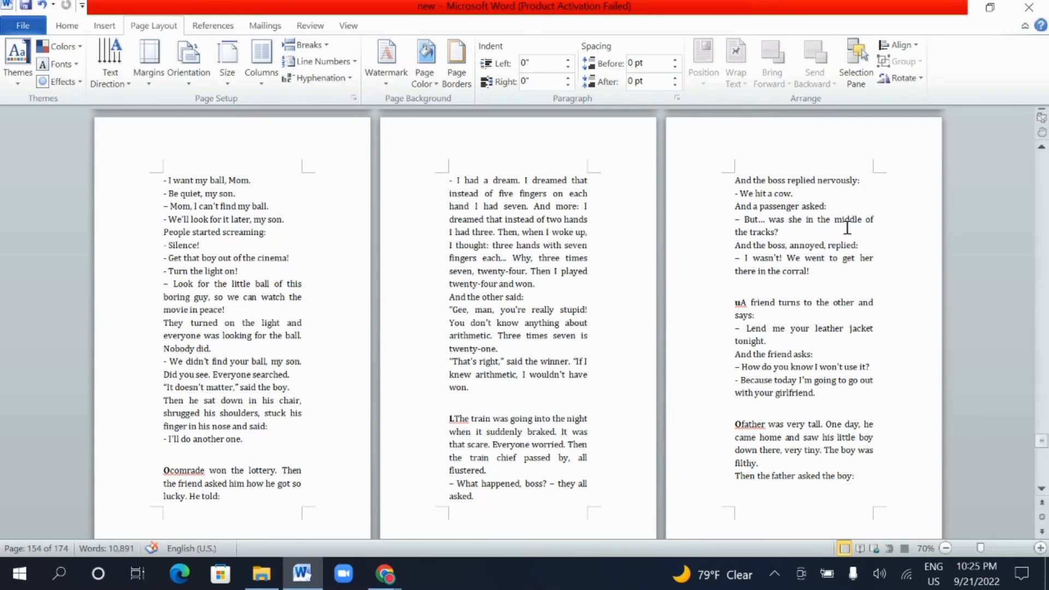
{"action": "left_click", "coordinate": [1041, 441]}
{"action": "left_click_drag", "start_coordinate": [1042, 441], "coordinate": [1042, 159]}
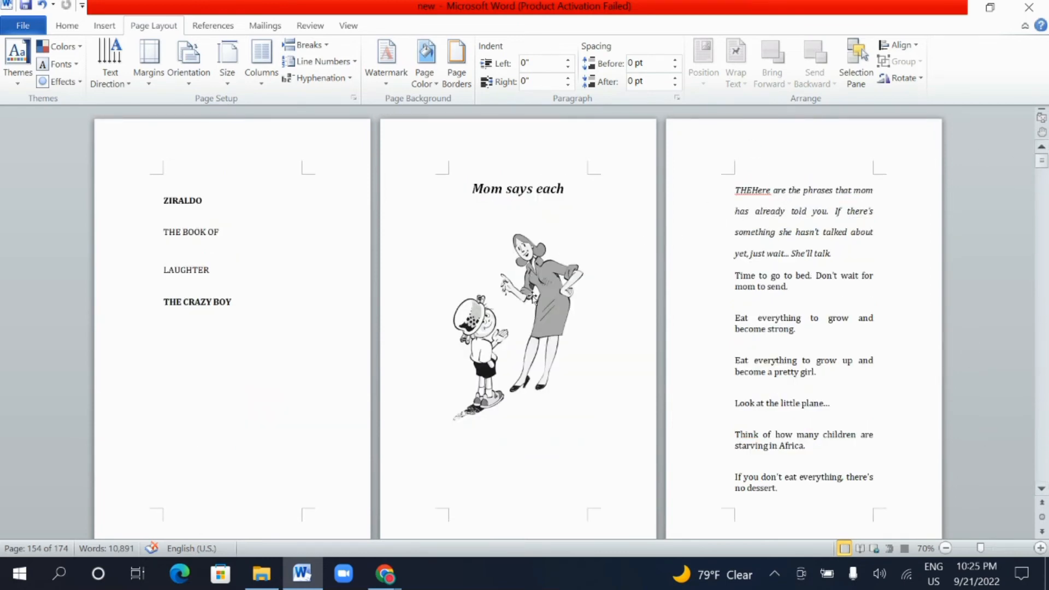
Review the layout, dividers and spacing of the mother's phrases following "Mom says each", up to the introduction of the uncle, and back.
{"action": "scroll", "coordinate": [639, 382], "scroll_direction": "down", "scroll_amount": 3}
{"action": "scroll", "coordinate": [642, 382], "scroll_direction": "down", "scroll_amount": 3}
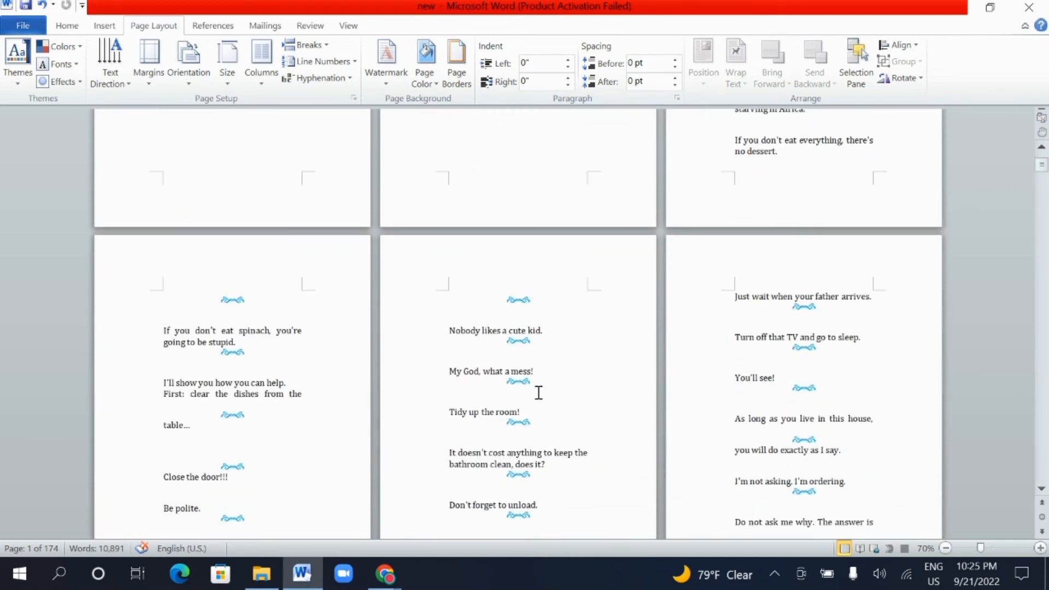
{"action": "scroll", "coordinate": [538, 393], "scroll_direction": "down", "scroll_amount": 3}
{"action": "scroll", "coordinate": [538, 393], "scroll_direction": "down", "scroll_amount": 4}
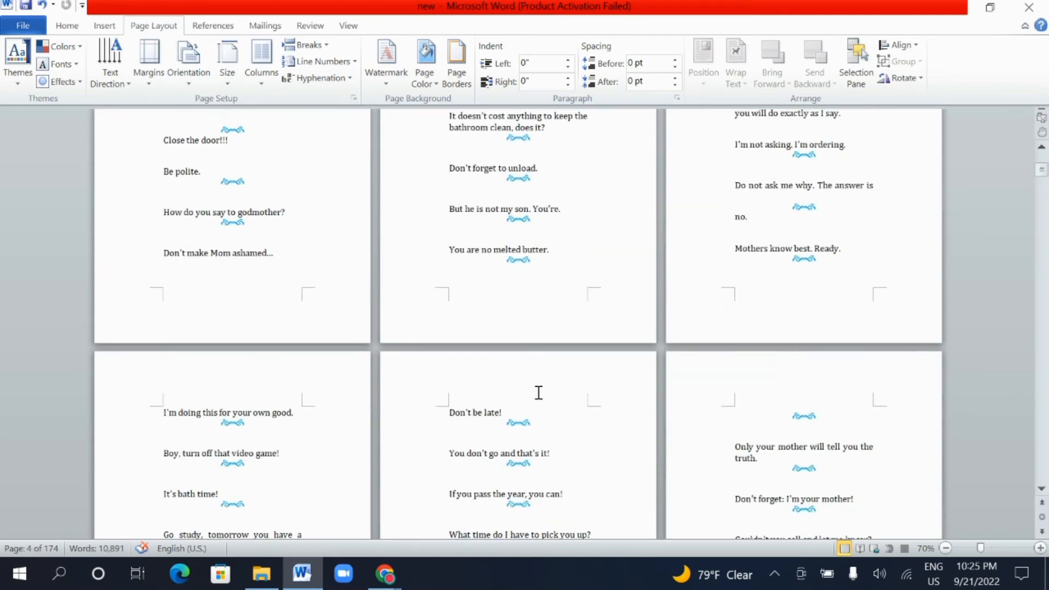
{"action": "scroll", "coordinate": [539, 393], "scroll_direction": "down", "scroll_amount": 3}
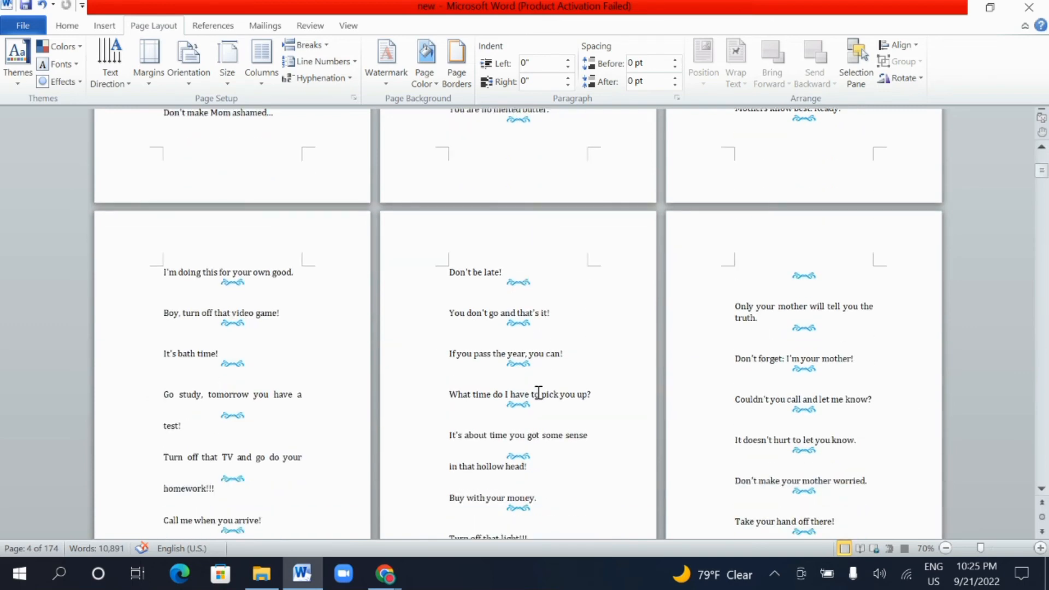
{"action": "scroll", "coordinate": [538, 392], "scroll_direction": "down", "scroll_amount": 7}
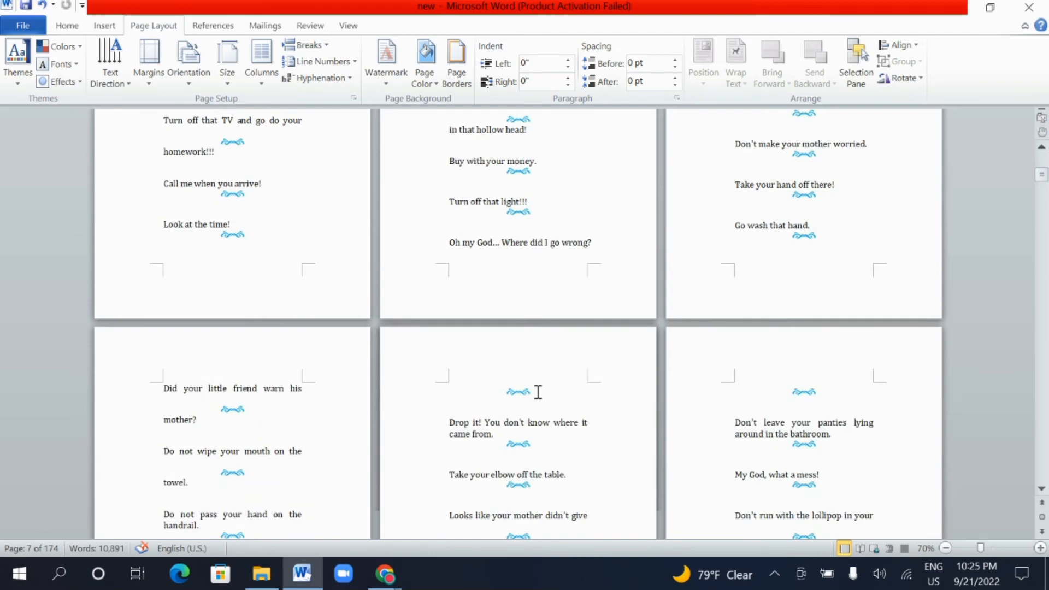
{"action": "scroll", "coordinate": [538, 393], "scroll_direction": "down", "scroll_amount": 4}
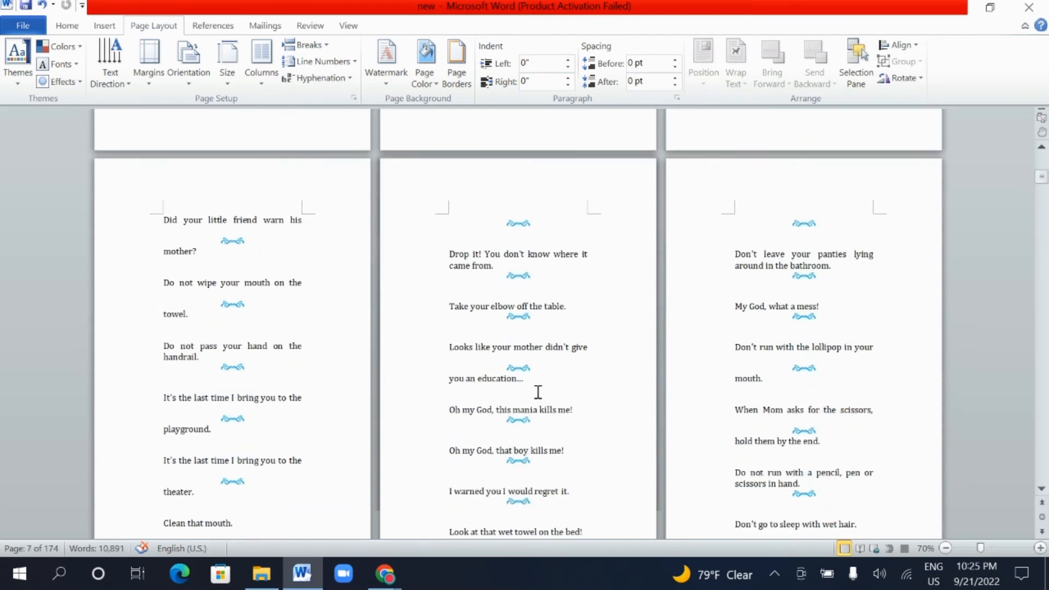
{"action": "scroll", "coordinate": [539, 392], "scroll_direction": "down", "scroll_amount": 6}
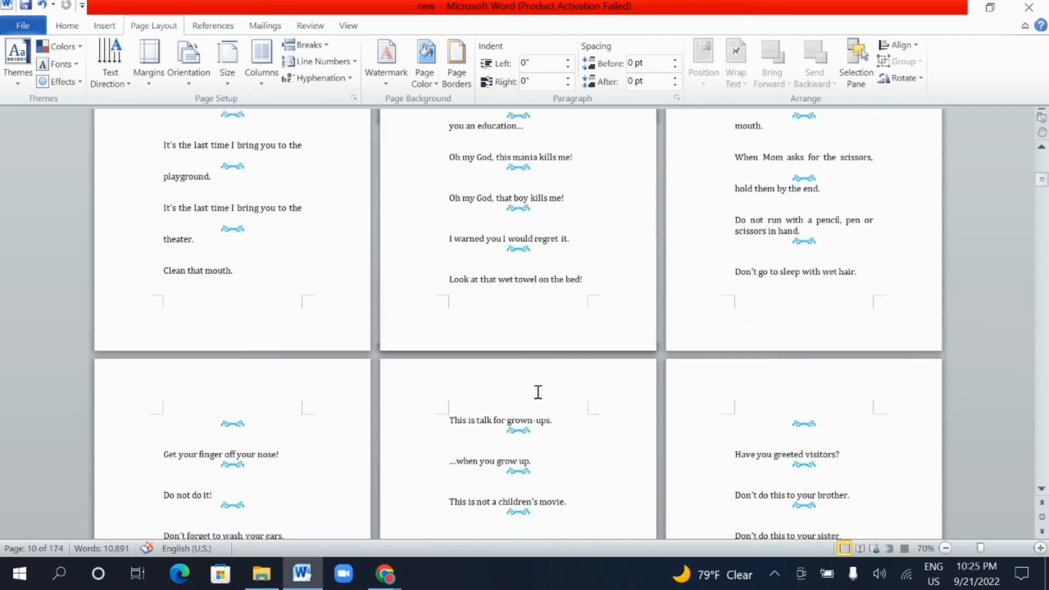
{"action": "scroll", "coordinate": [539, 393], "scroll_direction": "down", "scroll_amount": 2}
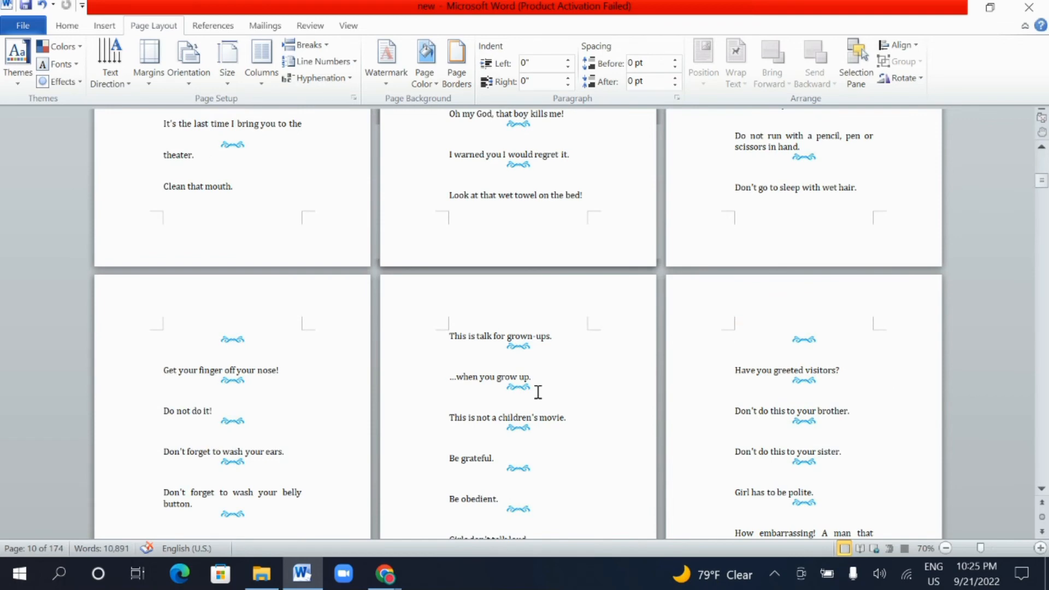
{"action": "scroll", "coordinate": [539, 392], "scroll_direction": "down", "scroll_amount": 3}
{"action": "scroll", "coordinate": [620, 384], "scroll_direction": "down", "scroll_amount": 8}
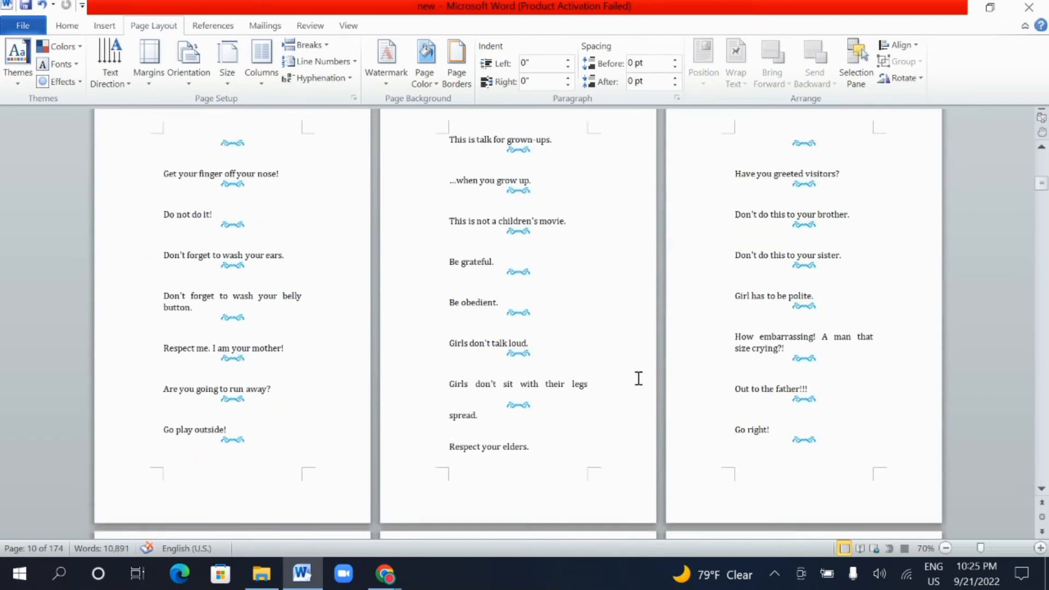
{"action": "scroll", "coordinate": [621, 384], "scroll_direction": "down", "scroll_amount": 8}
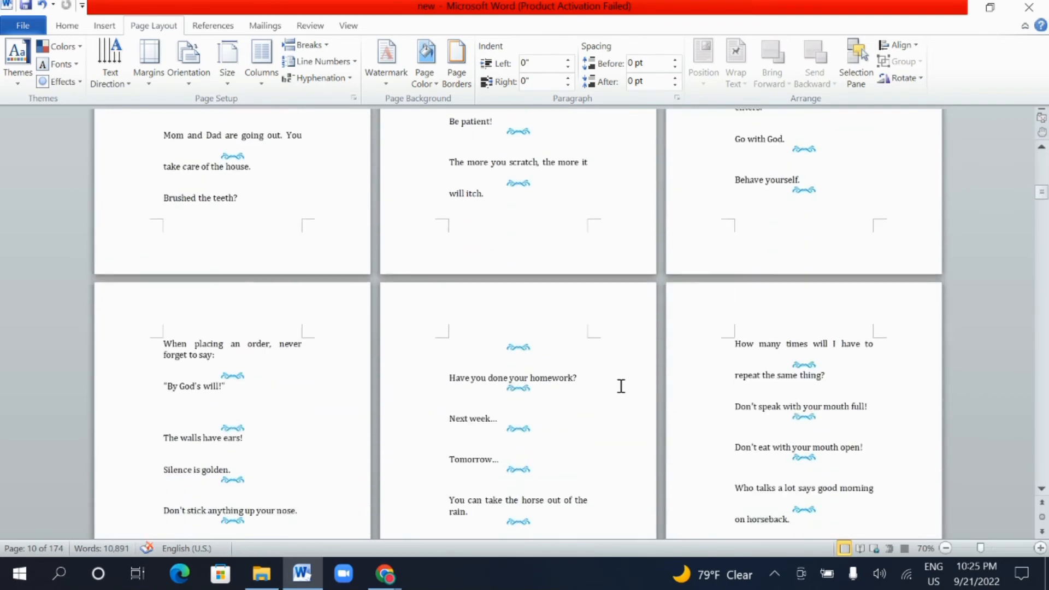
{"action": "scroll", "coordinate": [591, 390], "scroll_direction": "down", "scroll_amount": 4}
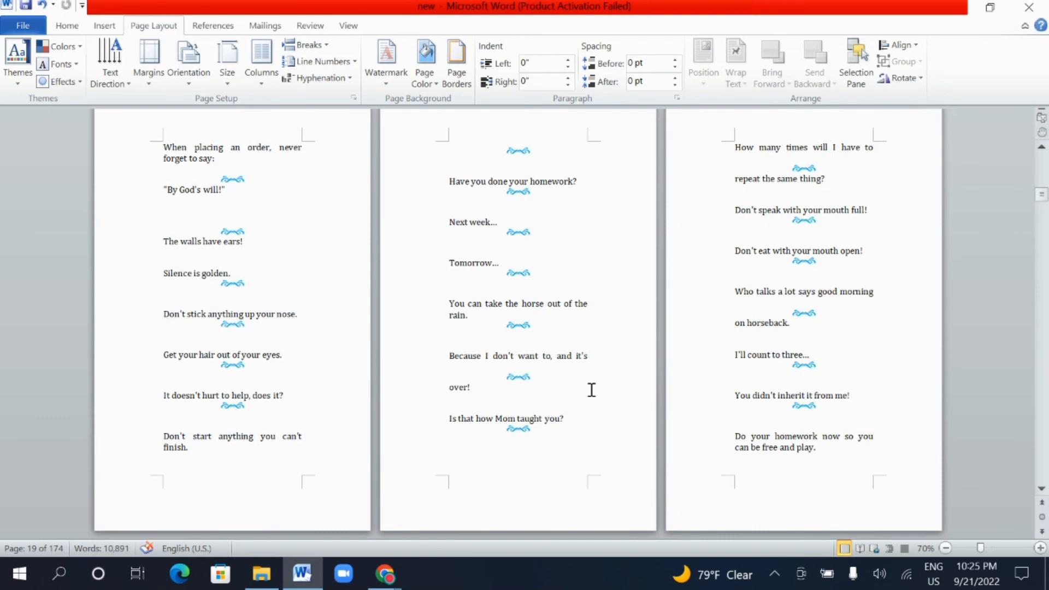
{"action": "scroll", "coordinate": [591, 389], "scroll_direction": "down", "scroll_amount": 8}
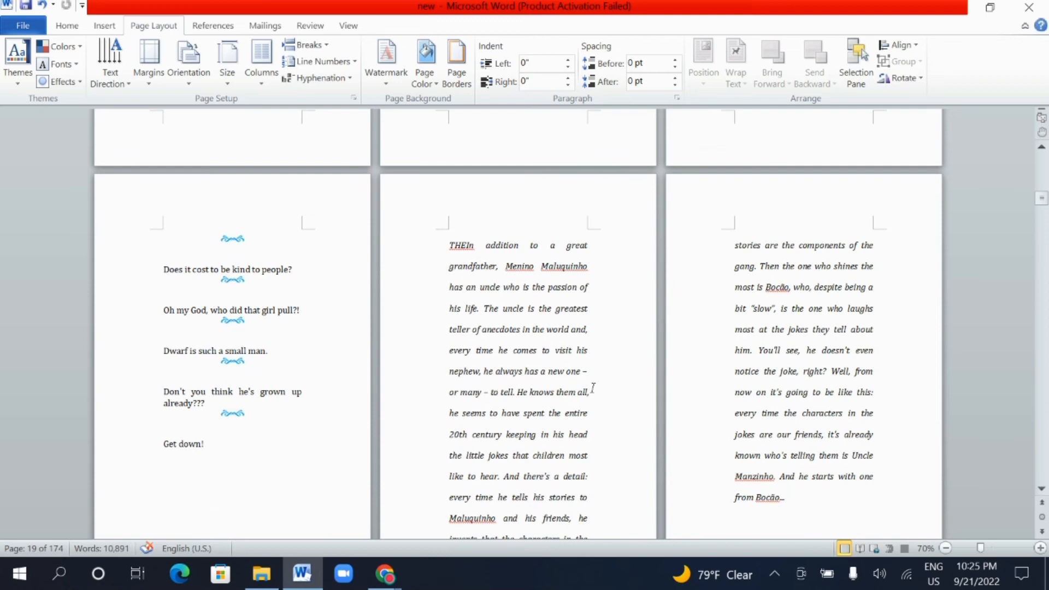
{"action": "scroll", "coordinate": [593, 388], "scroll_direction": "up", "scroll_amount": 5}
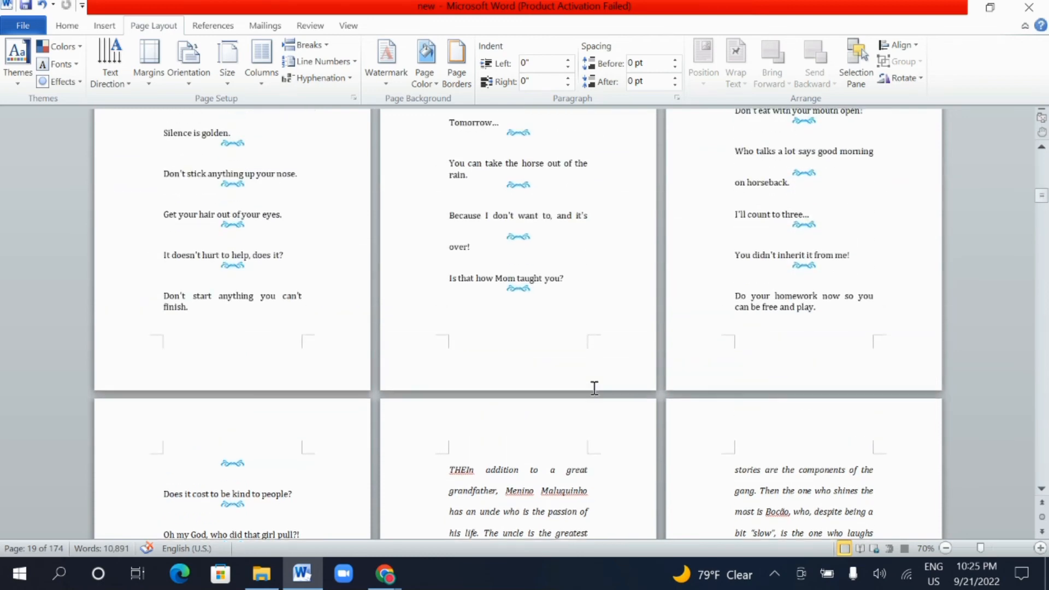
{"action": "scroll", "coordinate": [595, 388], "scroll_direction": "up", "scroll_amount": 2}
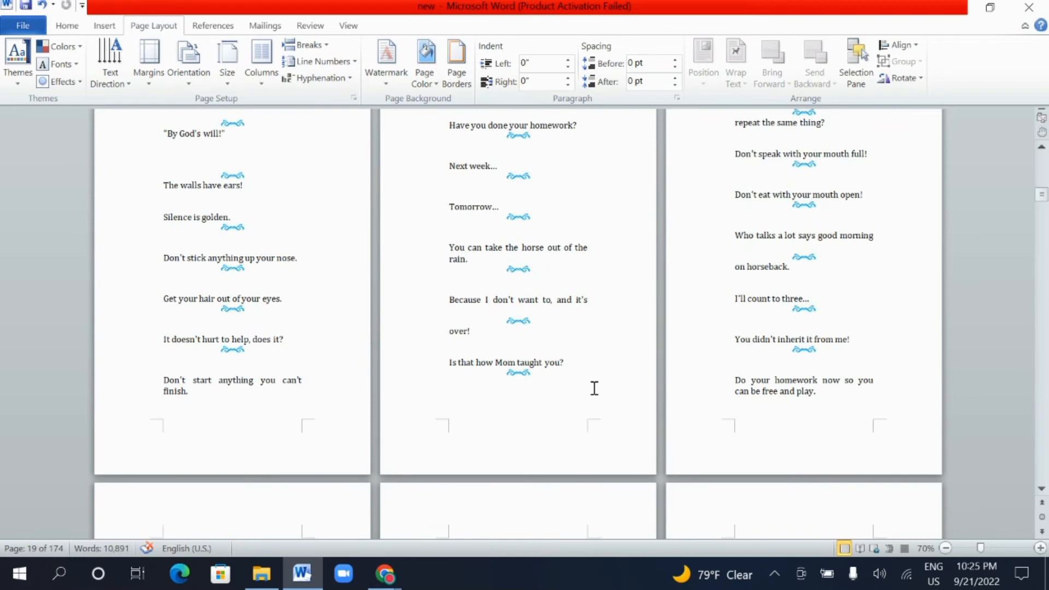
{"action": "scroll", "coordinate": [594, 388], "scroll_direction": "up", "scroll_amount": 1}
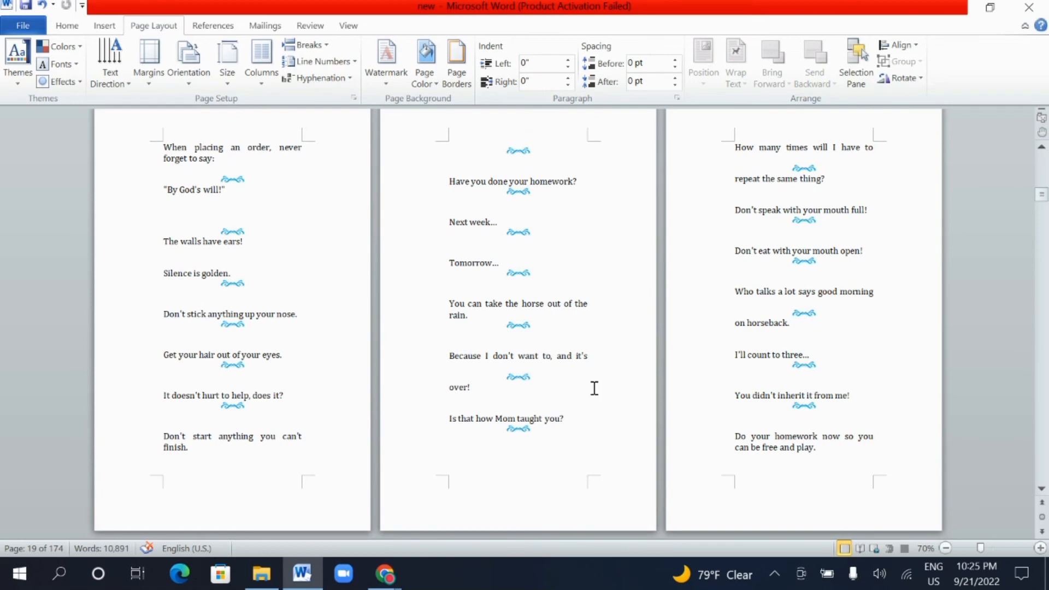
{"action": "scroll", "coordinate": [595, 388], "scroll_direction": "up", "scroll_amount": 10}
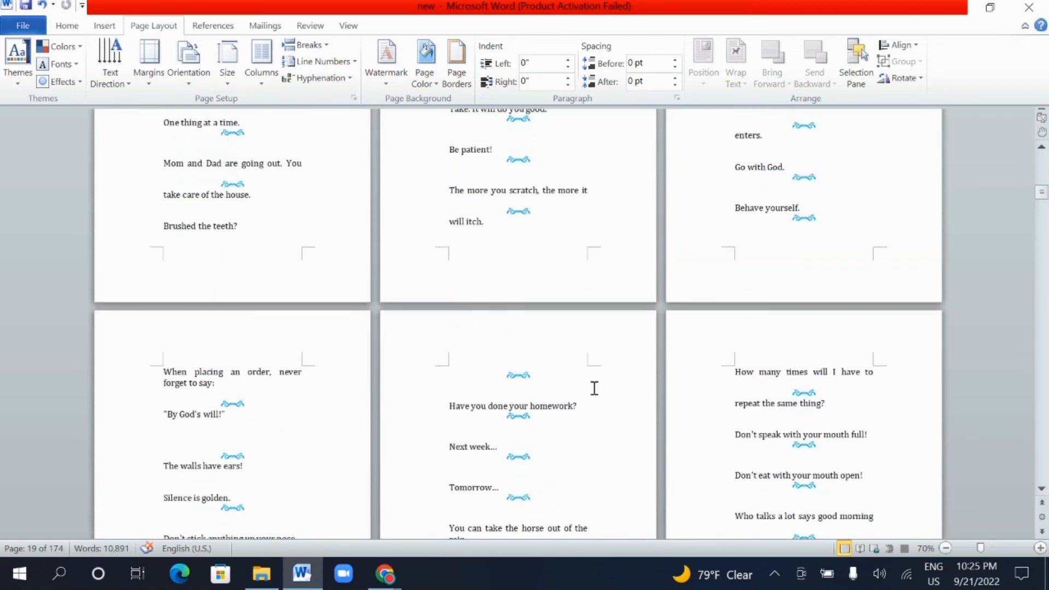
{"action": "scroll", "coordinate": [595, 388], "scroll_direction": "up", "scroll_amount": 10}
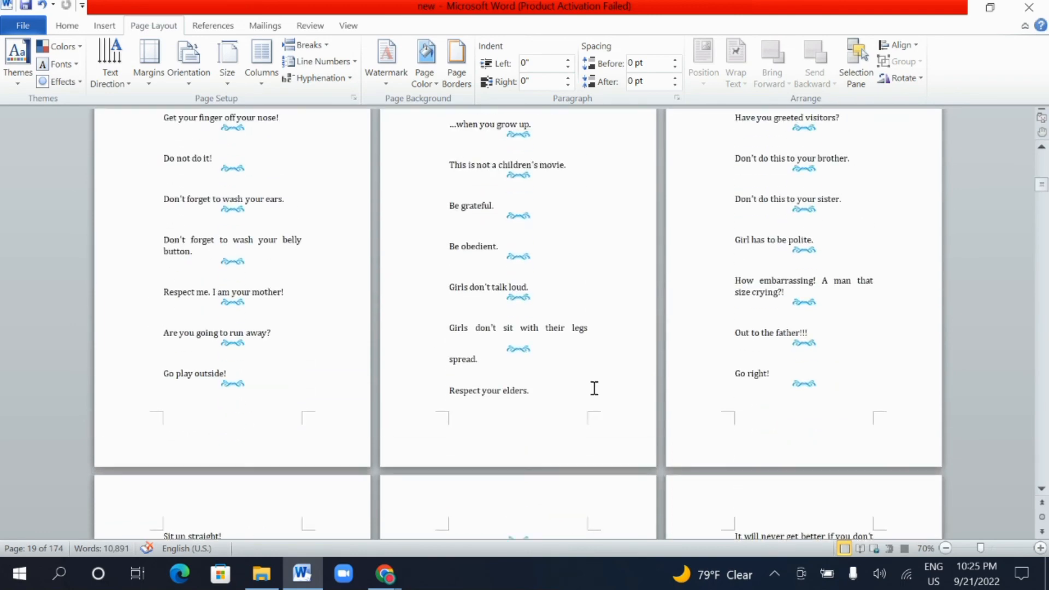
{"action": "scroll", "coordinate": [595, 388], "scroll_direction": "up", "scroll_amount": 6}
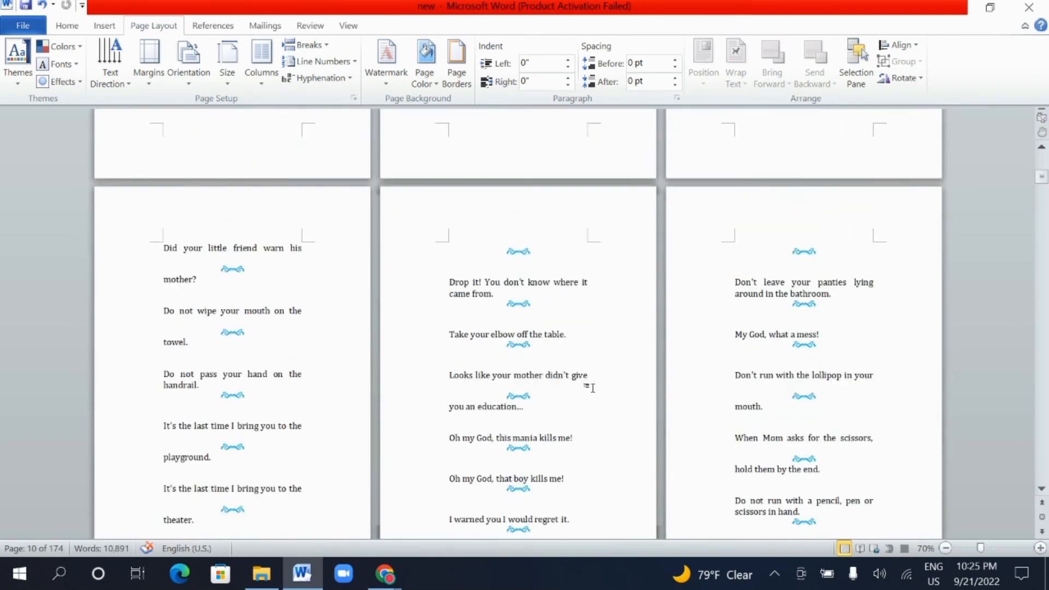
Look back through the mother's phrases from page 10 to the book's title page.
{"action": "scroll", "coordinate": [594, 388], "scroll_direction": "up", "scroll_amount": 4}
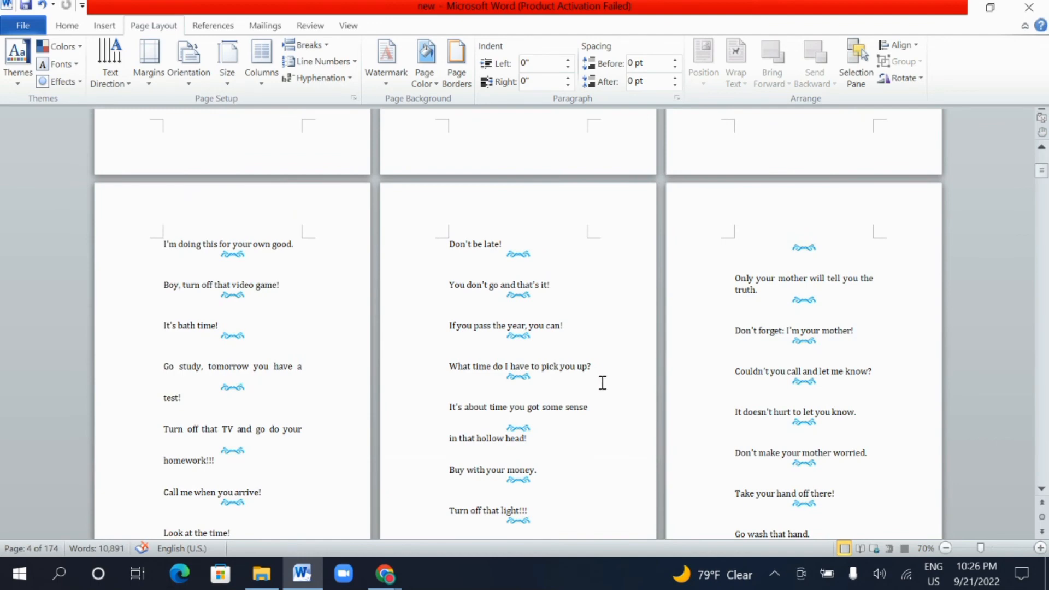
{"action": "scroll", "coordinate": [603, 382], "scroll_direction": "up", "scroll_amount": 4}
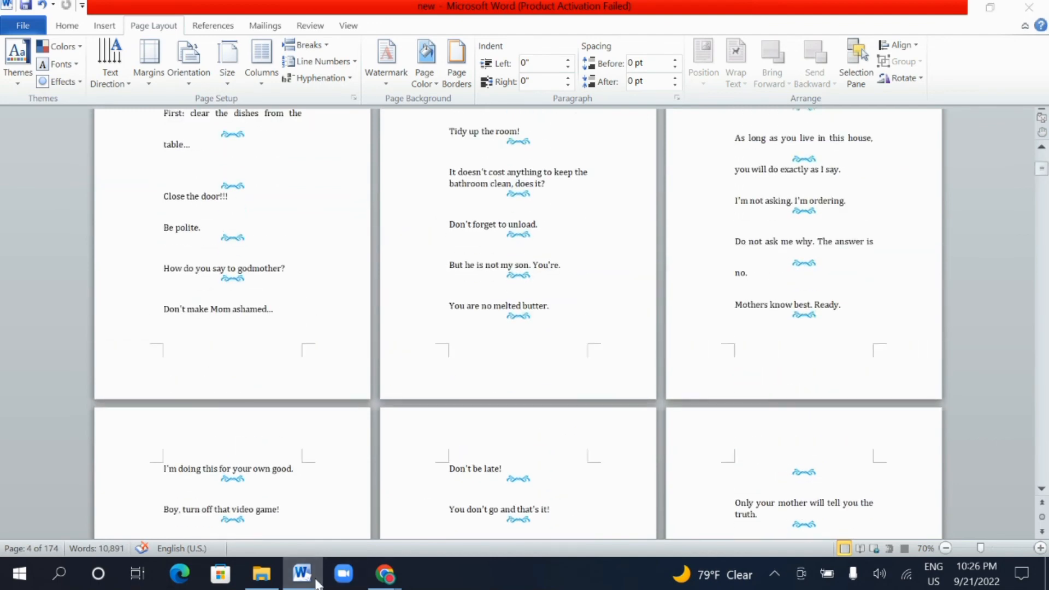
{"action": "left_click", "coordinate": [302, 574]}
{"action": "left_click", "coordinate": [301, 574]}
{"action": "scroll", "coordinate": [605, 394], "scroll_direction": "up", "scroll_amount": 3}
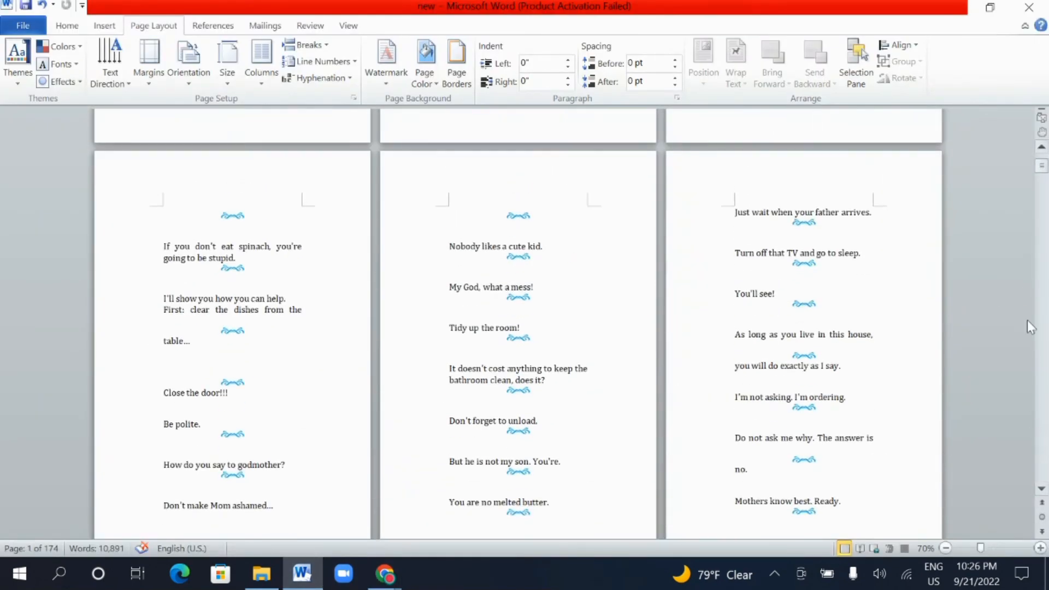
{"action": "scroll", "coordinate": [783, 399], "scroll_direction": "up", "scroll_amount": 6}
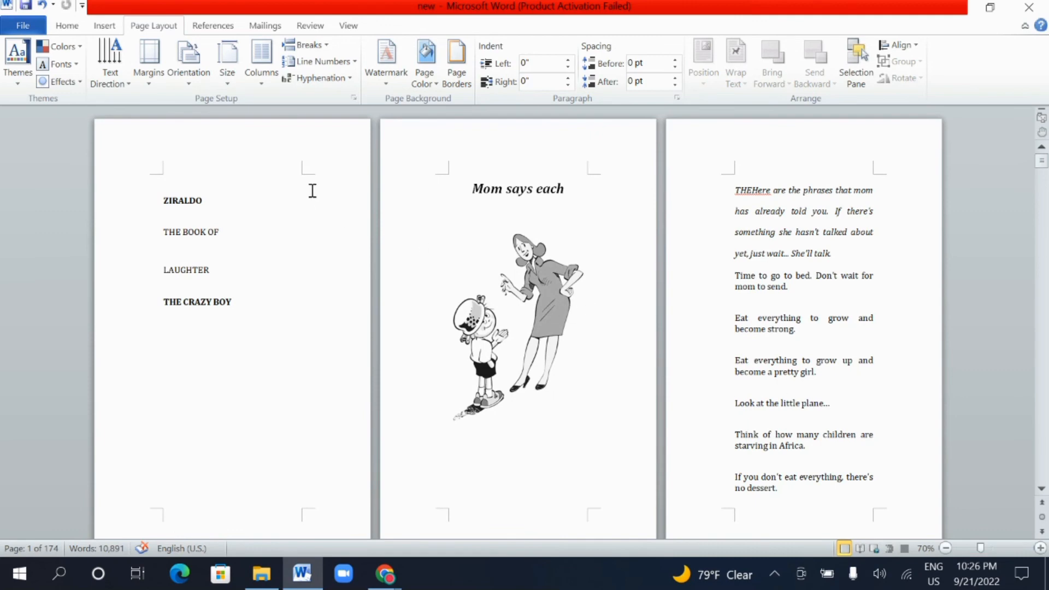
Copy the author name at the start of the title page.
{"action": "left_click", "coordinate": [449, 193]}
{"action": "left_click_drag", "start_coordinate": [209, 204], "coordinate": [155, 200]}
{"action": "right_click", "coordinate": [198, 204]}
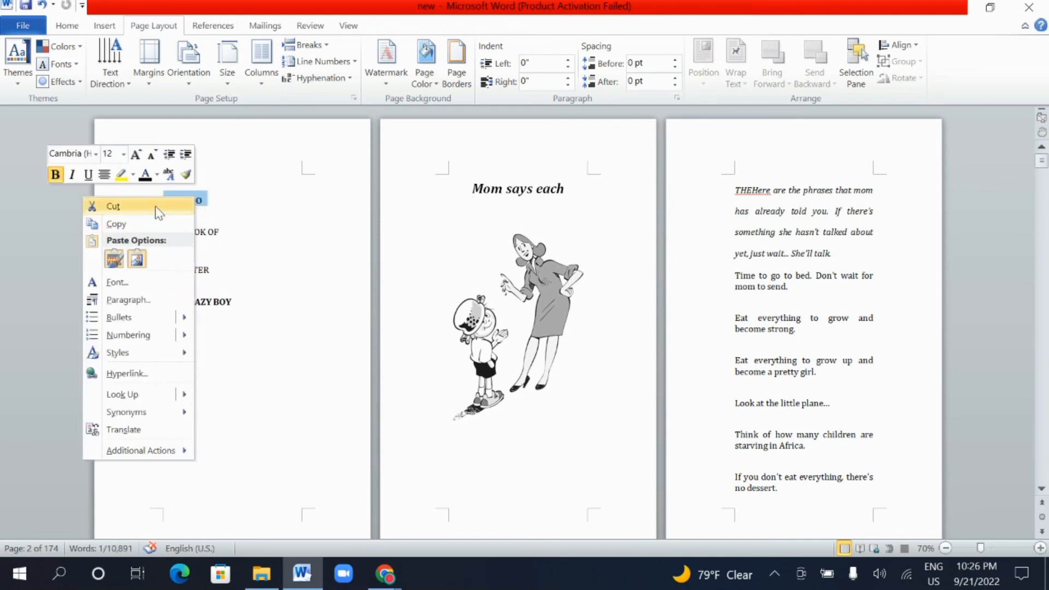
{"action": "left_click", "coordinate": [157, 225]}
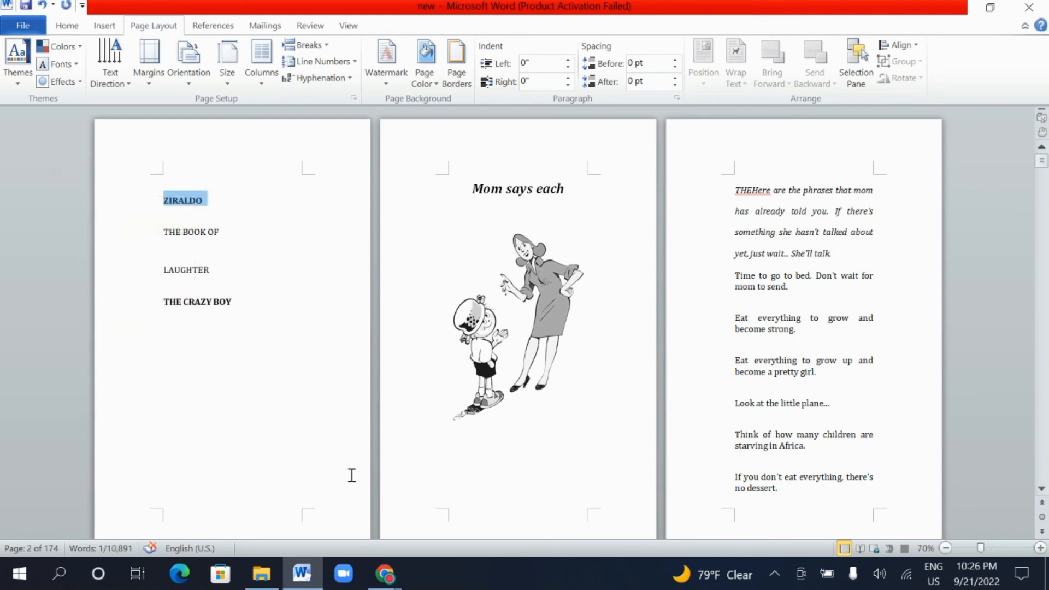
{"action": "left_click", "coordinate": [383, 581]}
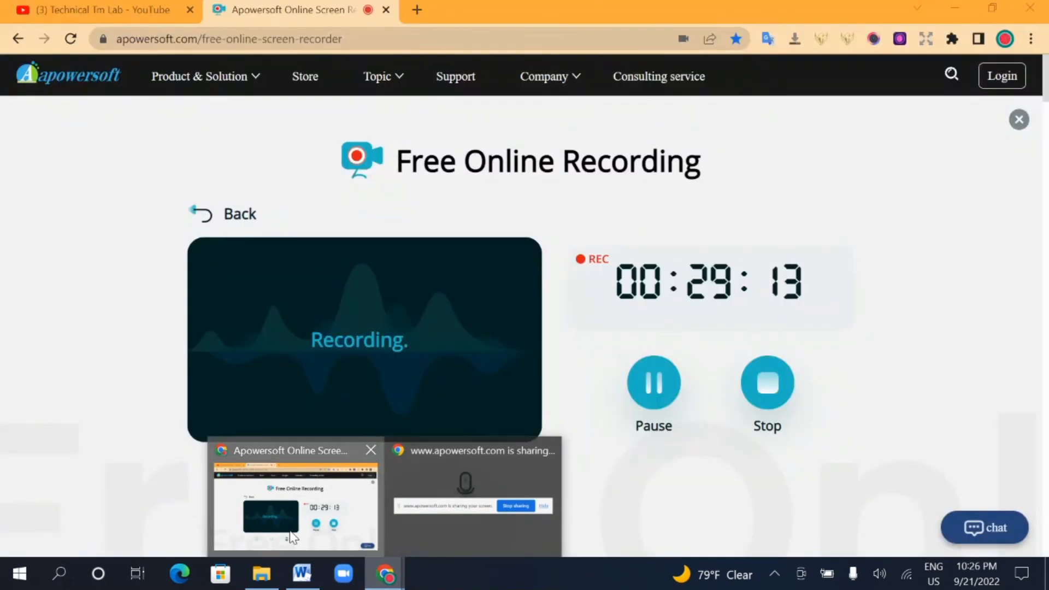
{"action": "left_click", "coordinate": [291, 531]}
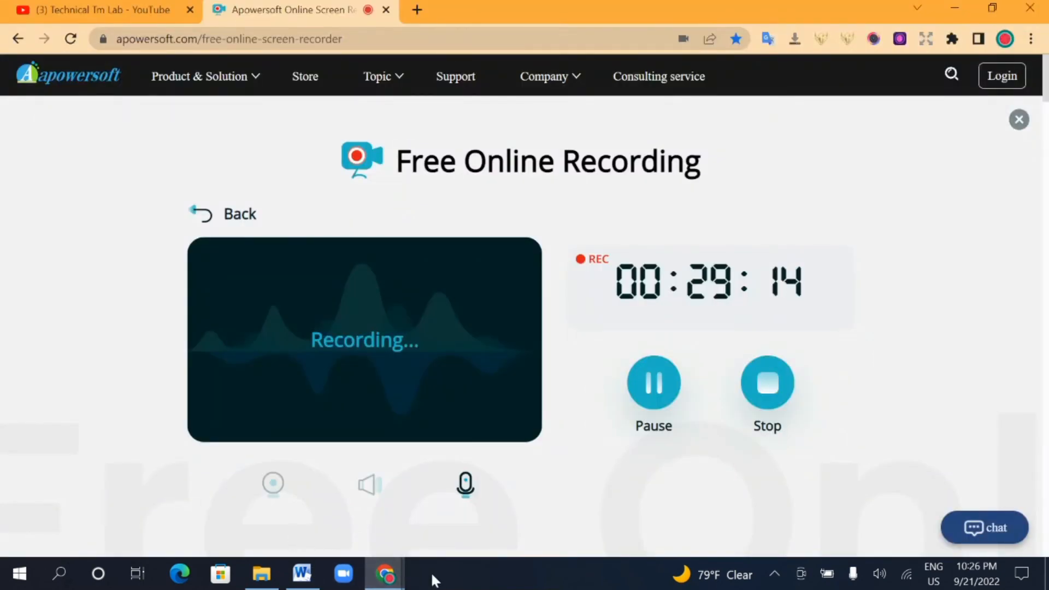
{"action": "left_click", "coordinate": [385, 573]}
{"action": "left_click", "coordinate": [347, 516]}
{"action": "left_click", "coordinate": [301, 573]}
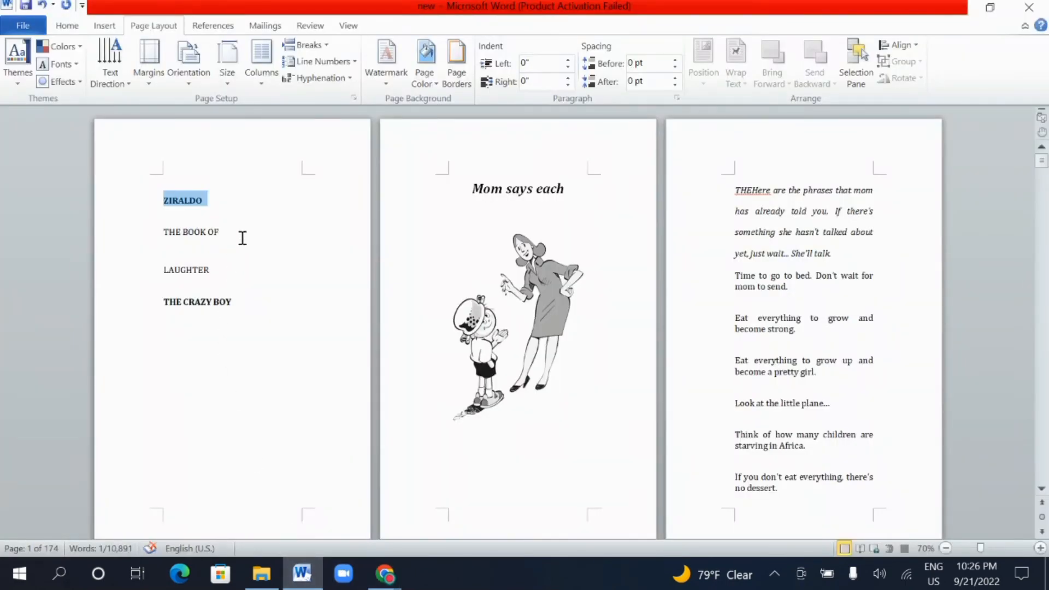
Copy the bold author name on the title page and paste it on the empty line well below "THE CRAZY BOY".
{"action": "right_click", "coordinate": [191, 201]}
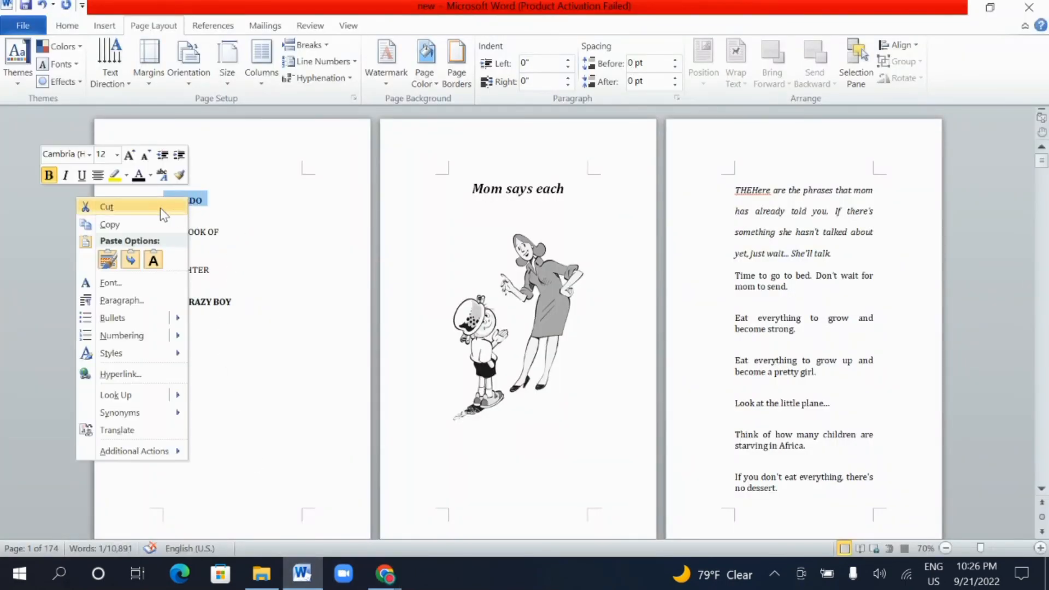
{"action": "left_click", "coordinate": [156, 224]}
{"action": "left_click", "coordinate": [170, 395]}
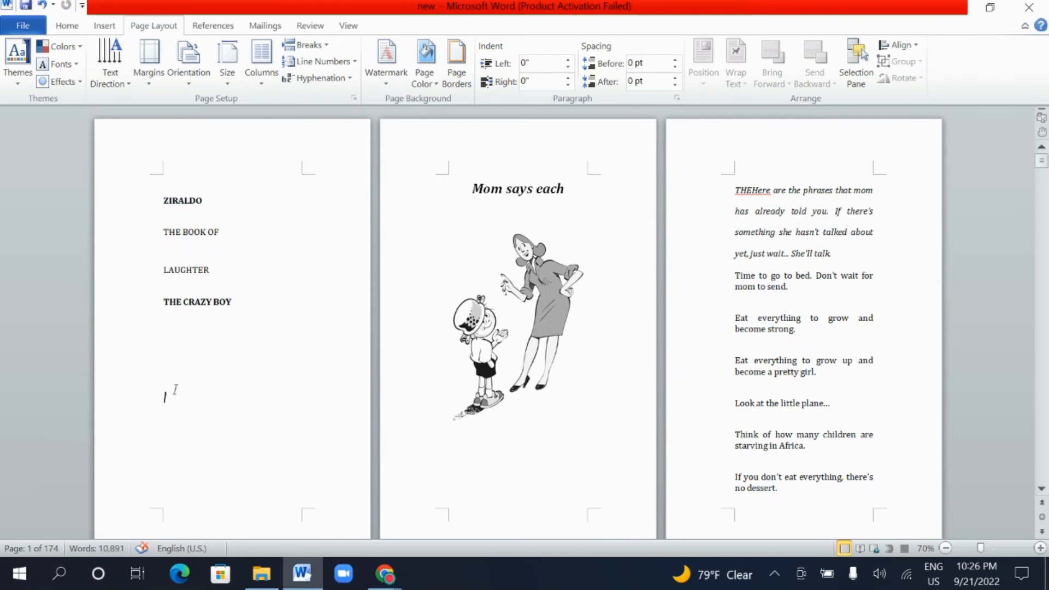
{"action": "right_click", "coordinate": [166, 396]}
{"action": "left_click", "coordinate": [141, 189]}
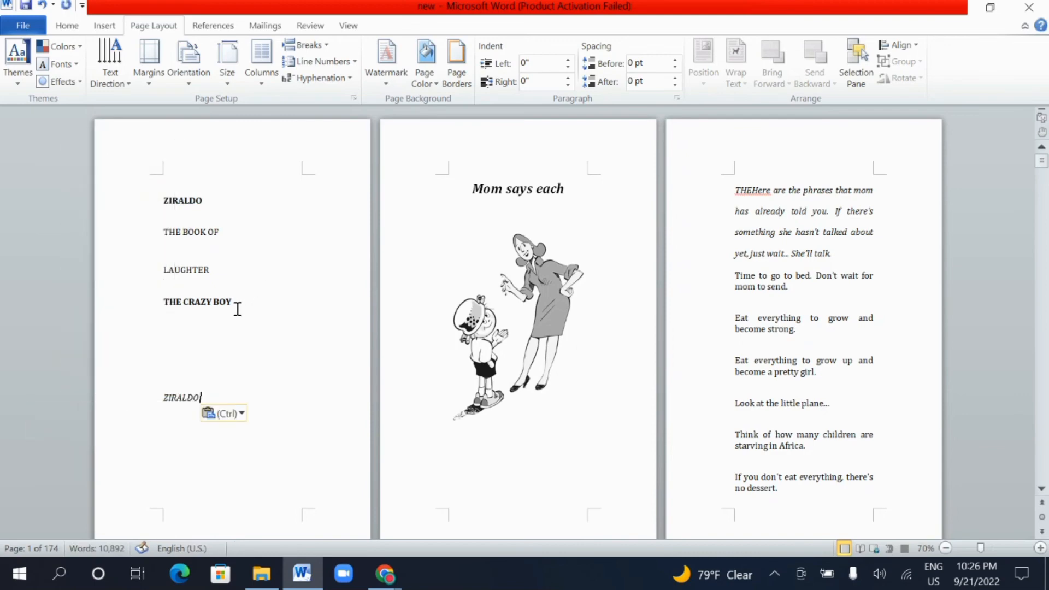
Cut the original author name and the lines "THE BOOK OF" and "LAUGHTER" above "THE CRAZY BOY".
{"action": "left_click_drag", "start_coordinate": [213, 272], "coordinate": [175, 204]}
{"action": "right_click", "coordinate": [174, 204]}
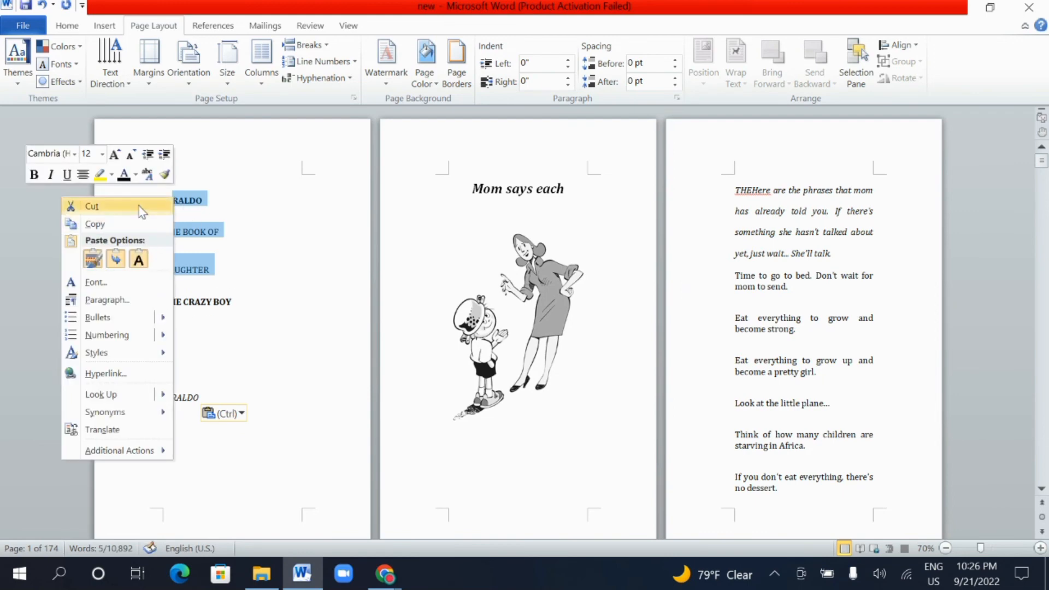
{"action": "left_click", "coordinate": [135, 213]}
{"action": "double_click", "coordinate": [172, 203]}
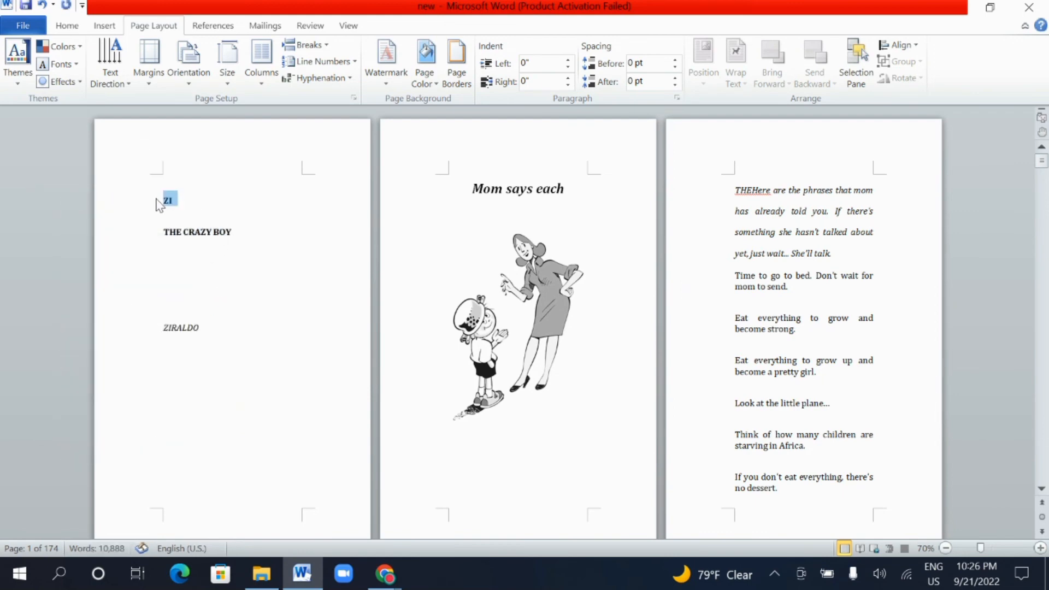
{"action": "right_click", "coordinate": [173, 203]}
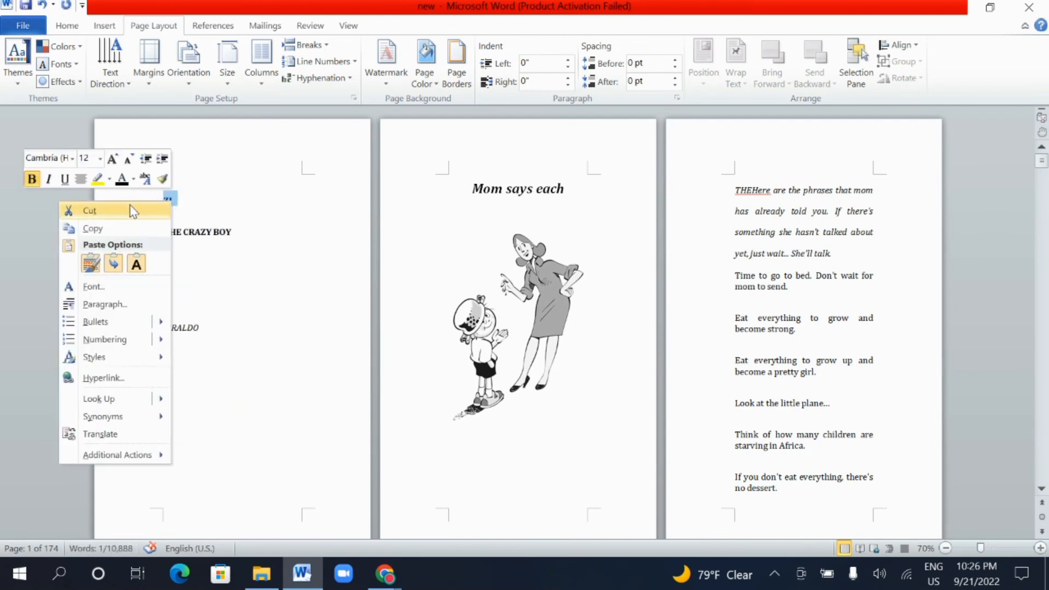
{"action": "left_click", "coordinate": [89, 208]}
Centre the line "THE CRAZY BOY" on the title page.
{"action": "left_click_drag", "start_coordinate": [234, 222], "coordinate": [163, 216]}
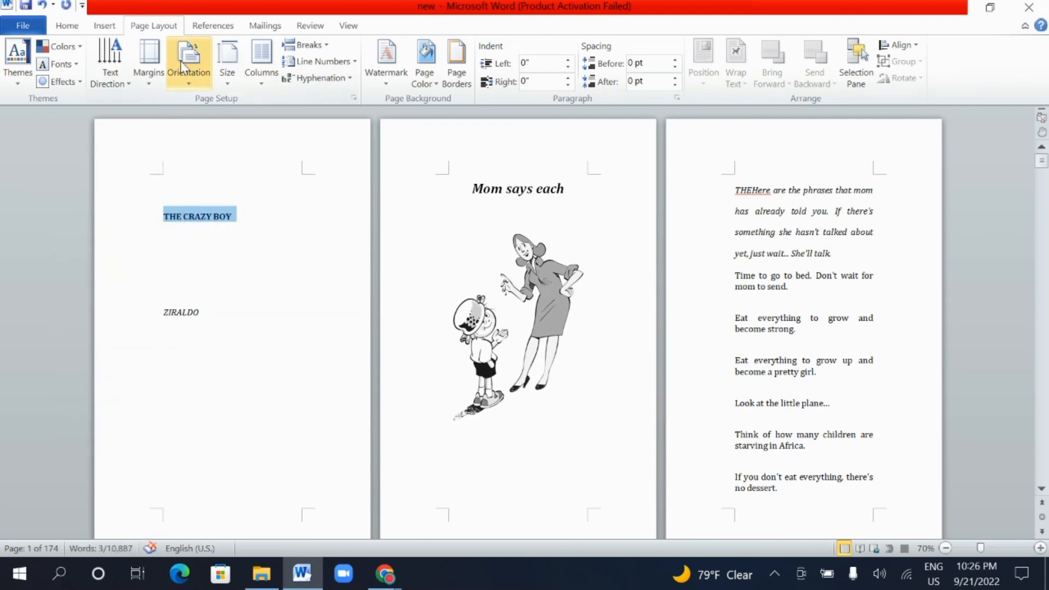
{"action": "left_click", "coordinate": [67, 25]}
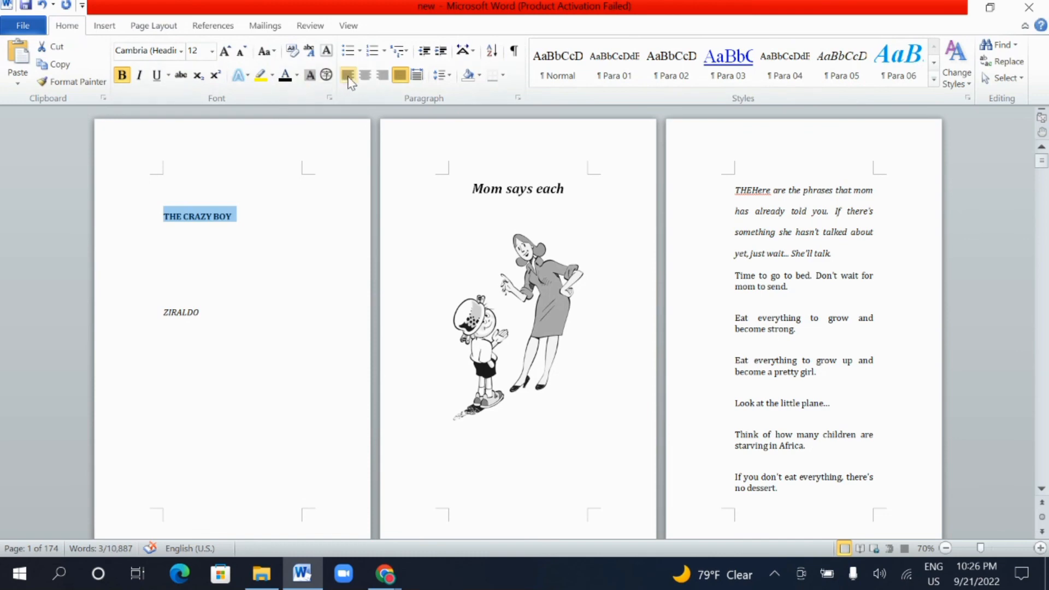
{"action": "left_click", "coordinate": [363, 75]}
{"action": "left_click", "coordinate": [279, 218]}
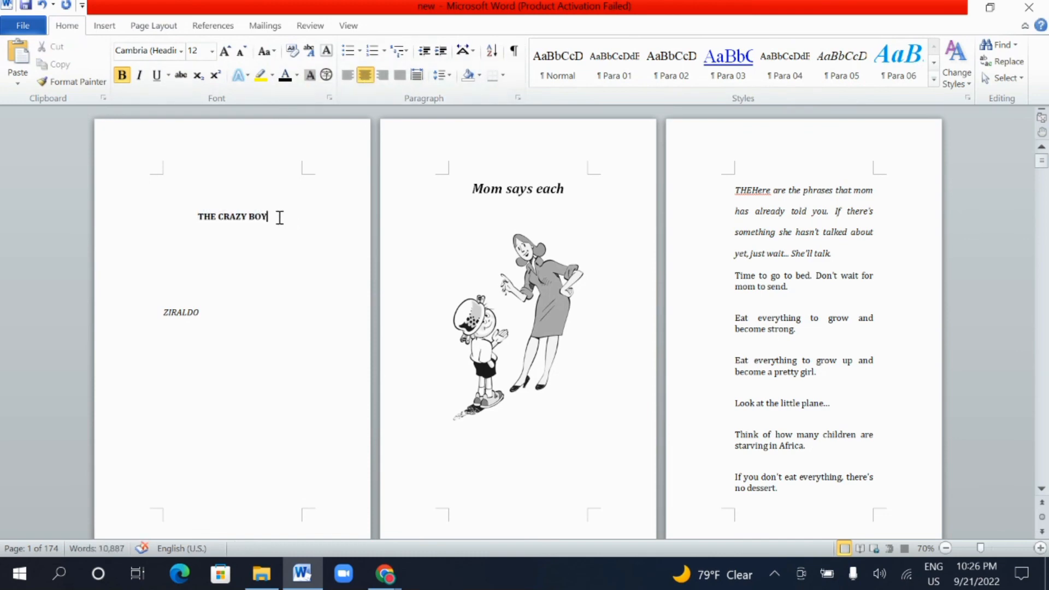
Enlarge the title "THE CRAZY BOY" to 18 pt and make it italic.
{"action": "left_click_drag", "start_coordinate": [279, 217], "coordinate": [195, 217]}
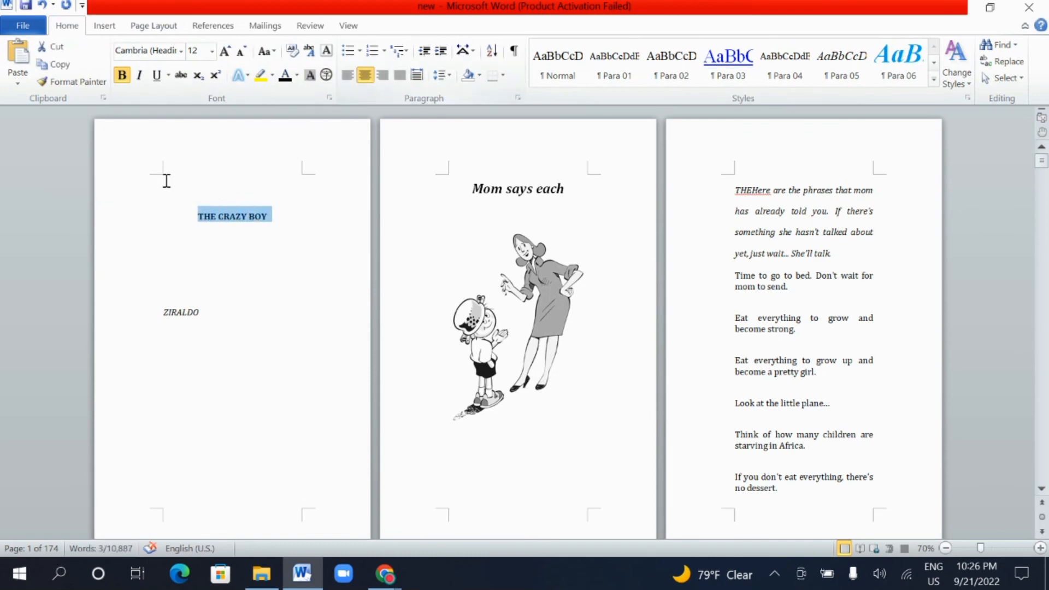
{"action": "left_click", "coordinate": [225, 52]}
{"action": "left_click", "coordinate": [225, 52]}
{"action": "left_click", "coordinate": [224, 52]}
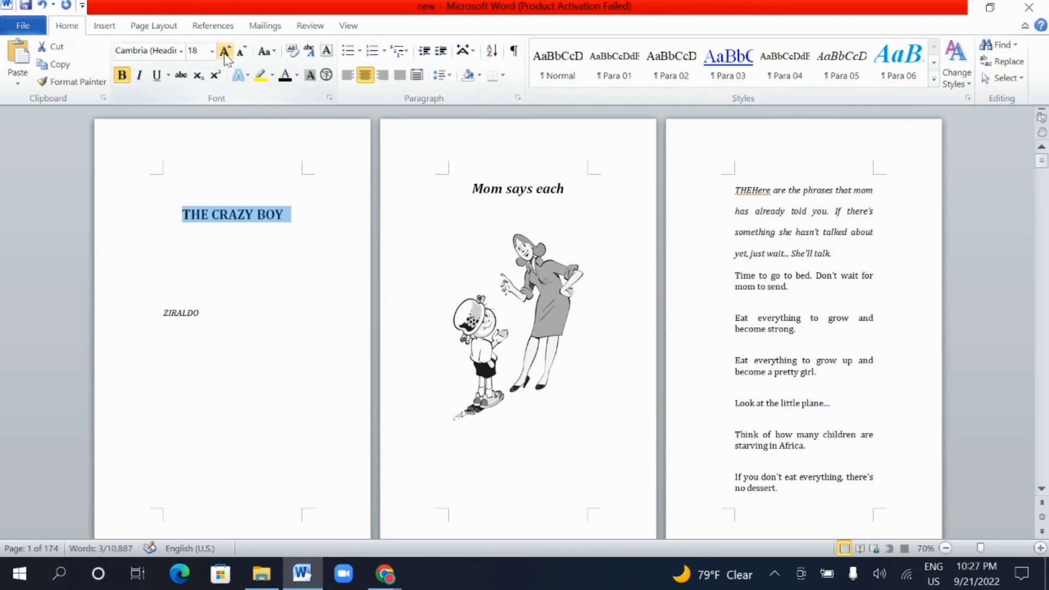
{"action": "left_click", "coordinate": [139, 75]}
{"action": "left_click", "coordinate": [206, 247]}
{"action": "left_click_drag", "start_coordinate": [209, 330], "coordinate": [187, 297]}
{"action": "left_click", "coordinate": [259, 276]}
{"action": "left_click", "coordinate": [428, 253]}
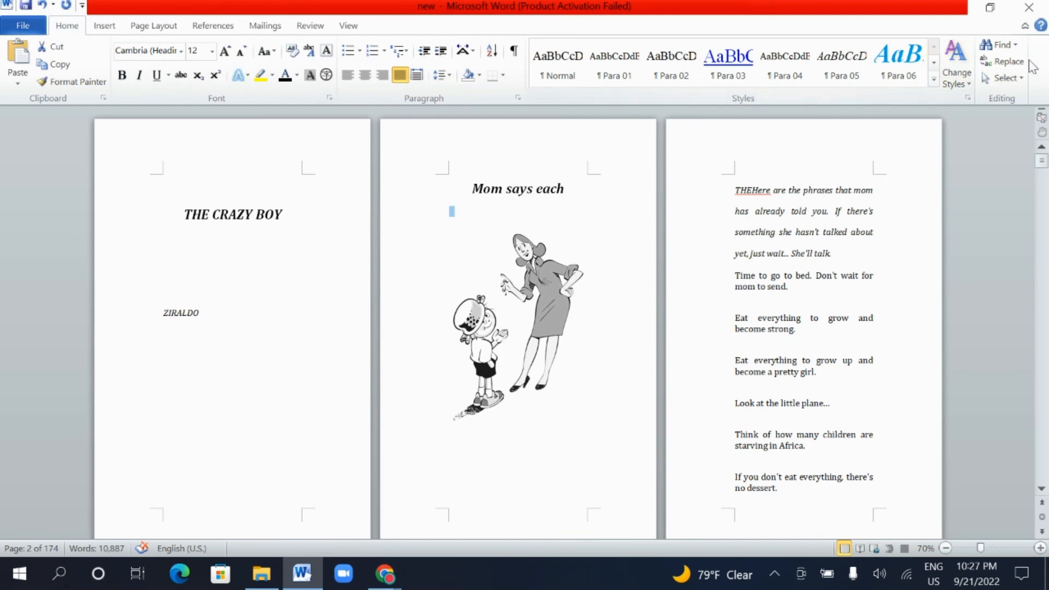
Try inserting the built-in Automatic Table 2 table of contents with the whole document selected, and undo it.
{"action": "left_click", "coordinate": [1008, 76]}
{"action": "left_click", "coordinate": [871, 104]}
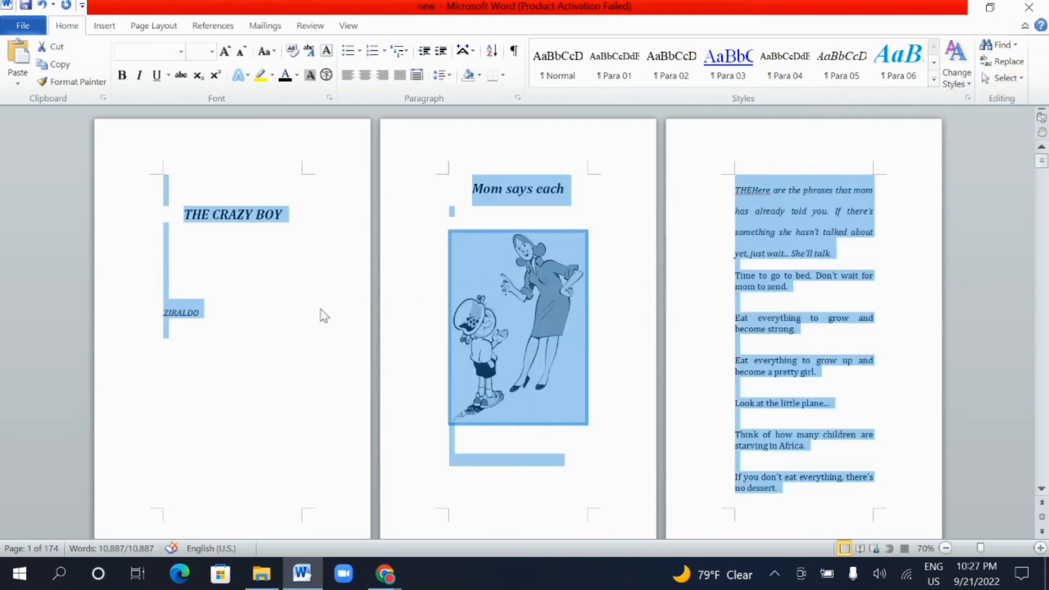
{"action": "left_click", "coordinate": [224, 26]}
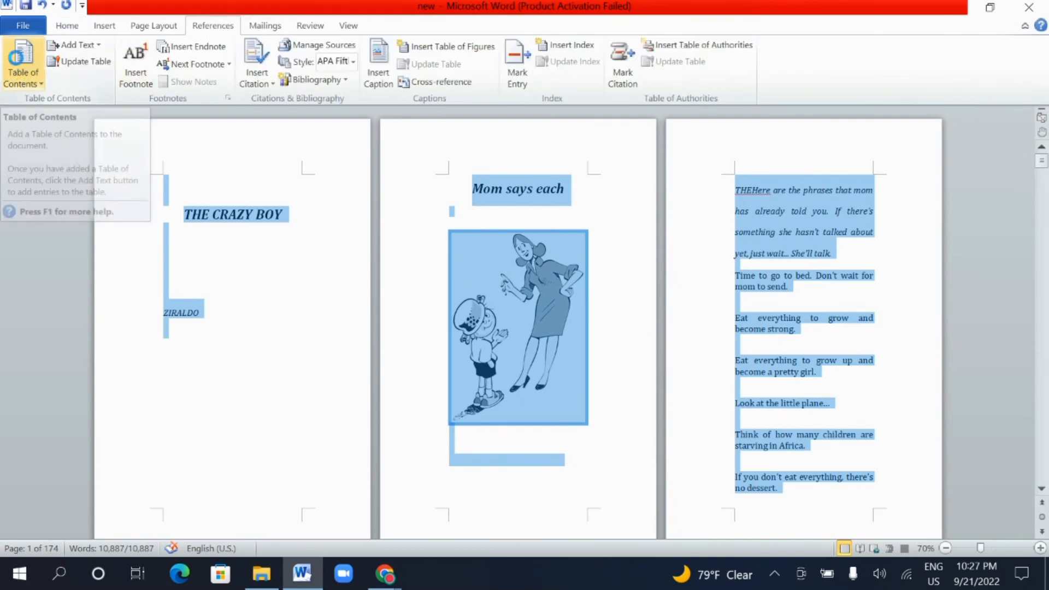
{"action": "left_click", "coordinate": [21, 68]}
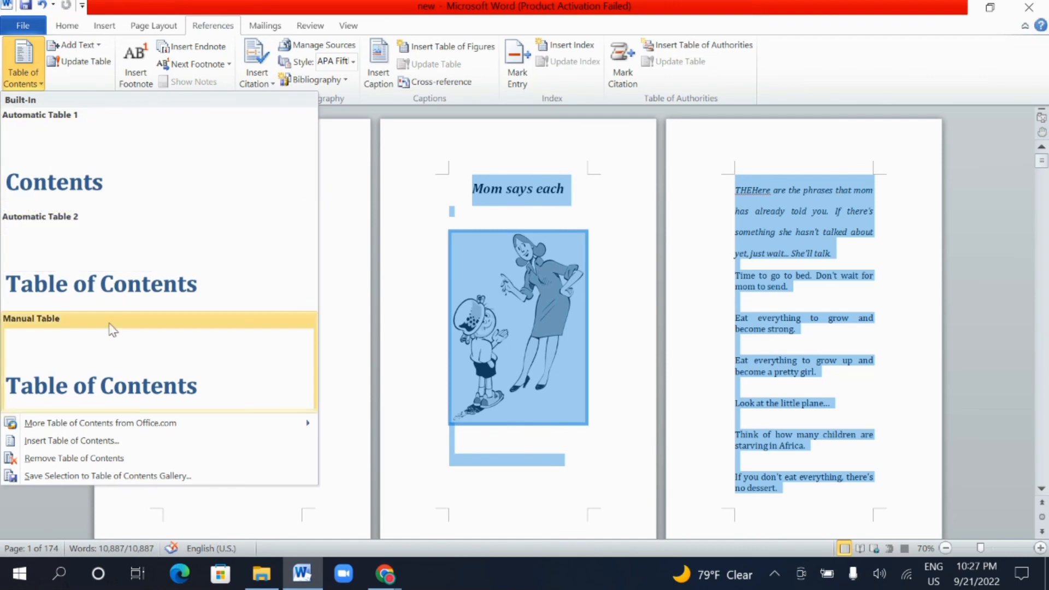
{"action": "left_click", "coordinate": [123, 262]}
{"action": "left_click", "coordinate": [504, 321]}
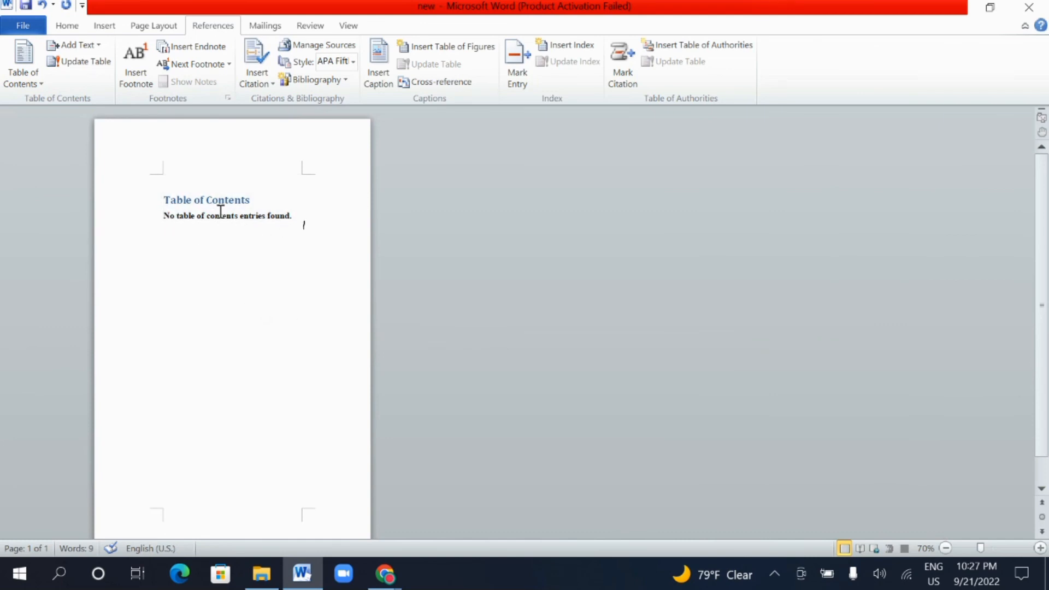
{"action": "left_click", "coordinate": [41, 5]}
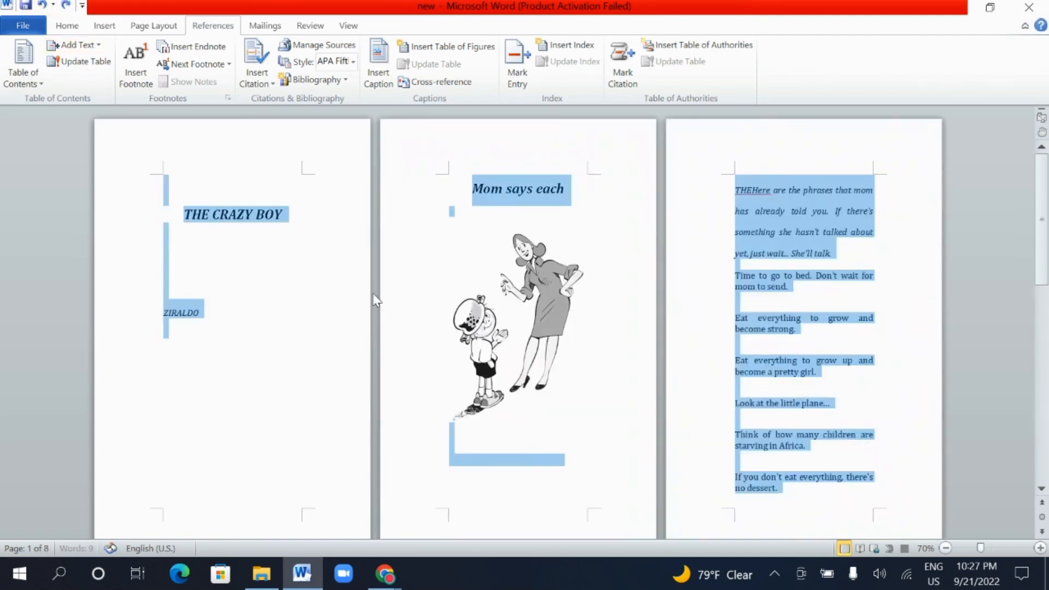
{"action": "left_click", "coordinate": [551, 215]}
{"action": "scroll", "coordinate": [483, 291], "scroll_direction": "down", "scroll_amount": 5}
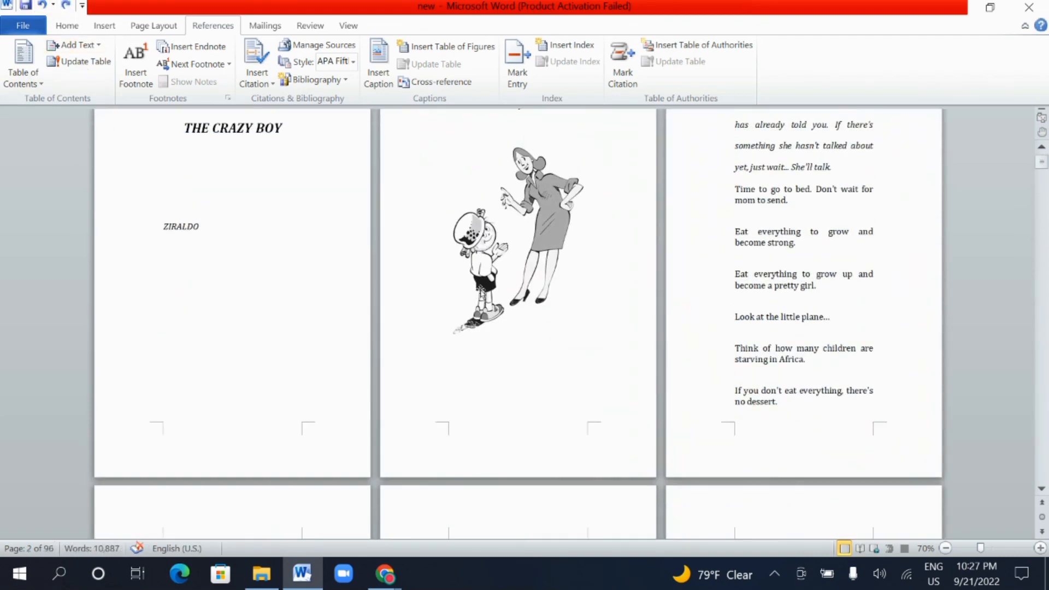
{"action": "scroll", "coordinate": [483, 291], "scroll_direction": "up", "scroll_amount": 5}
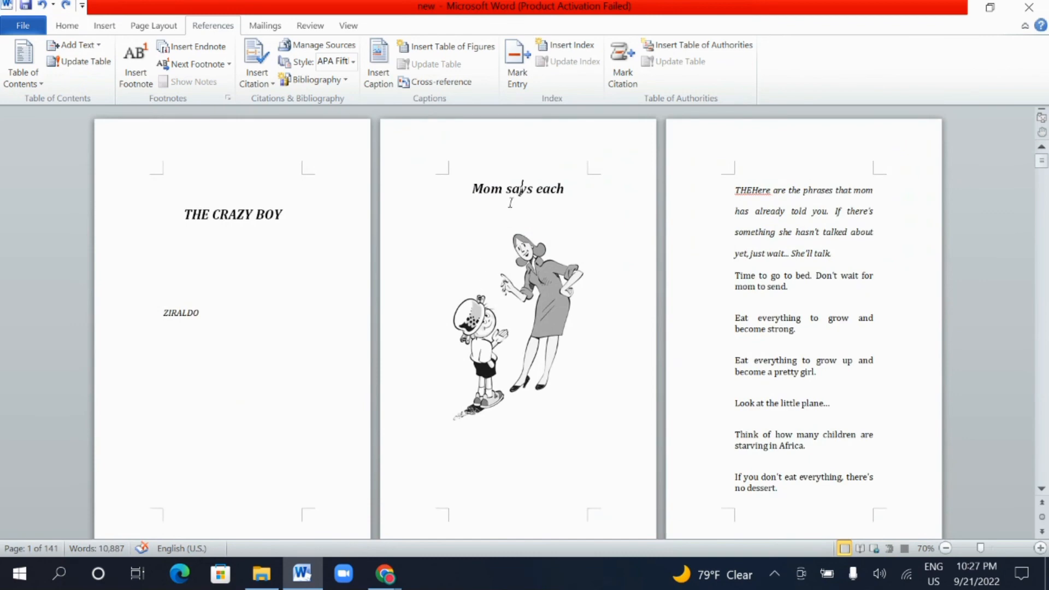
Try applying the Para 01 style to the "Mom says each" heading on page 2.
{"action": "left_click", "coordinate": [508, 189]}
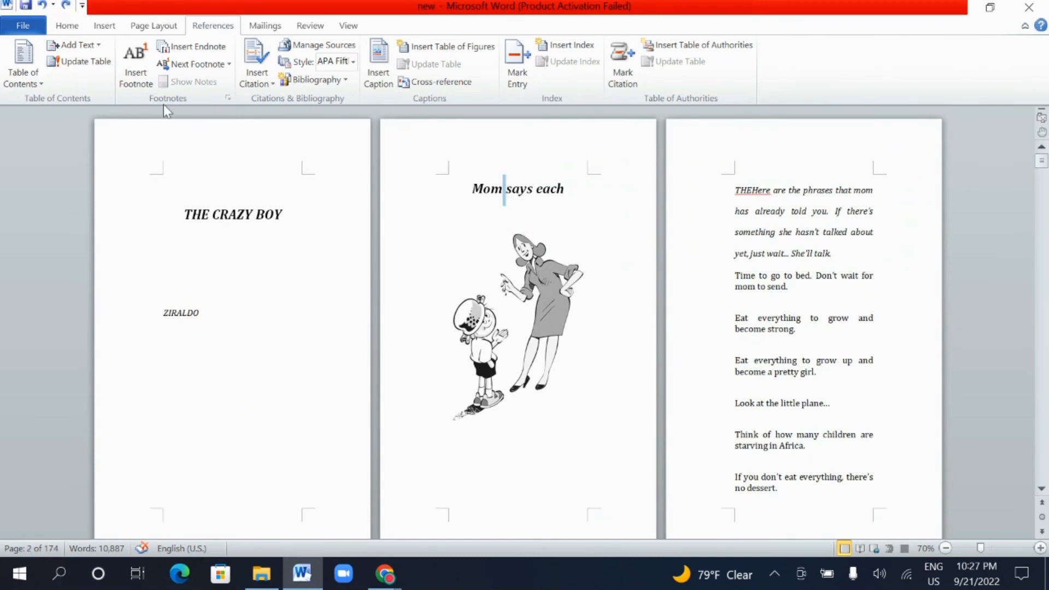
{"action": "left_click", "coordinate": [63, 25]}
{"action": "left_click", "coordinate": [512, 195]}
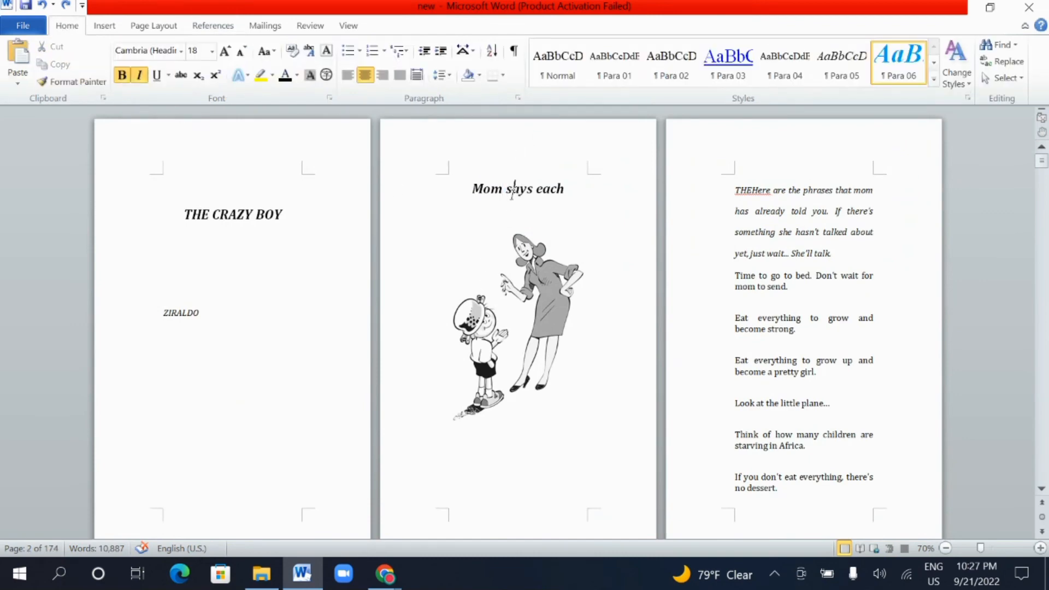
{"action": "double_click", "coordinate": [514, 195]}
{"action": "left_click", "coordinate": [538, 190]}
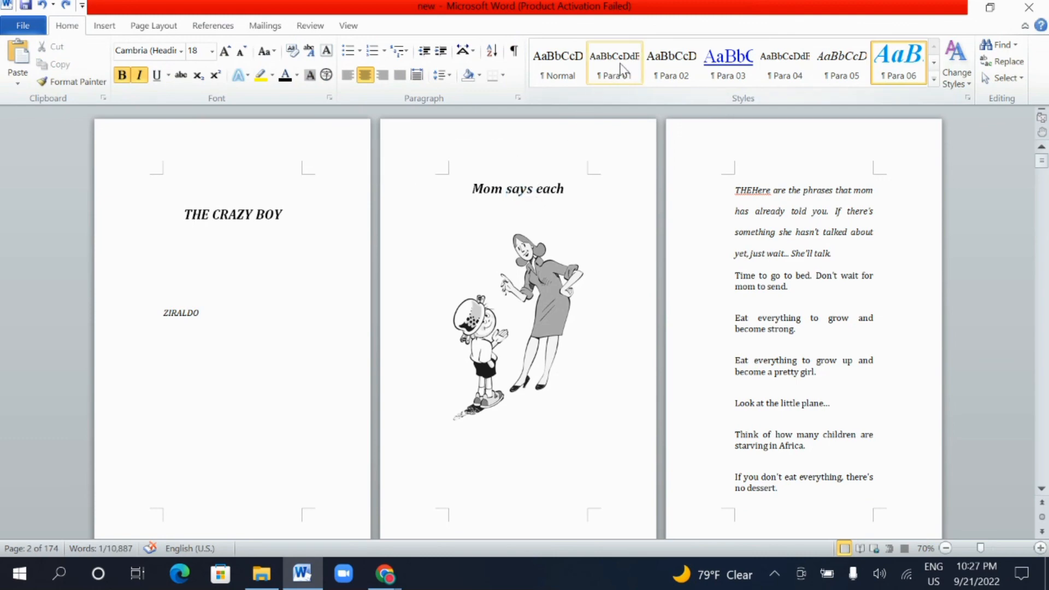
{"action": "left_click", "coordinate": [626, 79]}
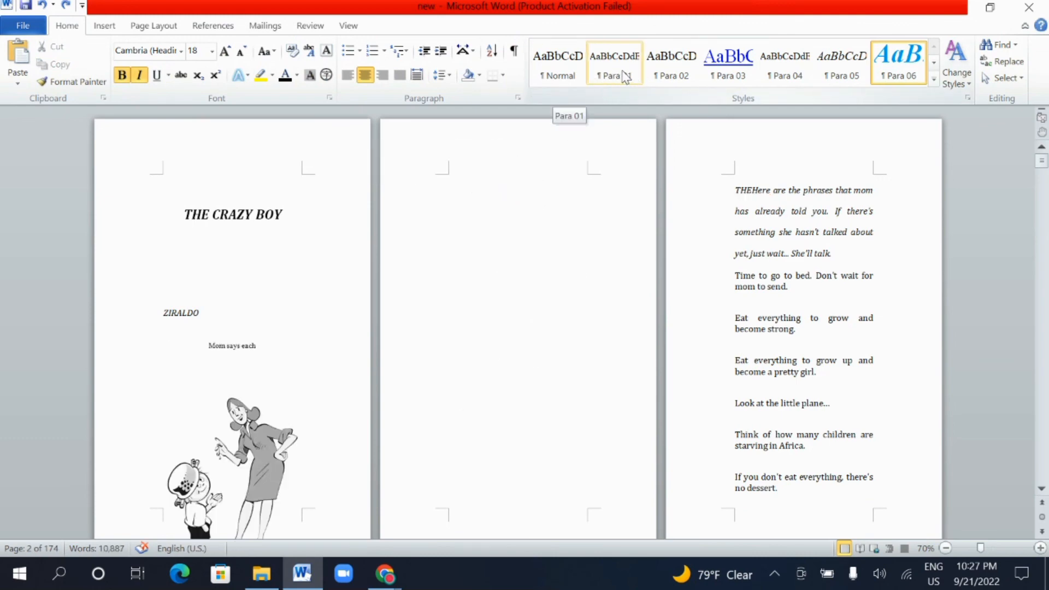
{"action": "left_click", "coordinate": [277, 288]}
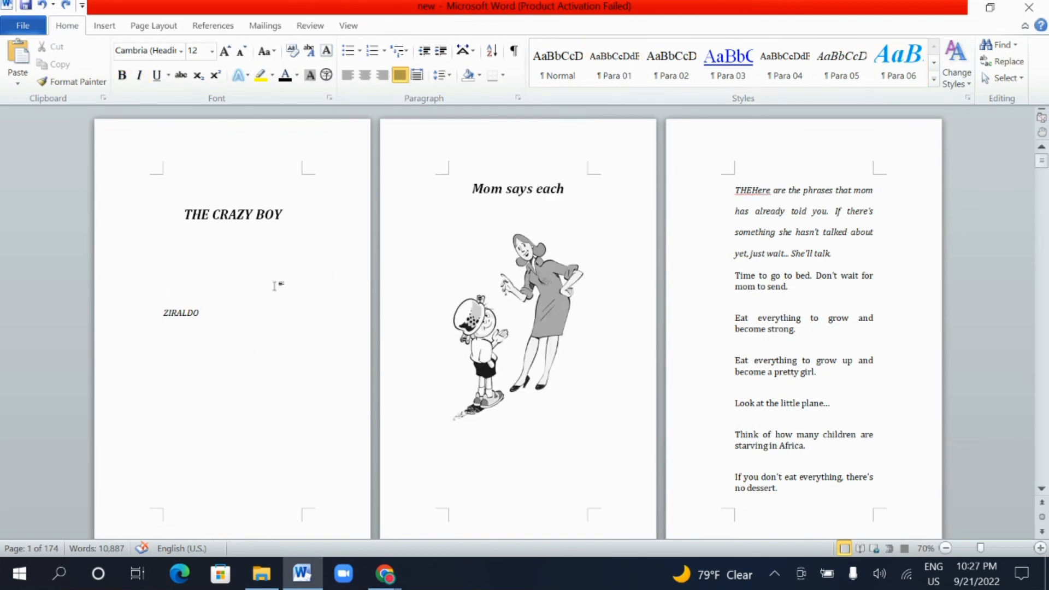